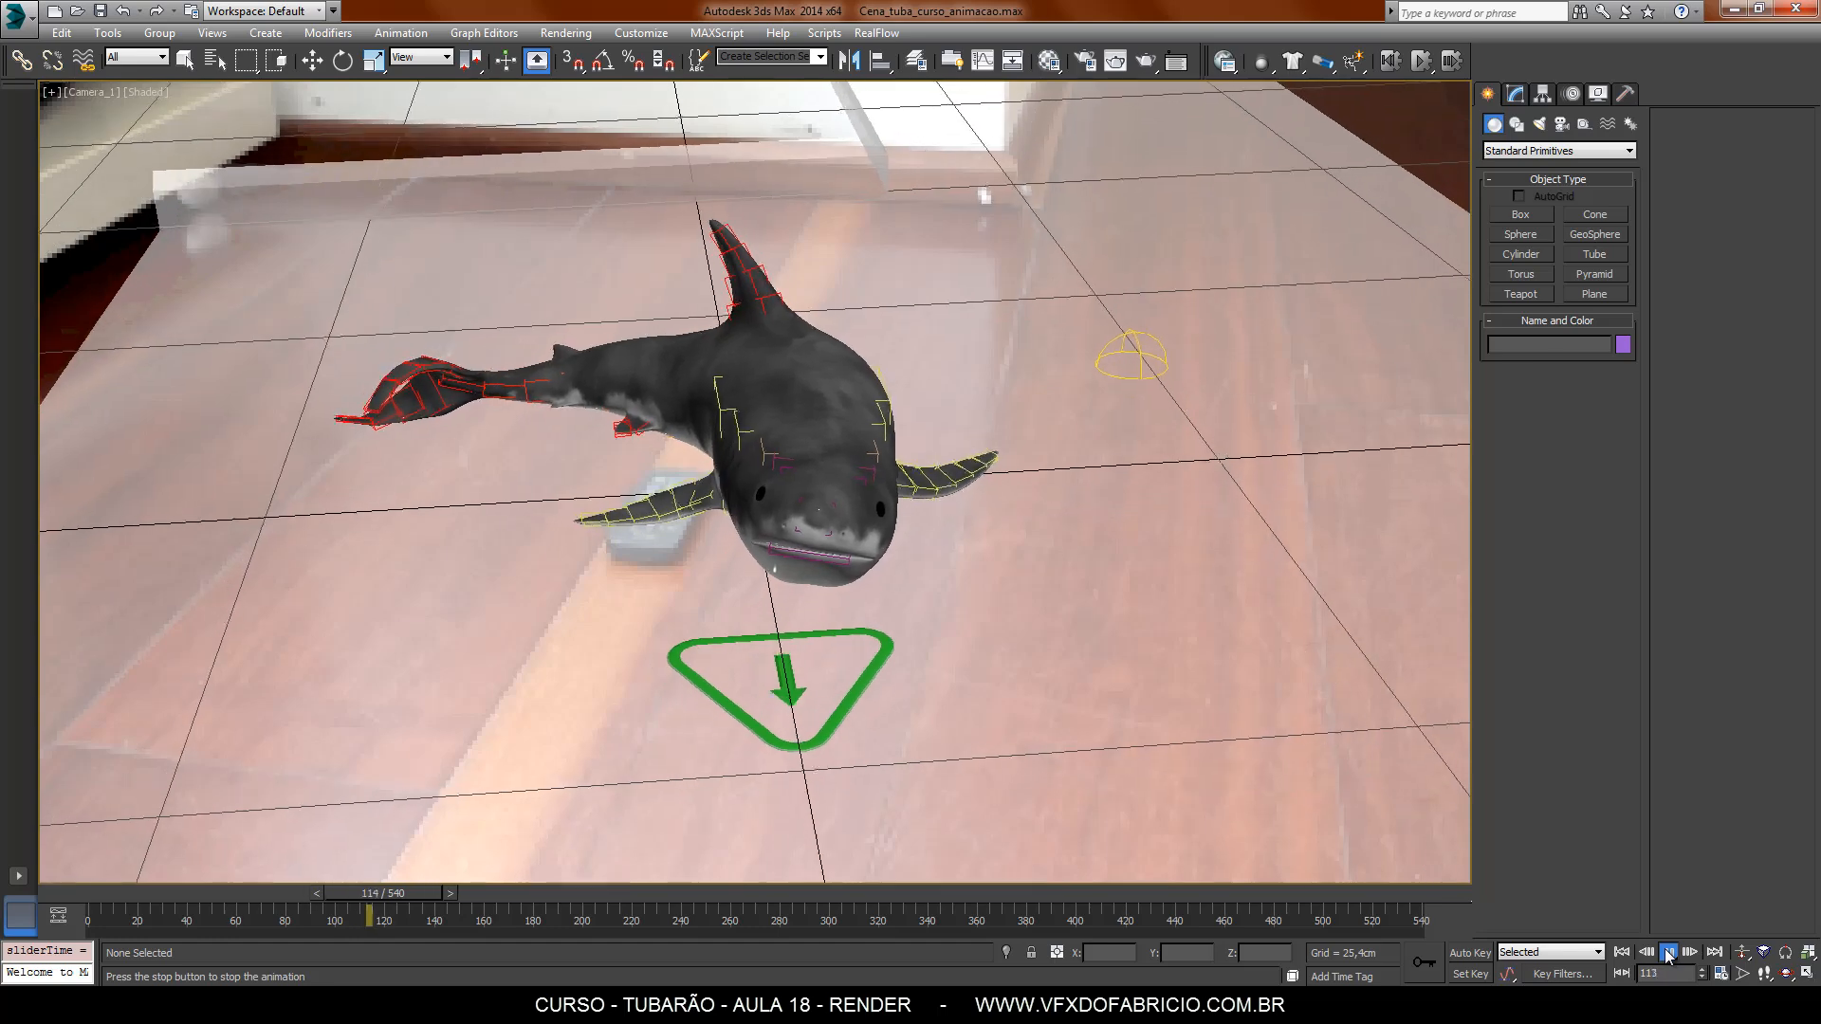
# Stop the running playback, return to frame 0 and play the shark animation through to around frame 497.
pyautogui.press('/')
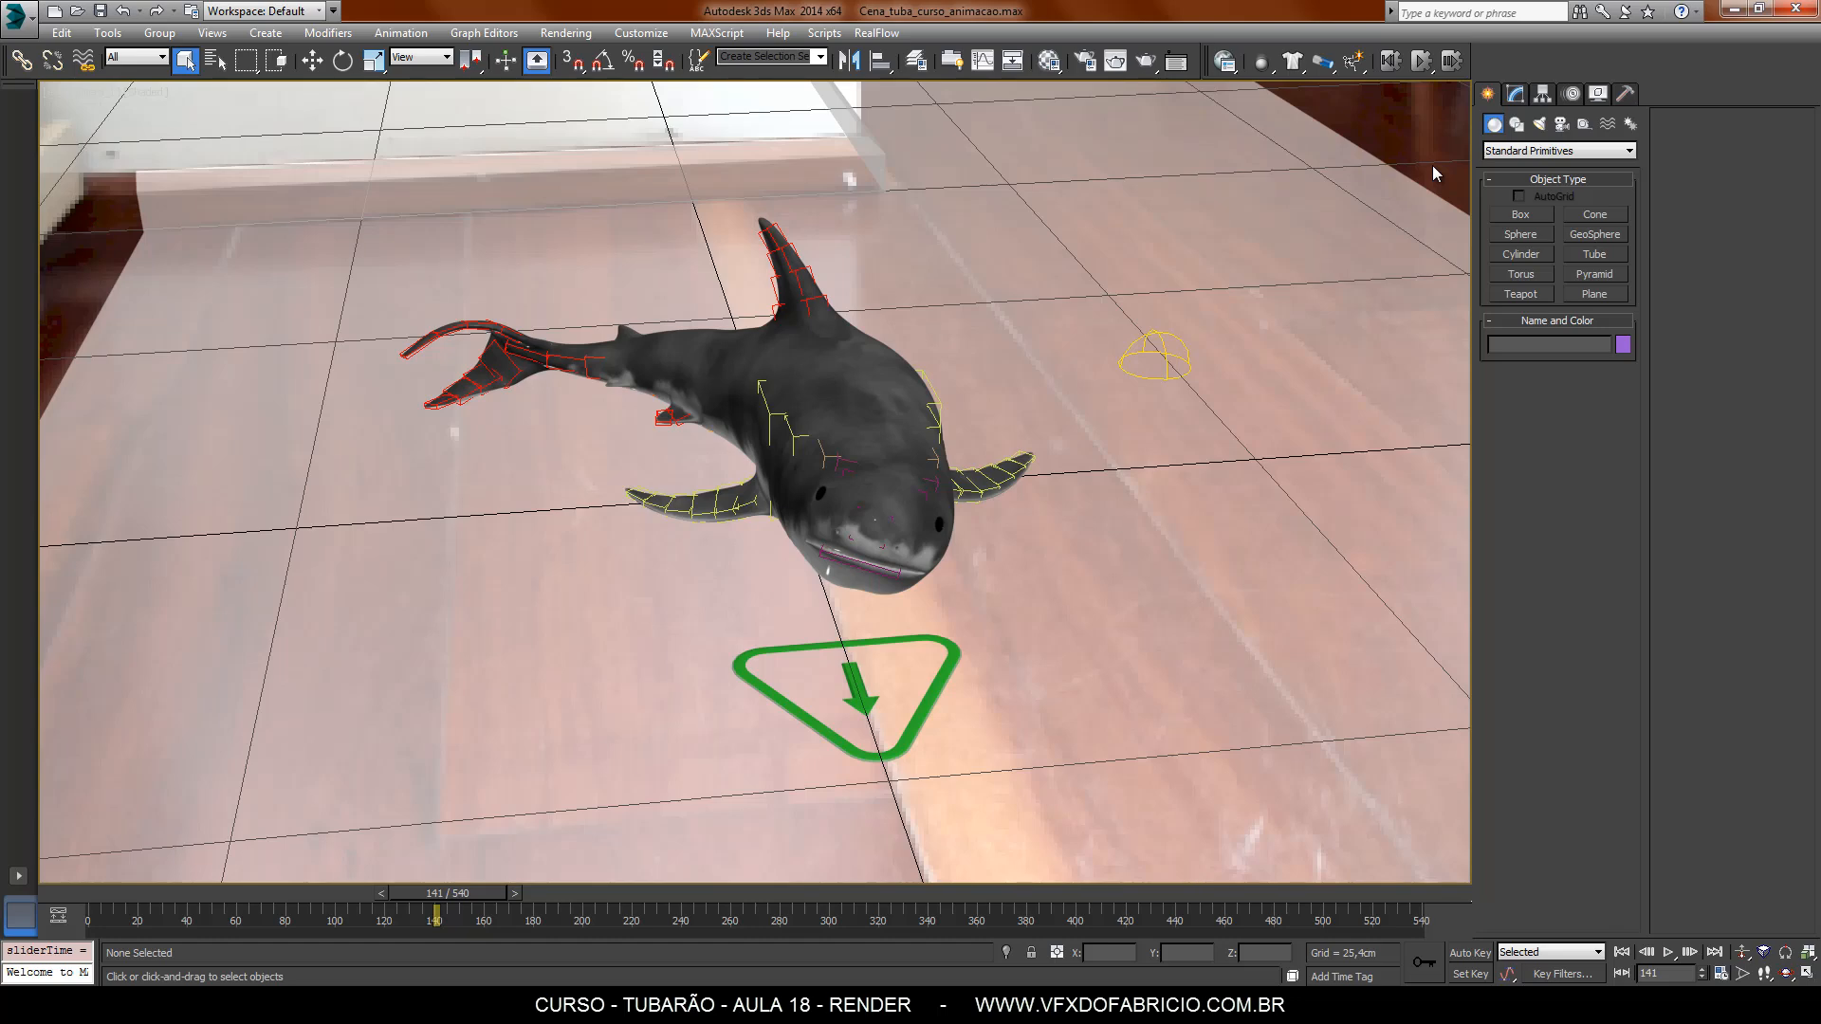
pyautogui.click(1622, 954)
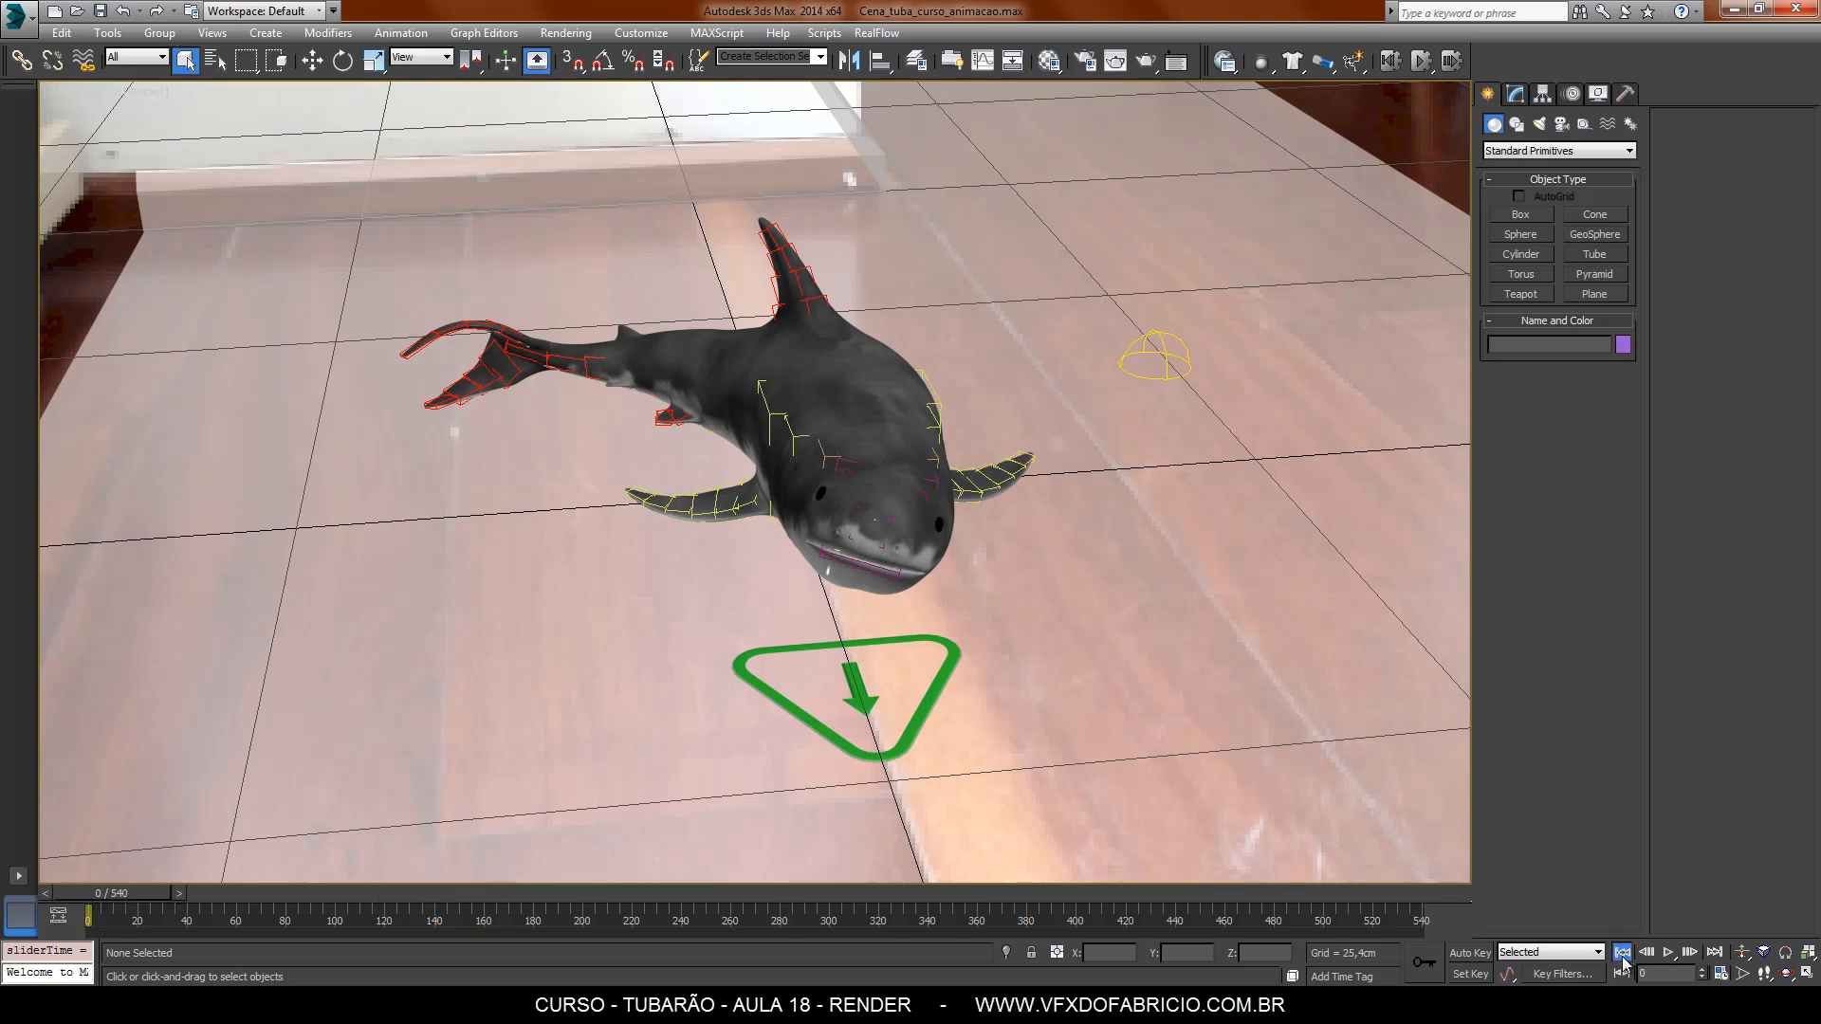
pyautogui.click(1667, 952)
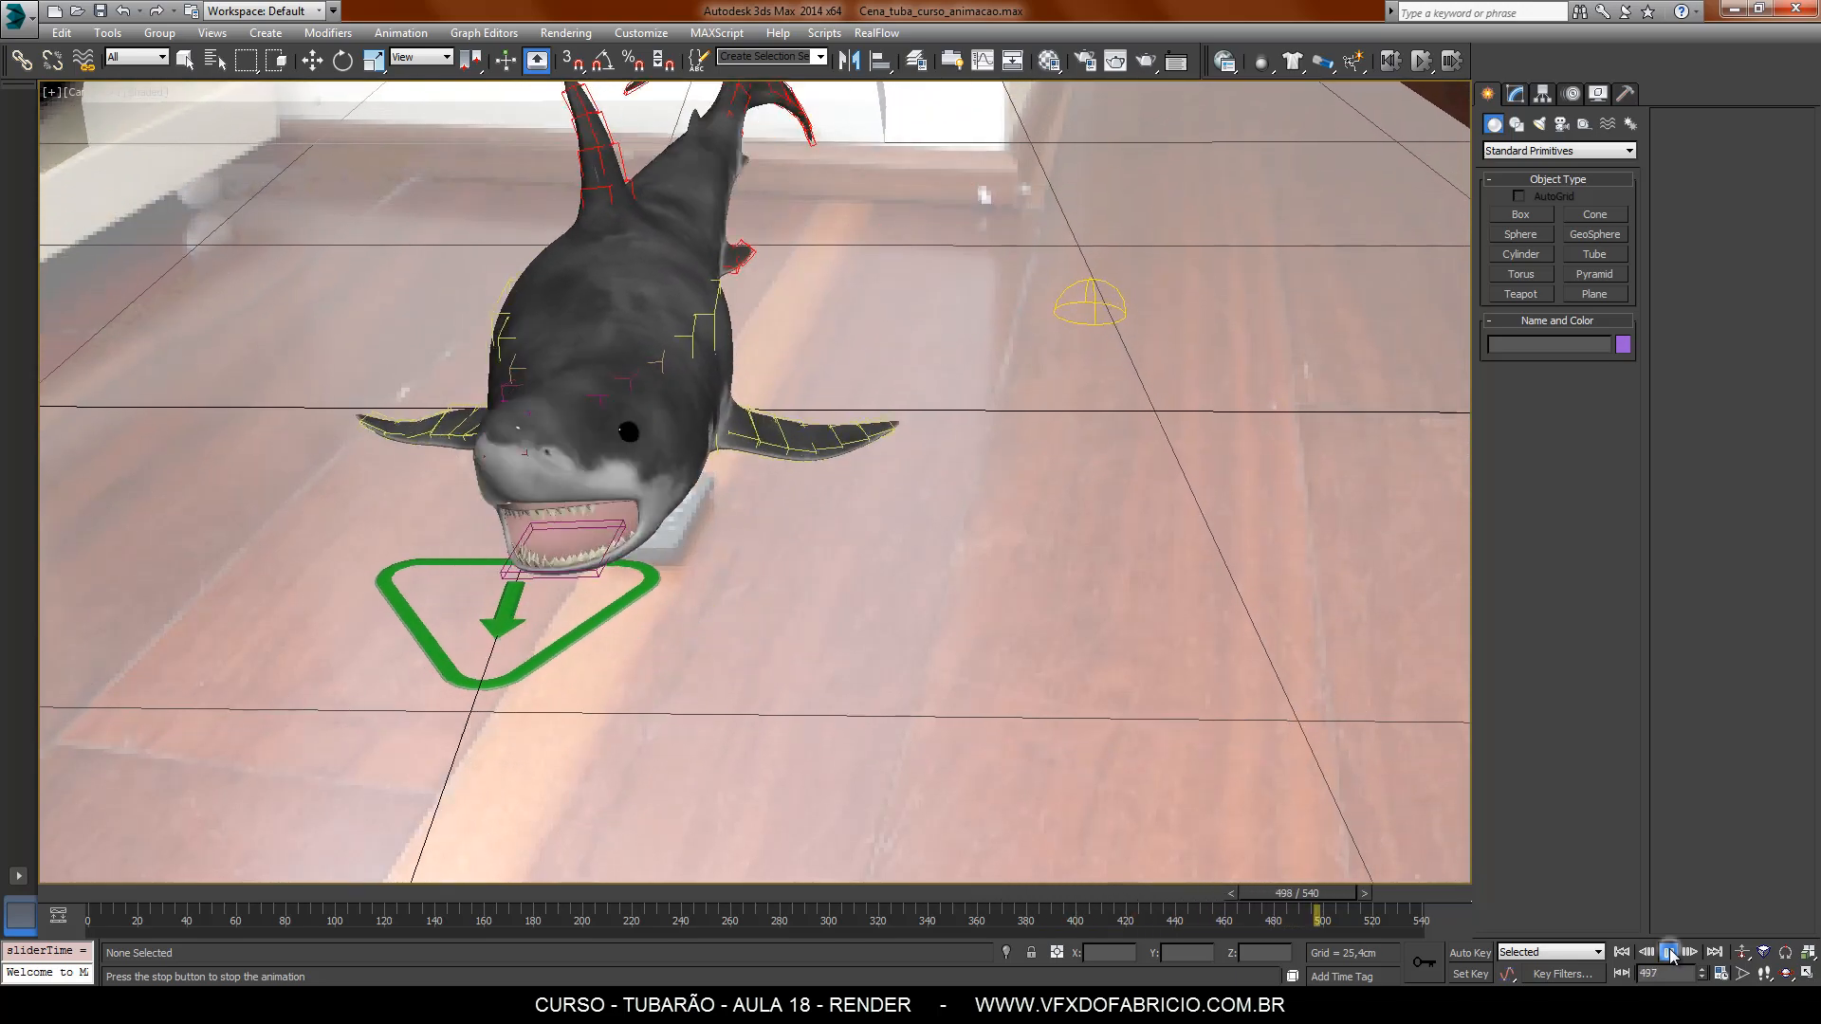
pyautogui.click(1669, 952)
# Scrub through the shark animation and park the timeline at frame 494, where the mouth is wide open.
pyautogui.moveTo(1326, 898); pyautogui.dragTo(1484, 891)
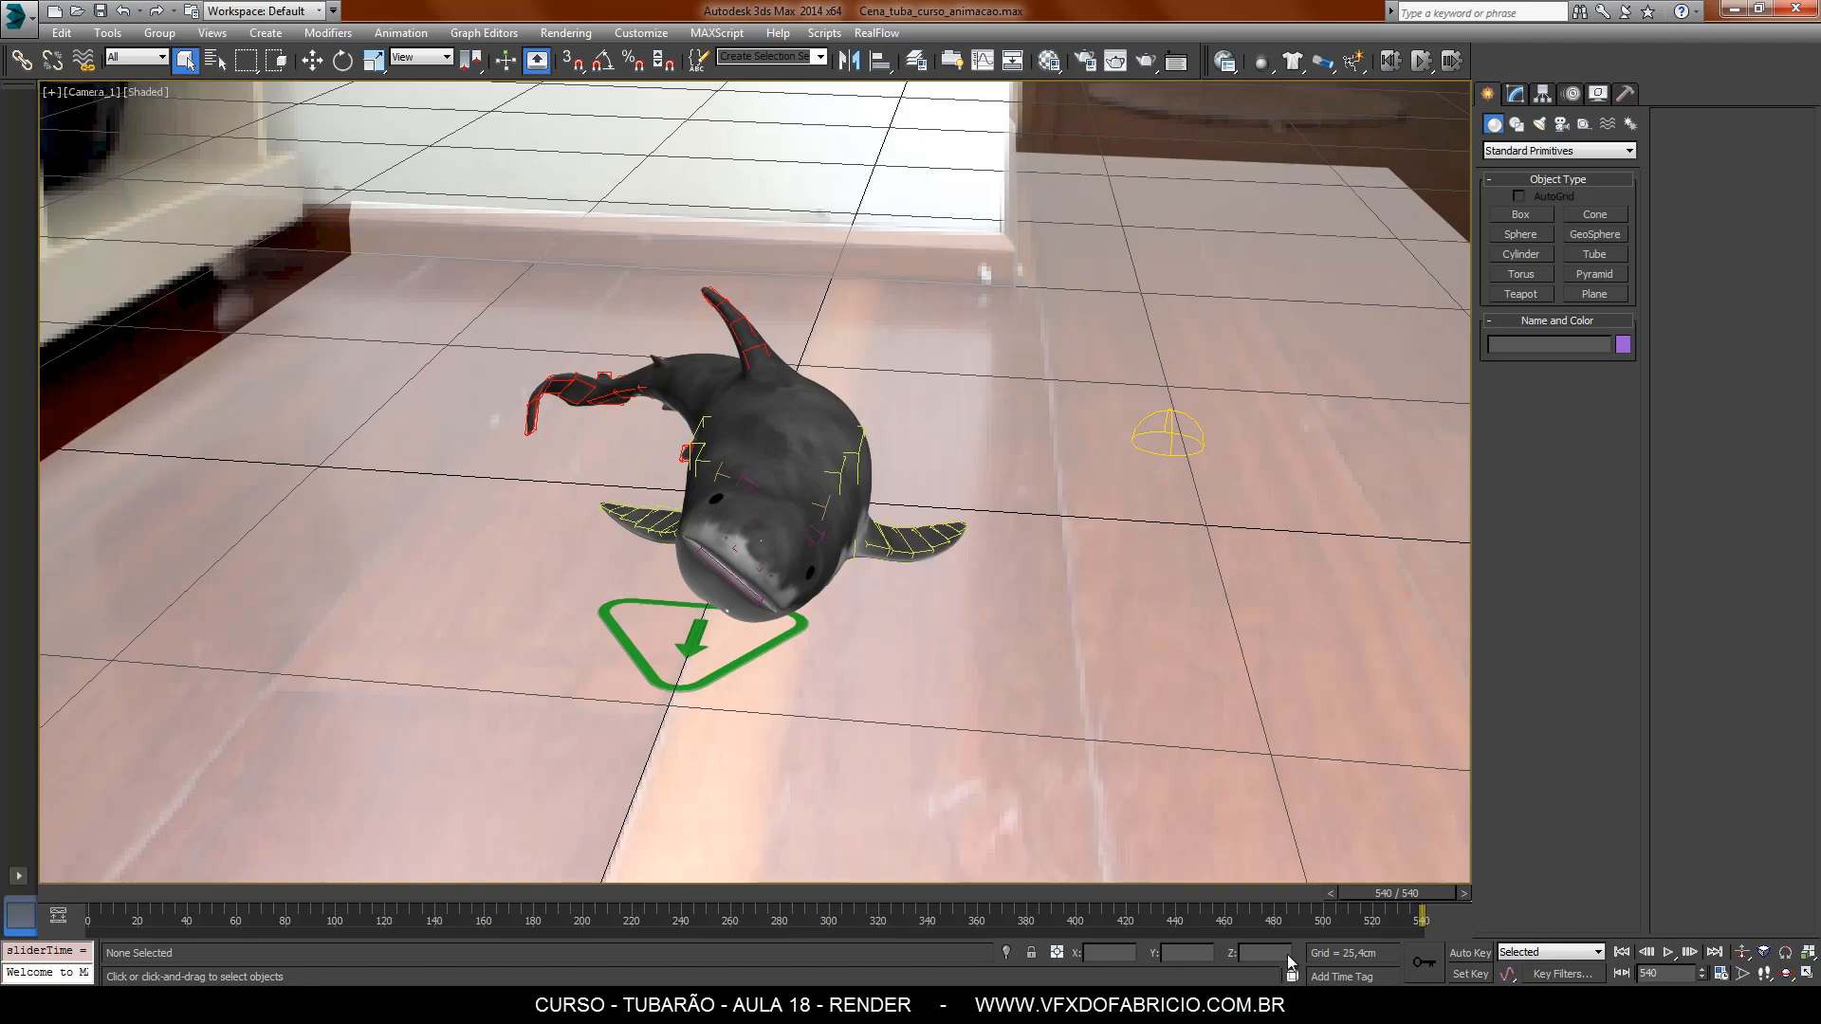
pyautogui.moveTo(1412, 897); pyautogui.dragTo(7, 913)
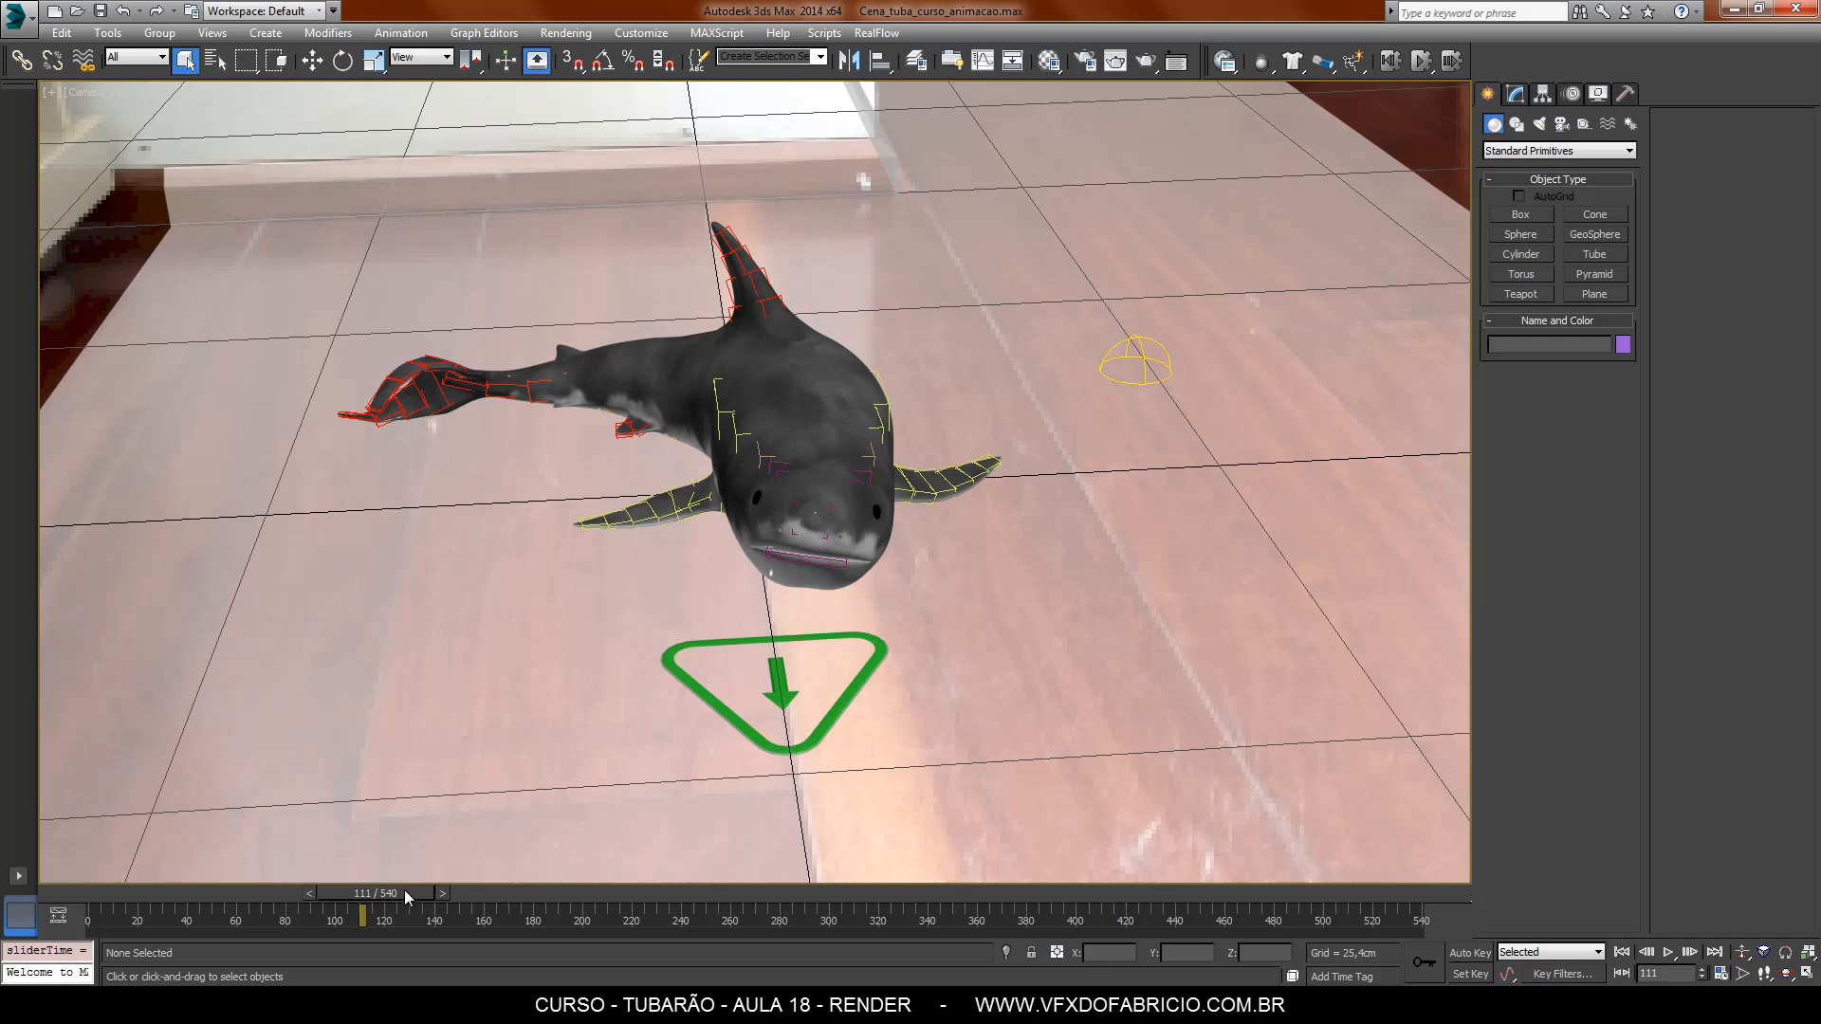
pyautogui.moveTo(402, 891); pyautogui.dragTo(1317, 880)
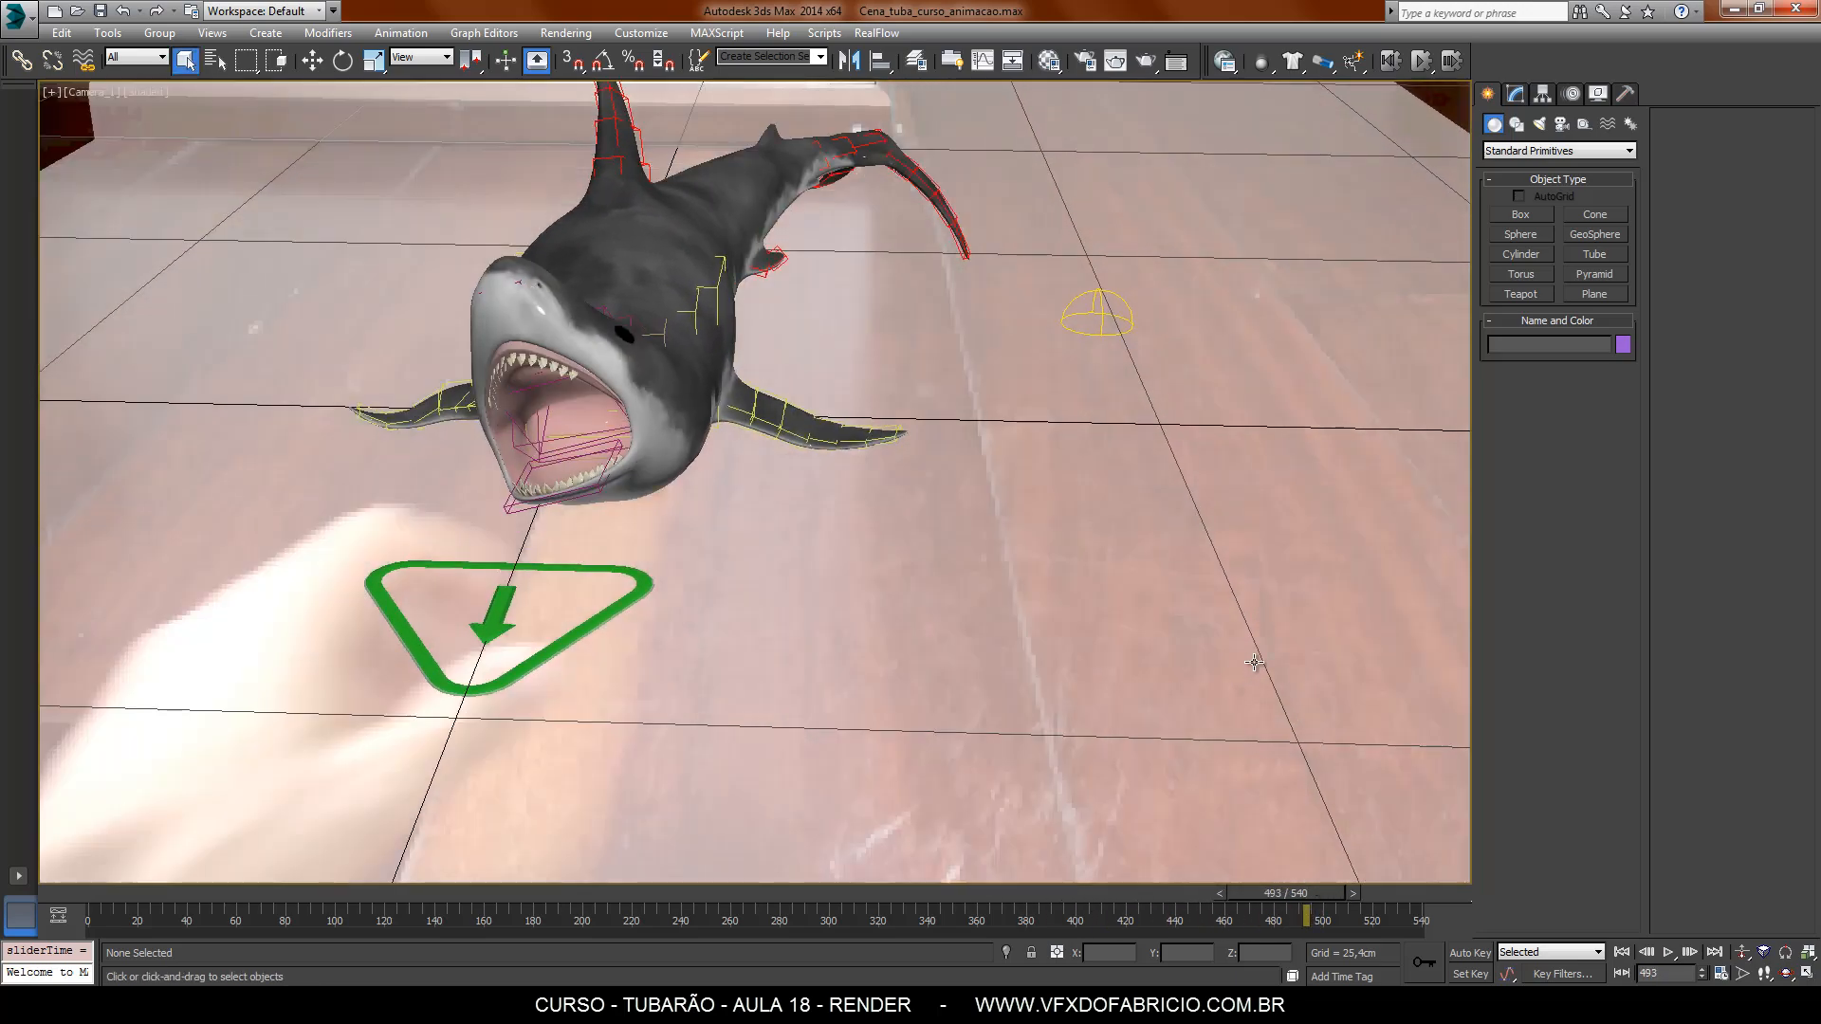
pyautogui.press('.')
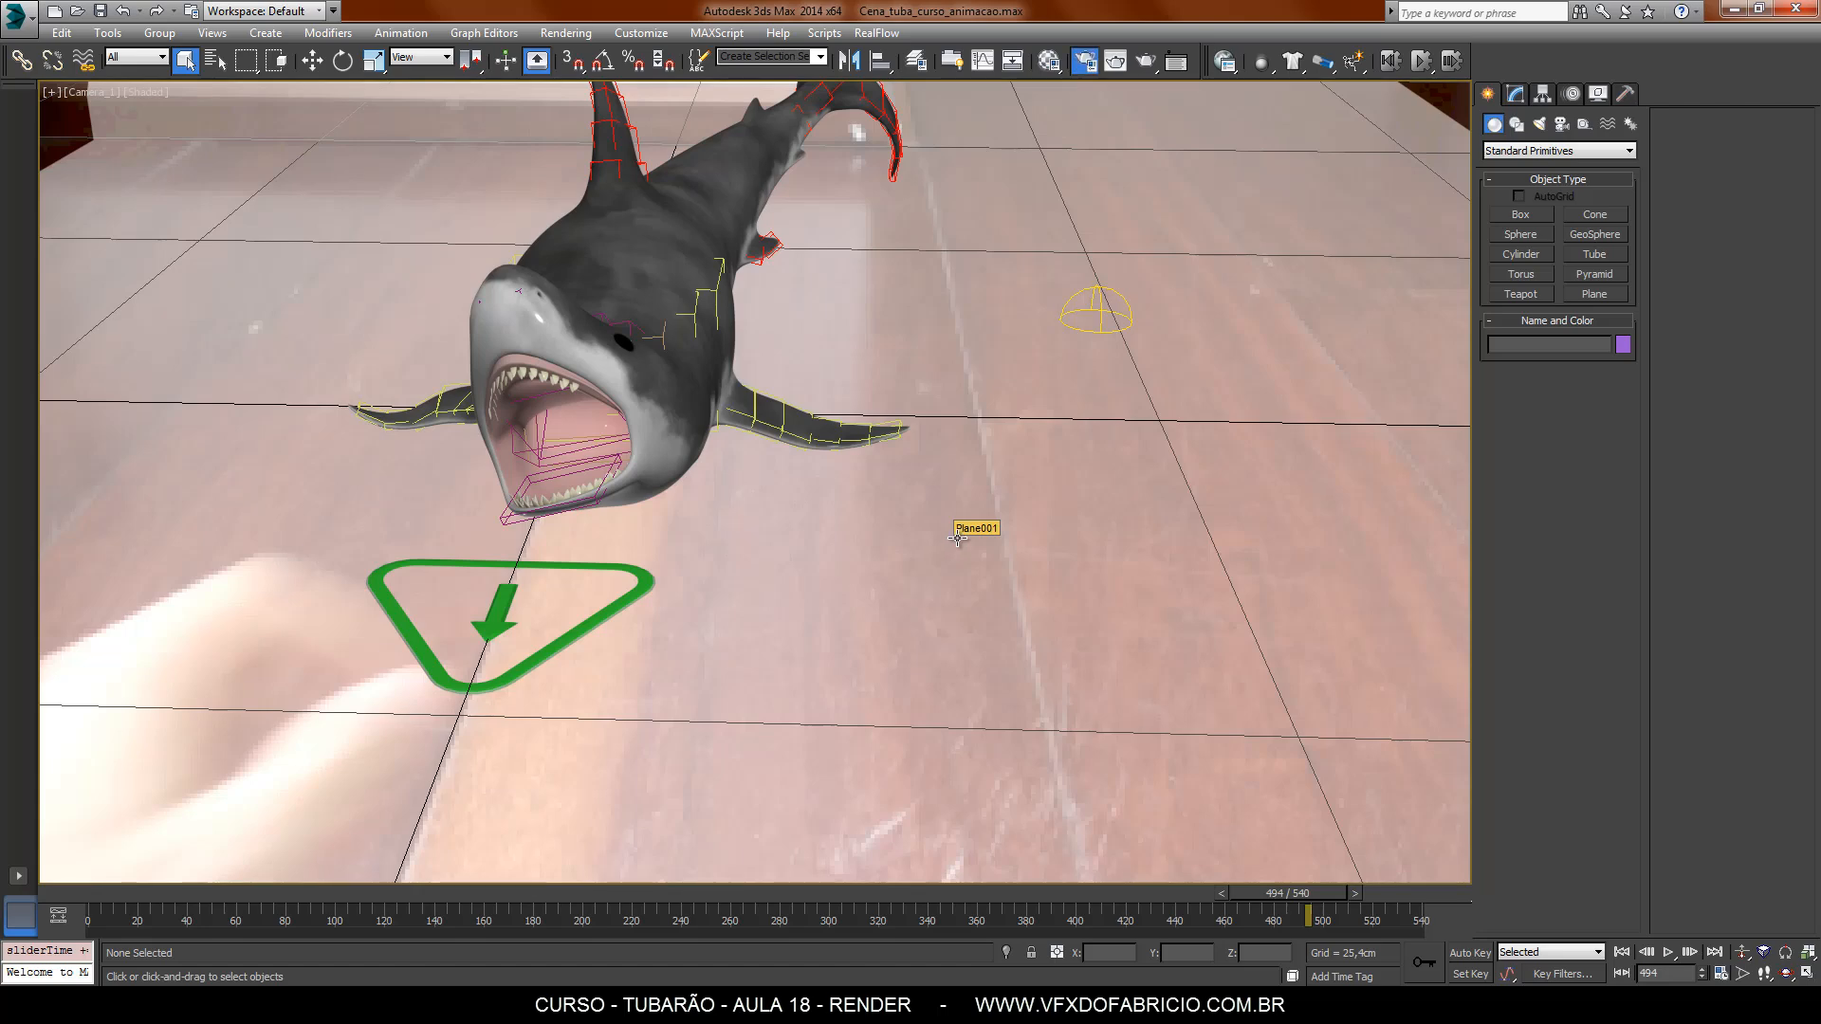
# Set the render output height to 560 with the image aspect locked, giving a width of 996.
pyautogui.press('F10')
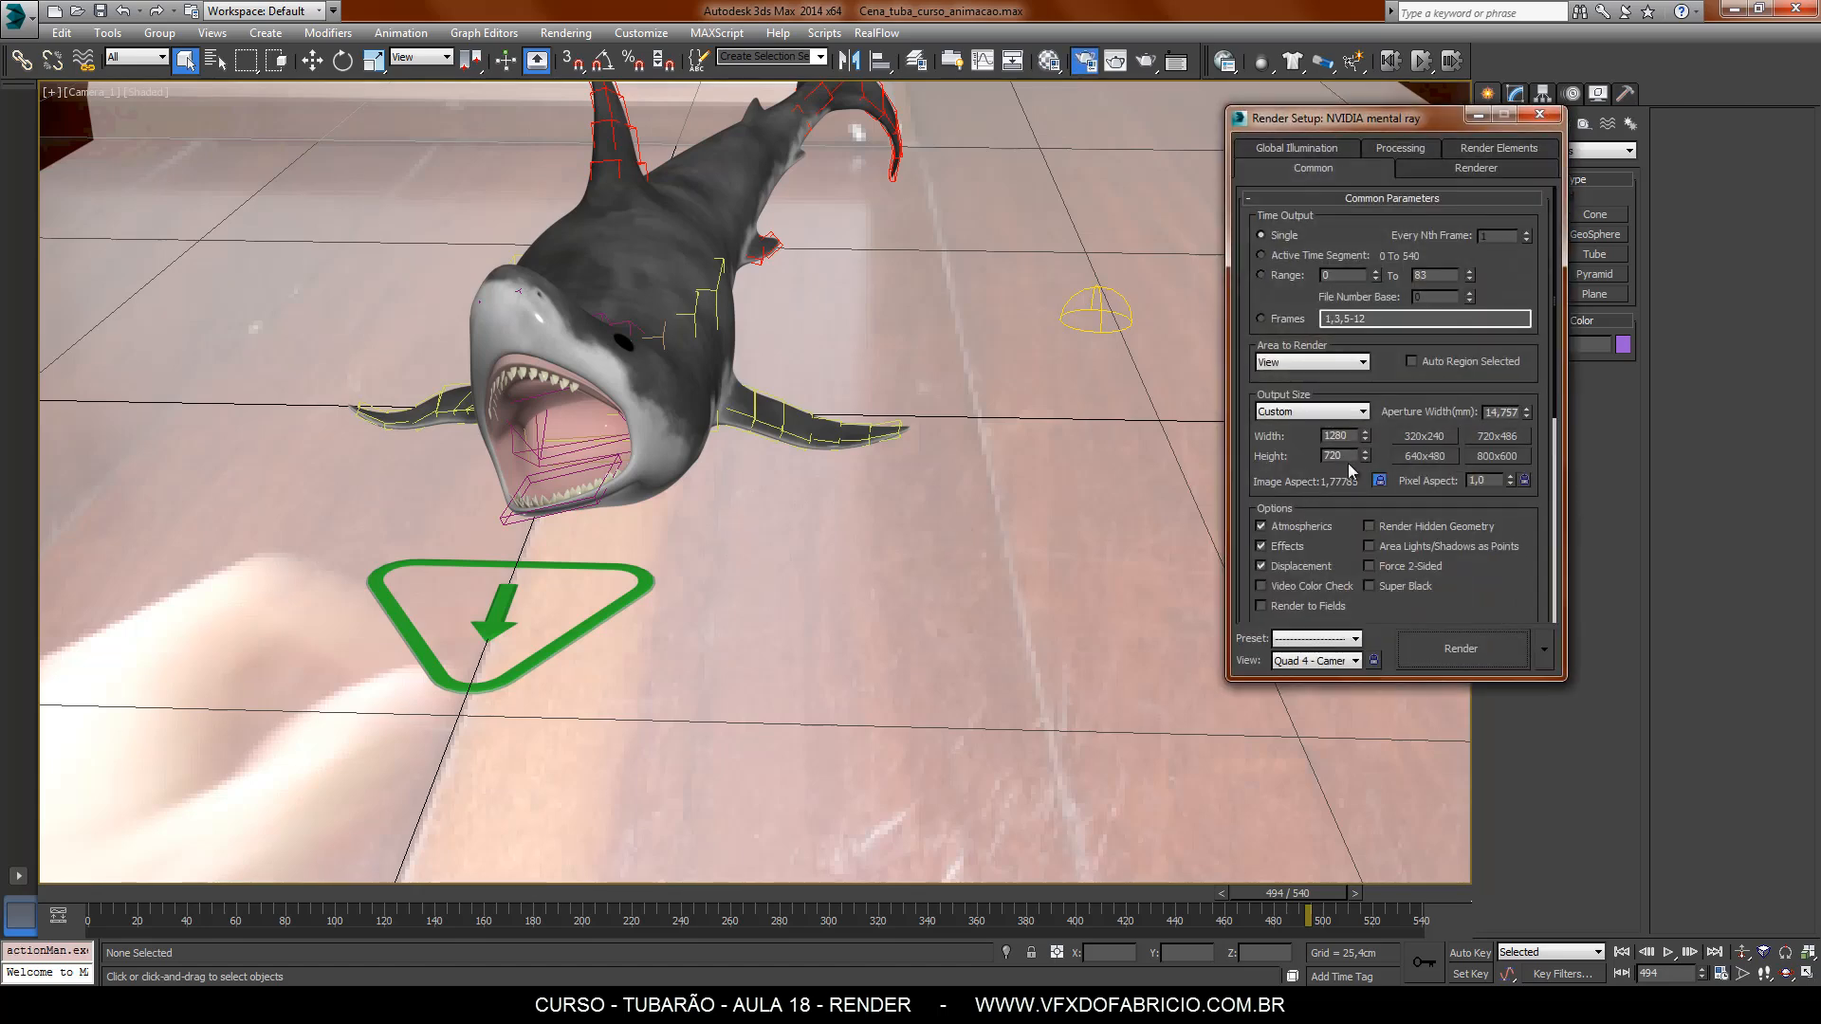
pyautogui.moveTo(1352, 456); pyautogui.dragTo(1265, 456)
pyautogui.write('560')
pyautogui.press('Return')
pyautogui.scroll(-3, 1504, 289)
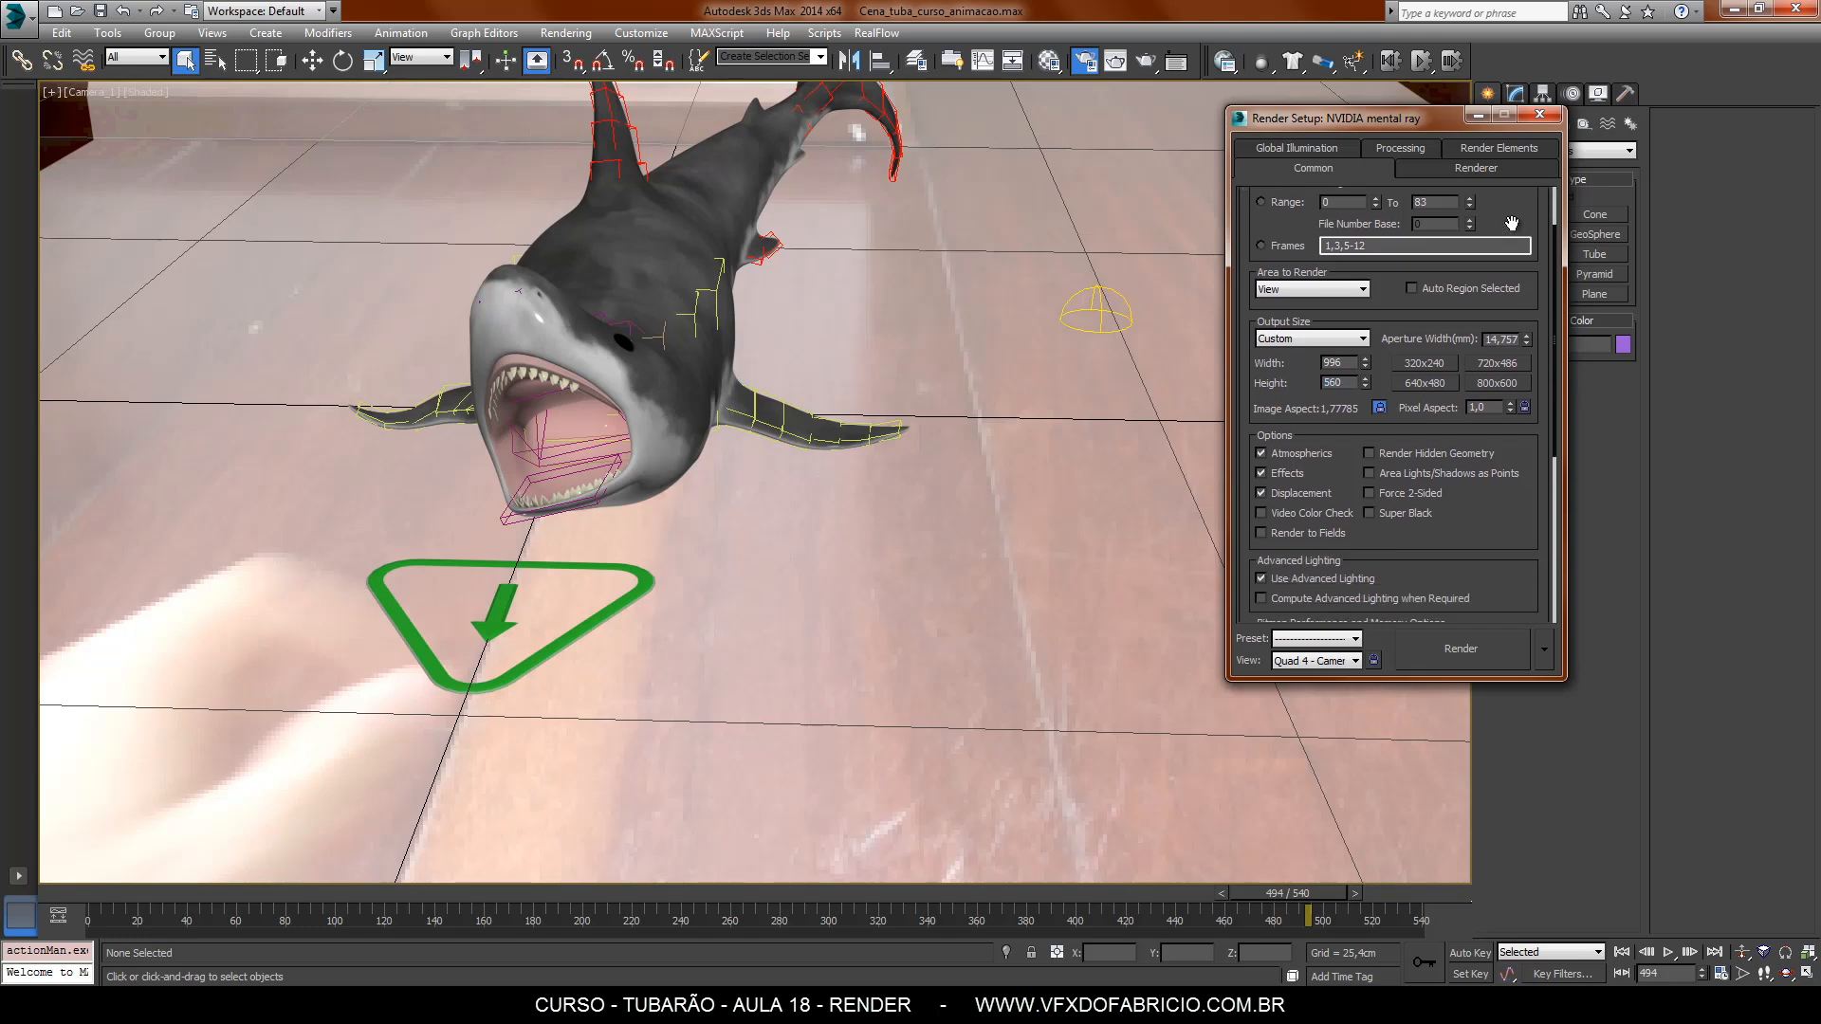
pyautogui.click(1538, 115)
# Set the render's image precision to Low: Min 1.0, Quality 0.5 and its glossy reflections precision to 0.5X - Low.
pyautogui.click(1115, 60)
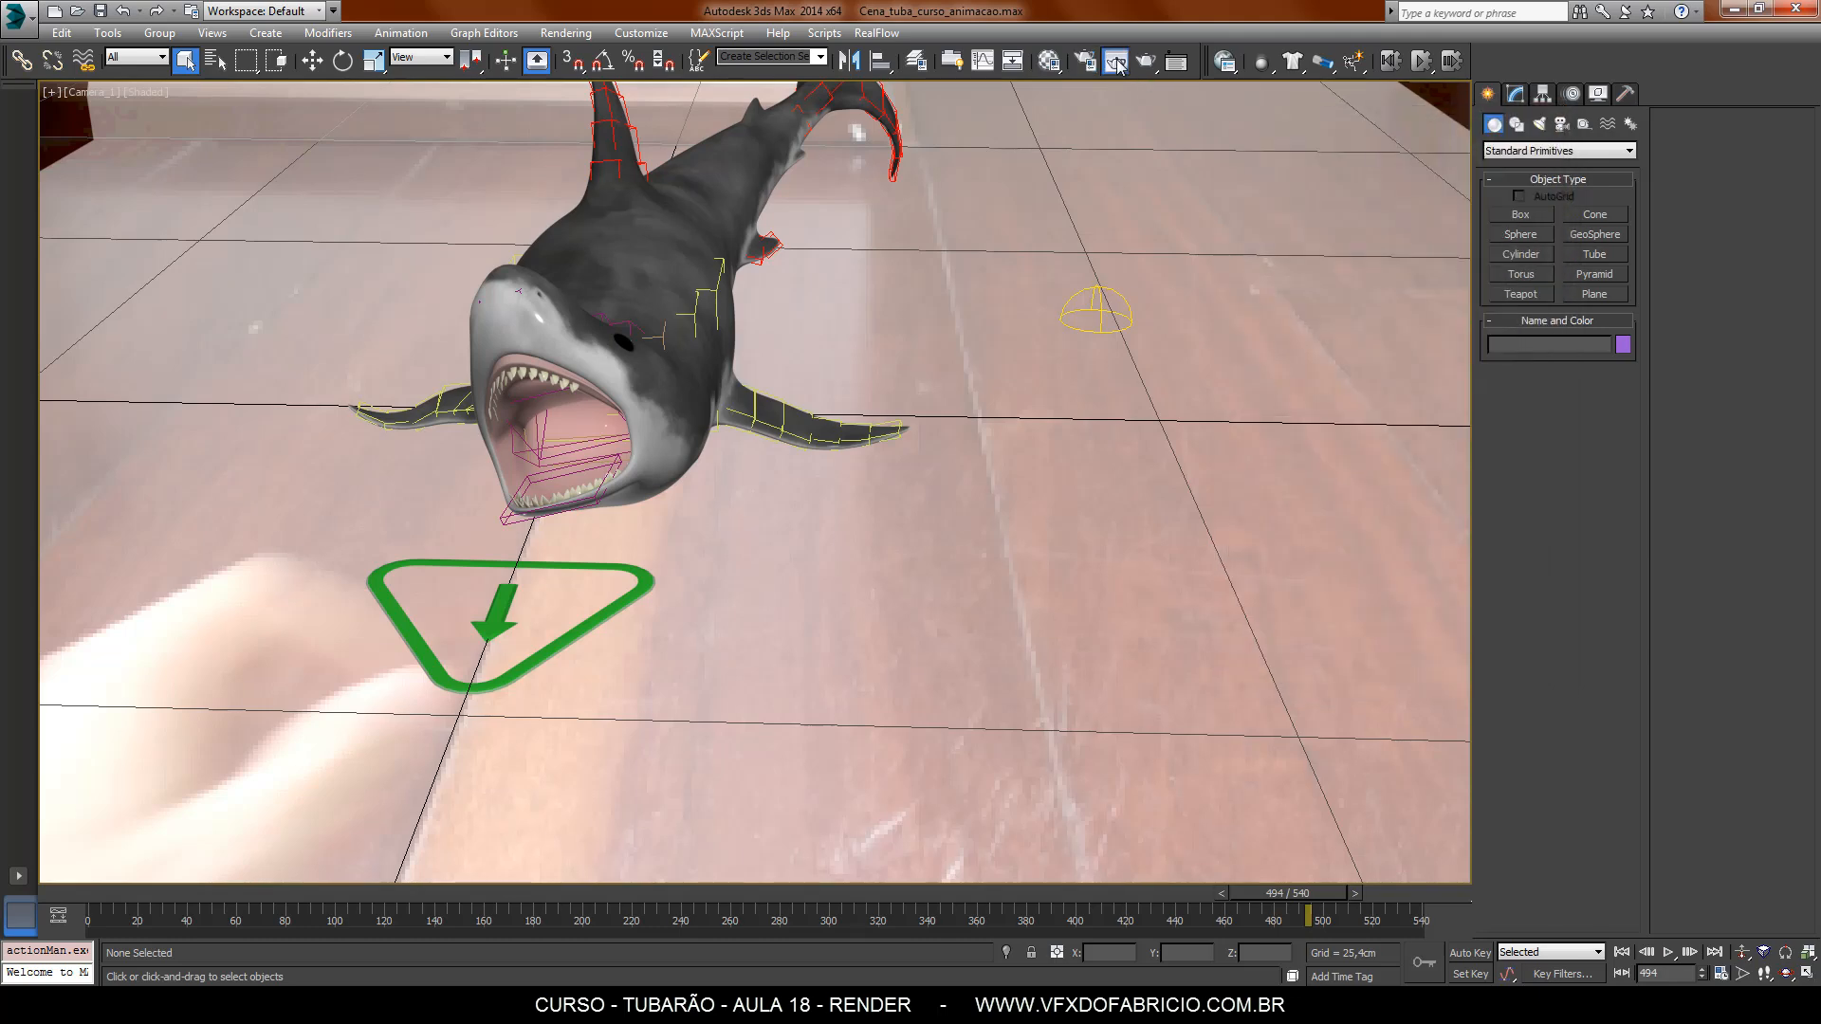
pyautogui.moveTo(471, 778); pyautogui.dragTo(459, 779)
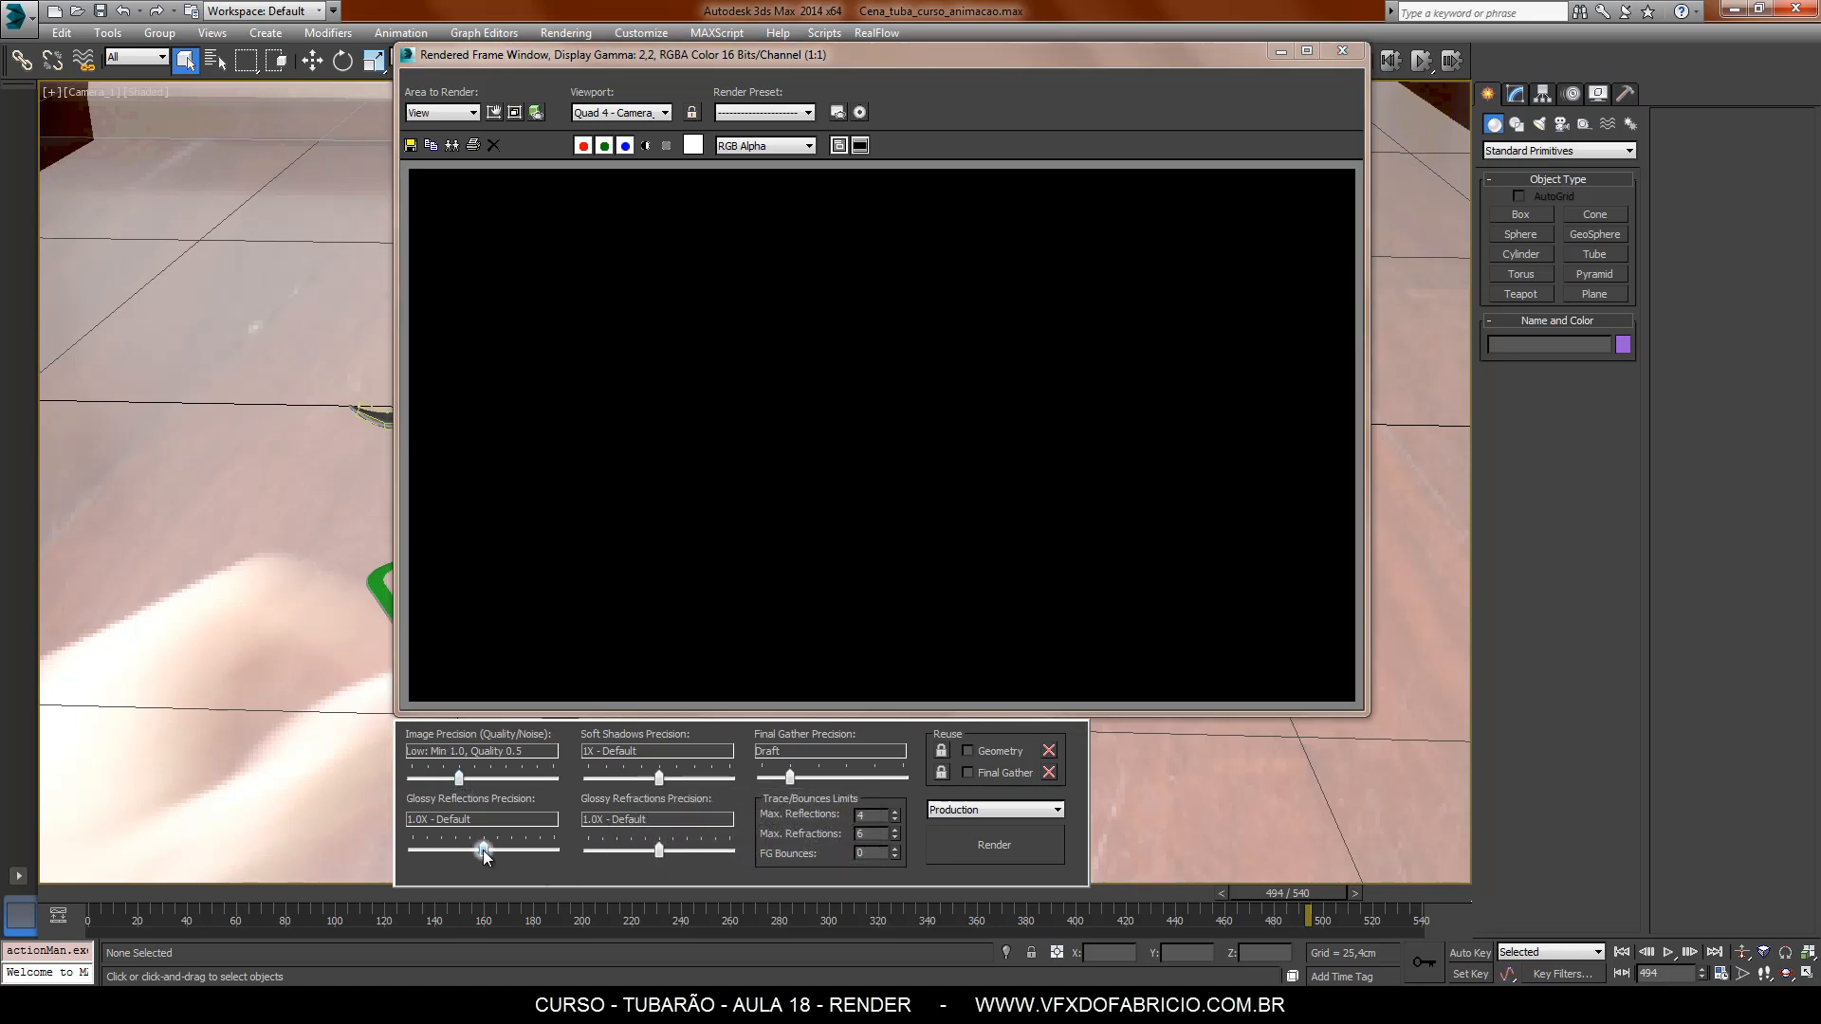
pyautogui.moveTo(482, 849); pyautogui.dragTo(459, 848)
# Render frame 494 through Camera_1, check its alpha channel and close the rendered image.
pyautogui.hotkey('shift', 'q')
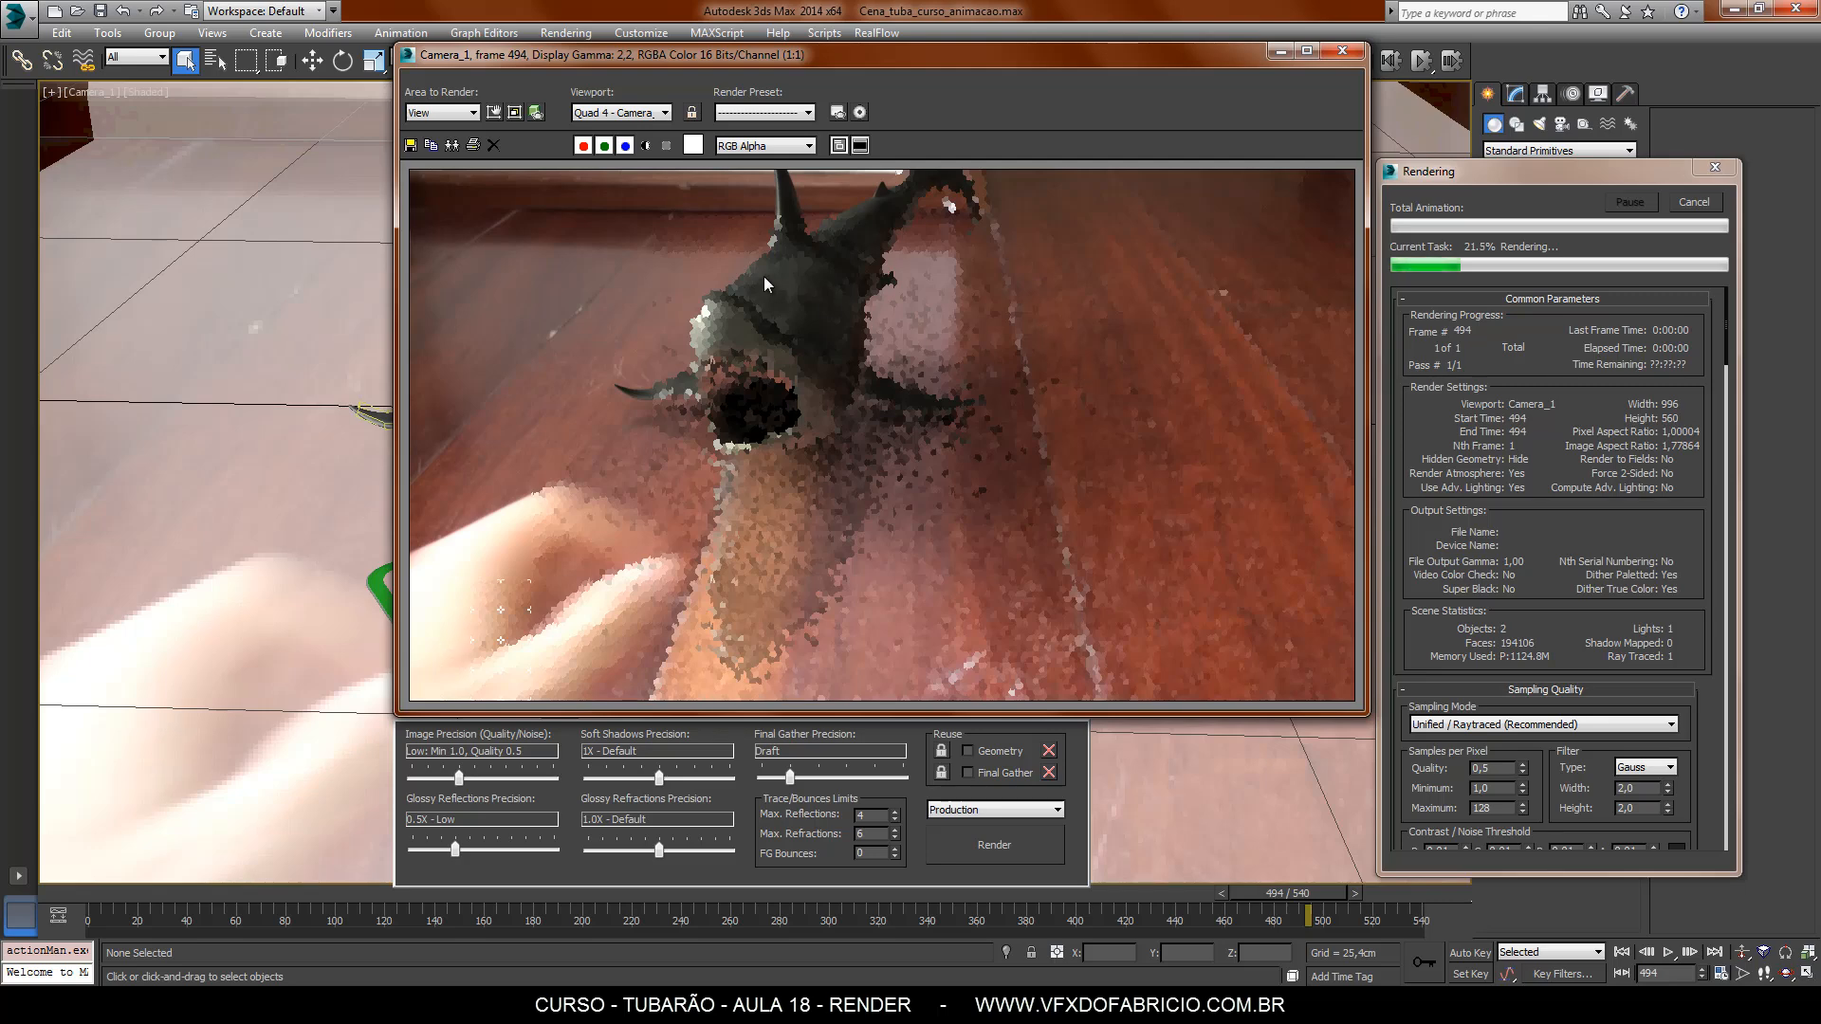
pyautogui.click(649, 149)
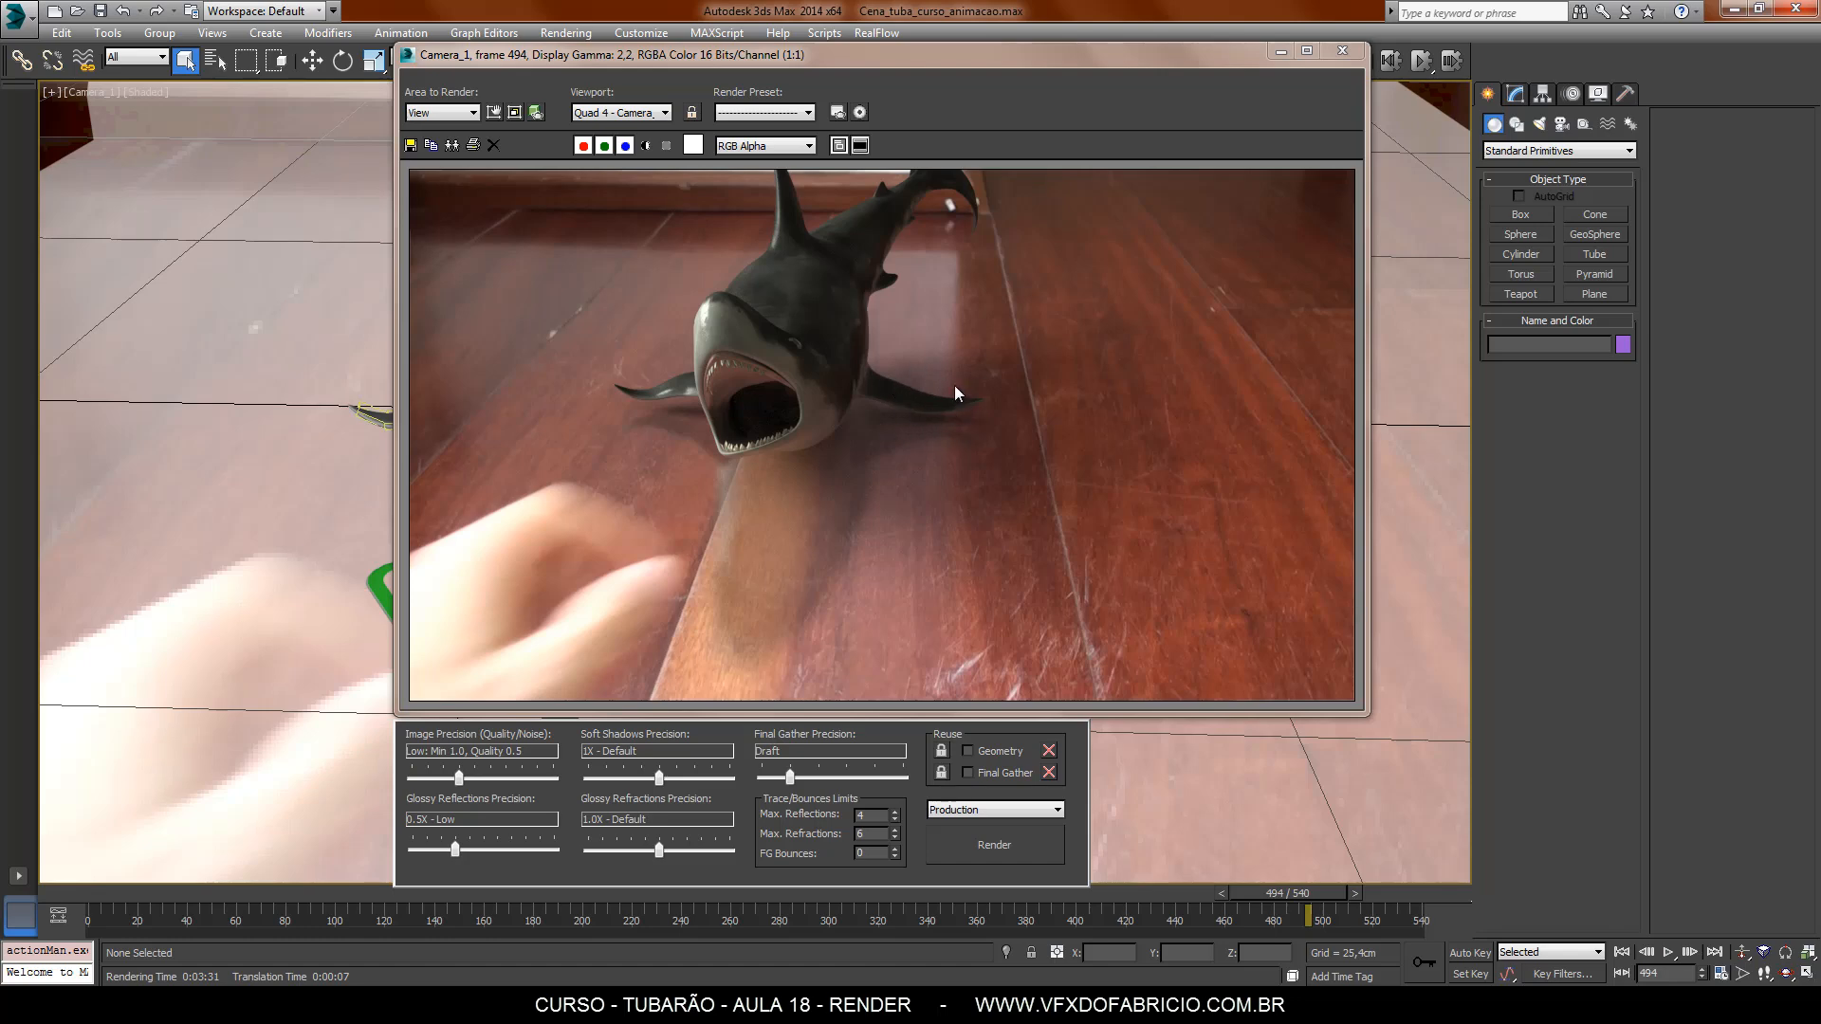
pyautogui.click(1342, 50)
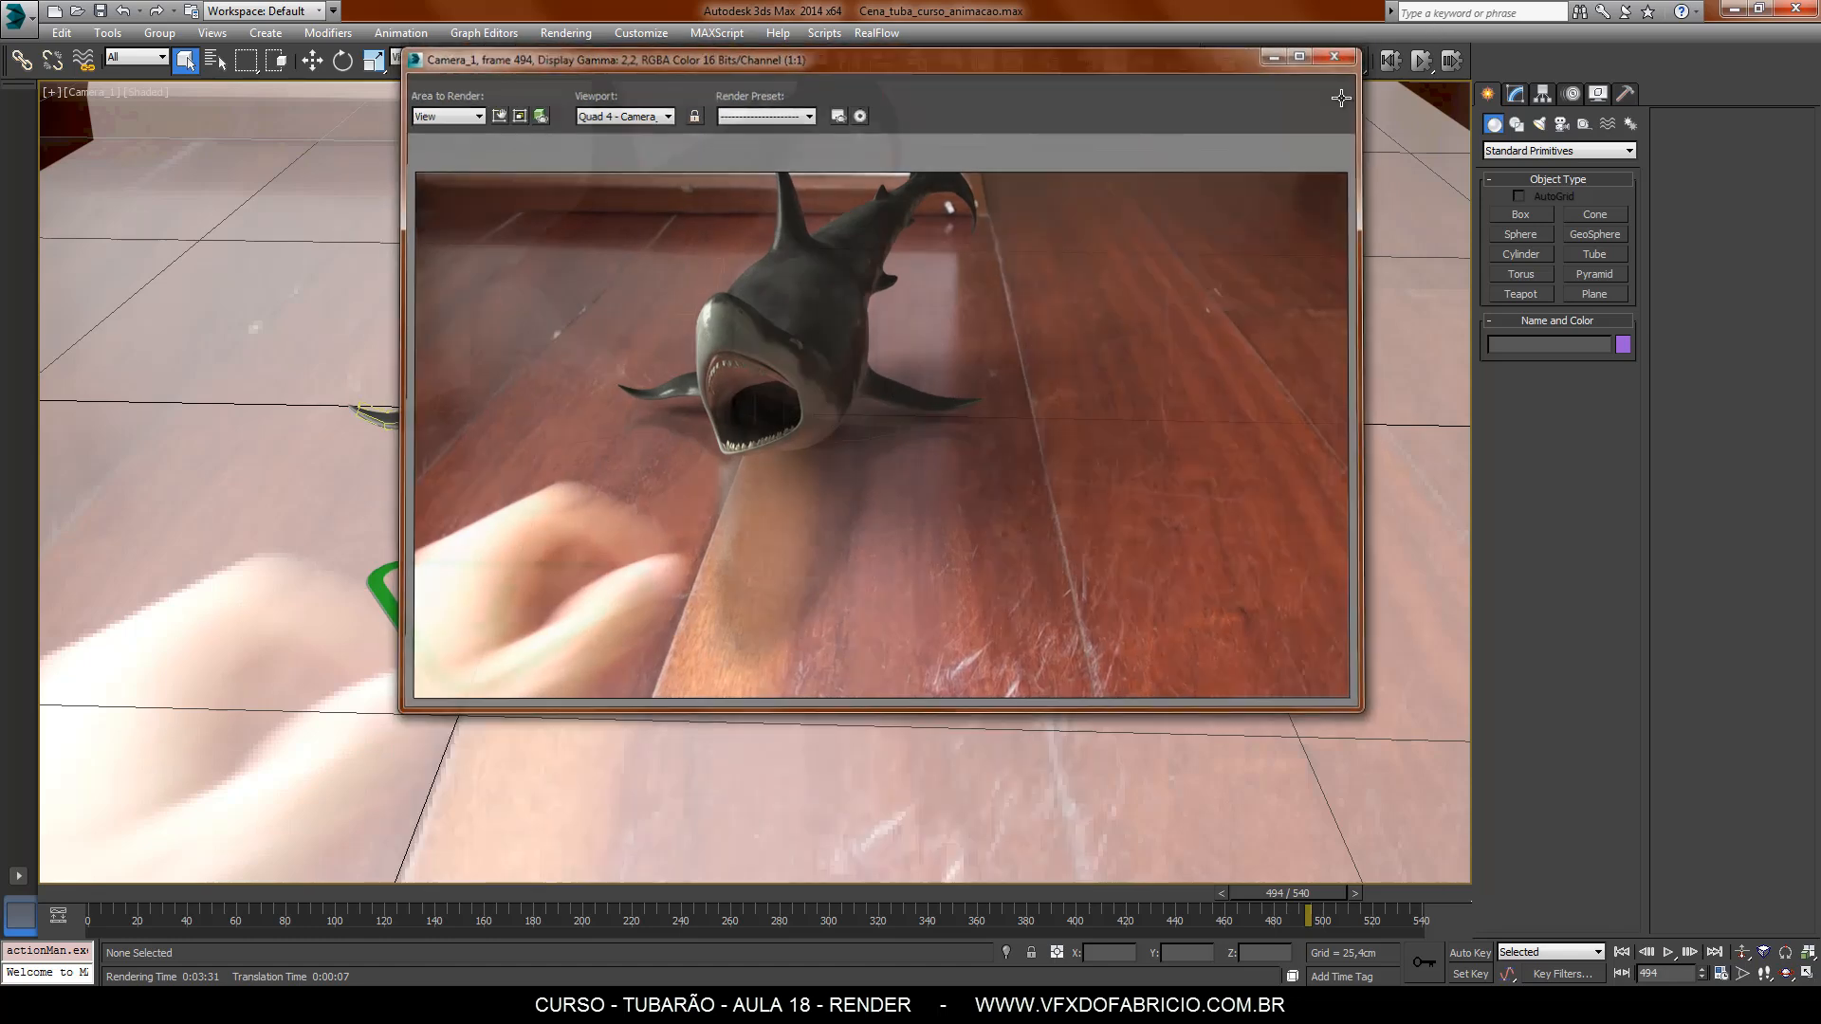
# Go to frame 516, render it, inspect its alpha channel and return to the colour image before closing it.
pyautogui.moveTo(1269, 903); pyautogui.dragTo(1339, 902)
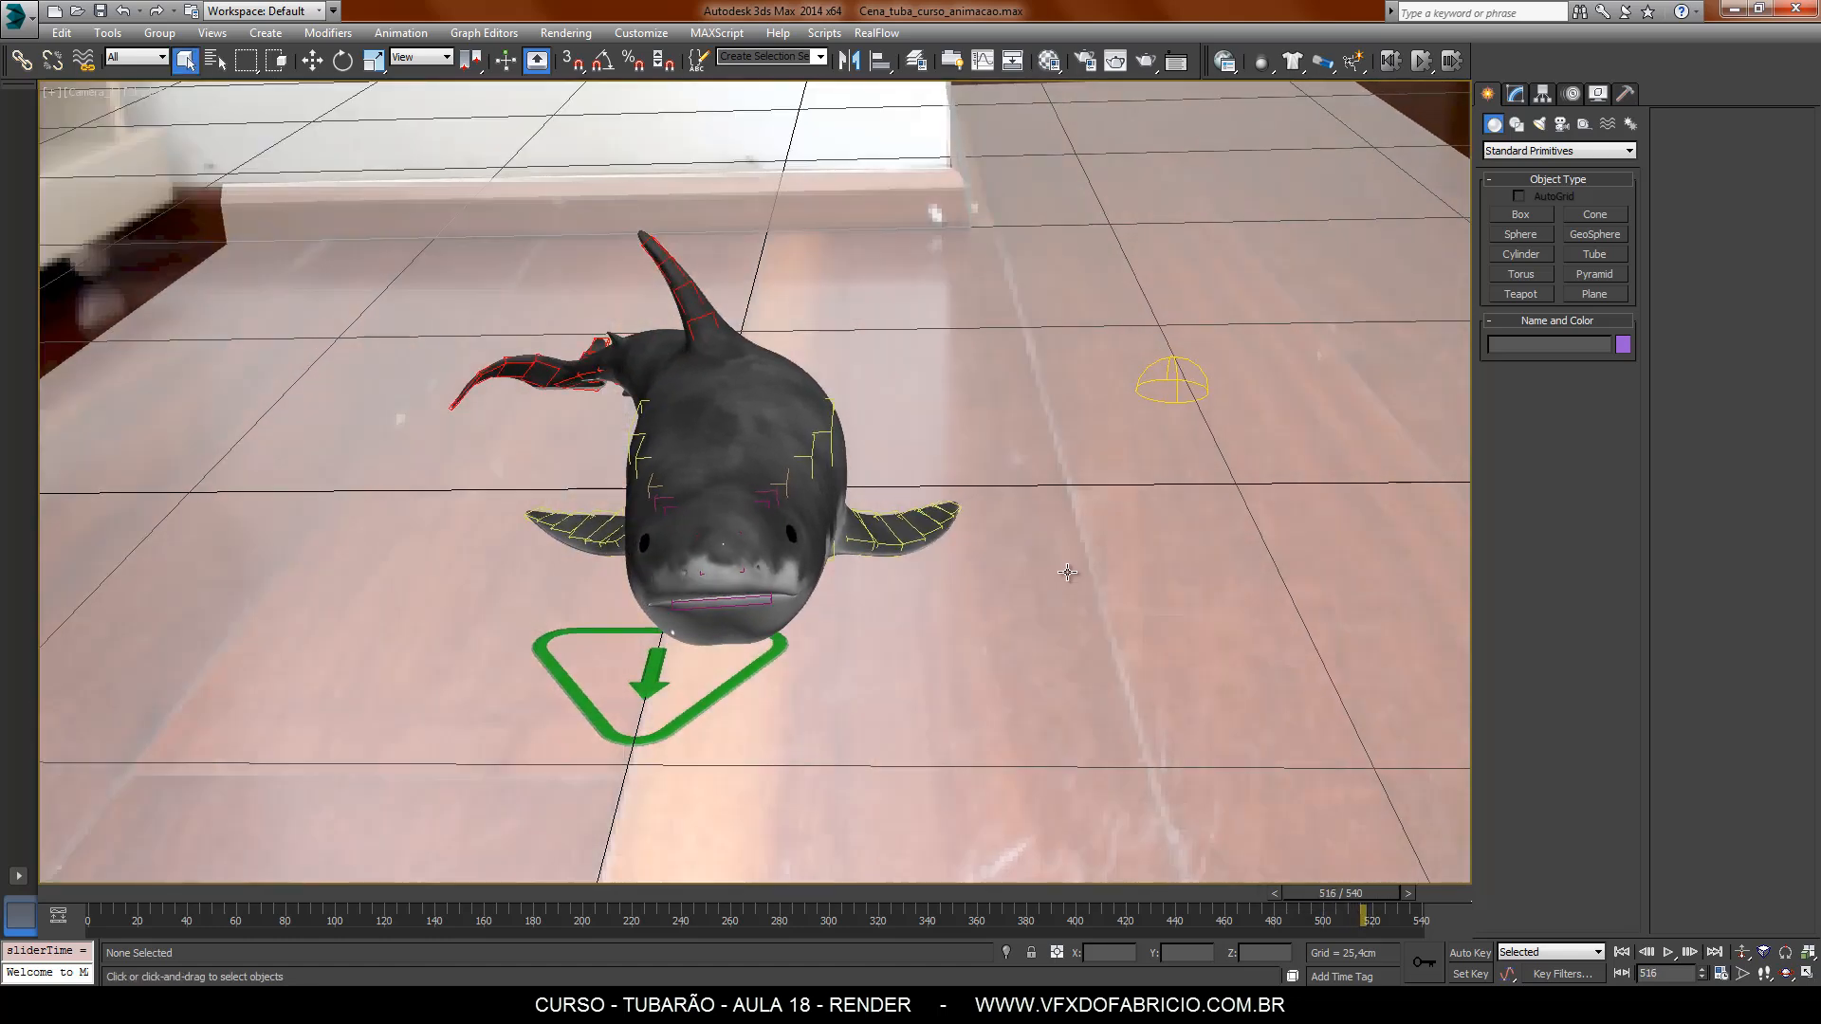
pyautogui.hotkey('shift', 'q')
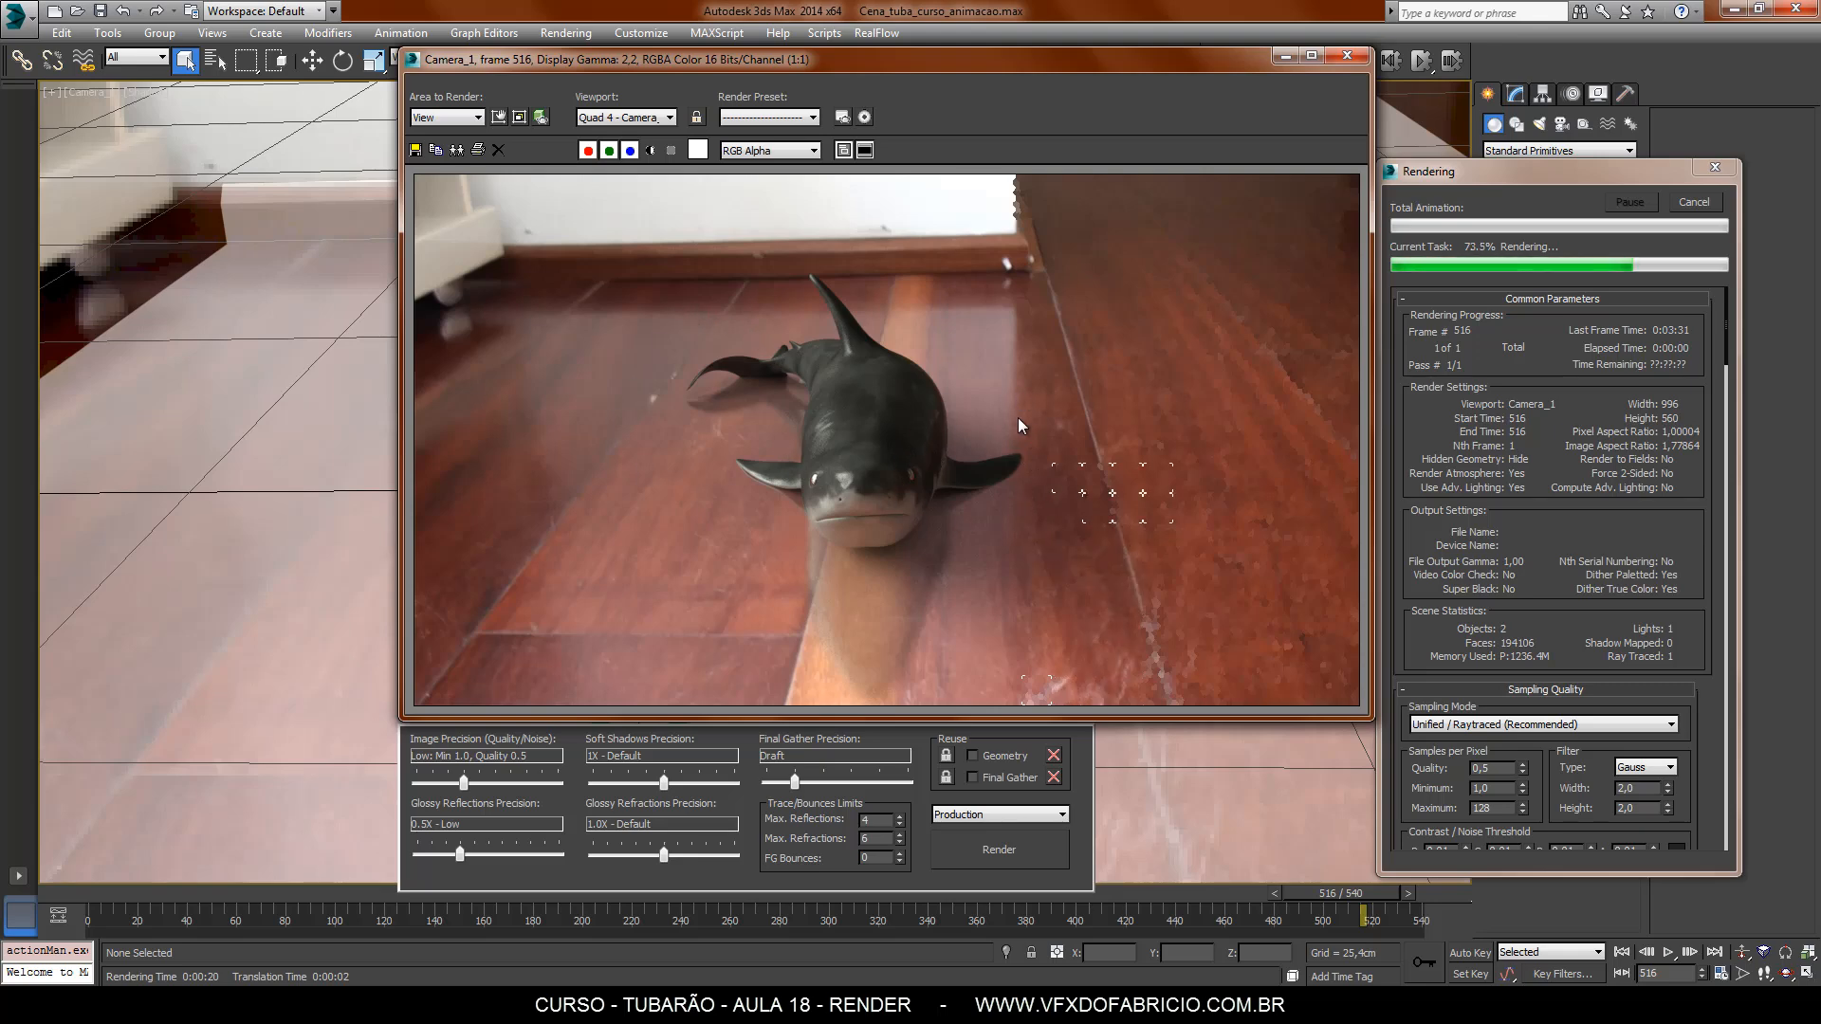
pyautogui.click(650, 150)
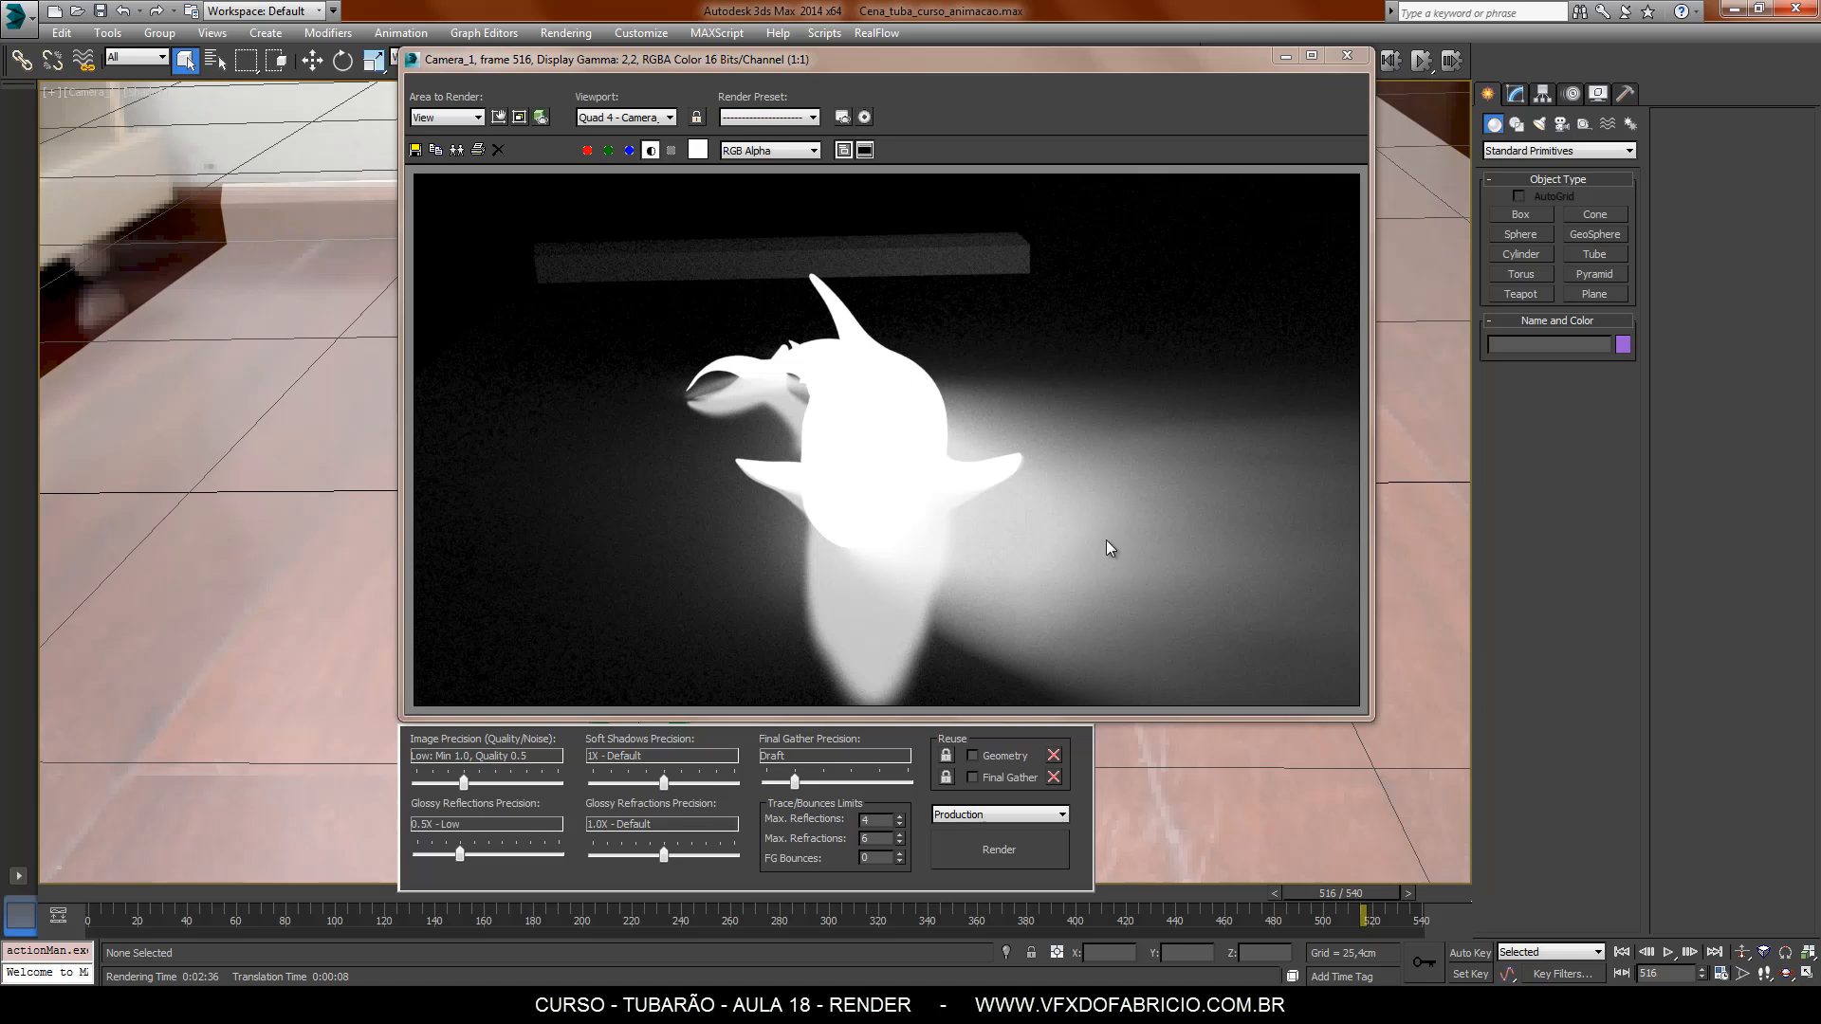
pyautogui.click(649, 150)
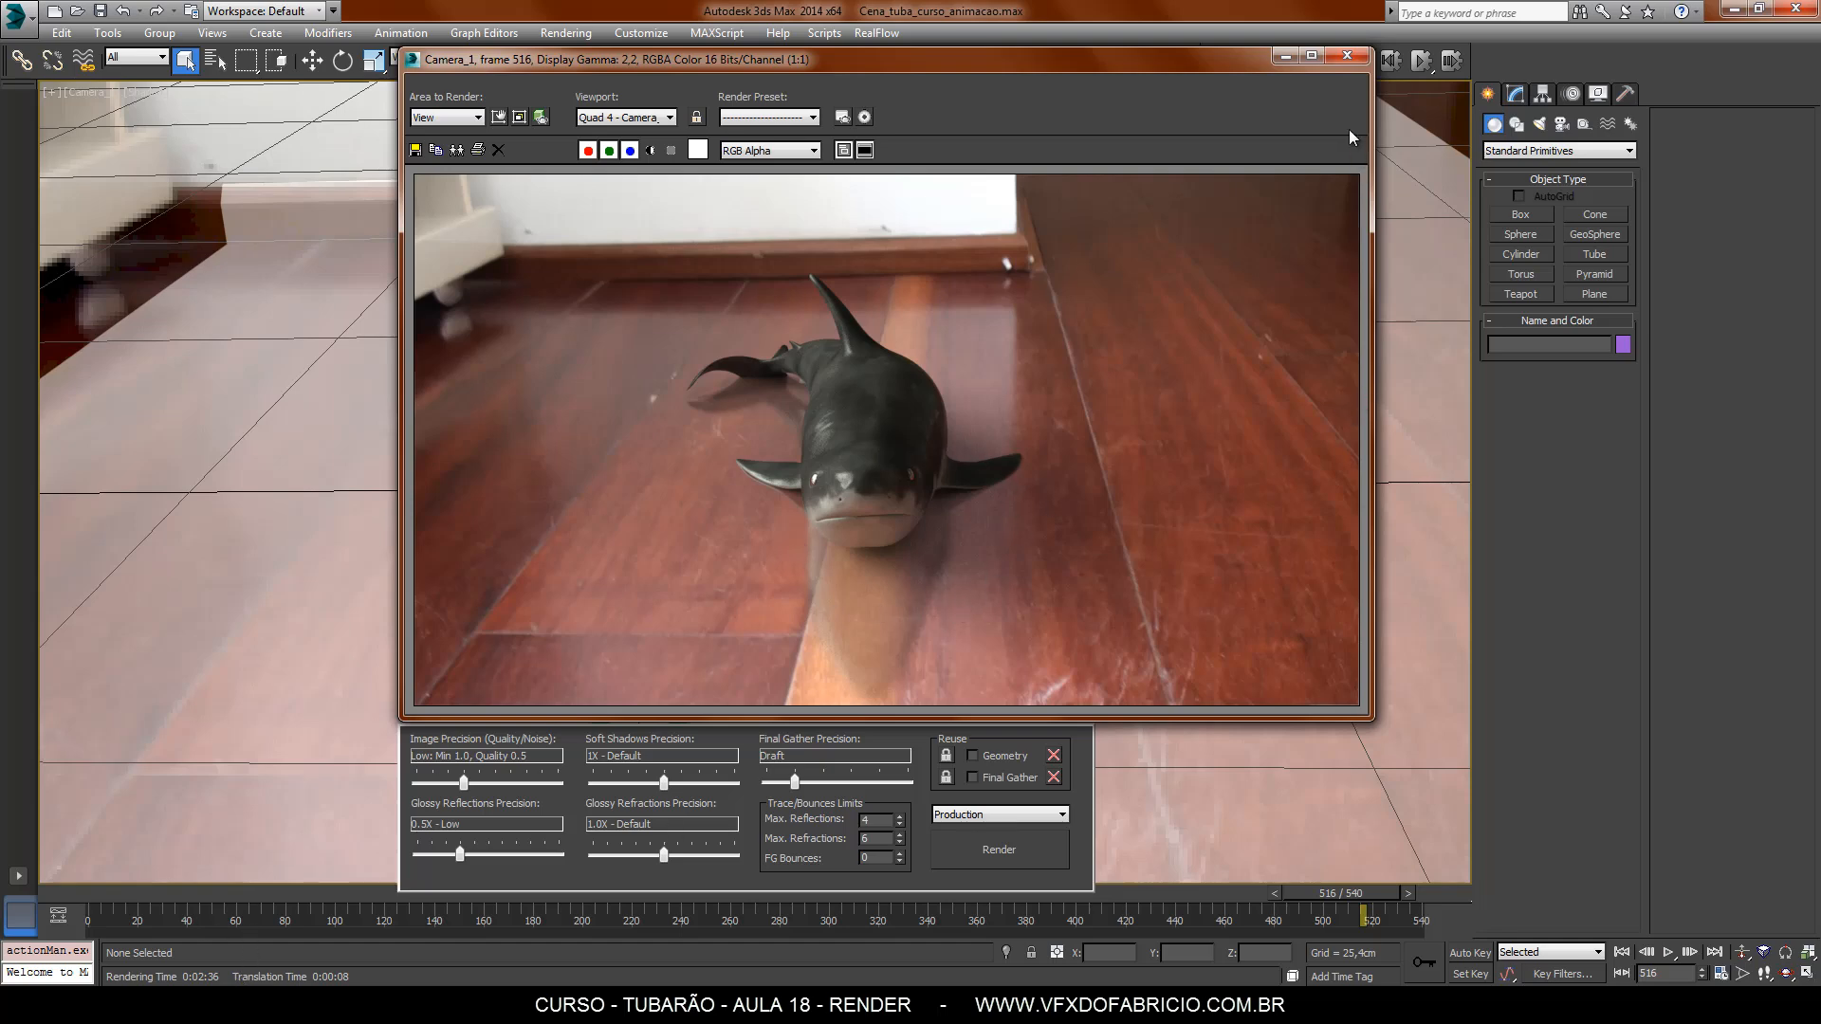
pyautogui.click(1347, 55)
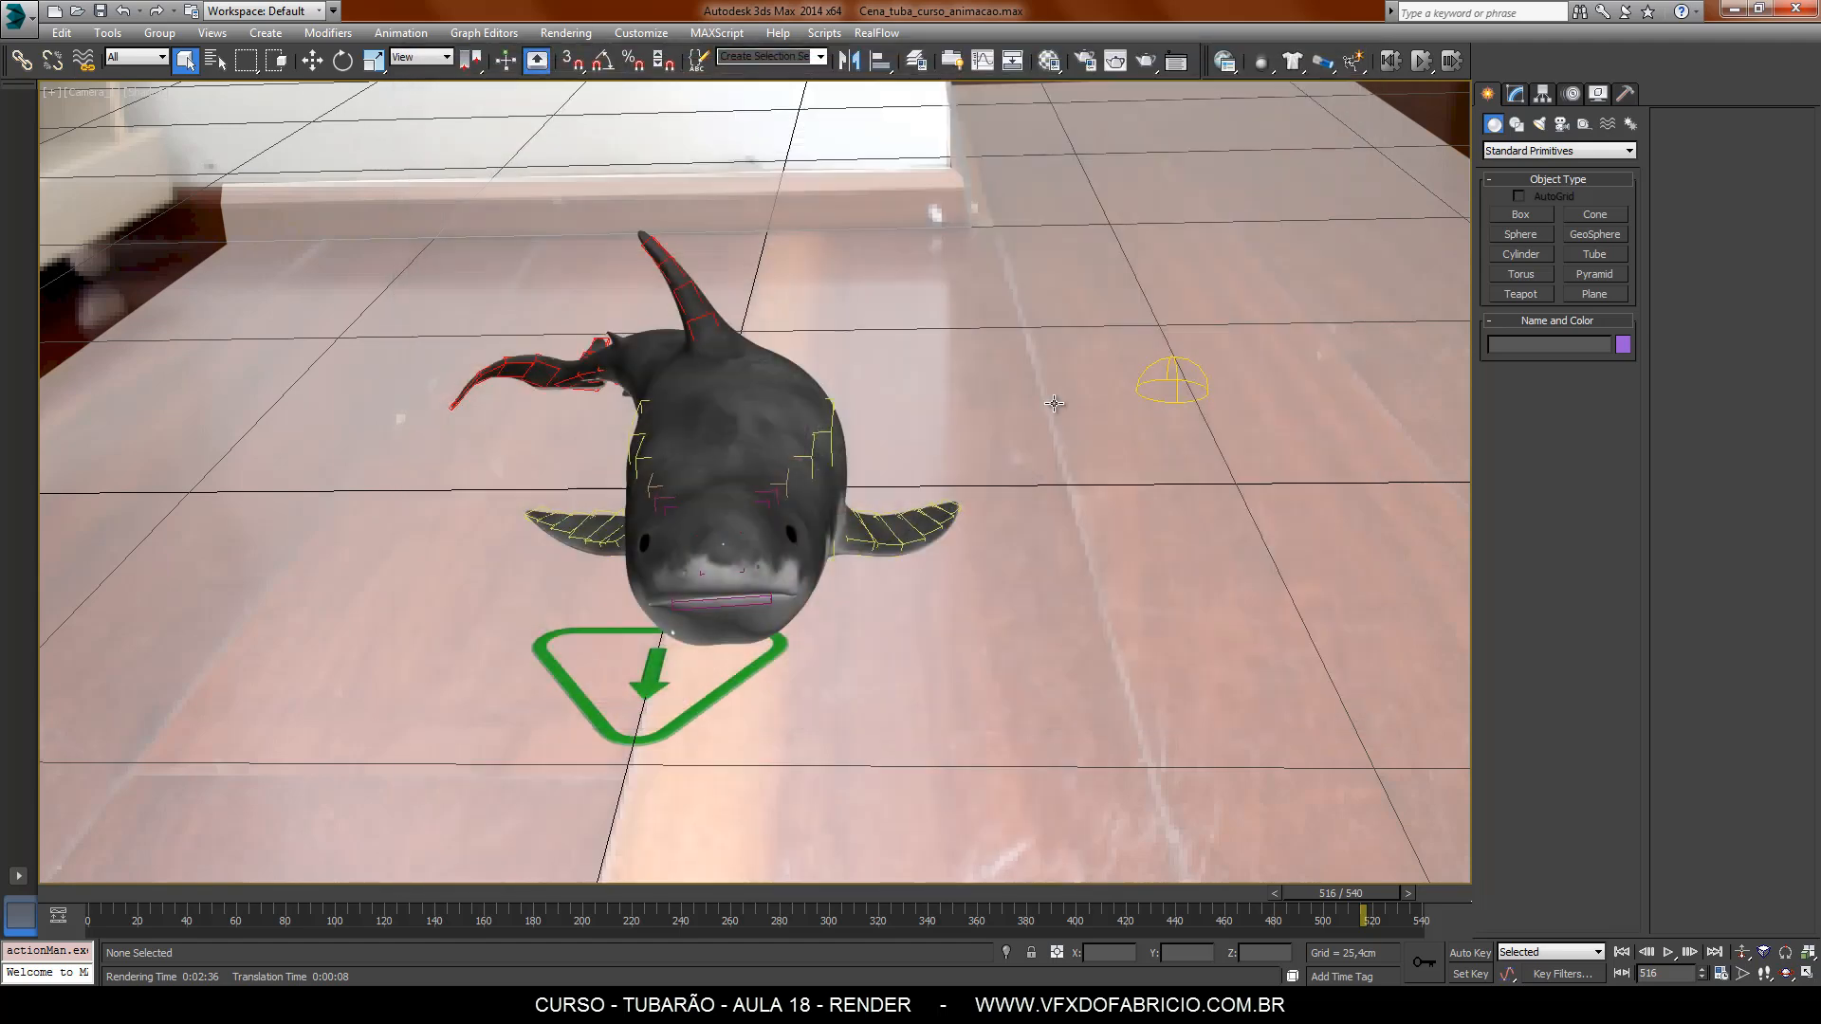
# Turn off Visible to Camera for the floor plane Plane001 and test render frame 516.
pyautogui.click(1054, 404)
pyautogui.rightClick(1051, 398)
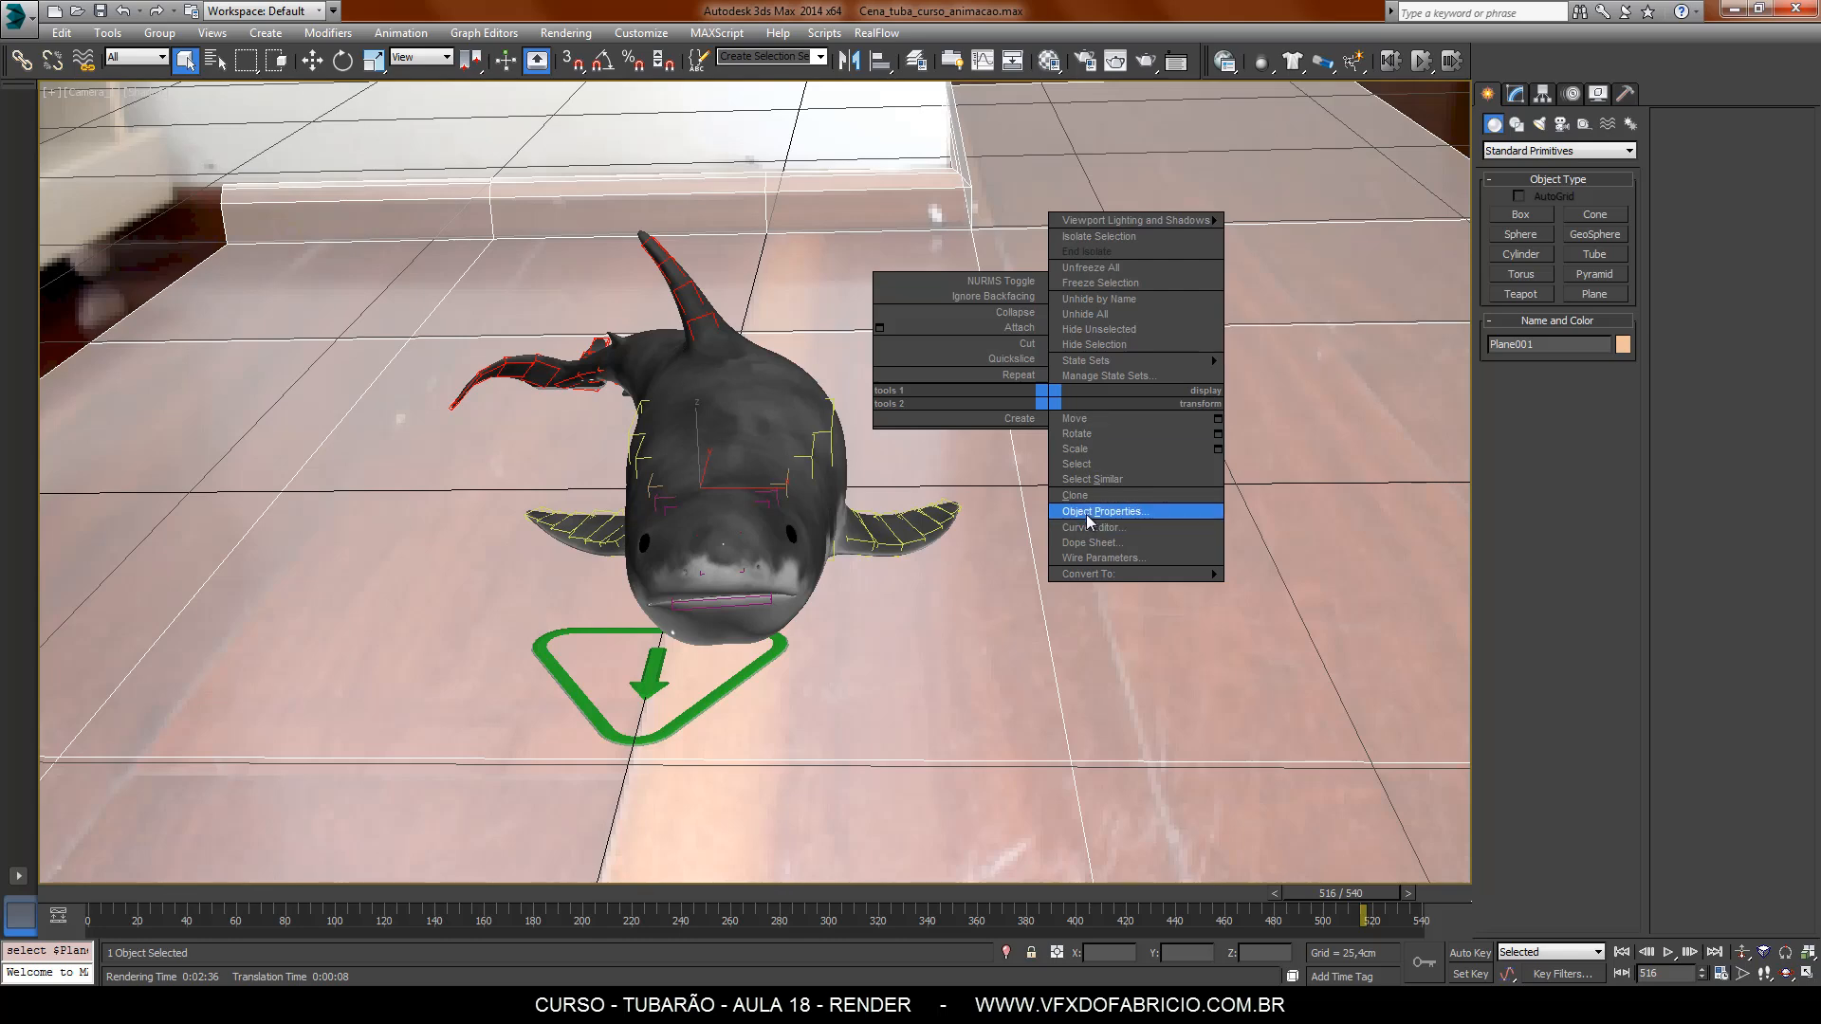
pyautogui.click(1142, 512)
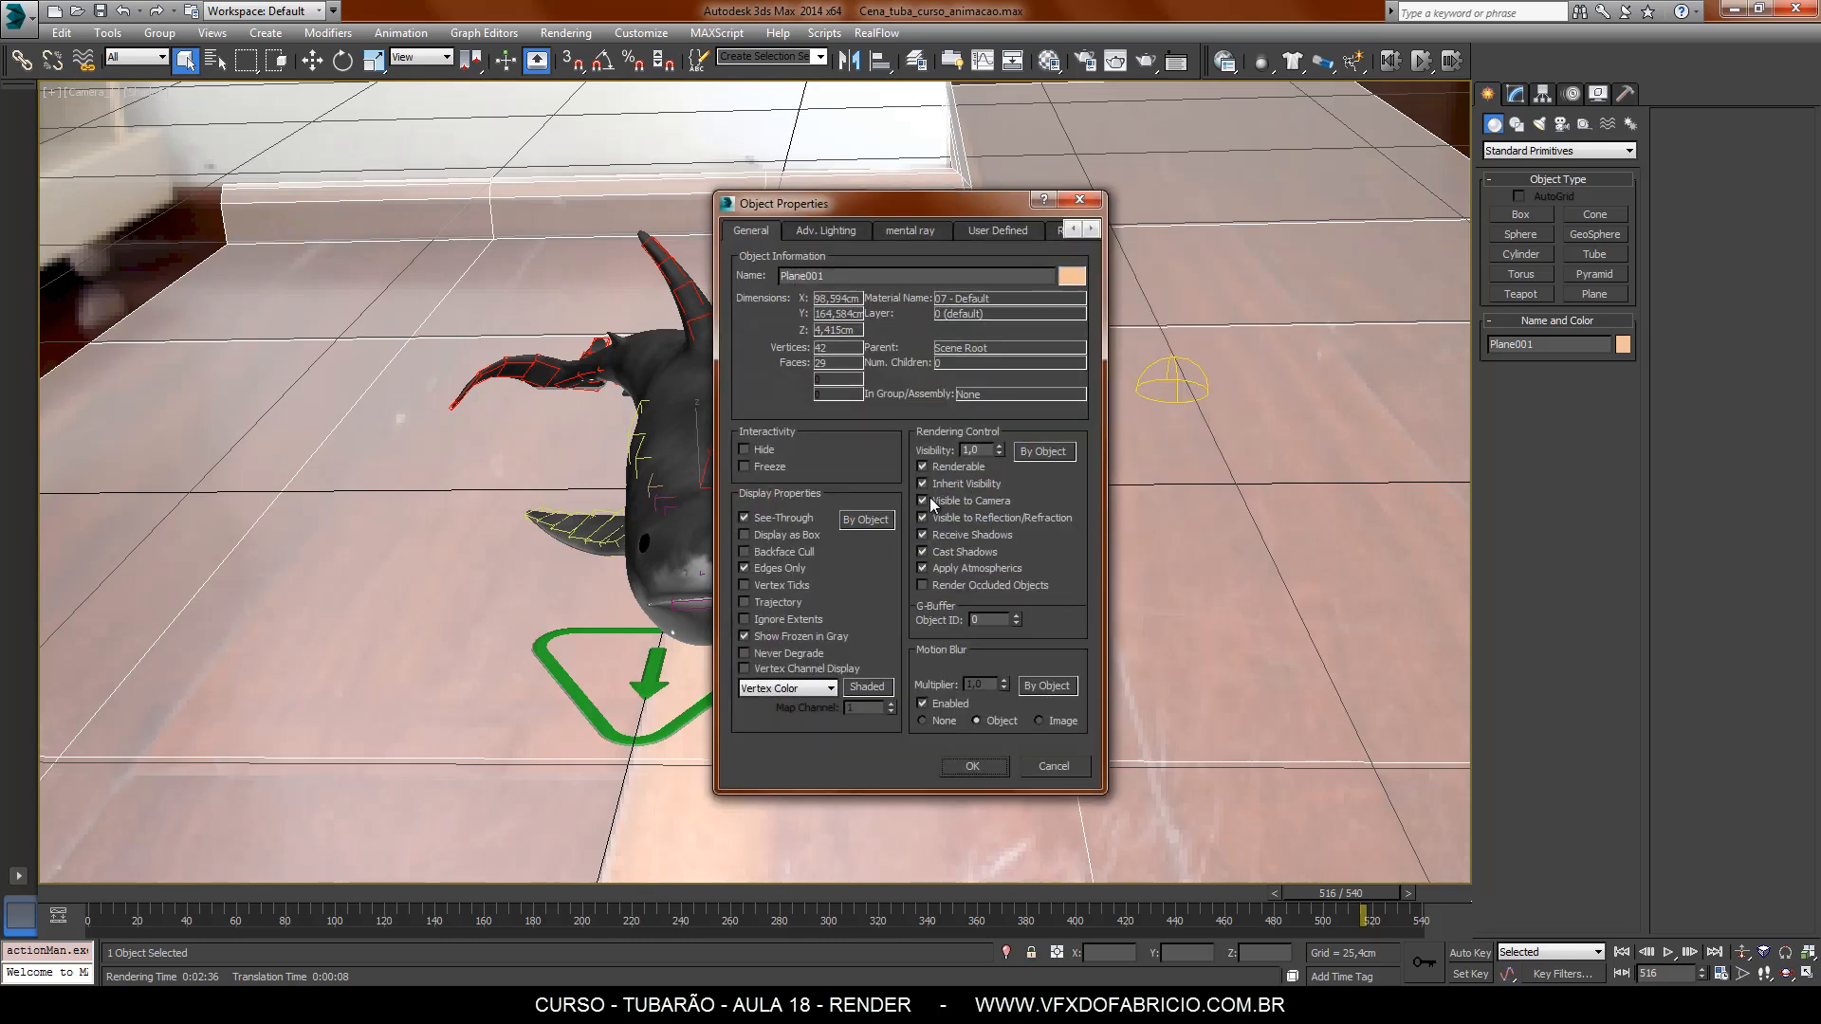
pyautogui.click(989, 499)
pyautogui.click(972, 766)
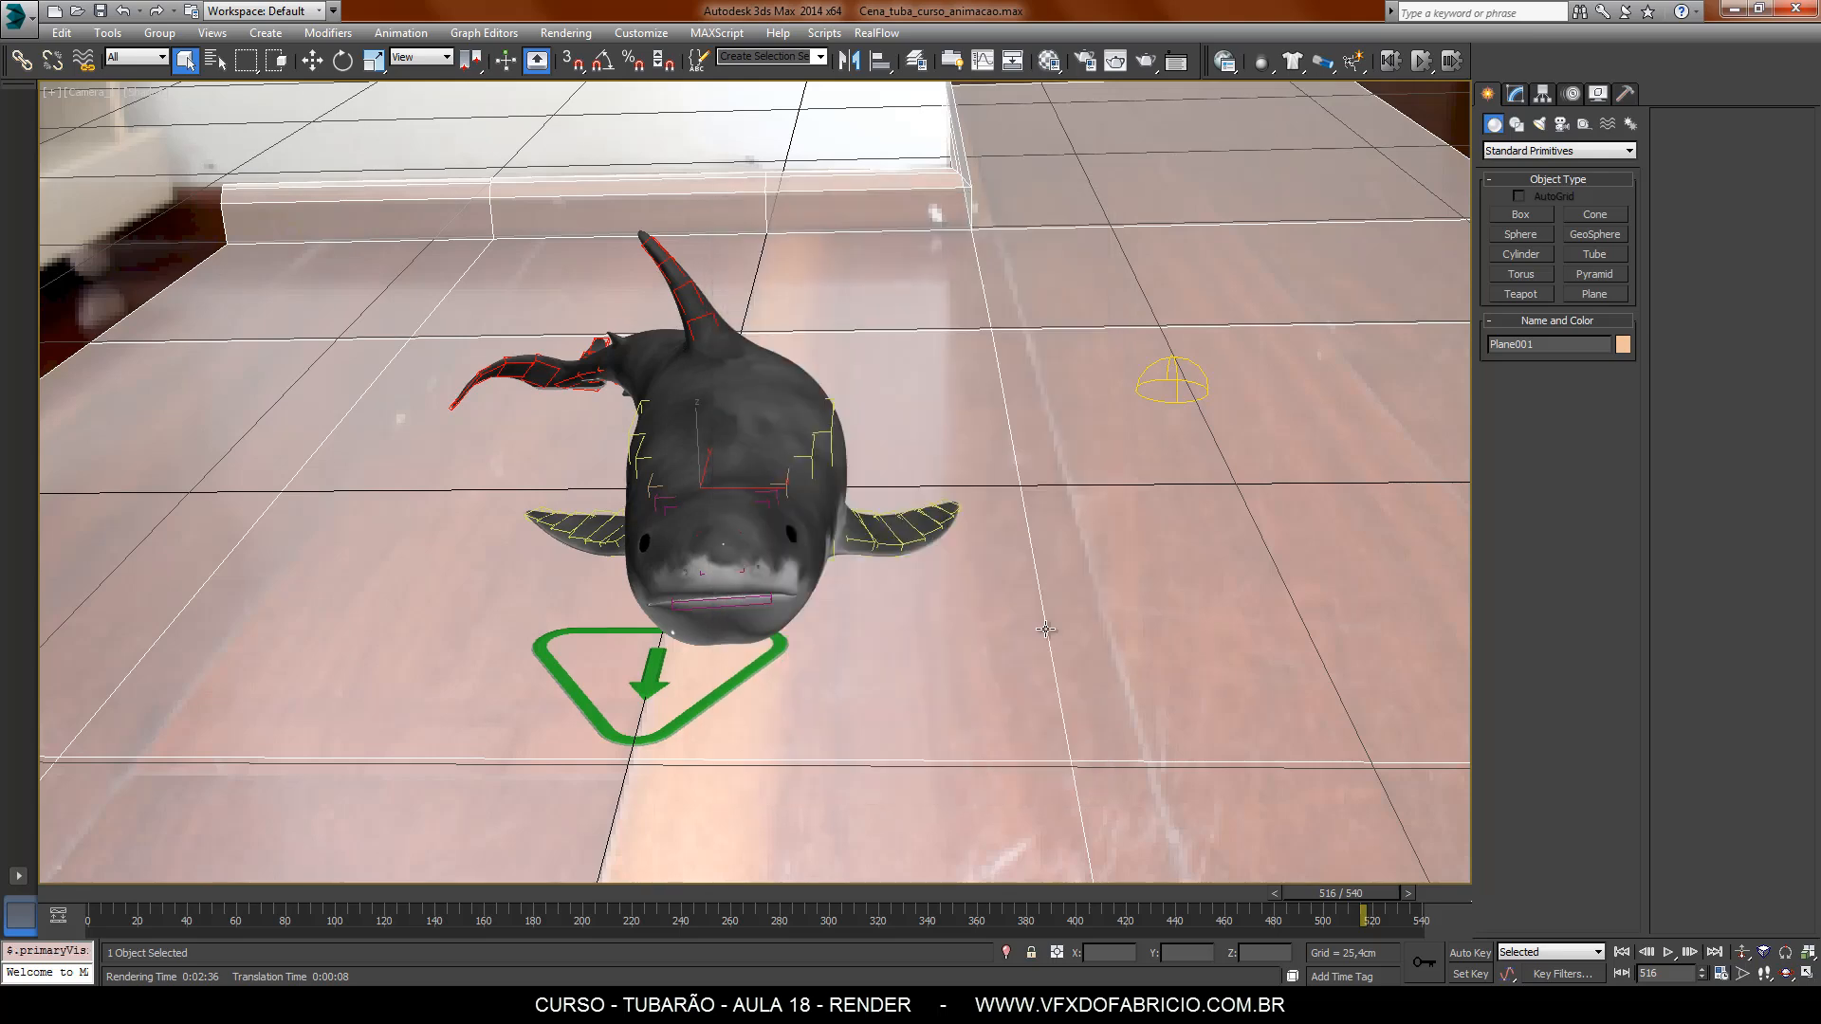
pyautogui.hotkey('shift', 'q')
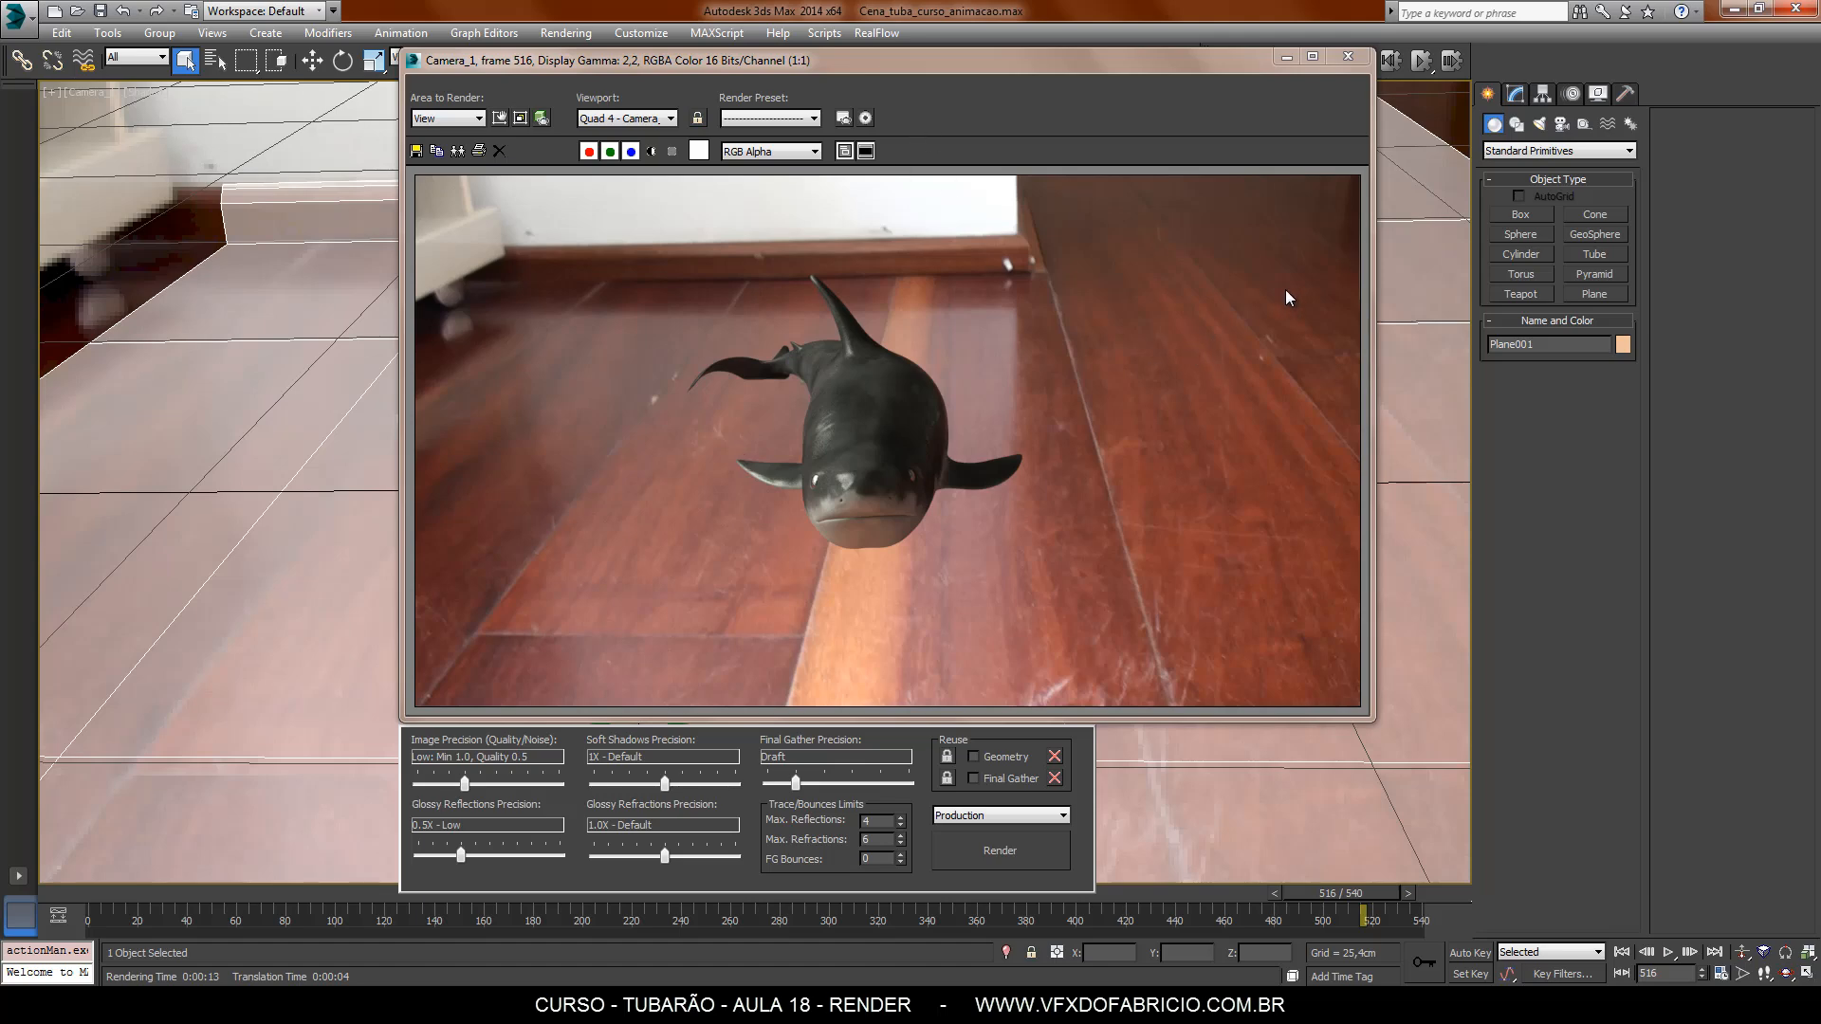
pyautogui.click(1355, 58)
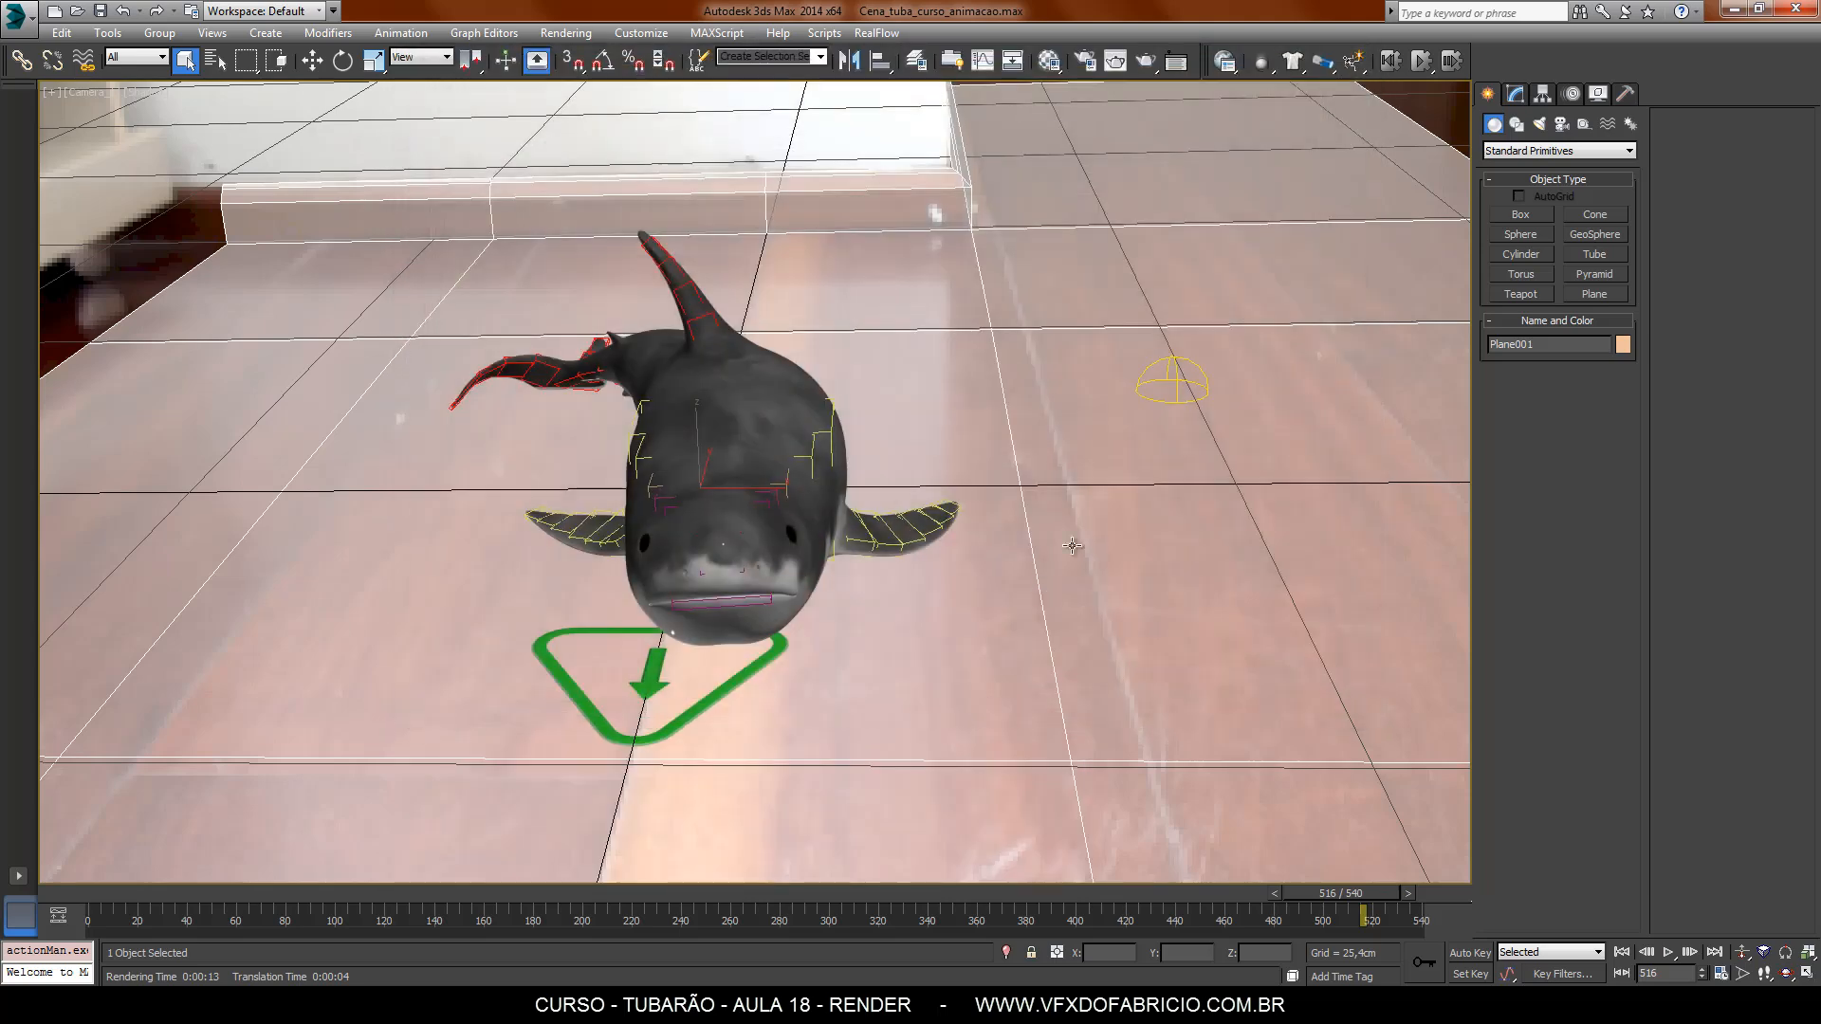
# Turn Visible to Camera back on for the floor plane Plane001.
pyautogui.rightClick(1055, 487)
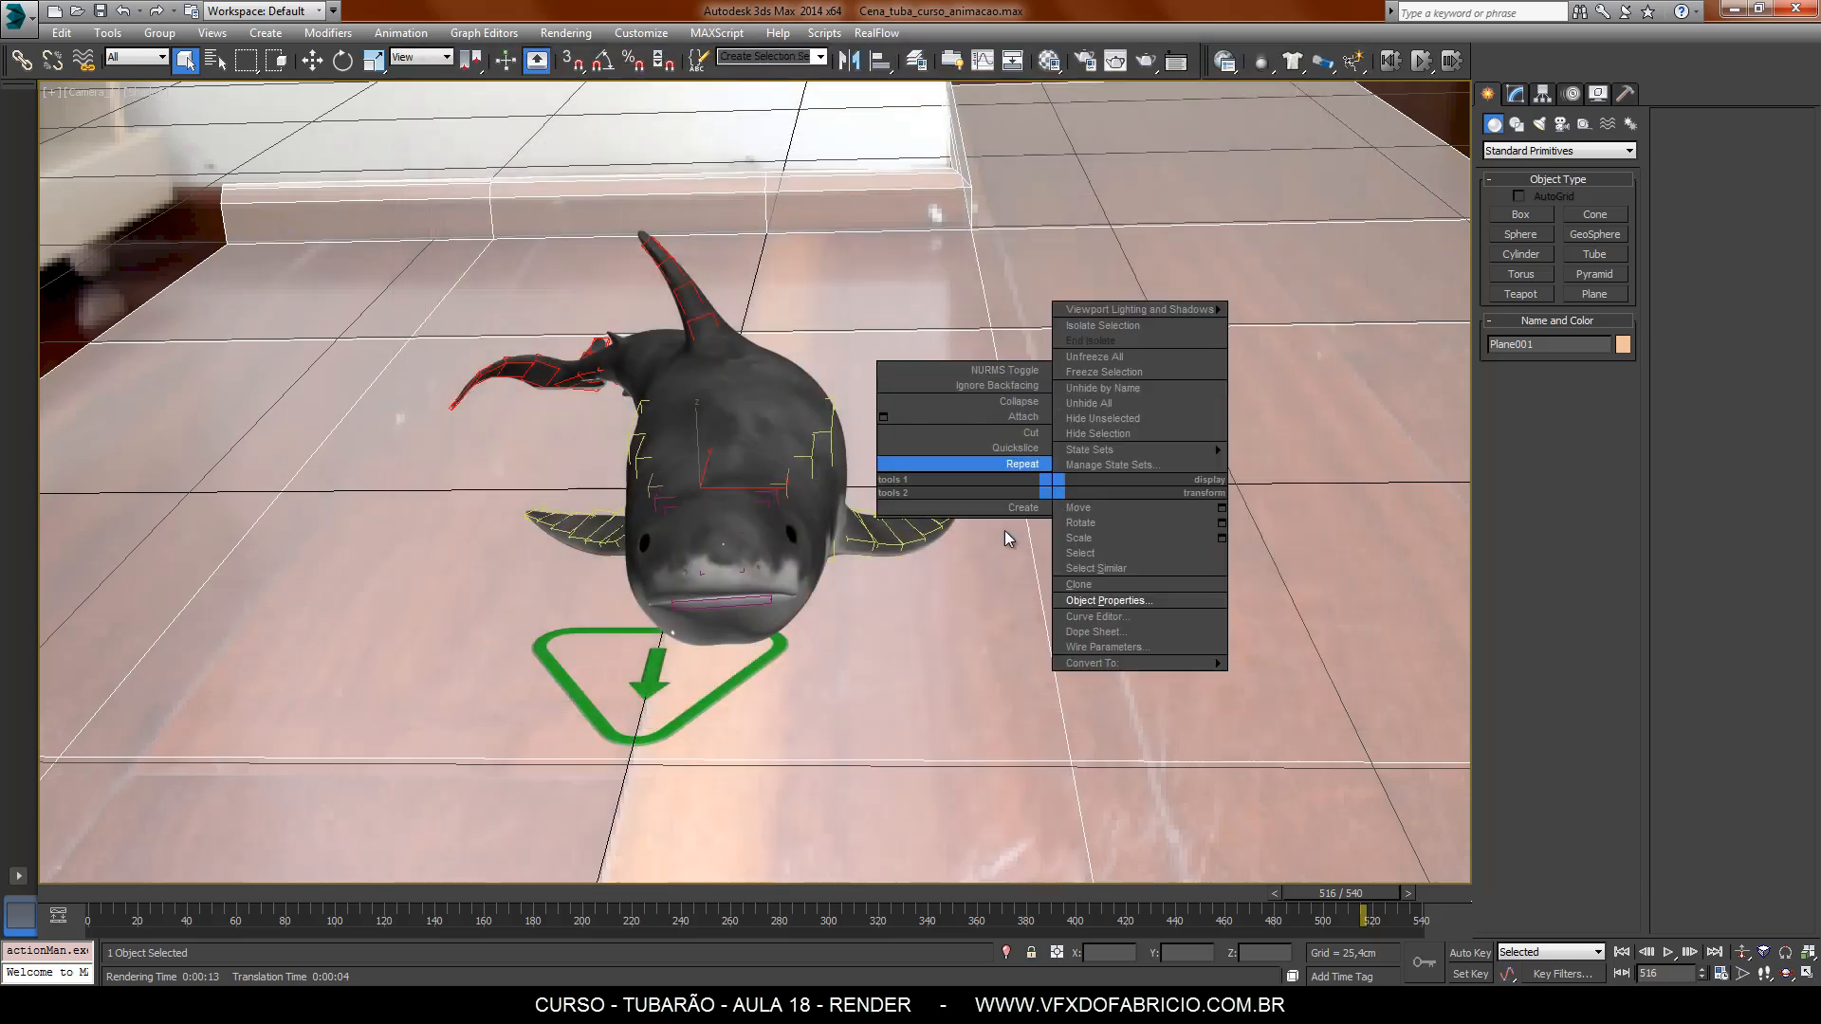
pyautogui.click(1107, 600)
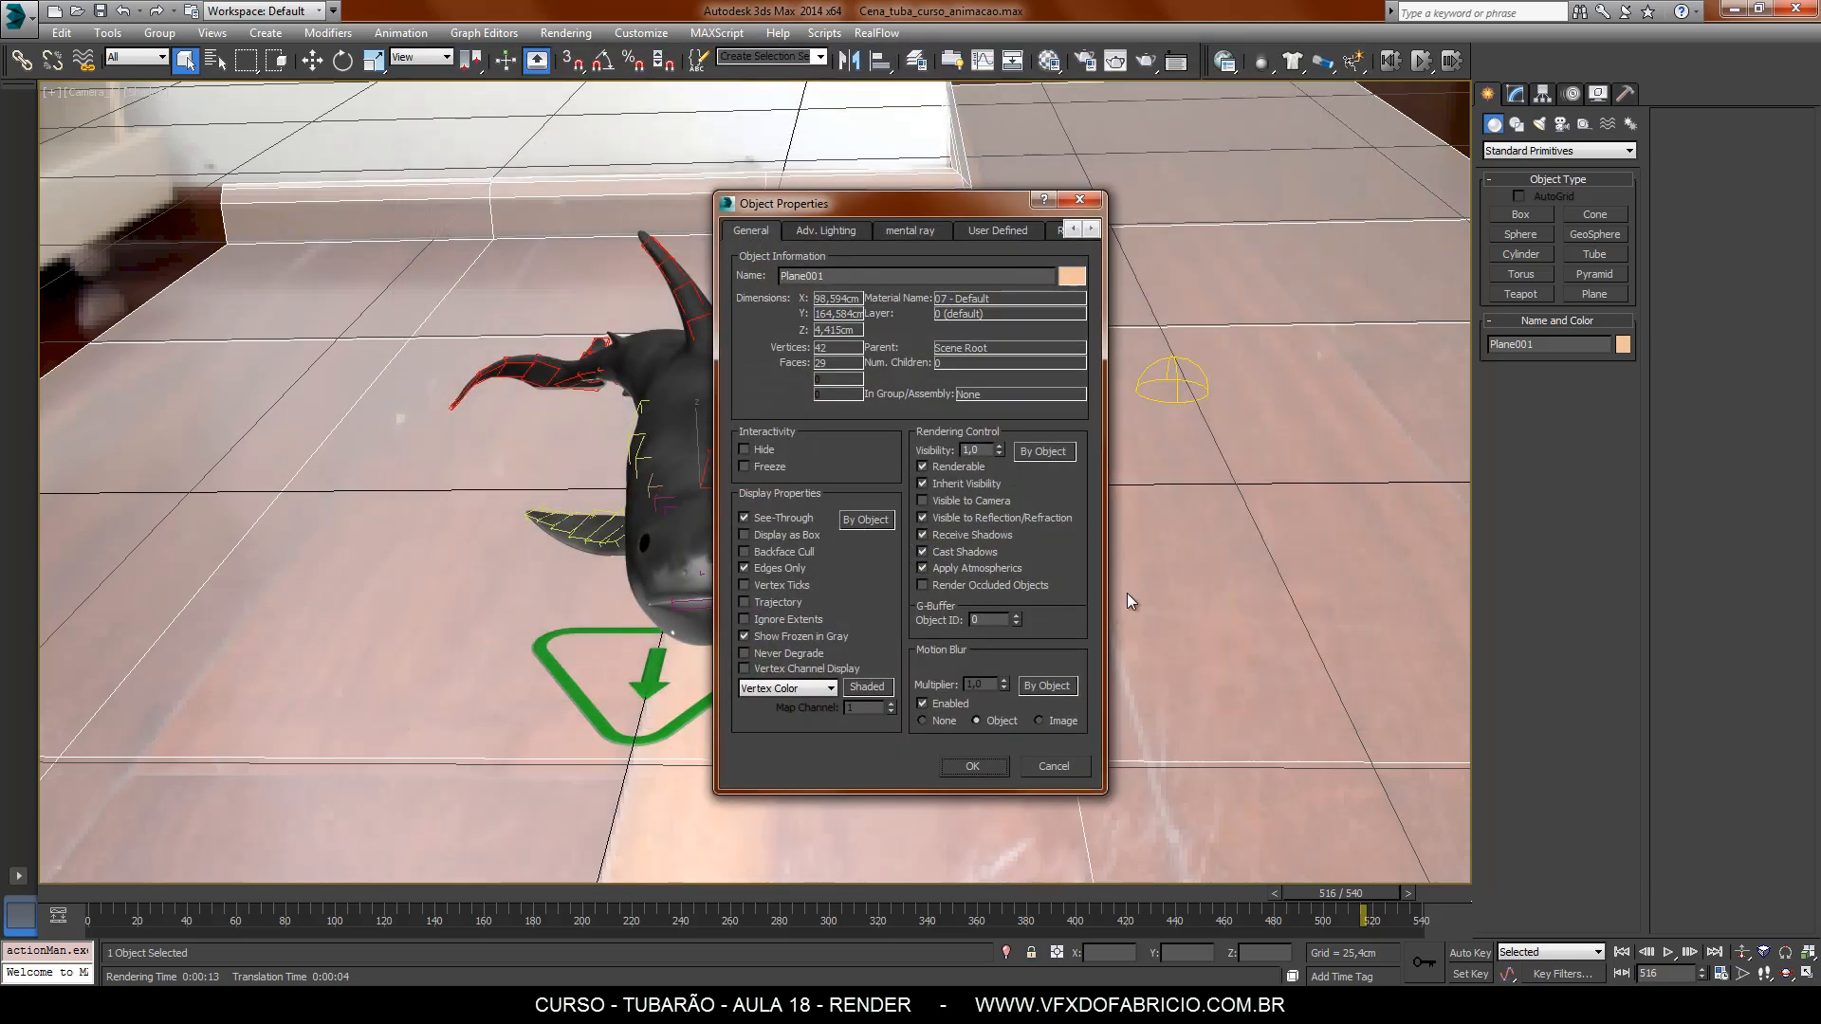
pyautogui.click(950, 503)
pyautogui.click(977, 765)
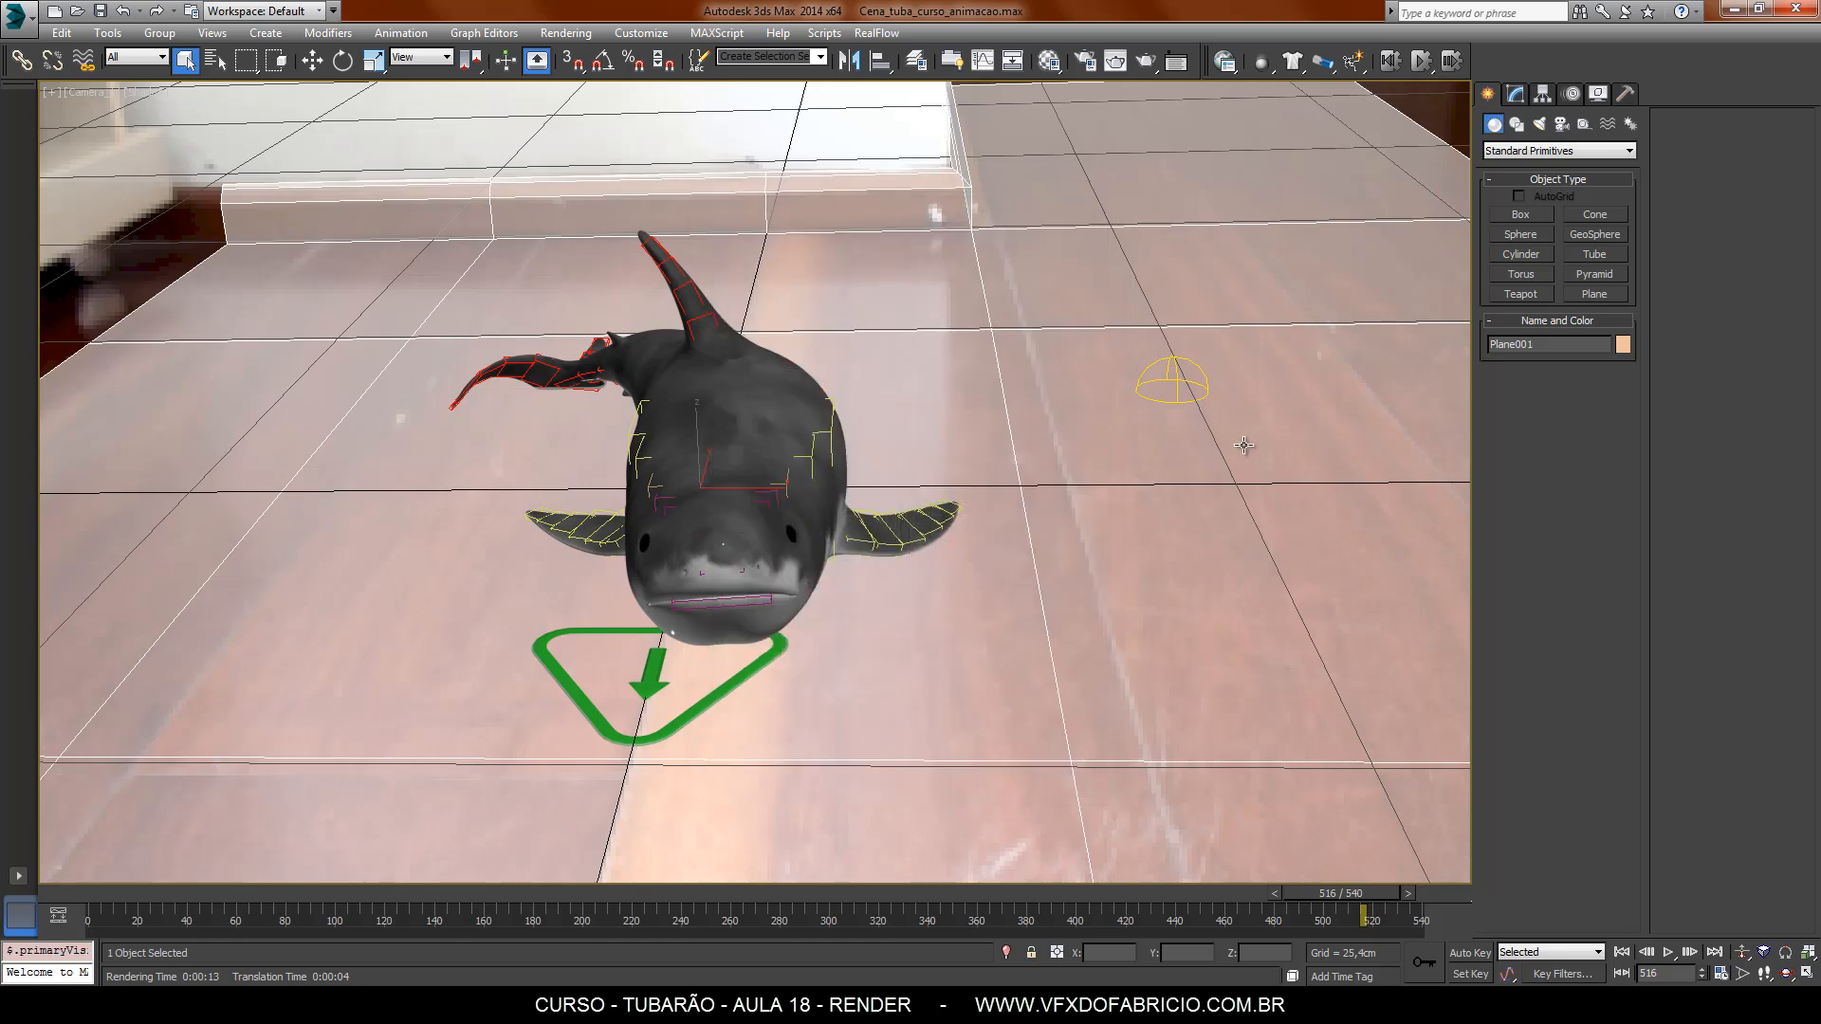
# Turn off Visible to Camera in the object properties of the shark mesh Box001.
pyautogui.click(649, 359)
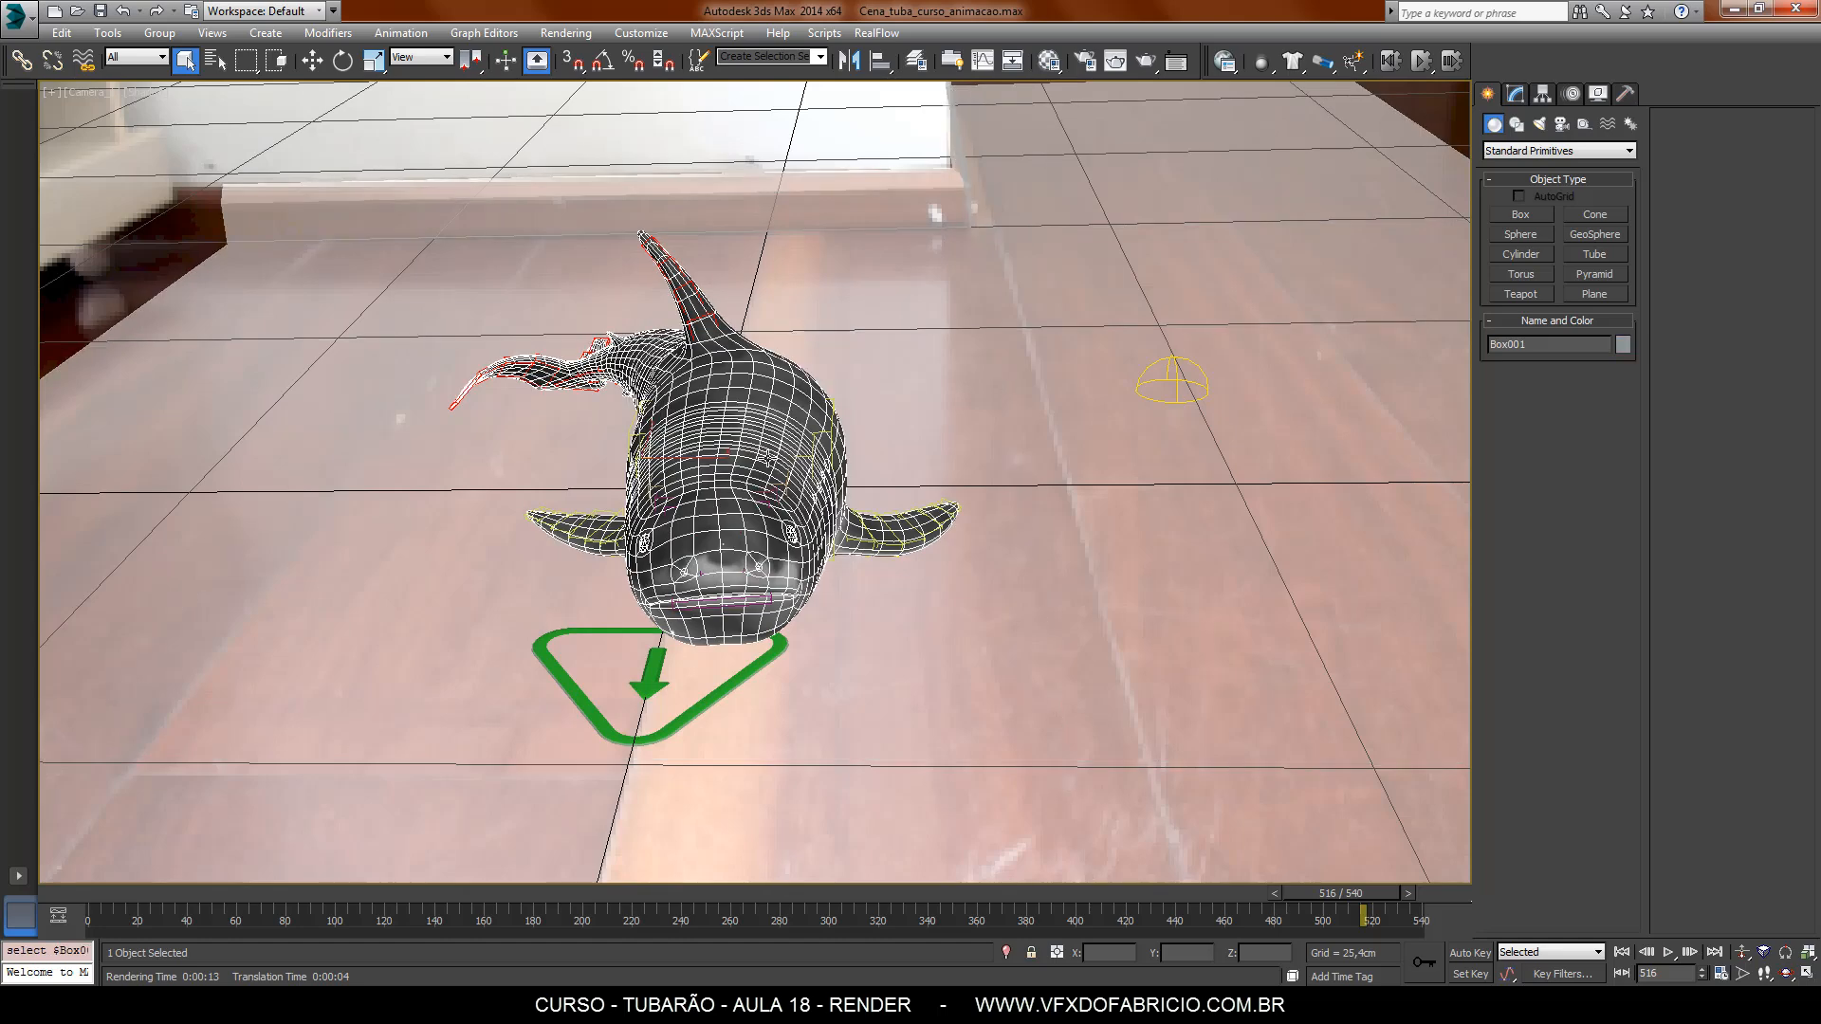
pyautogui.rightClick(768, 454)
pyautogui.click(801, 555)
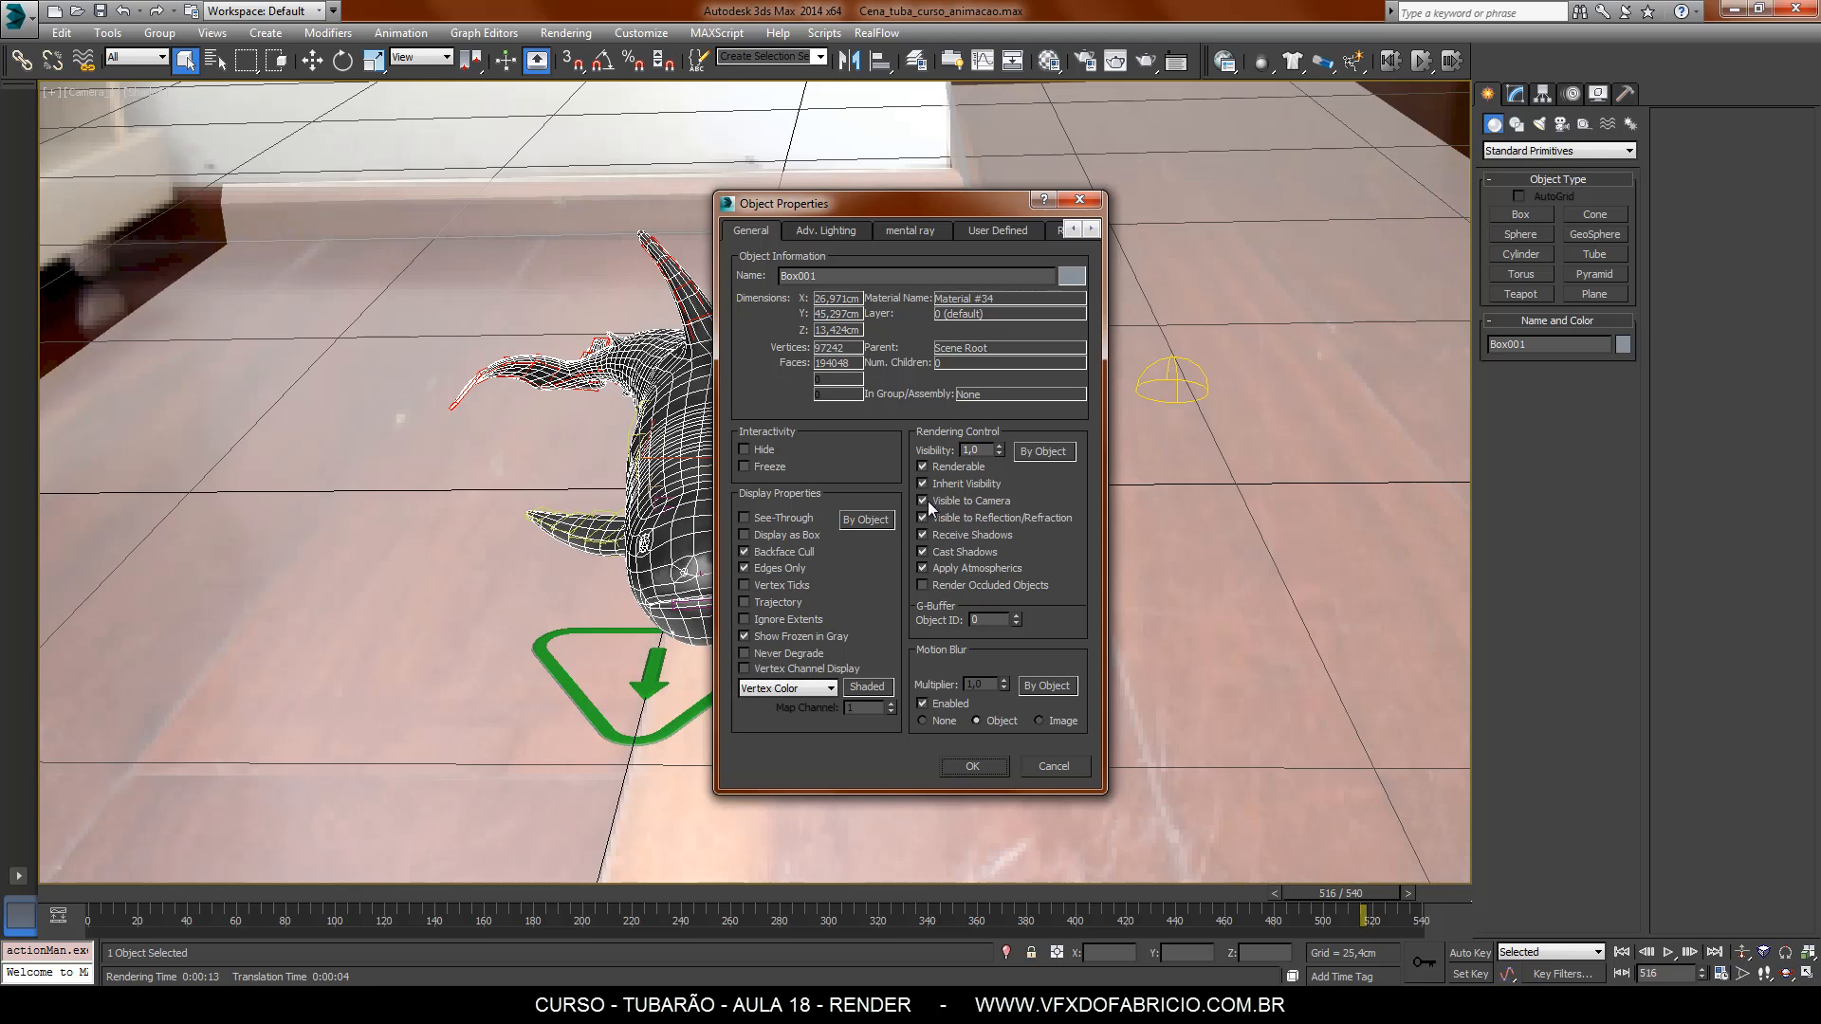
pyautogui.click(977, 766)
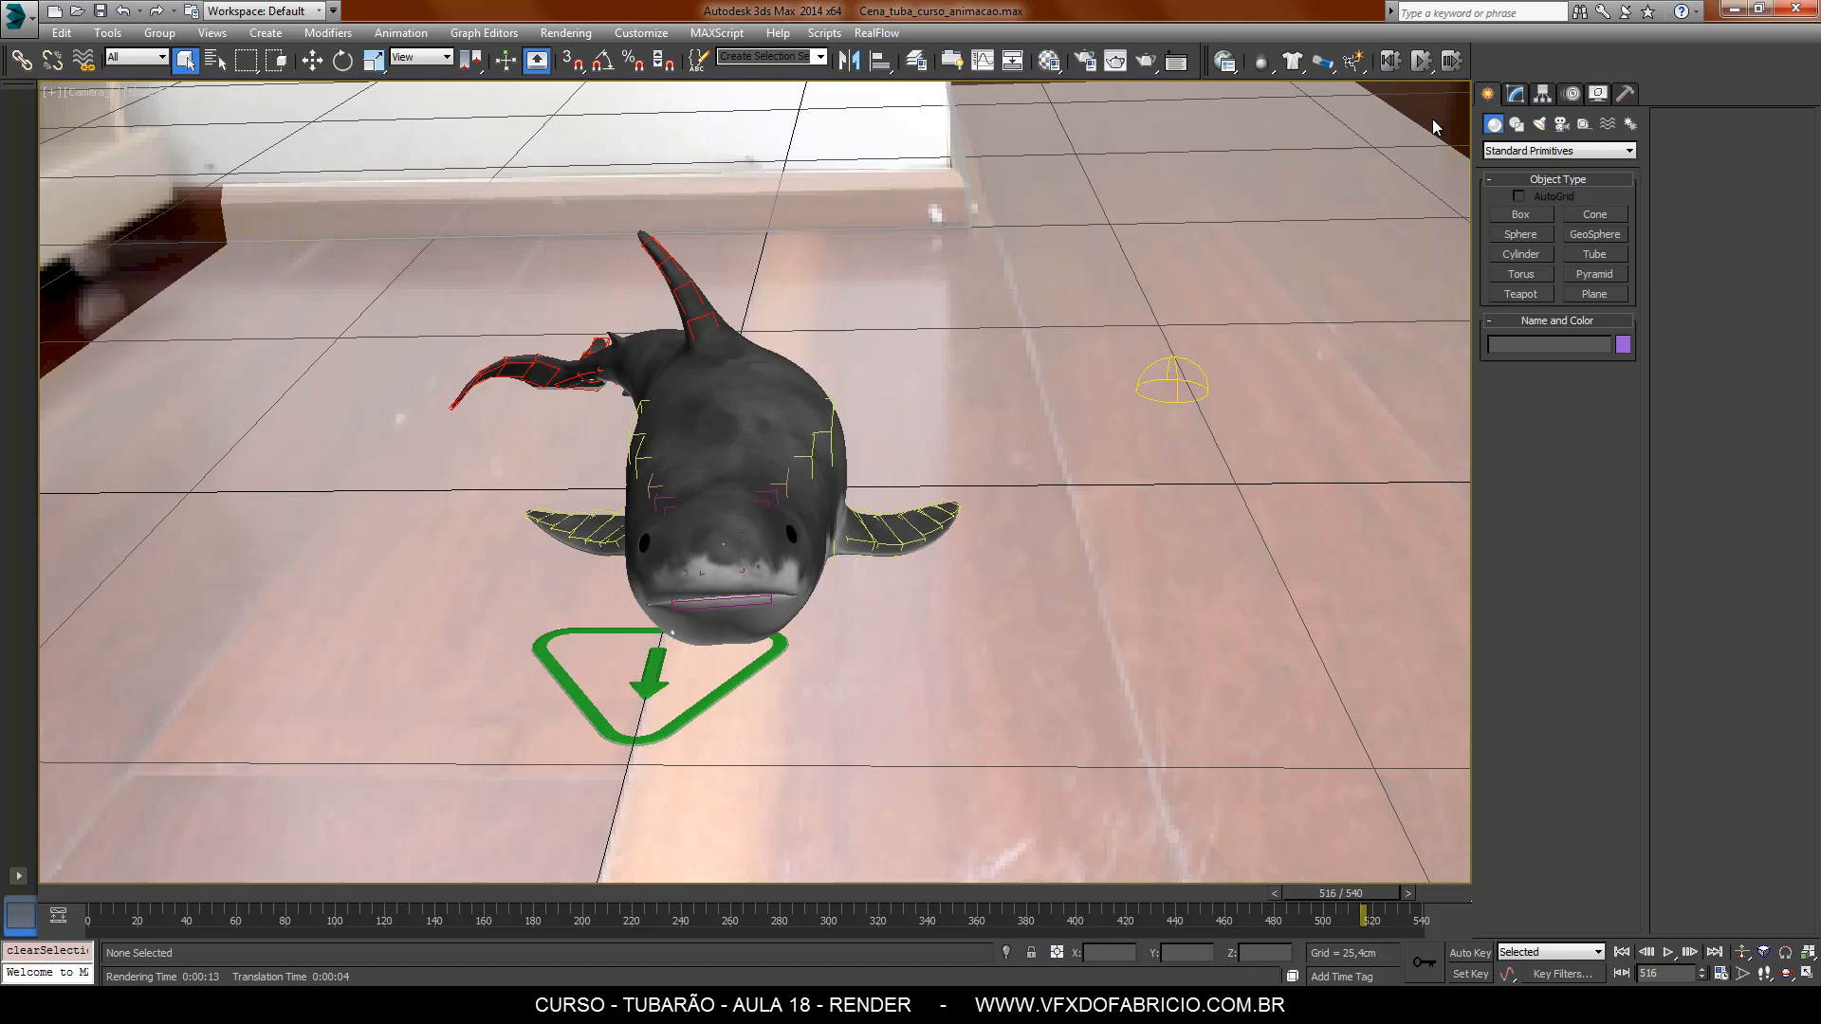
# Render frame 516 with the shark hidden from the camera, compare its alpha and colour views, and close the image.
pyautogui.hotkey('shift', 'q')
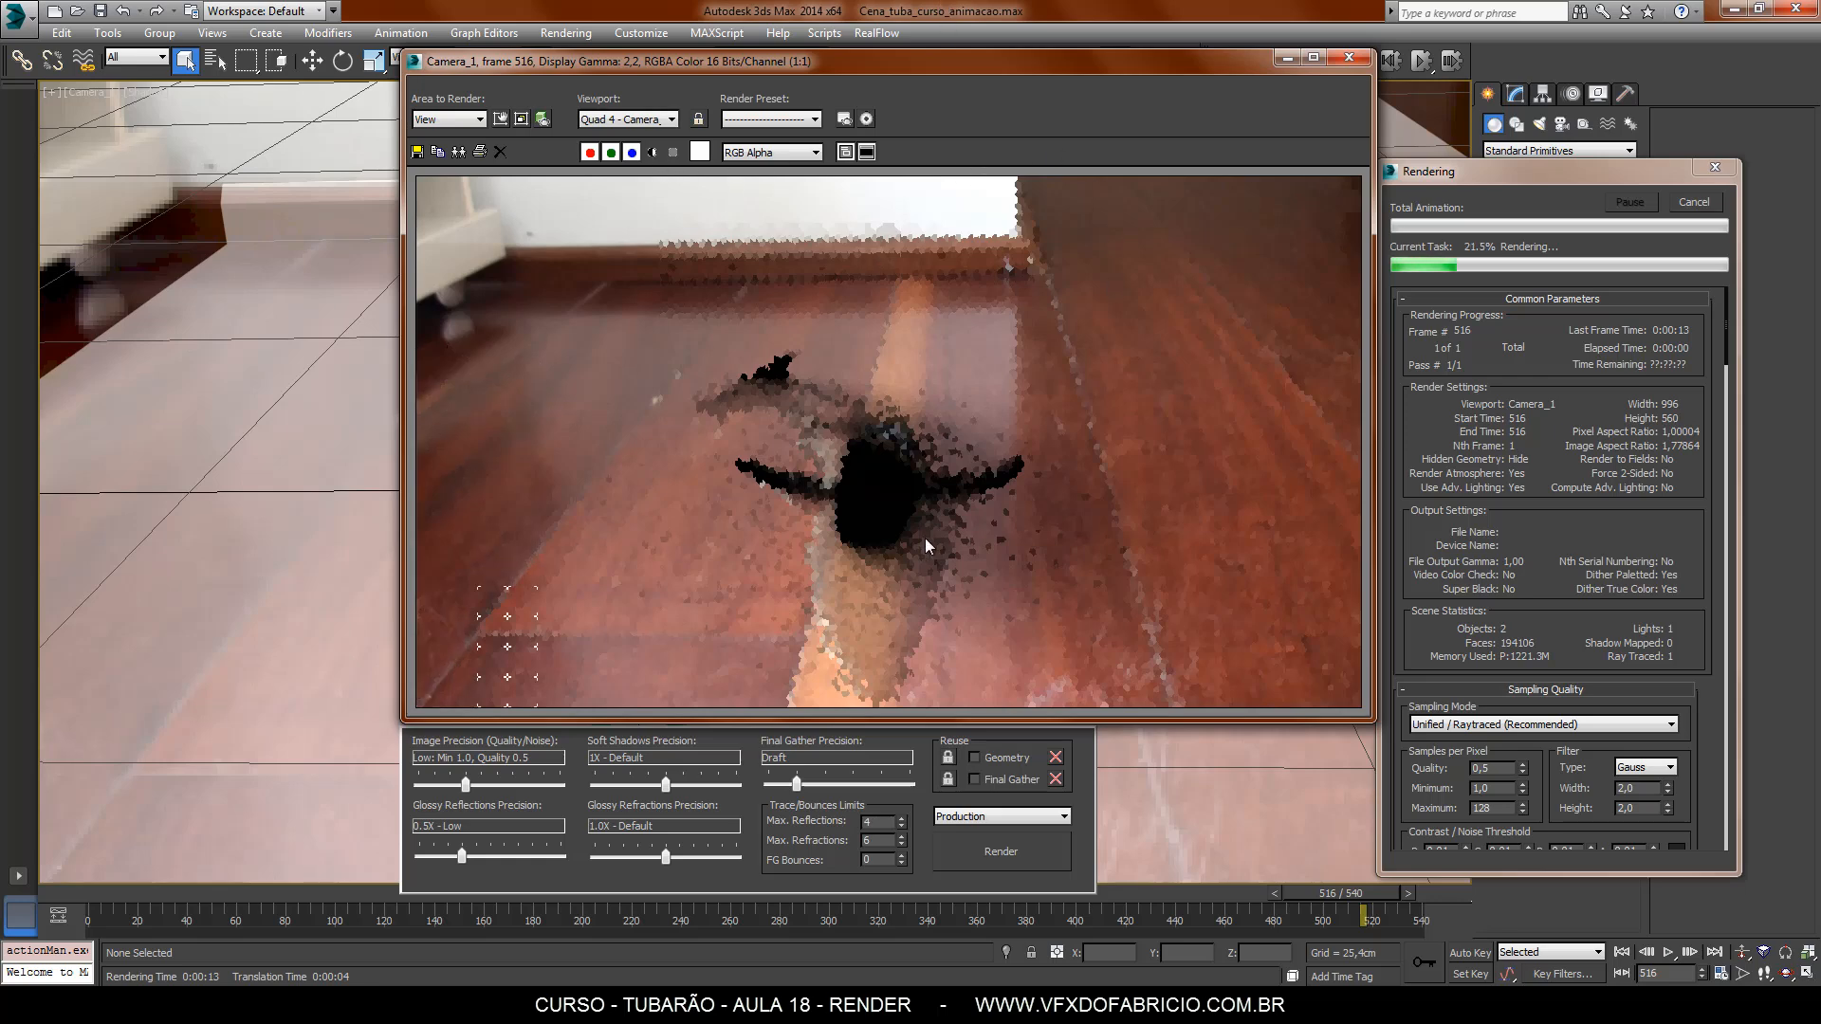
pyautogui.click(653, 152)
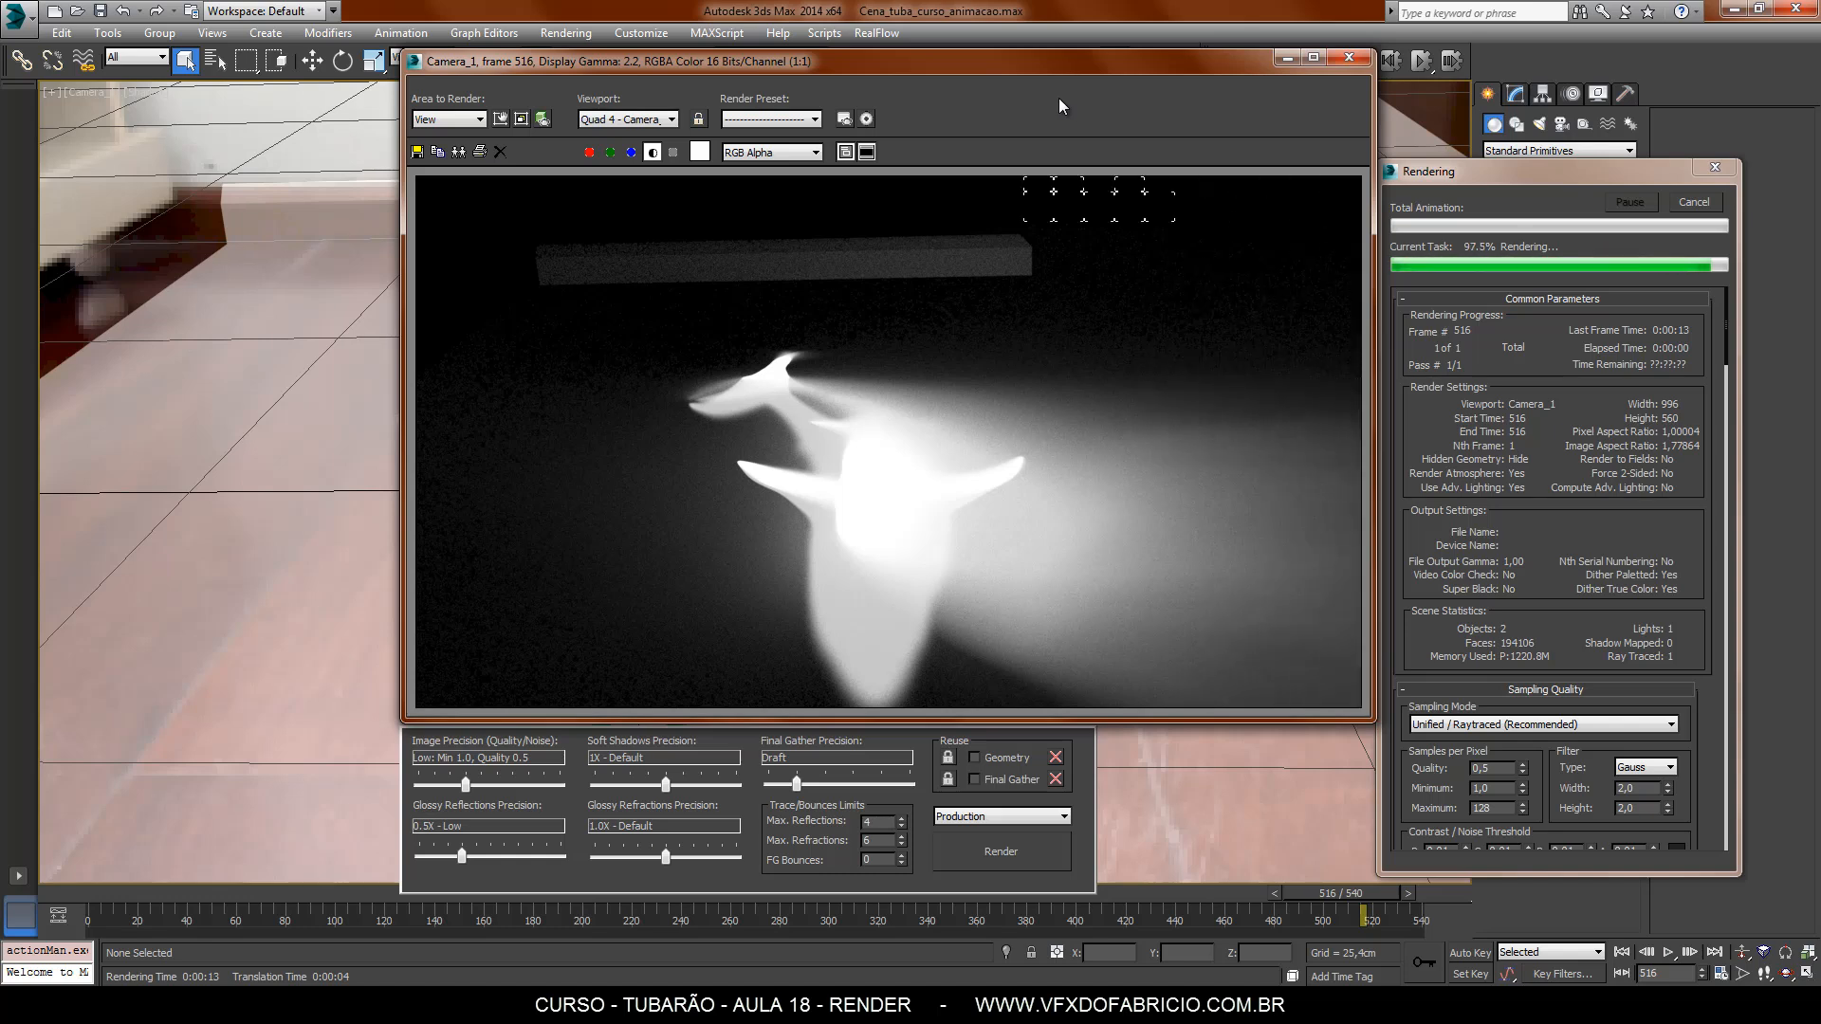
pyautogui.click(651, 152)
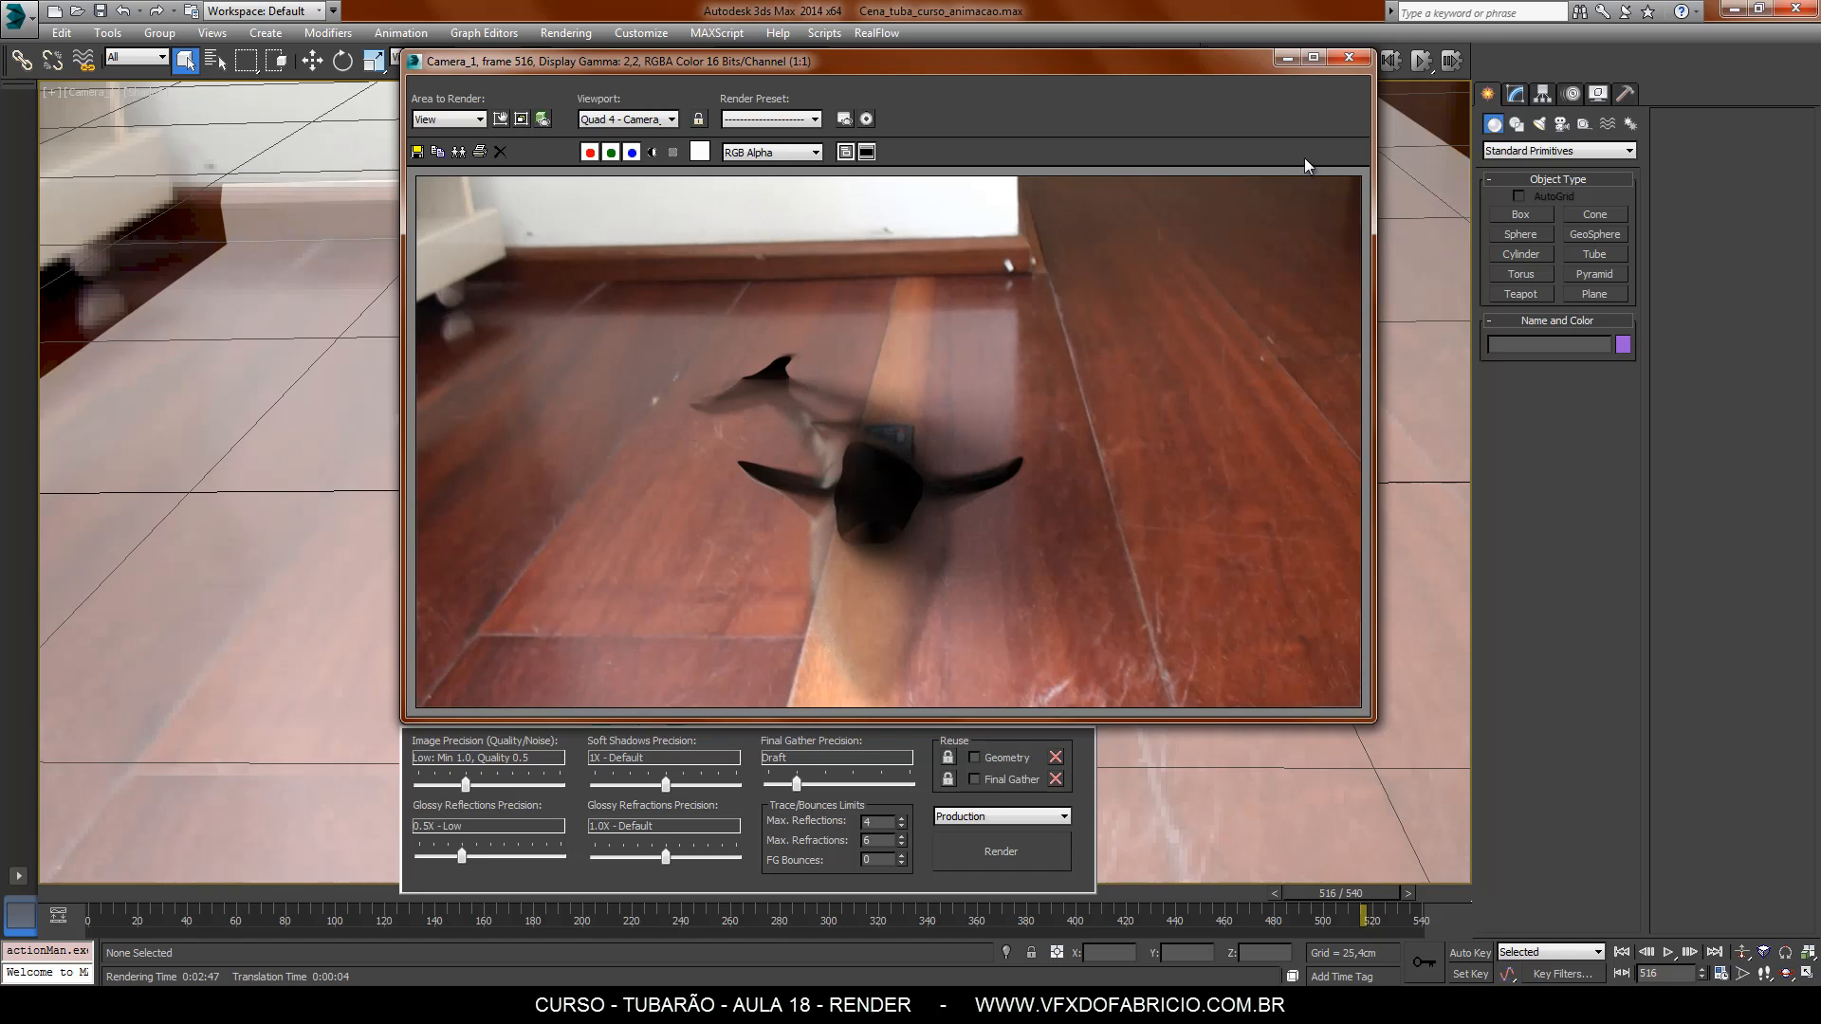
pyautogui.click(1351, 58)
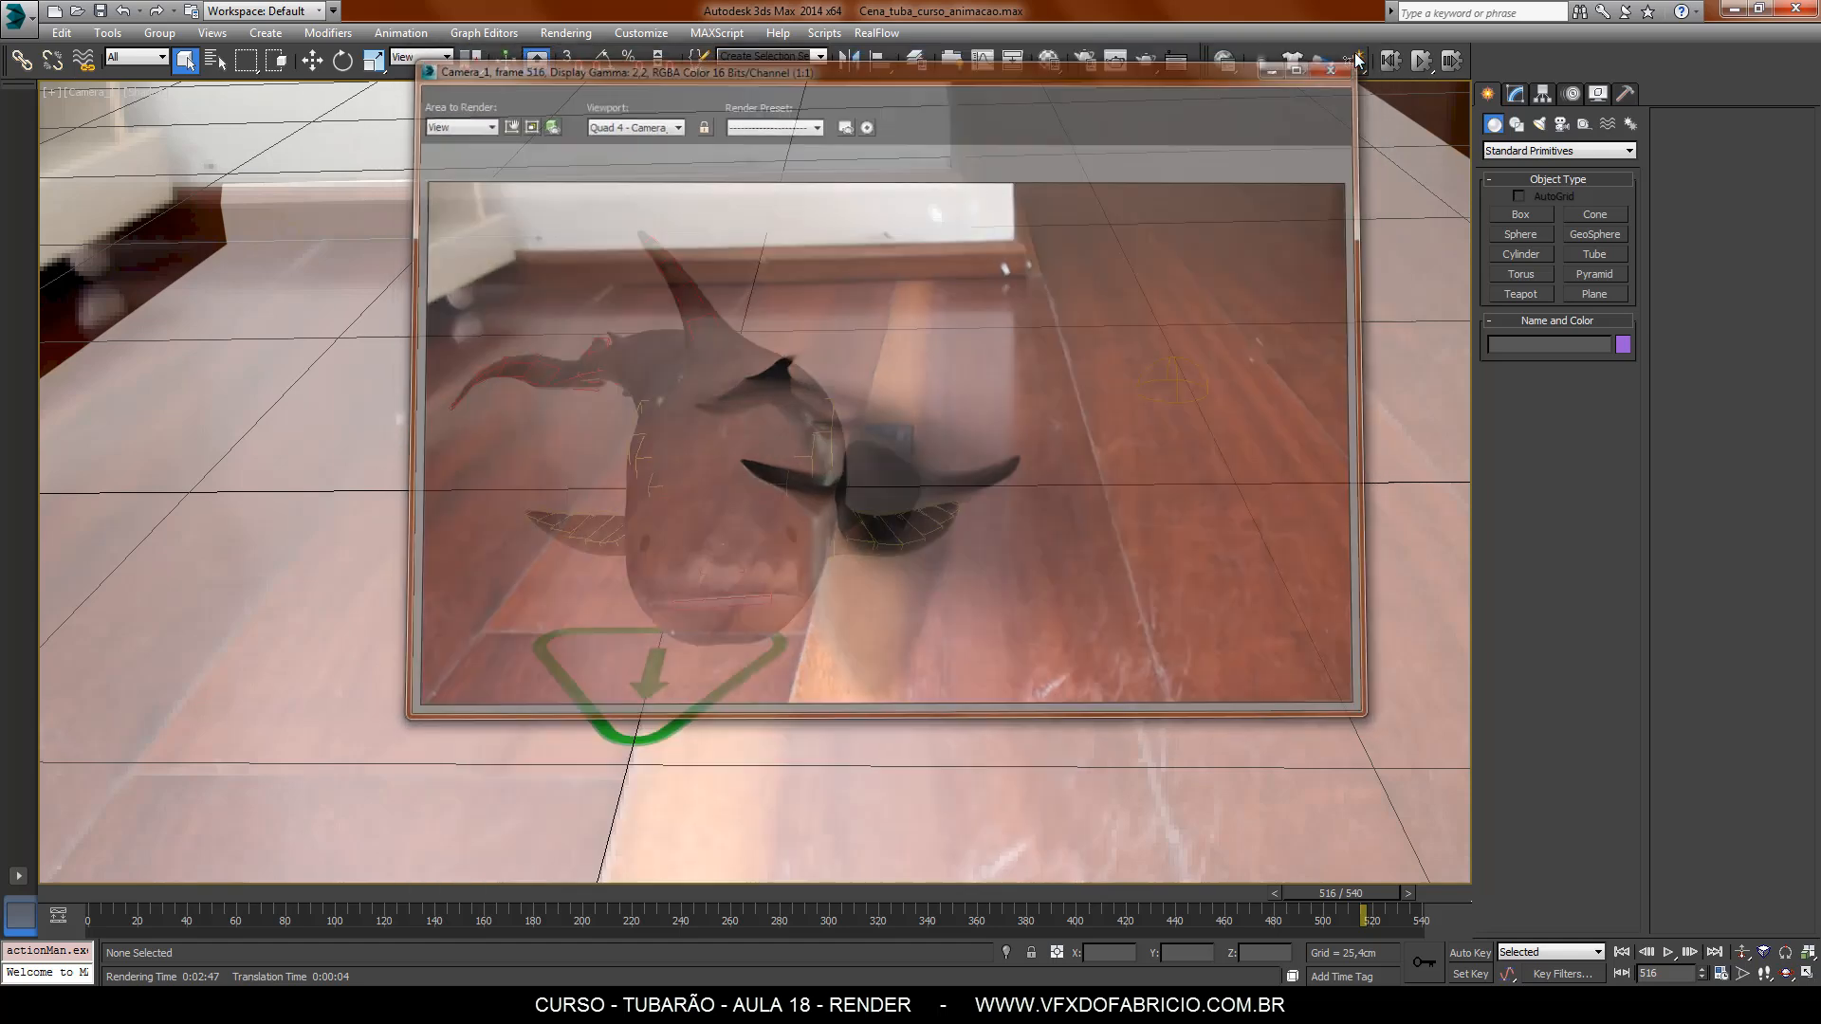
# Turn off Receive Shadows, Ambient Occlusion and Receive Indirect Illumination in the 07 - Default matte material, leaving Receive Reflections on.
pyautogui.click(1048, 60)
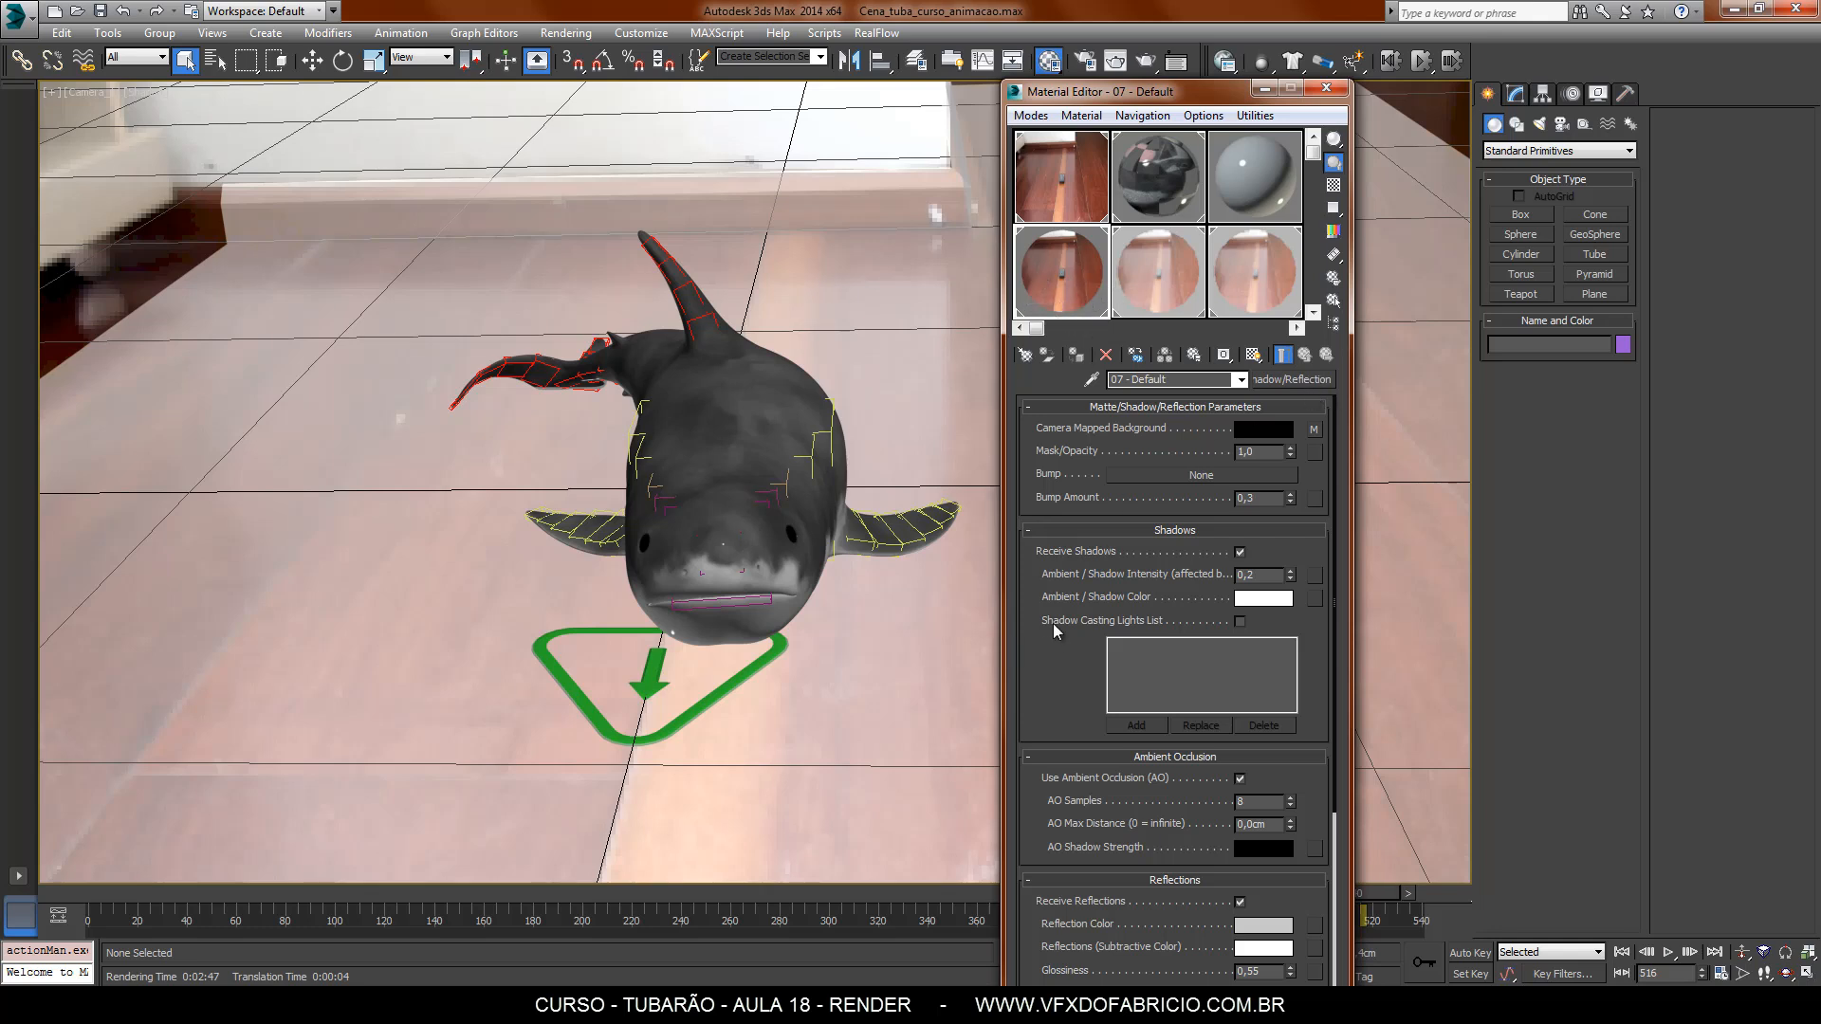
pyautogui.click(1240, 552)
pyautogui.click(1240, 779)
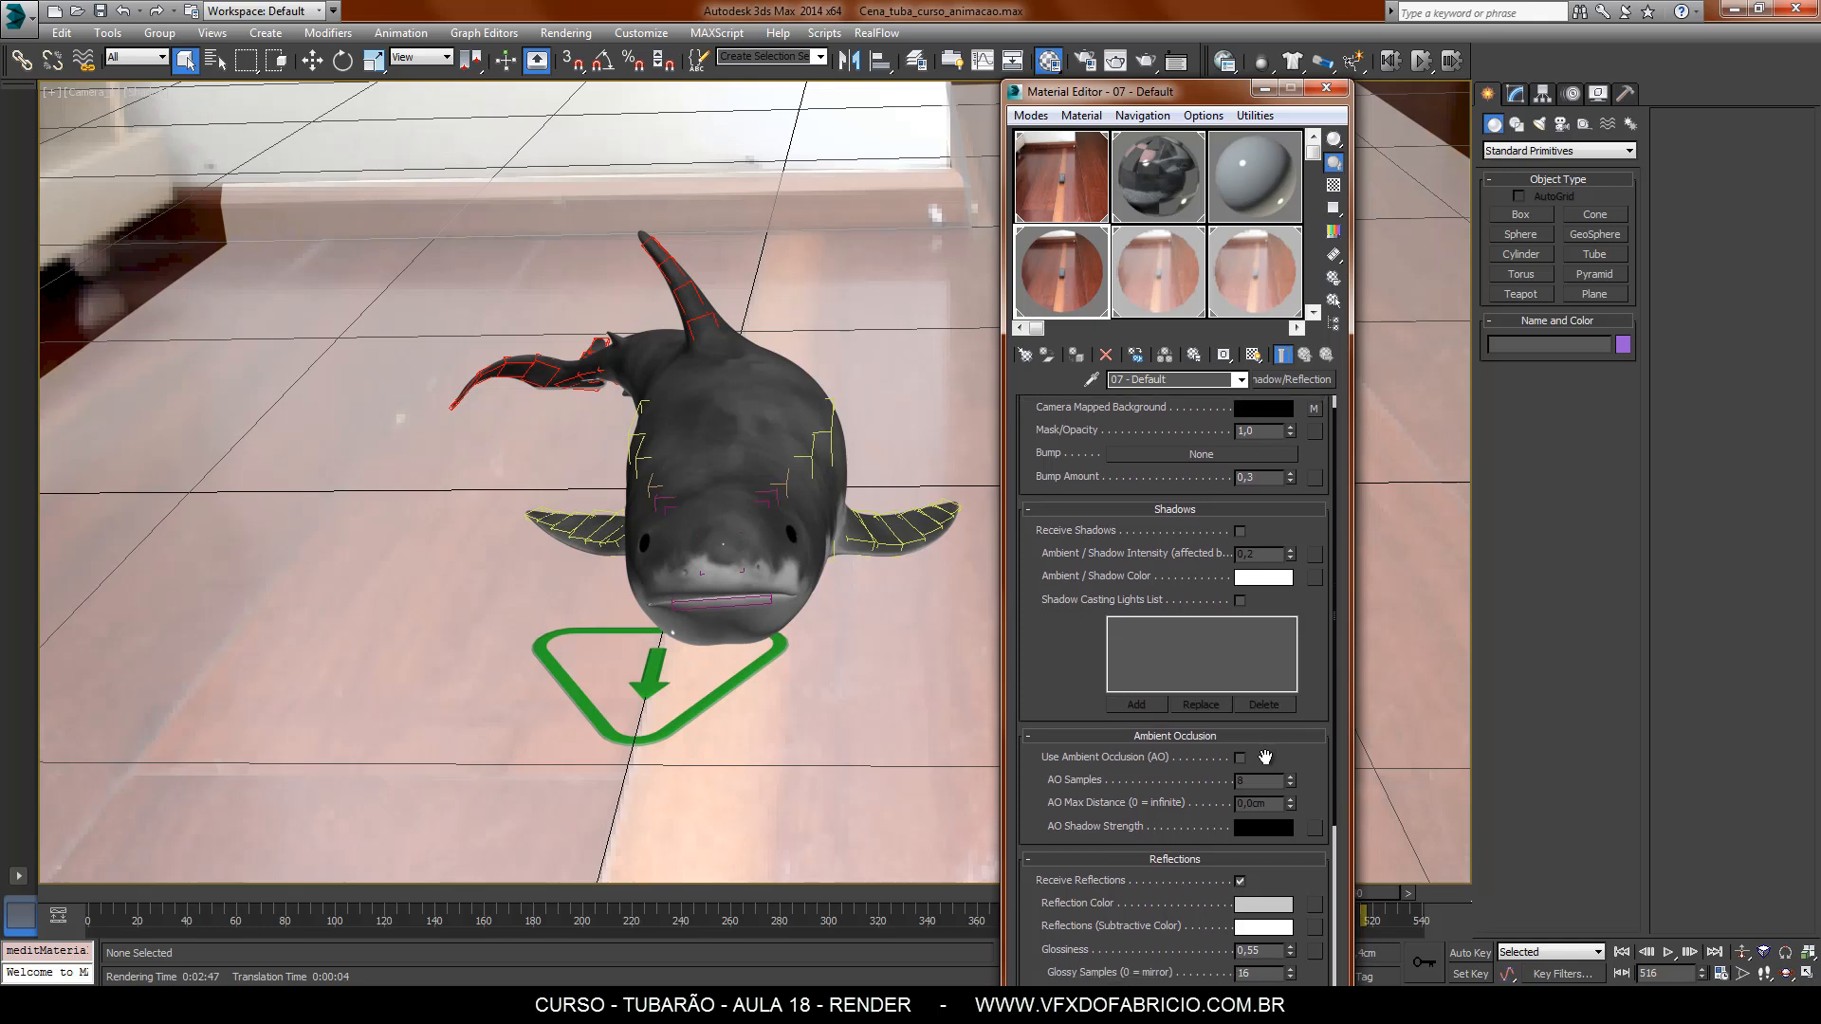
pyautogui.moveTo(1265, 777); pyautogui.dragTo(1286, 527)
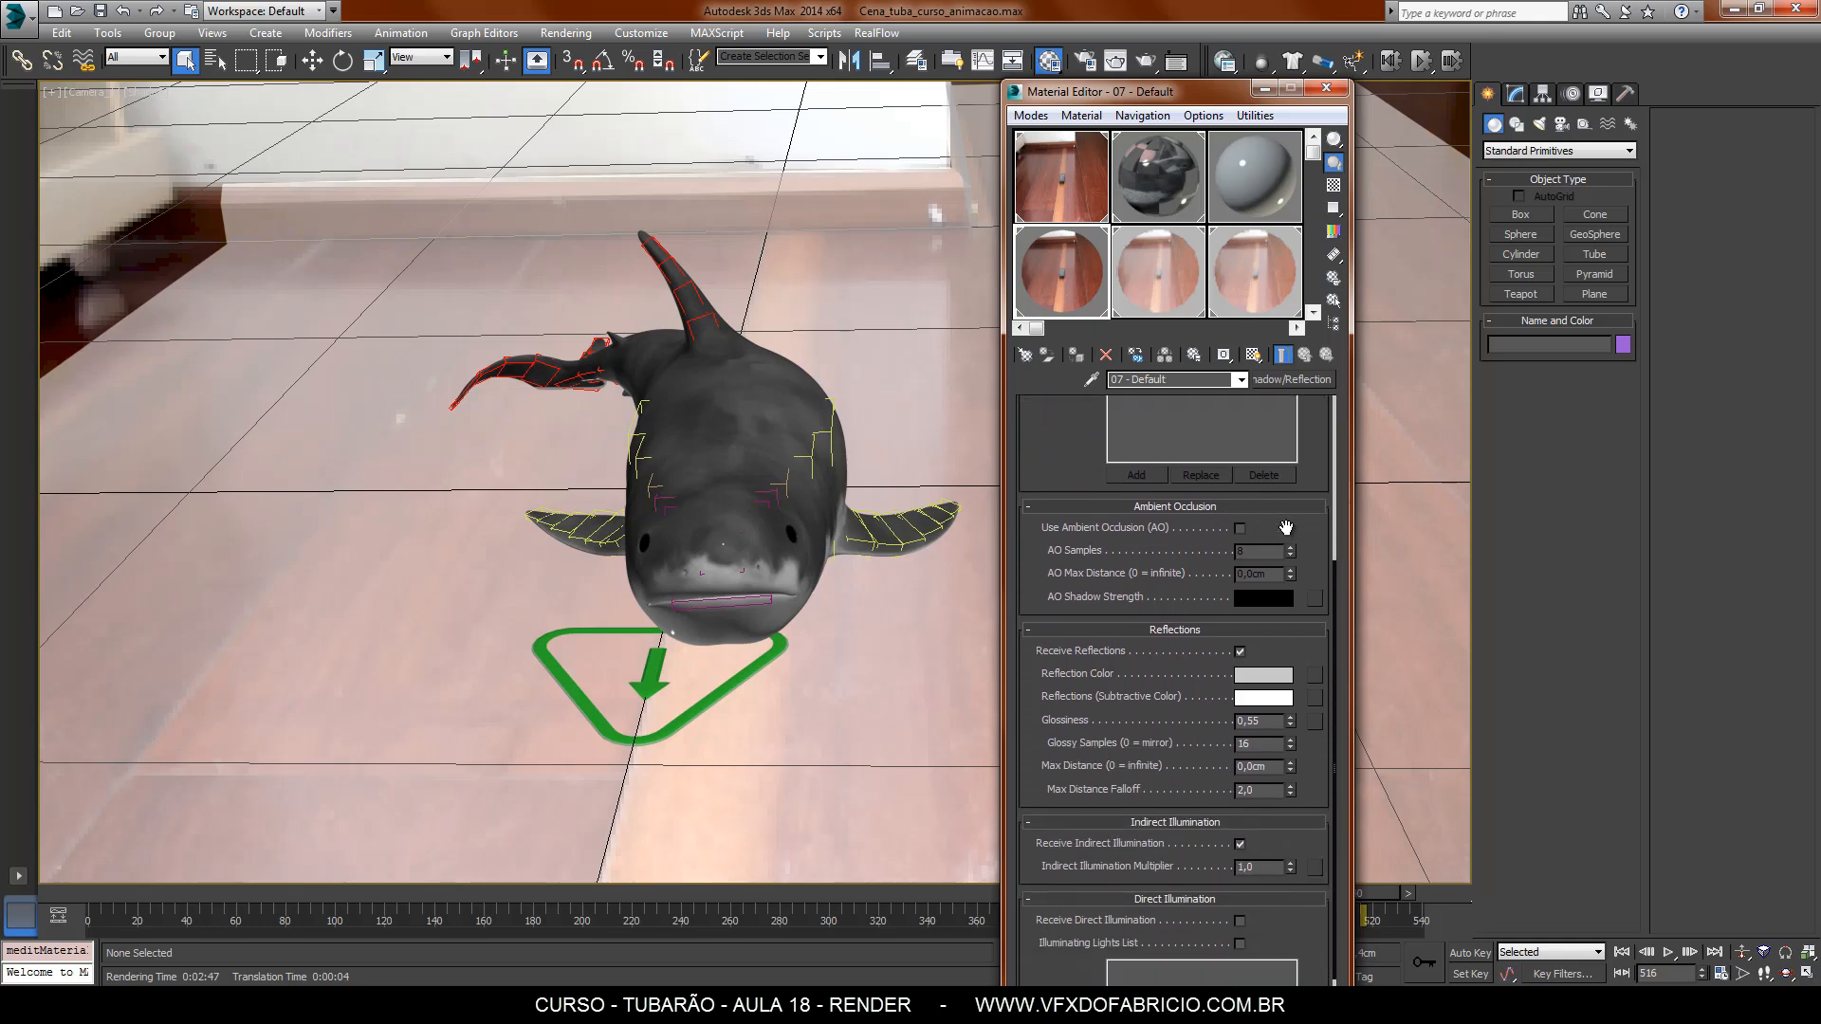
pyautogui.click(1241, 845)
pyautogui.moveTo(1277, 838); pyautogui.dragTo(1281, 1021)
pyautogui.moveTo(1317, 730); pyautogui.dragTo(1316, 819)
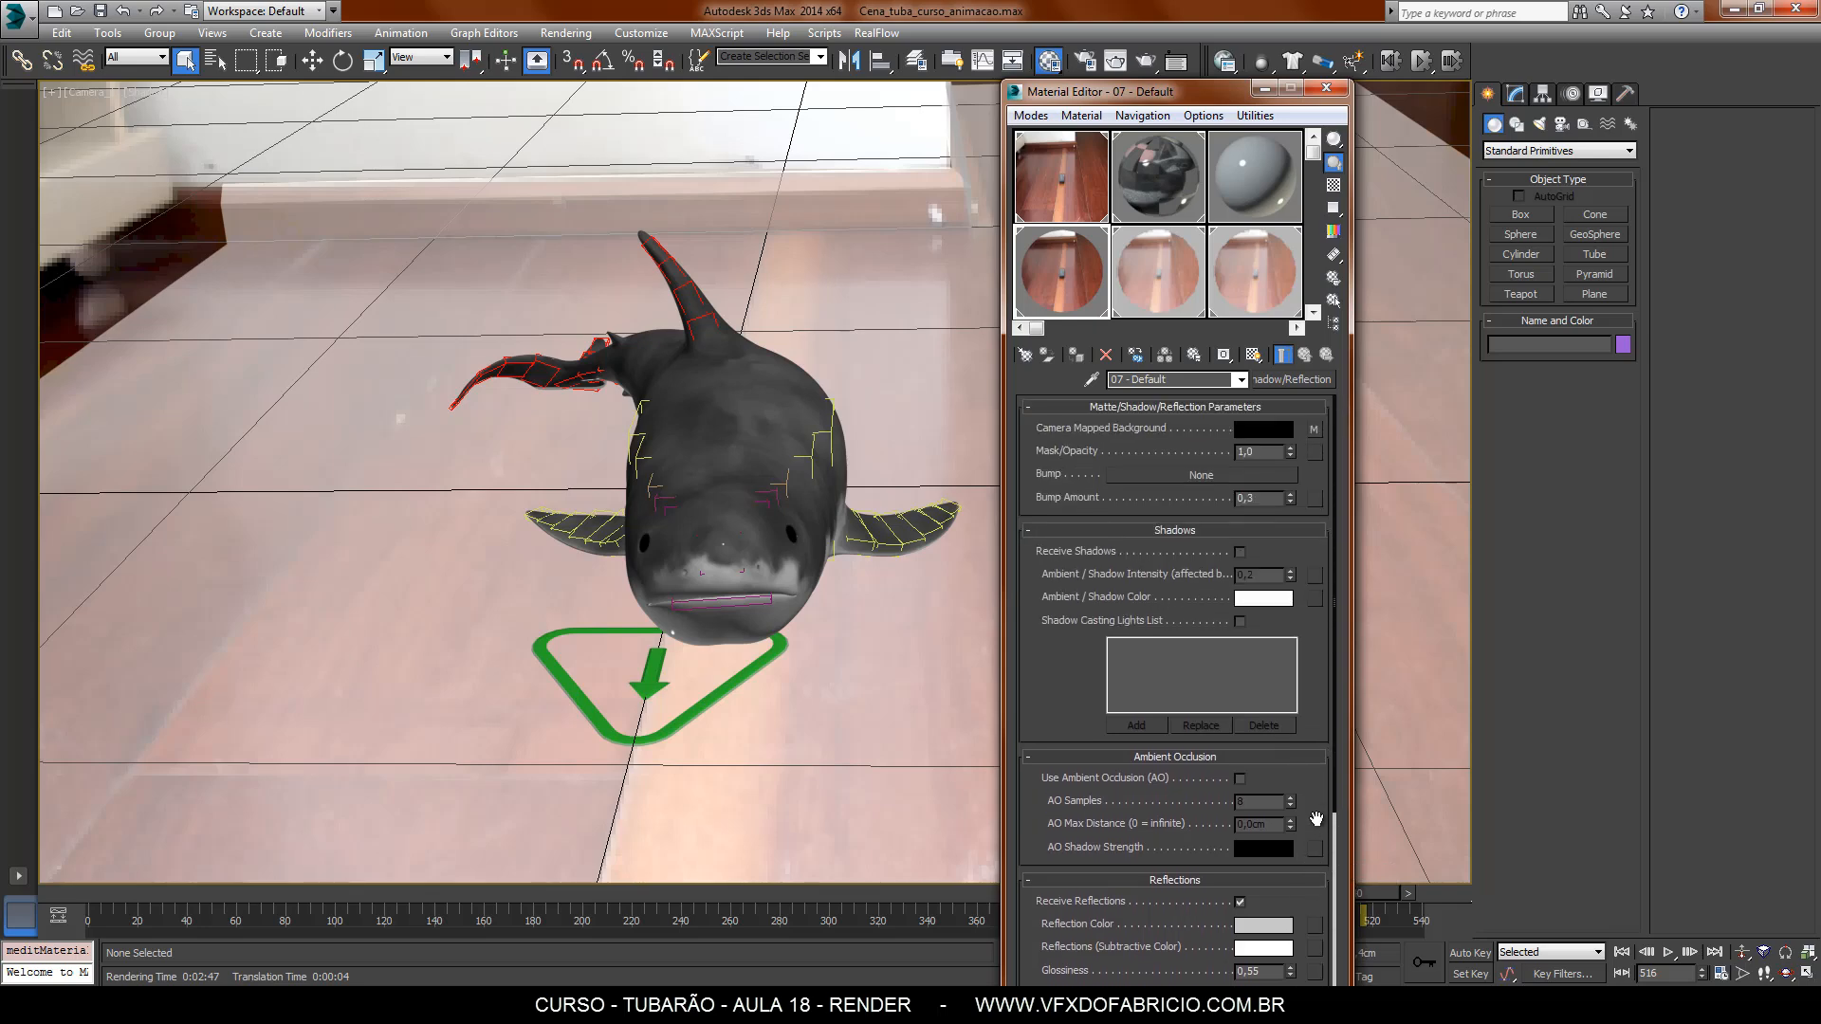
pyautogui.moveTo(1317, 885); pyautogui.dragTo(1298, 802)
# Render frame 516 as a reflection-only pass, compare its alpha and colour views, and close the image.
pyautogui.hotkey('shift', 'q')
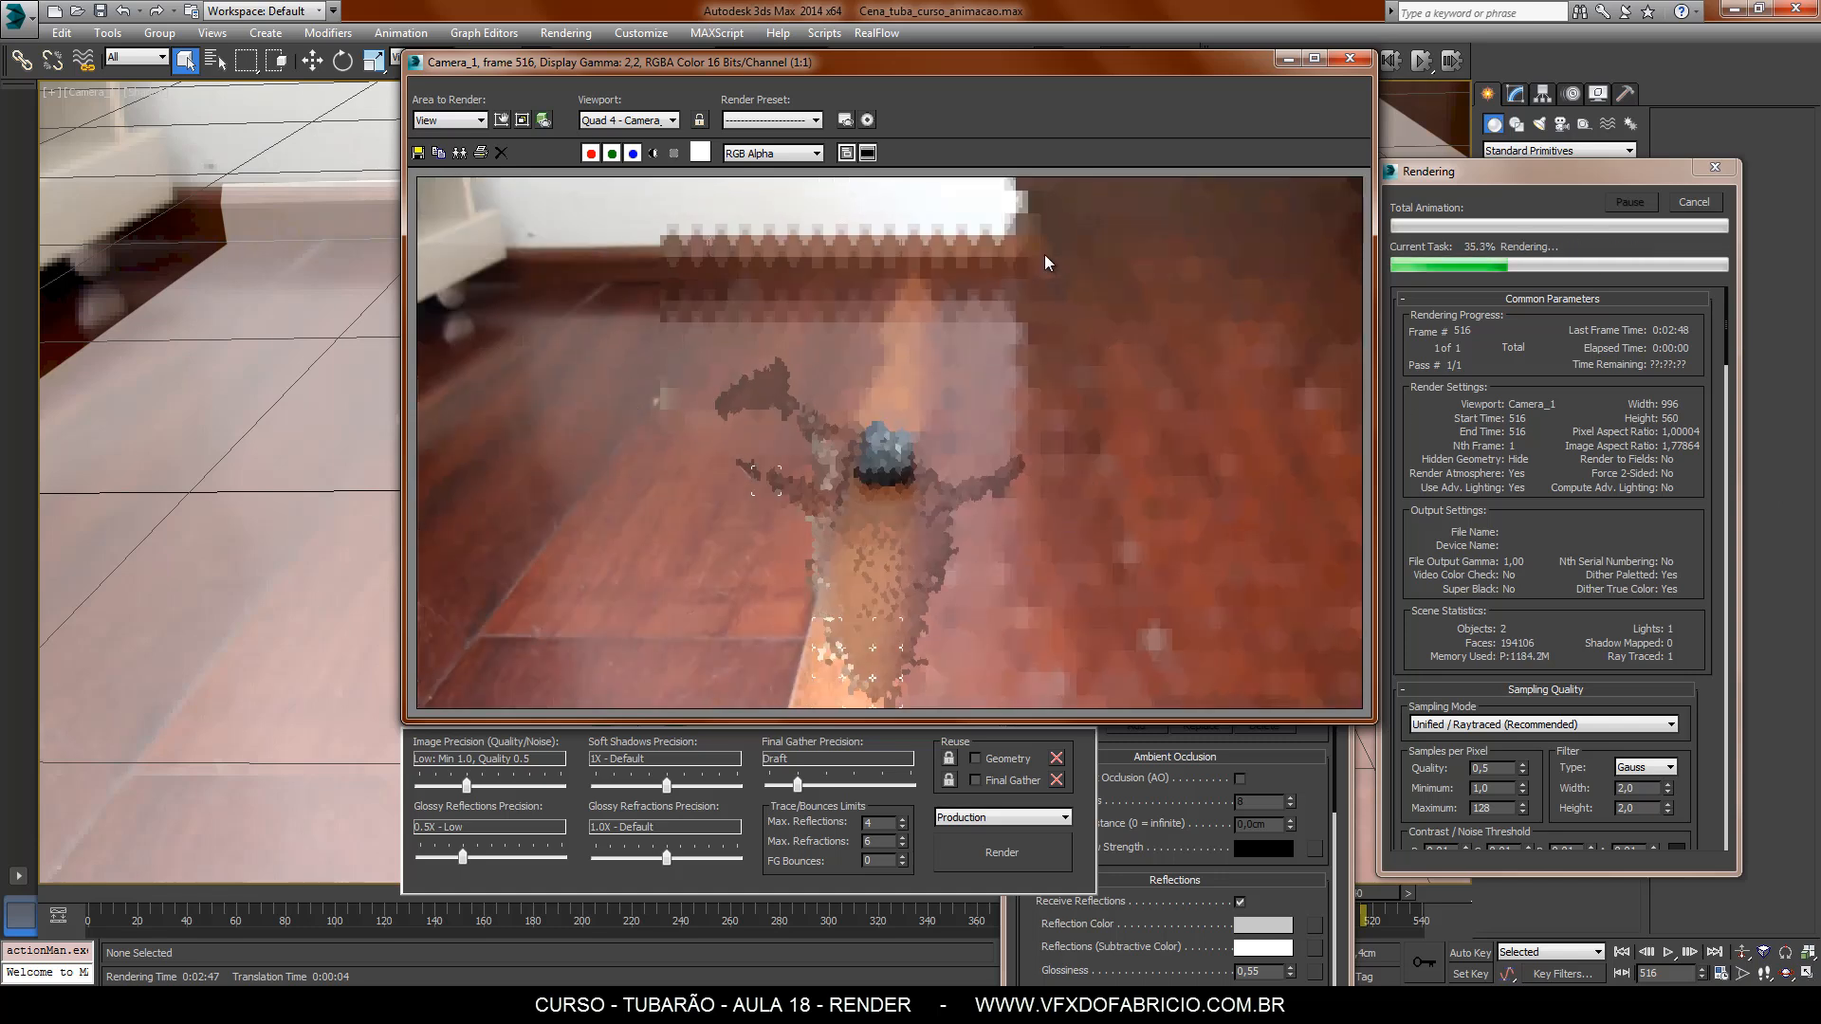
pyautogui.click(654, 153)
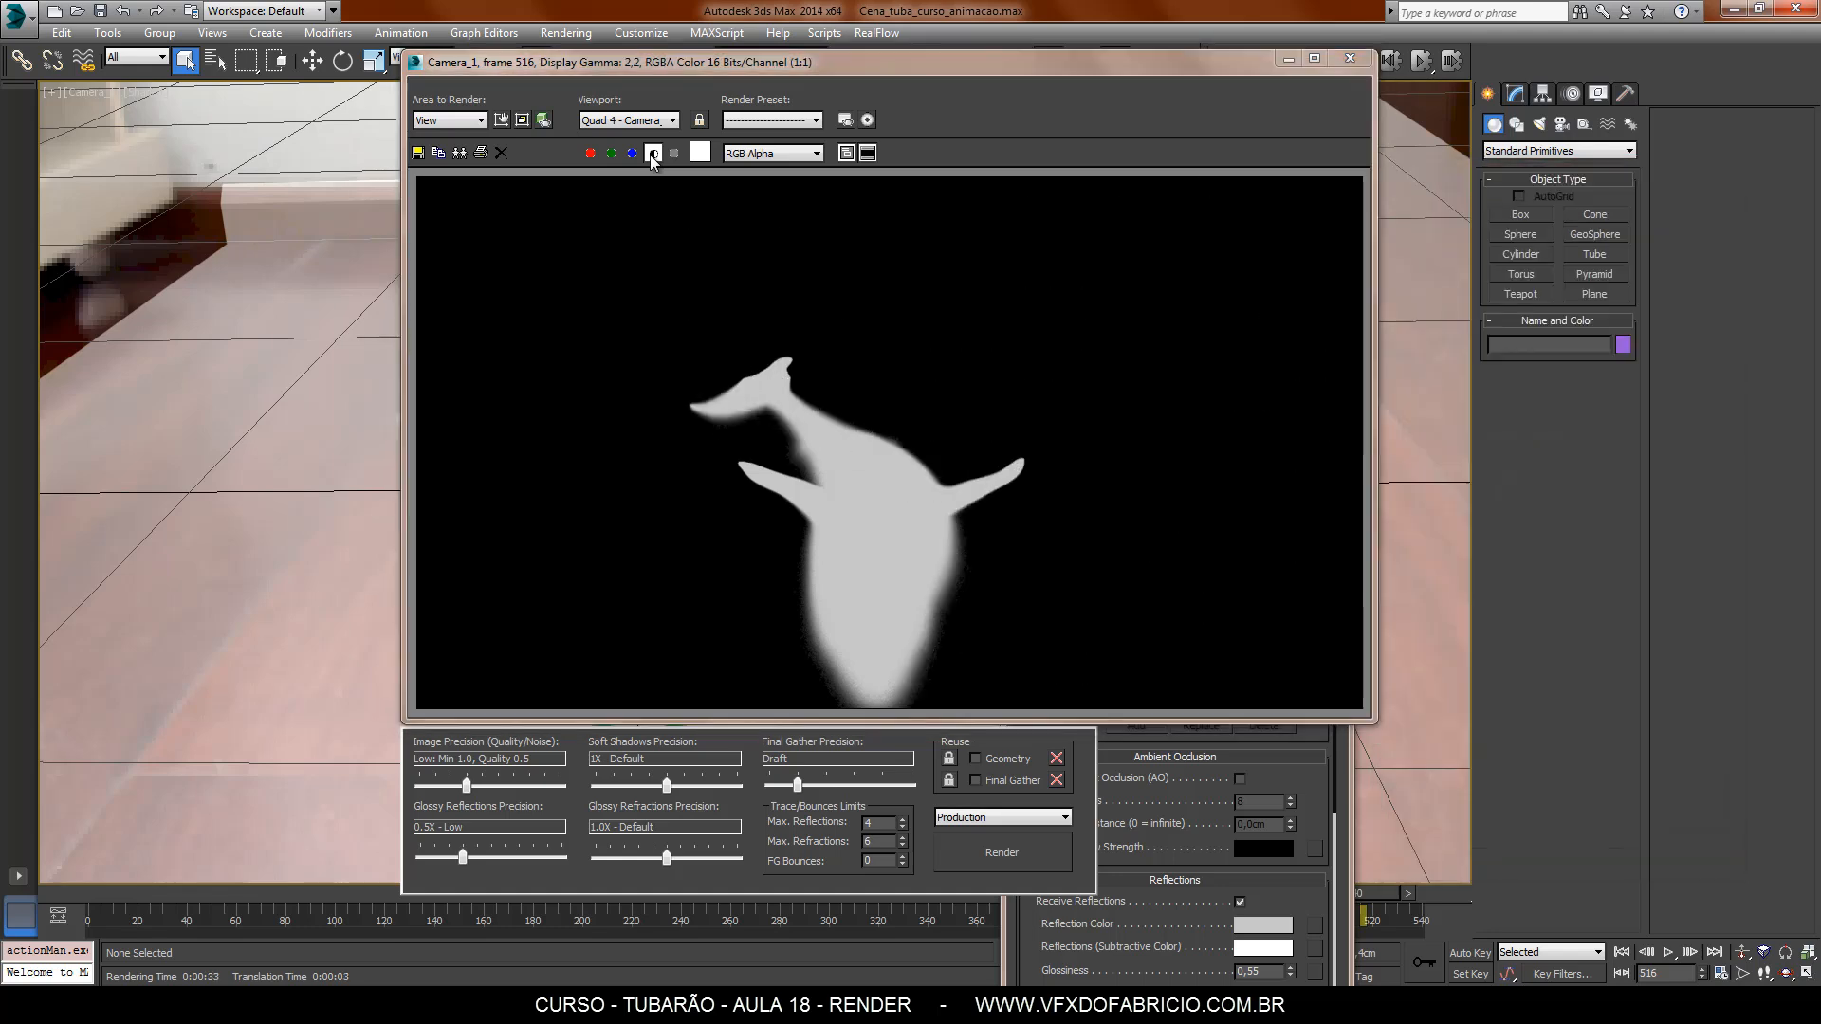
pyautogui.click(653, 155)
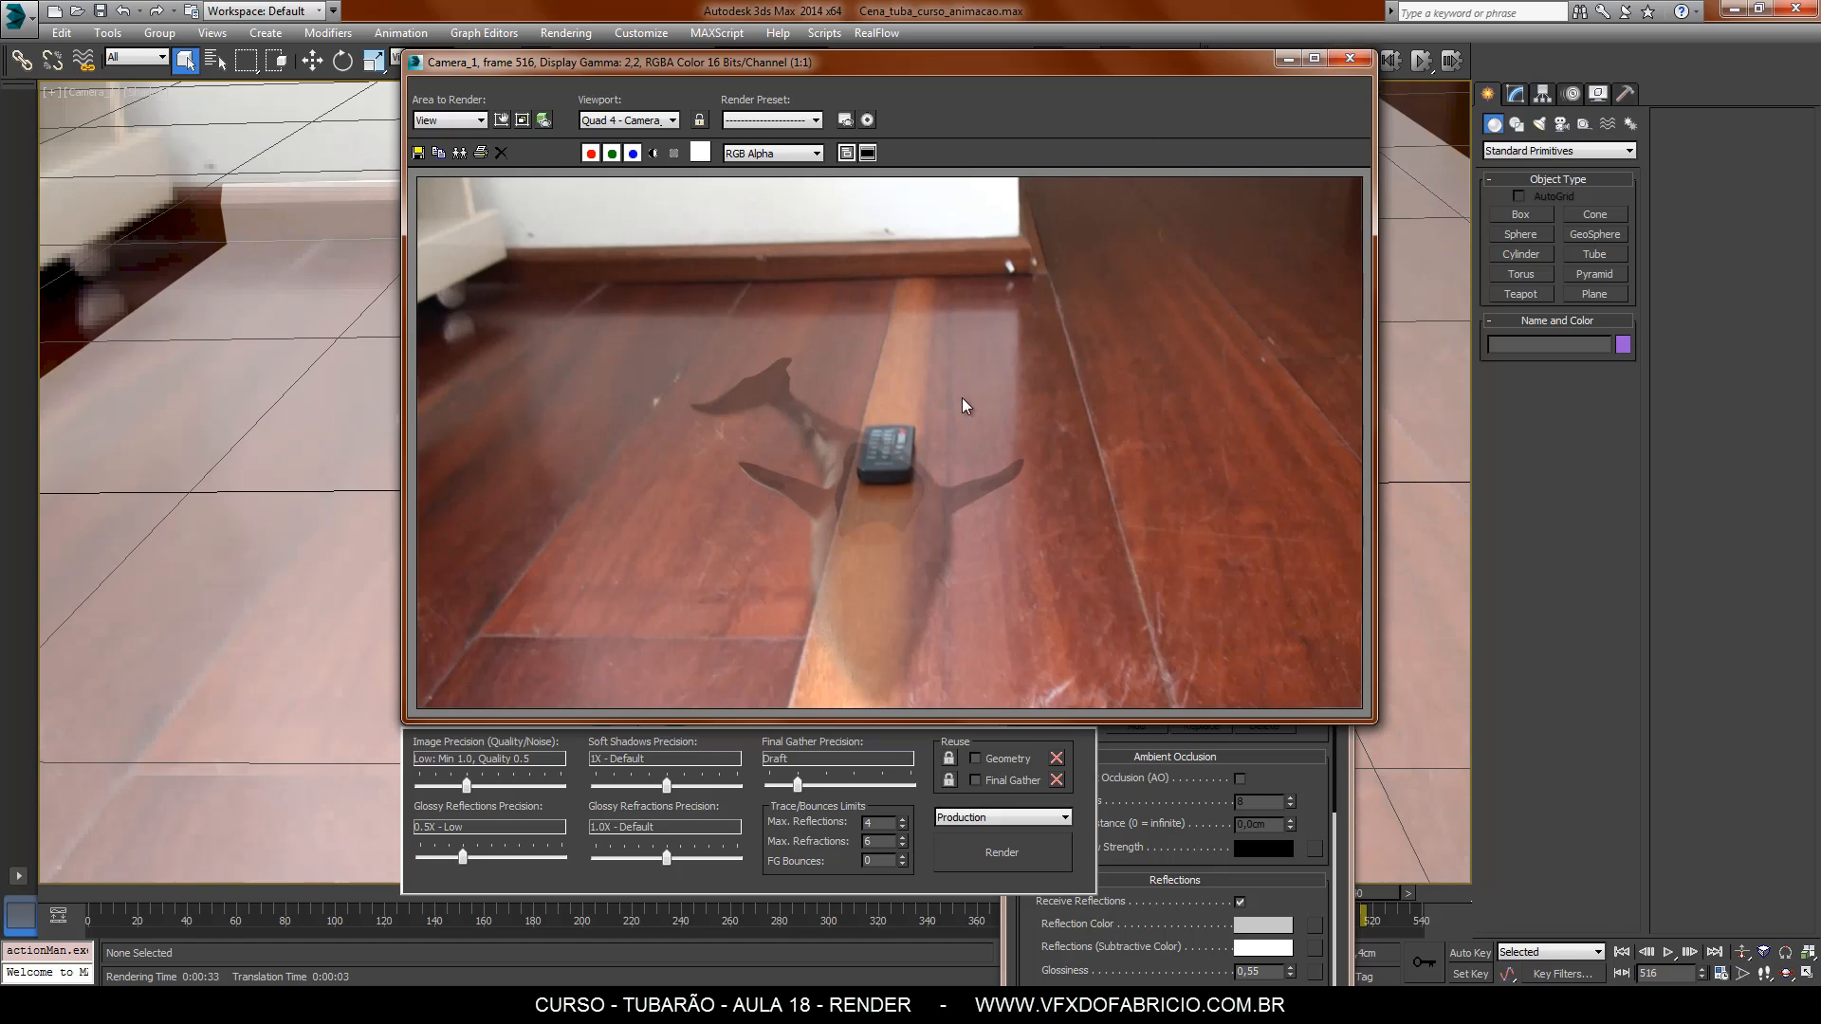
pyautogui.click(1349, 59)
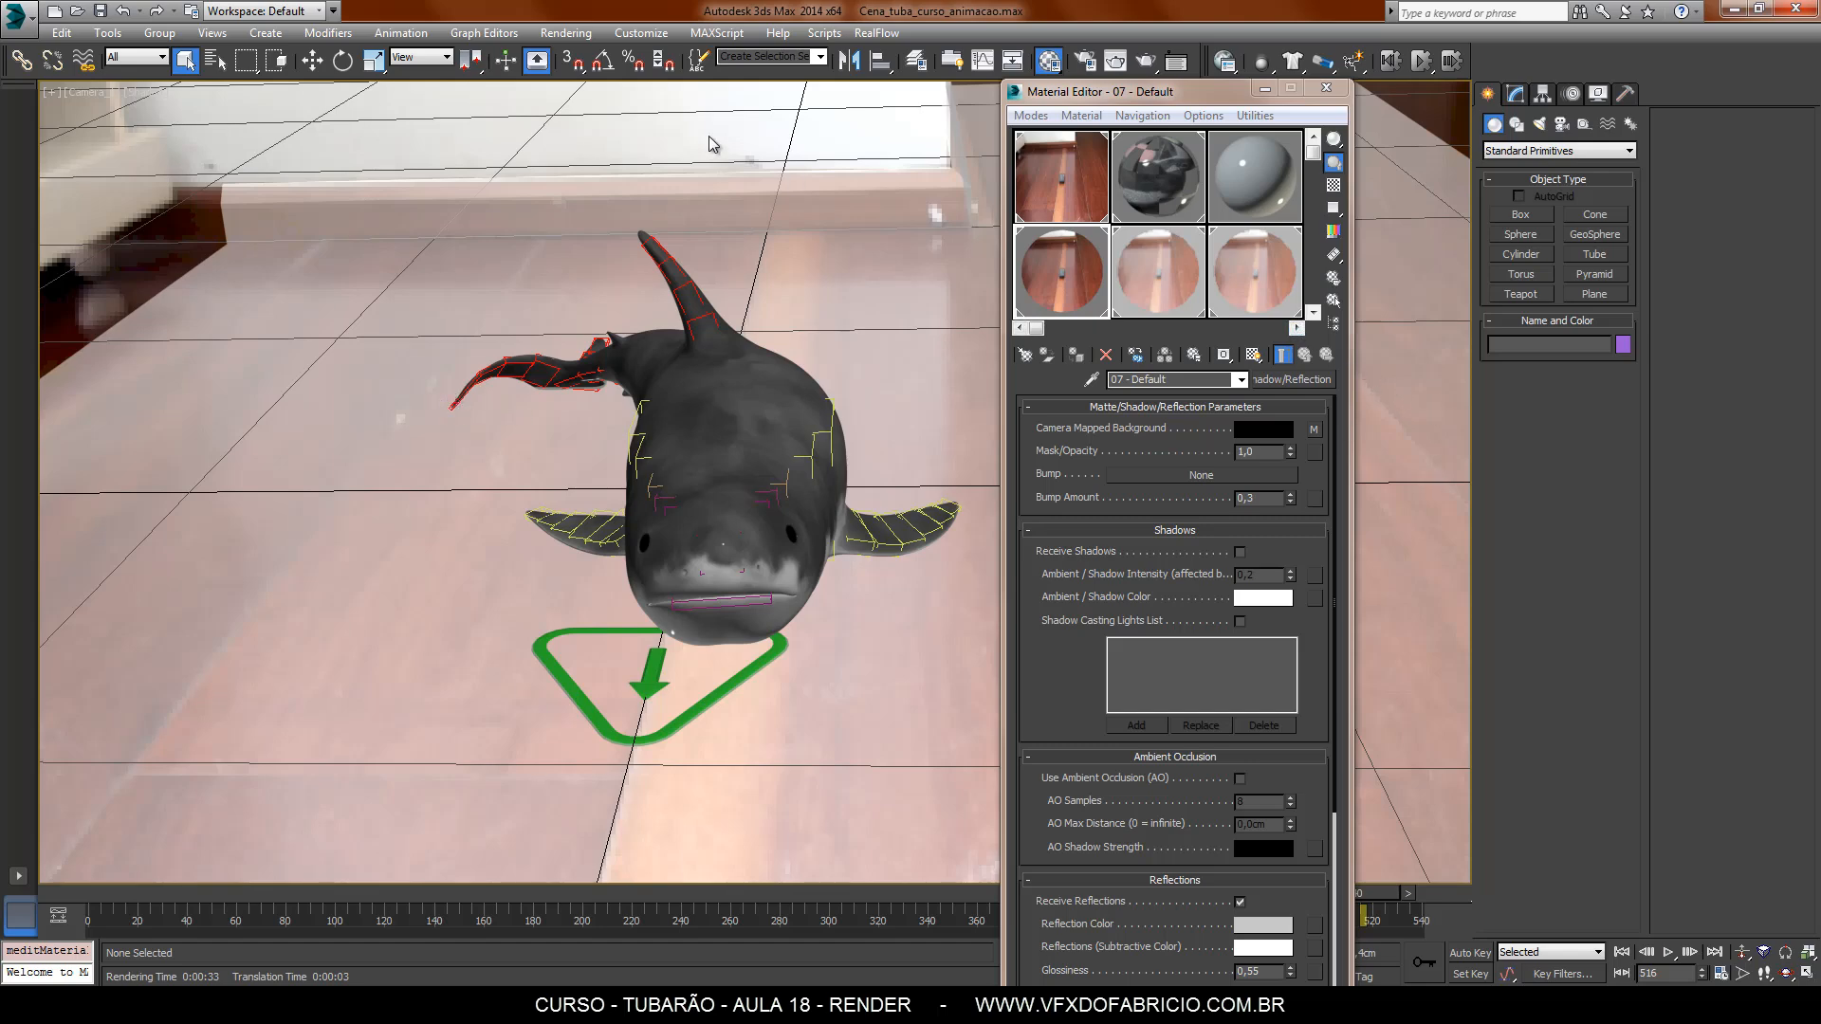
# Turn off Use Map for the environment background and set the background colour to white.
pyautogui.press('8')
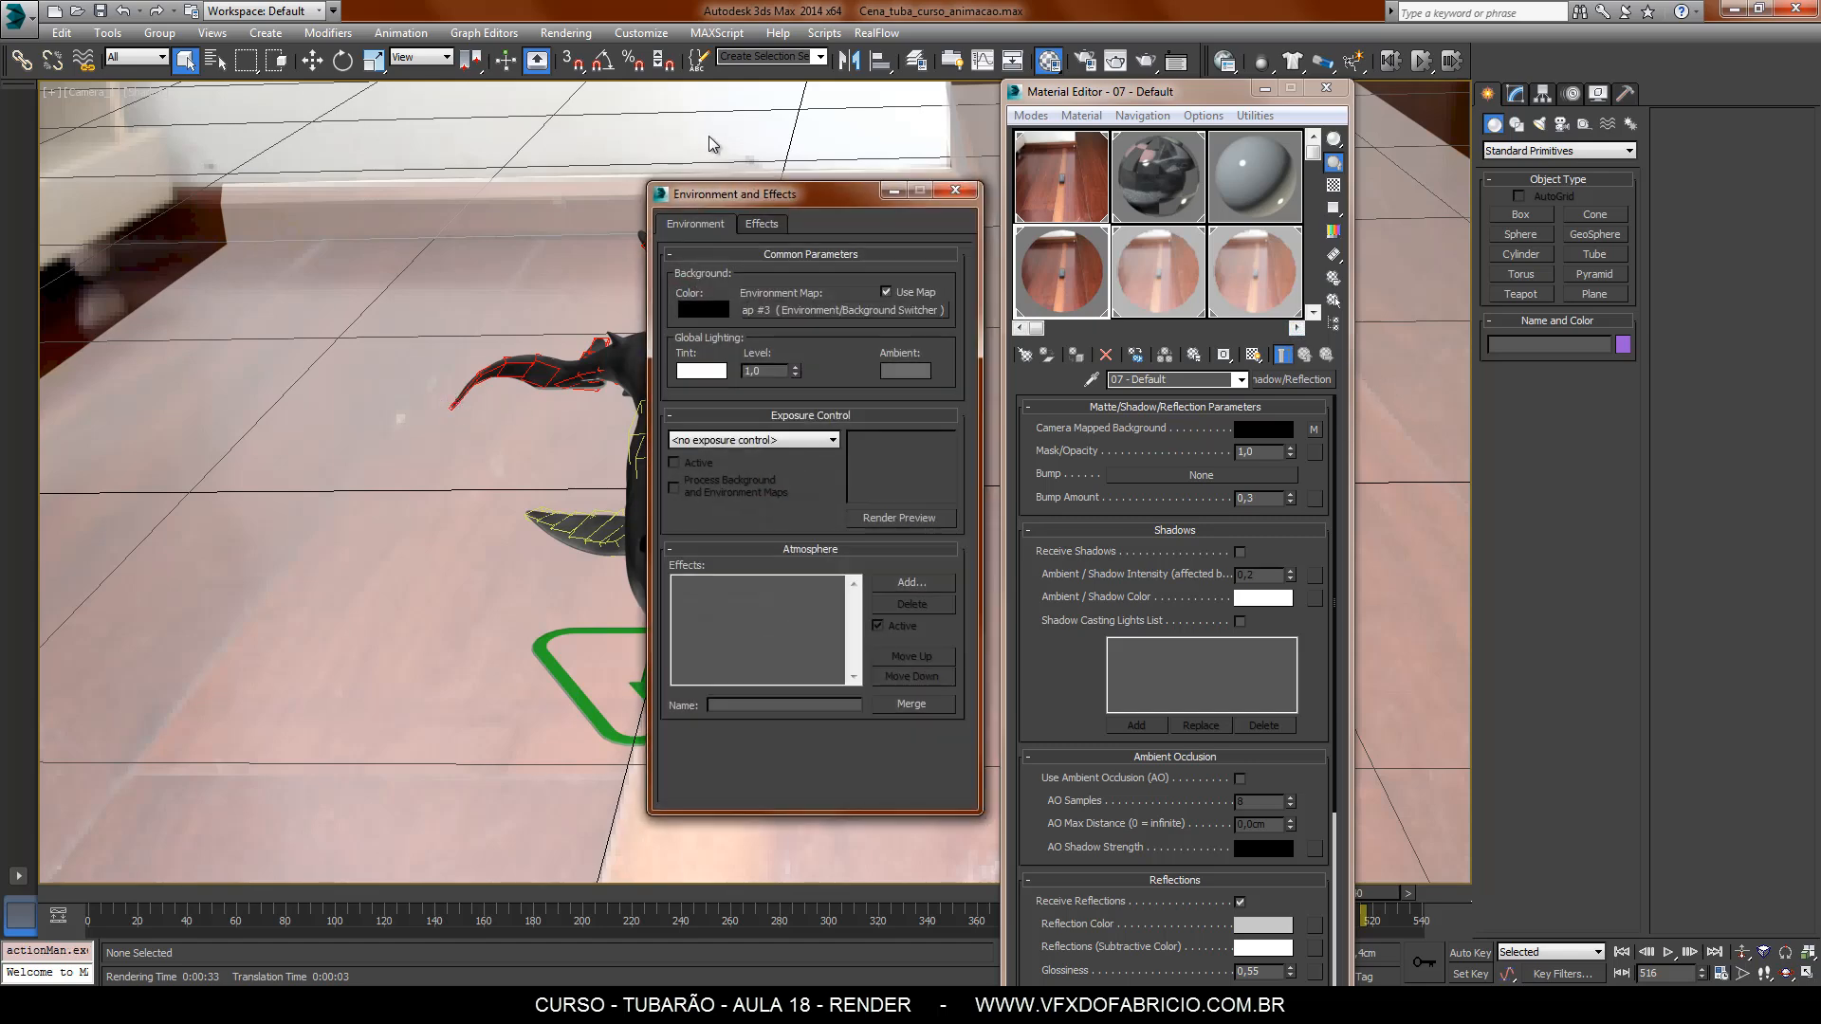
pyautogui.click(886, 293)
pyautogui.click(700, 307)
pyautogui.moveTo(554, 184); pyautogui.dragTo(532, 273)
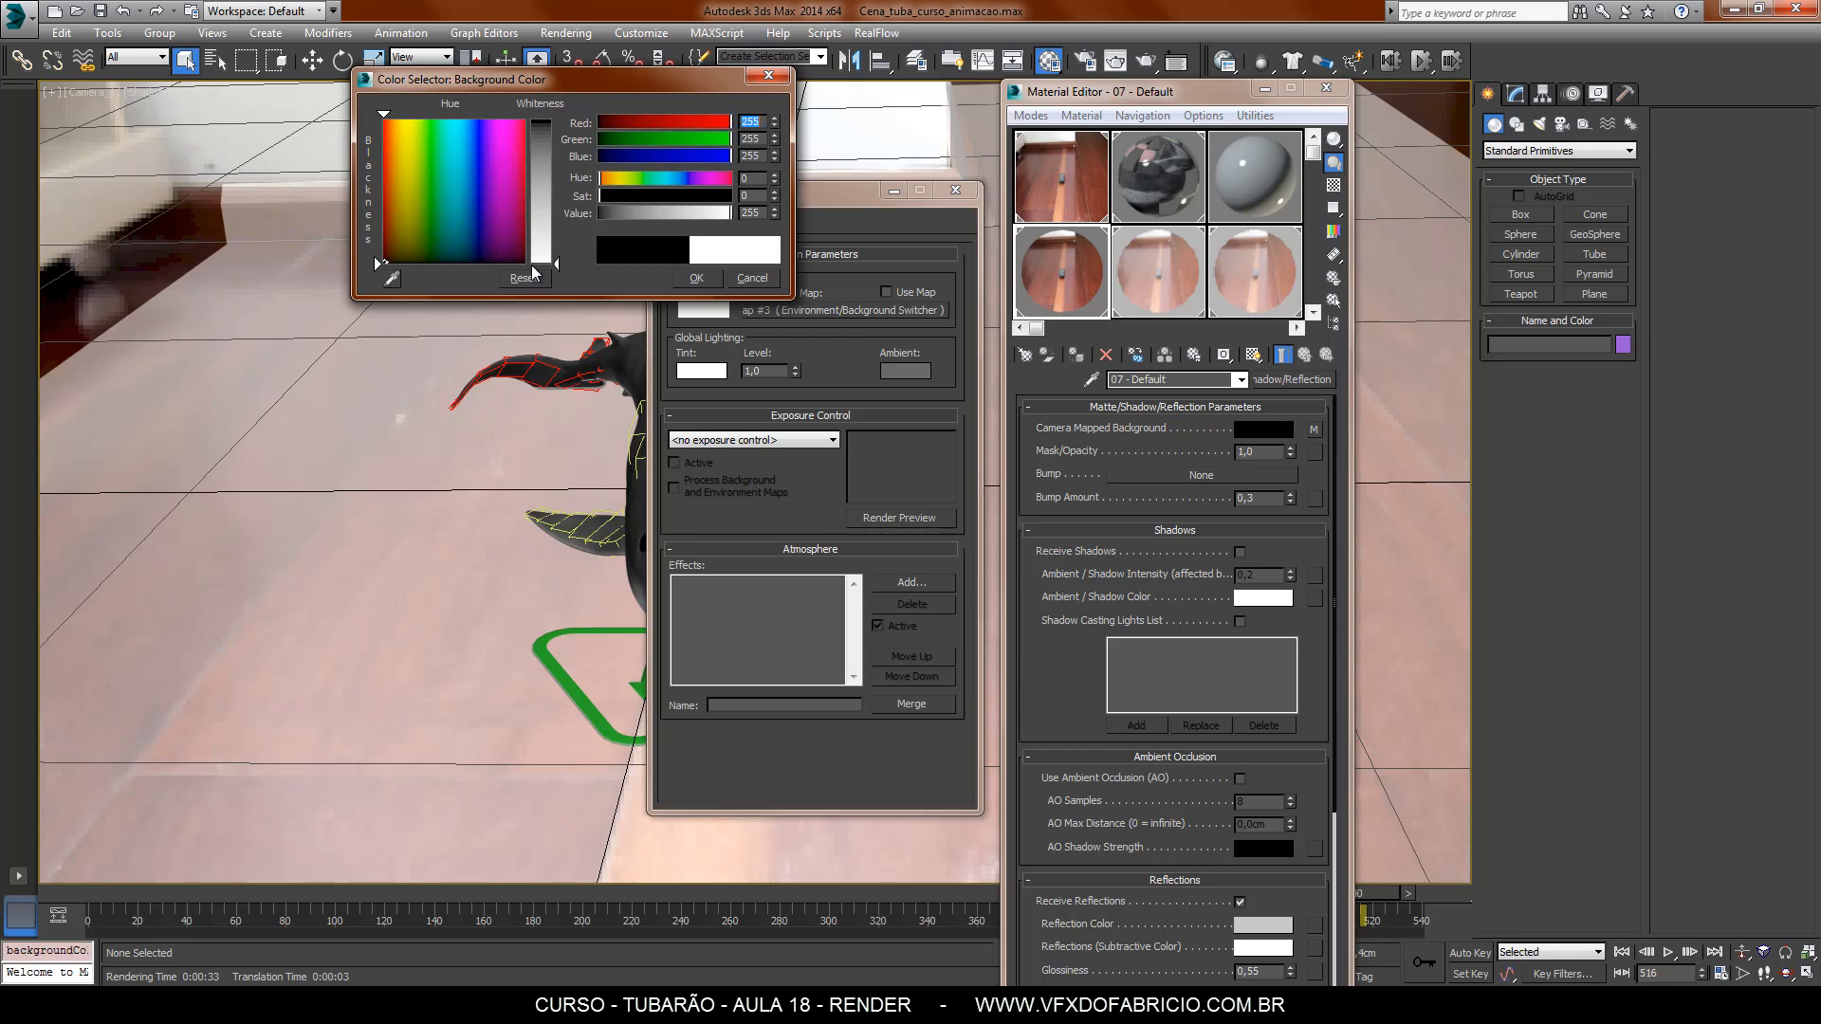
pyautogui.click(697, 278)
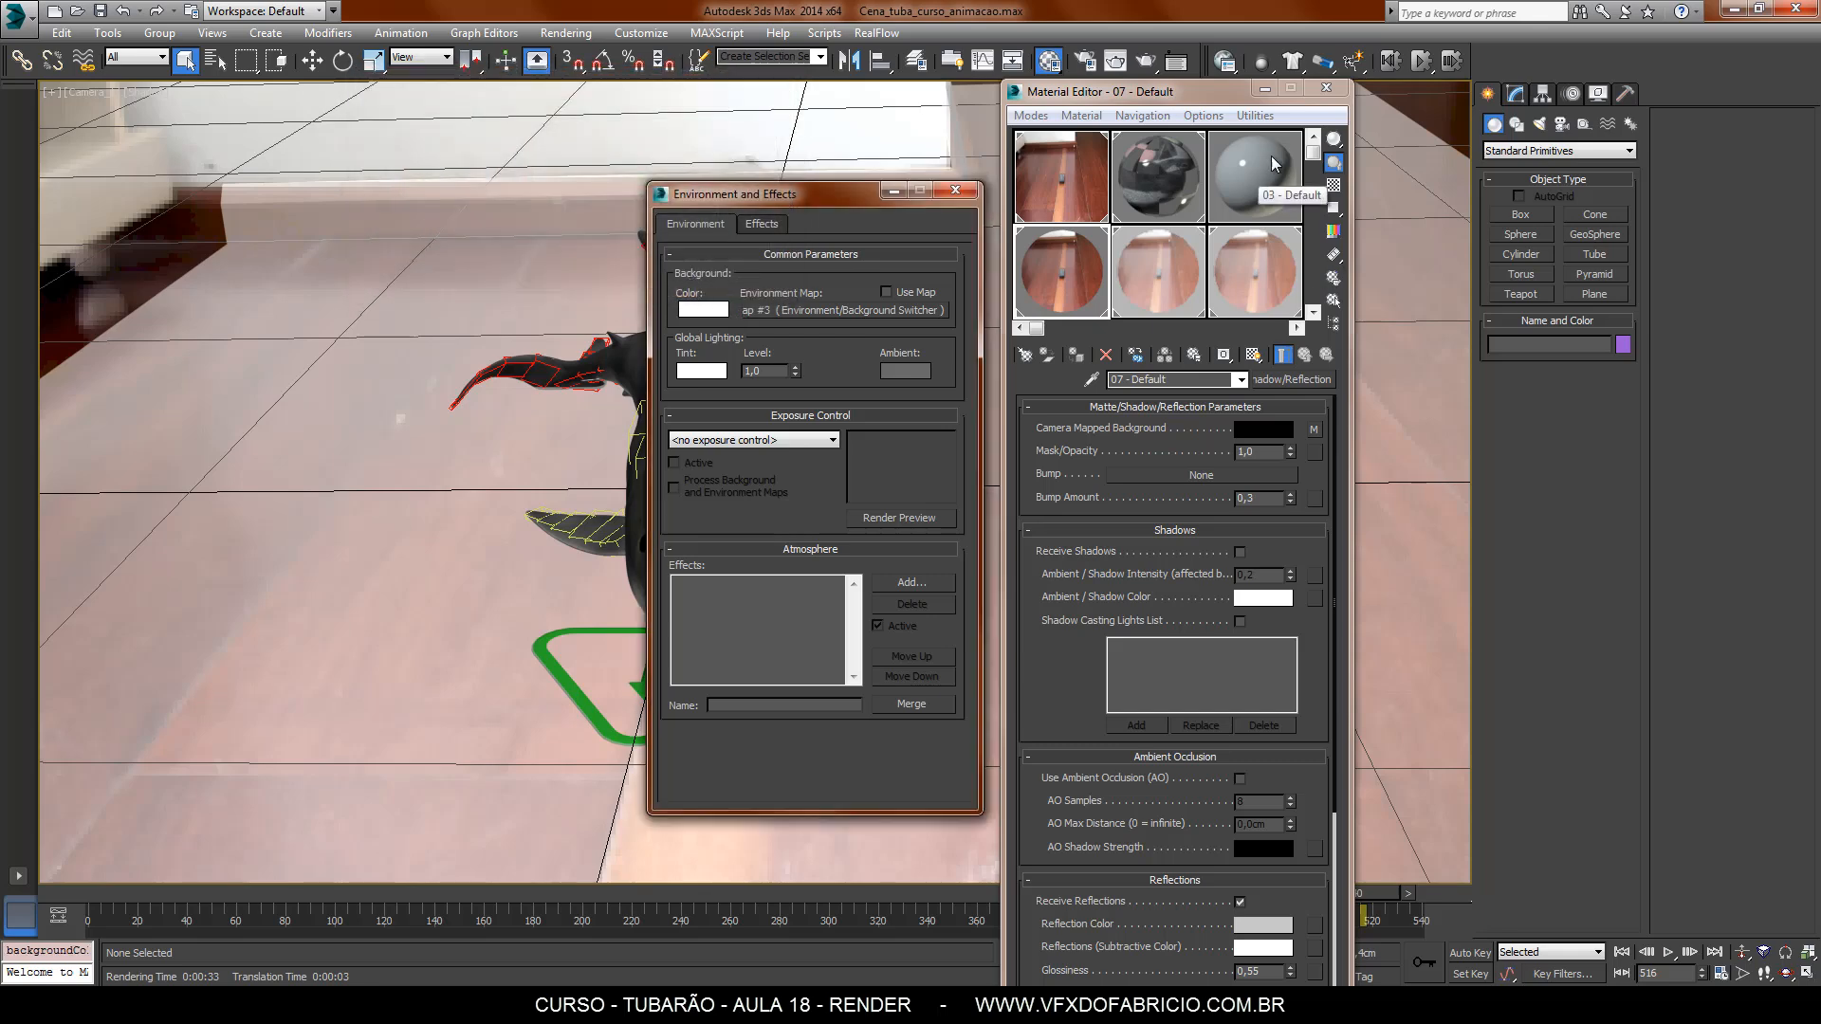
# Replace the gray 03 - Default sample material with a new Matte/Shadow/Reflection material.
pyautogui.click(1259, 194)
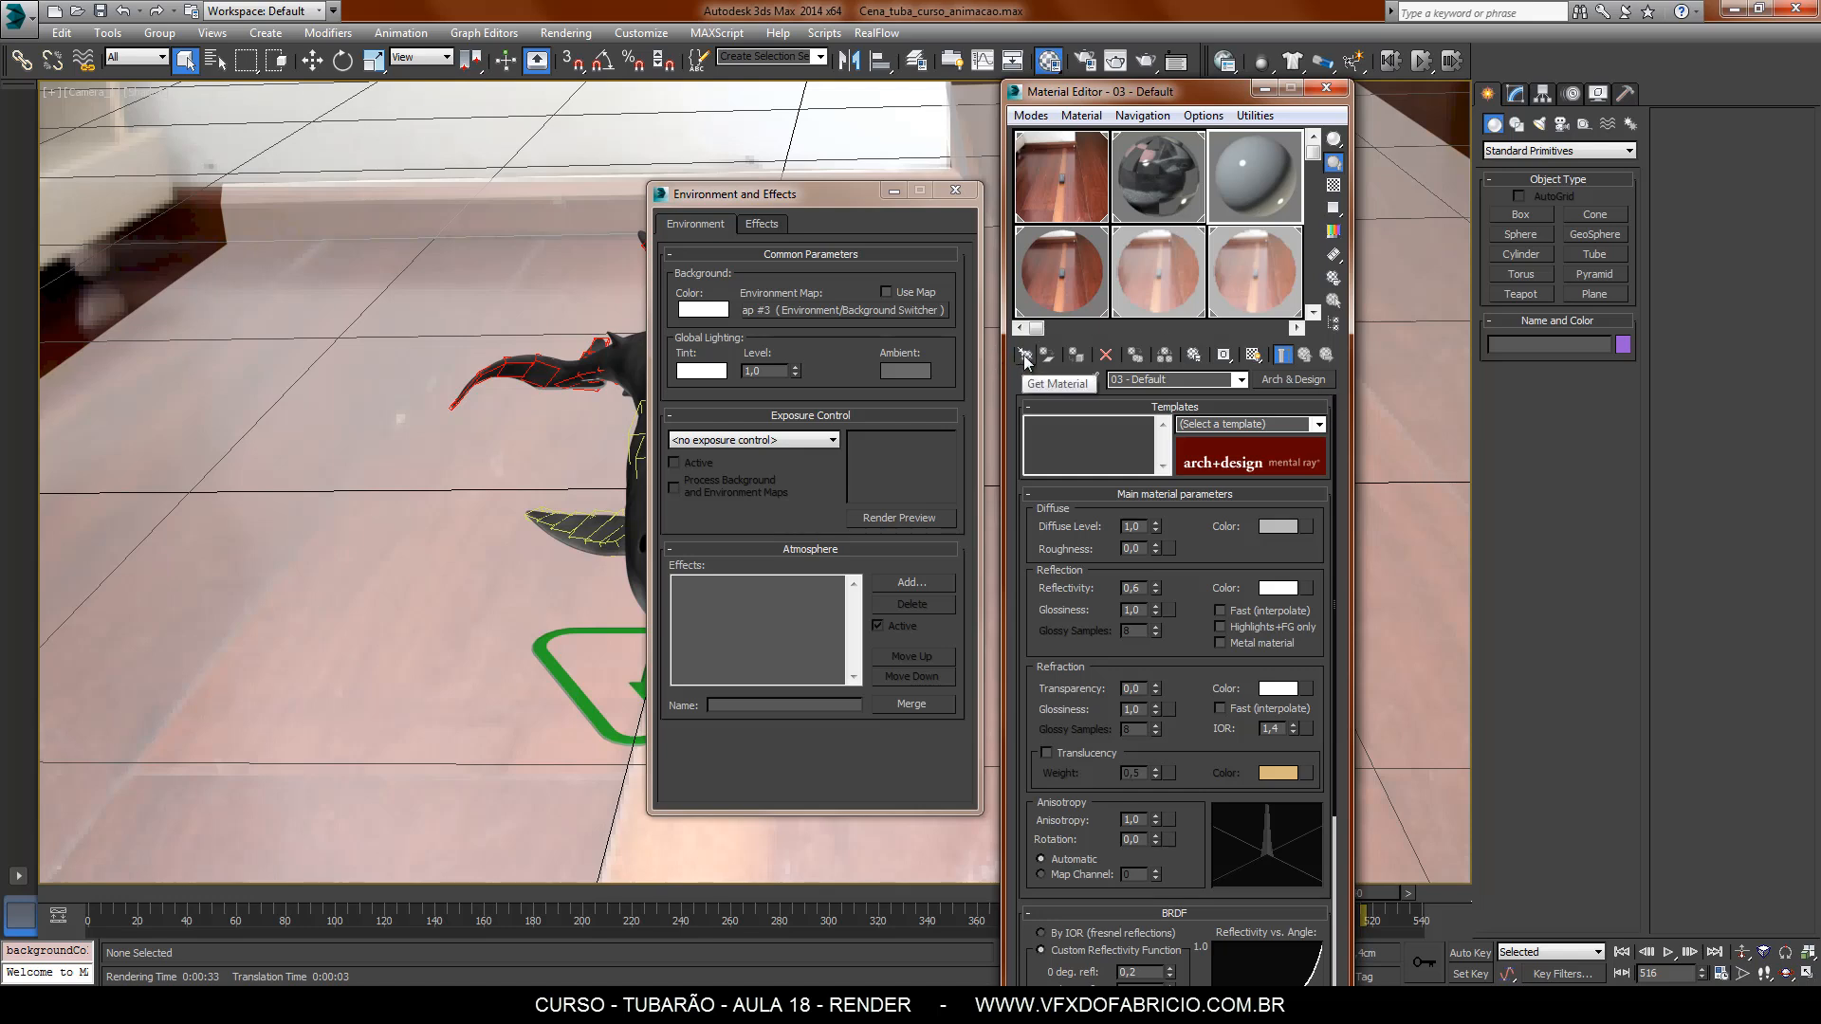
pyautogui.click(1026, 356)
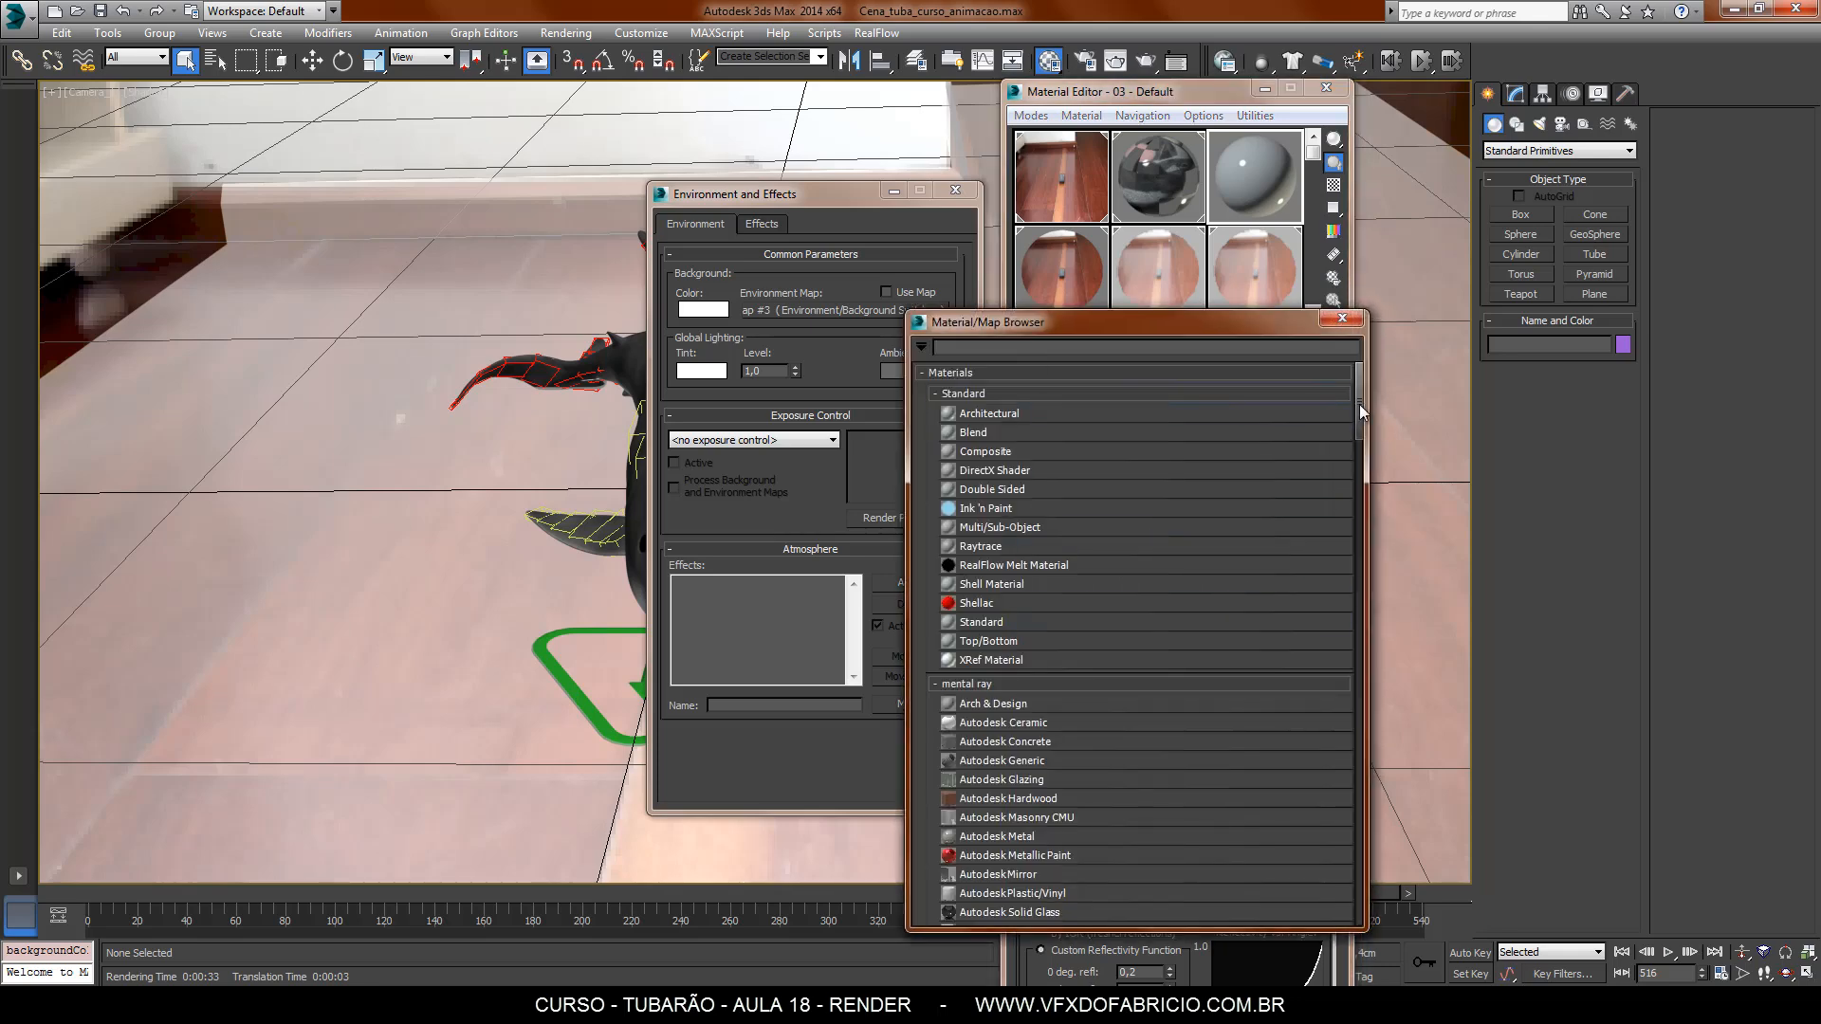
pyautogui.moveTo(1358, 404); pyautogui.dragTo(1371, 674)
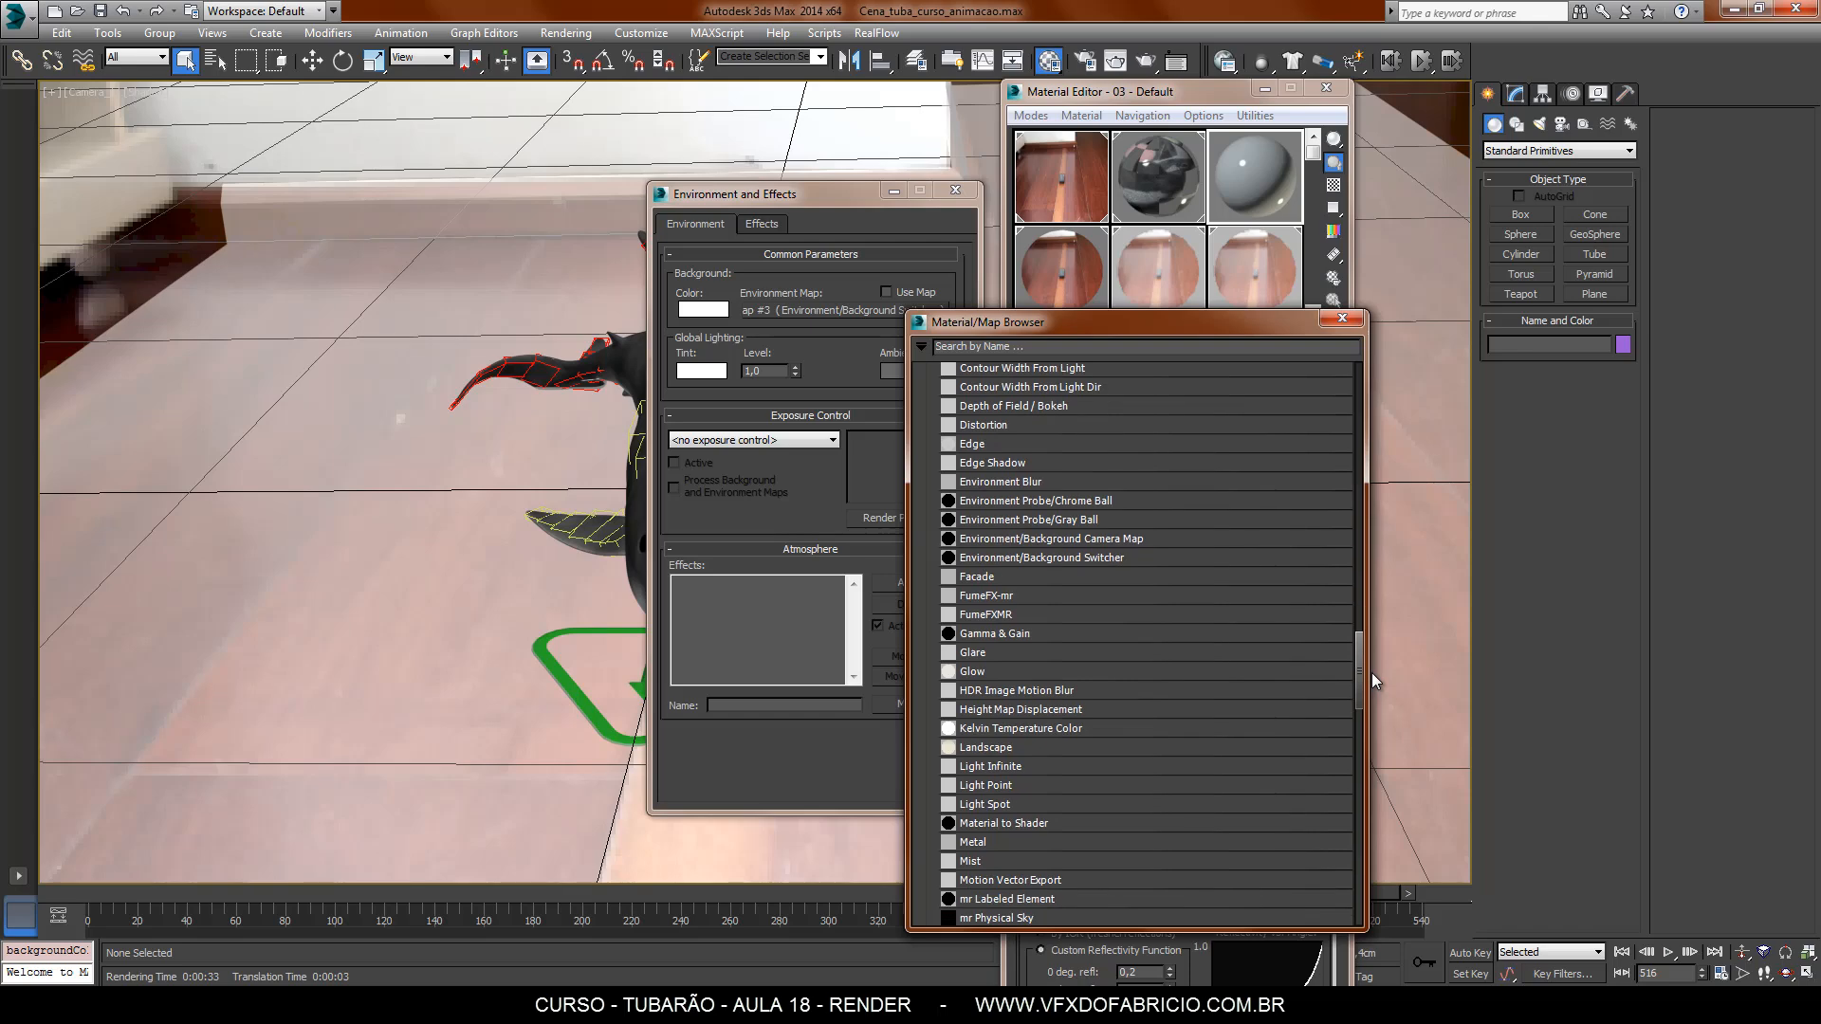
pyautogui.scroll(-3, 1159, 588)
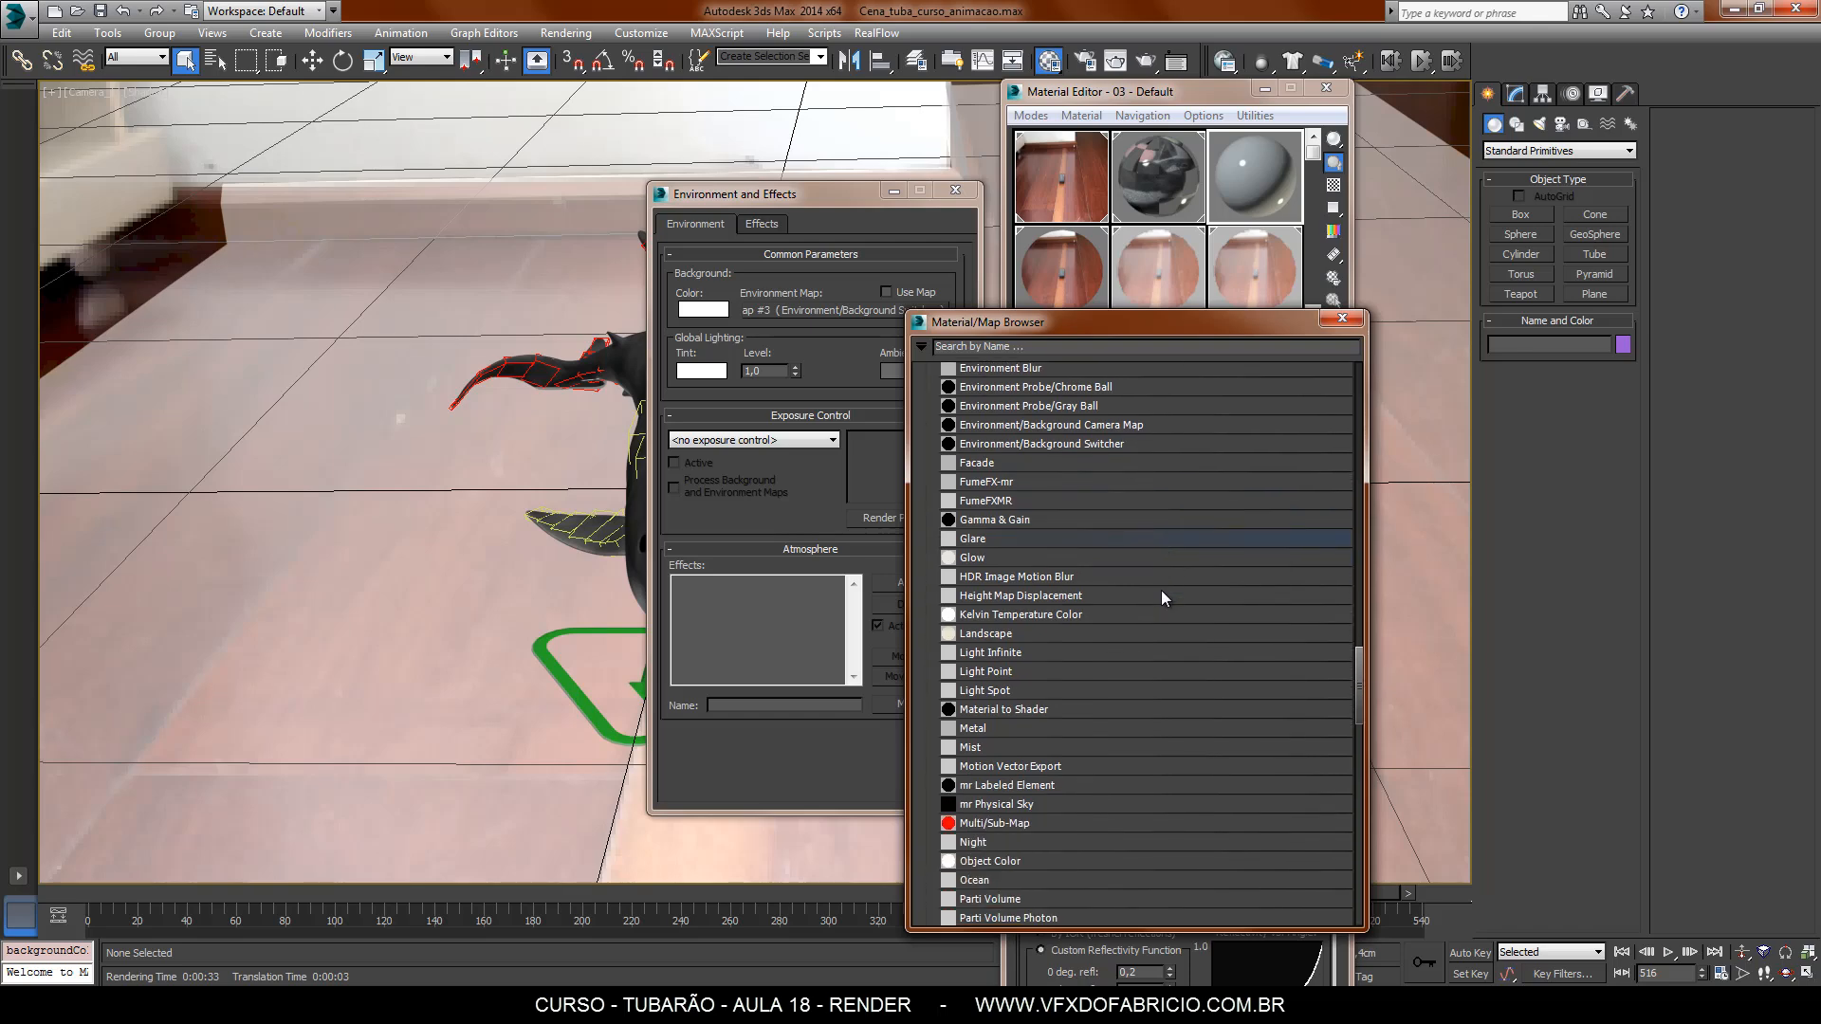
pyautogui.scroll(20, 1163, 590)
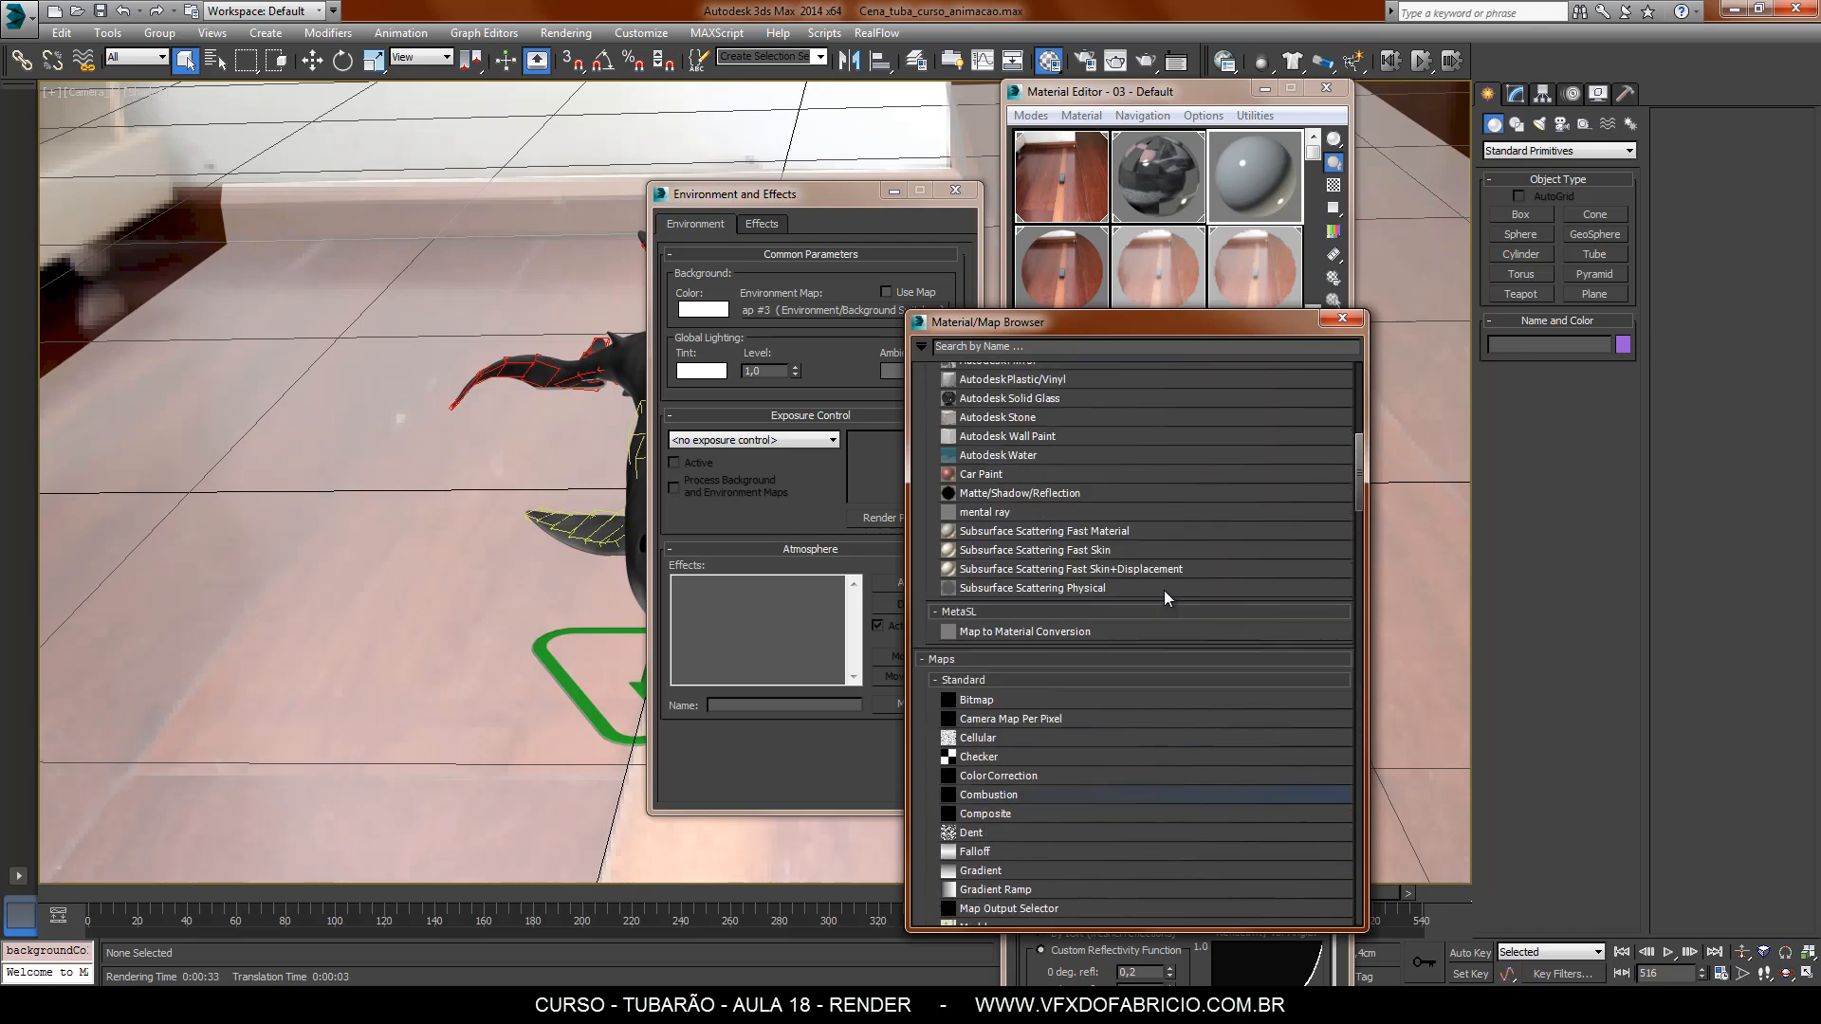
pyautogui.scroll(2, 1164, 590)
pyautogui.click(1078, 537)
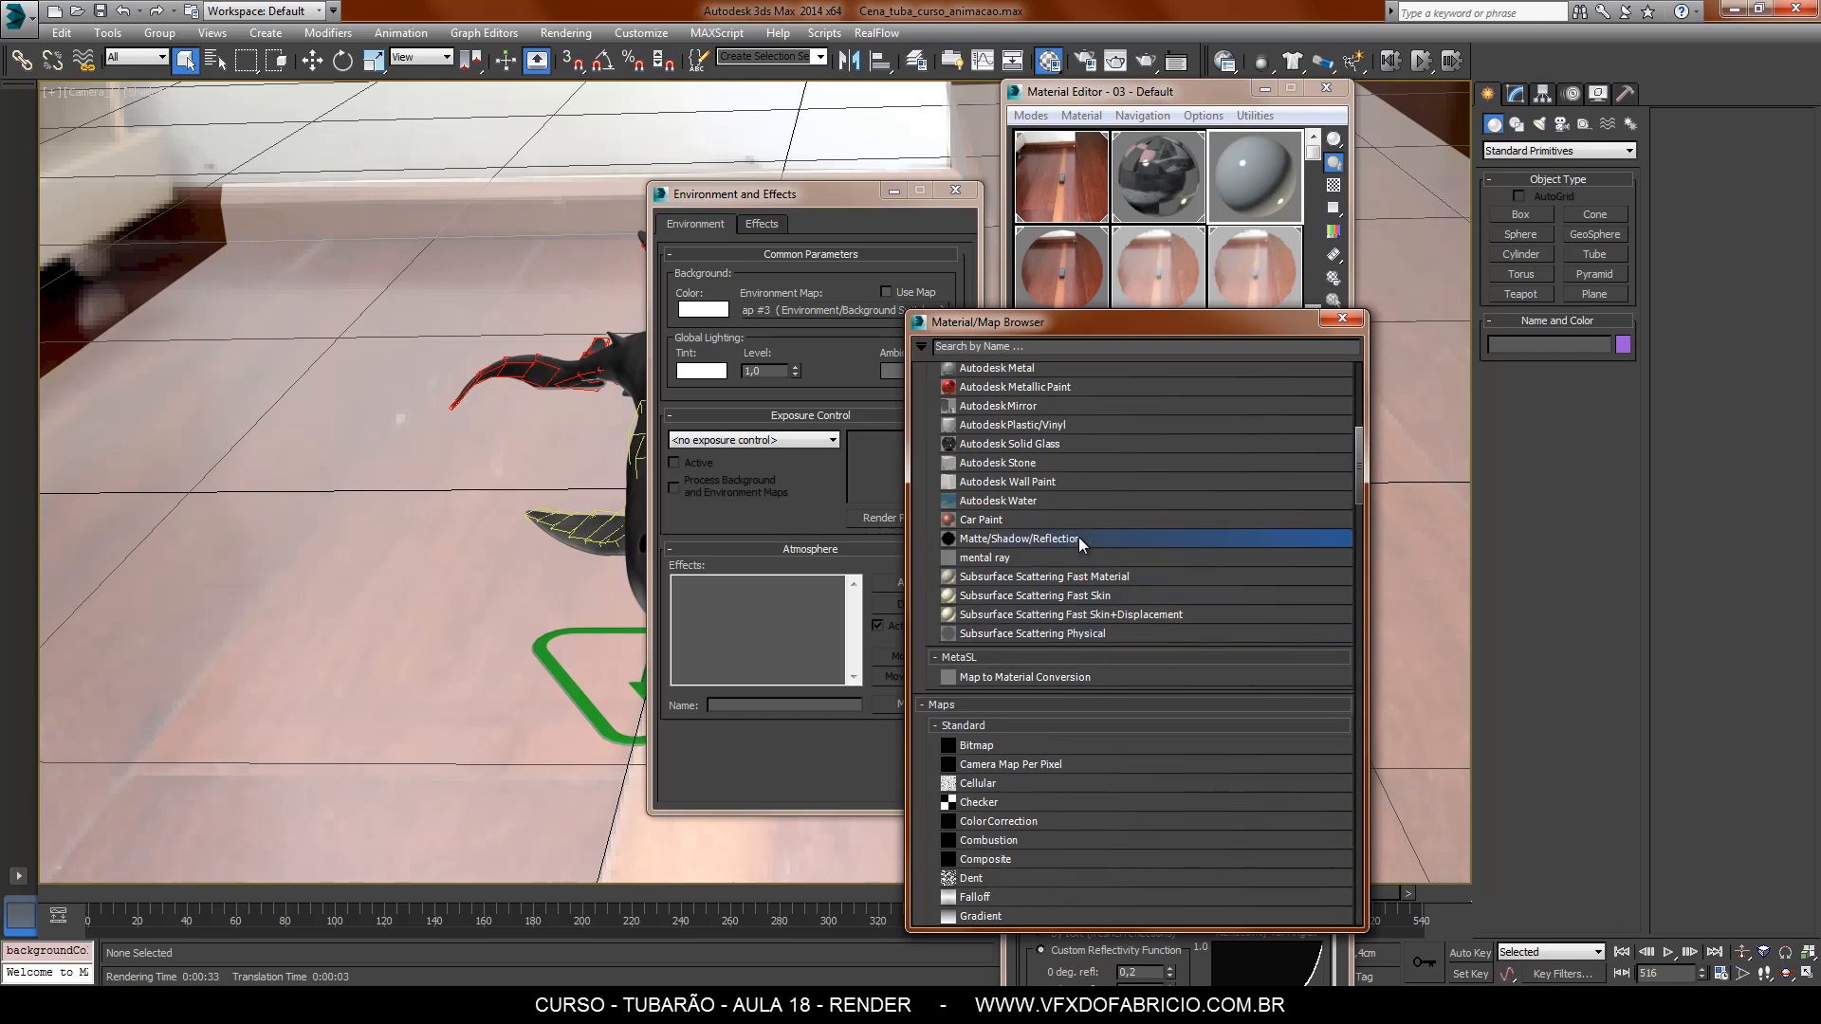
pyautogui.doubleClick(1078, 537)
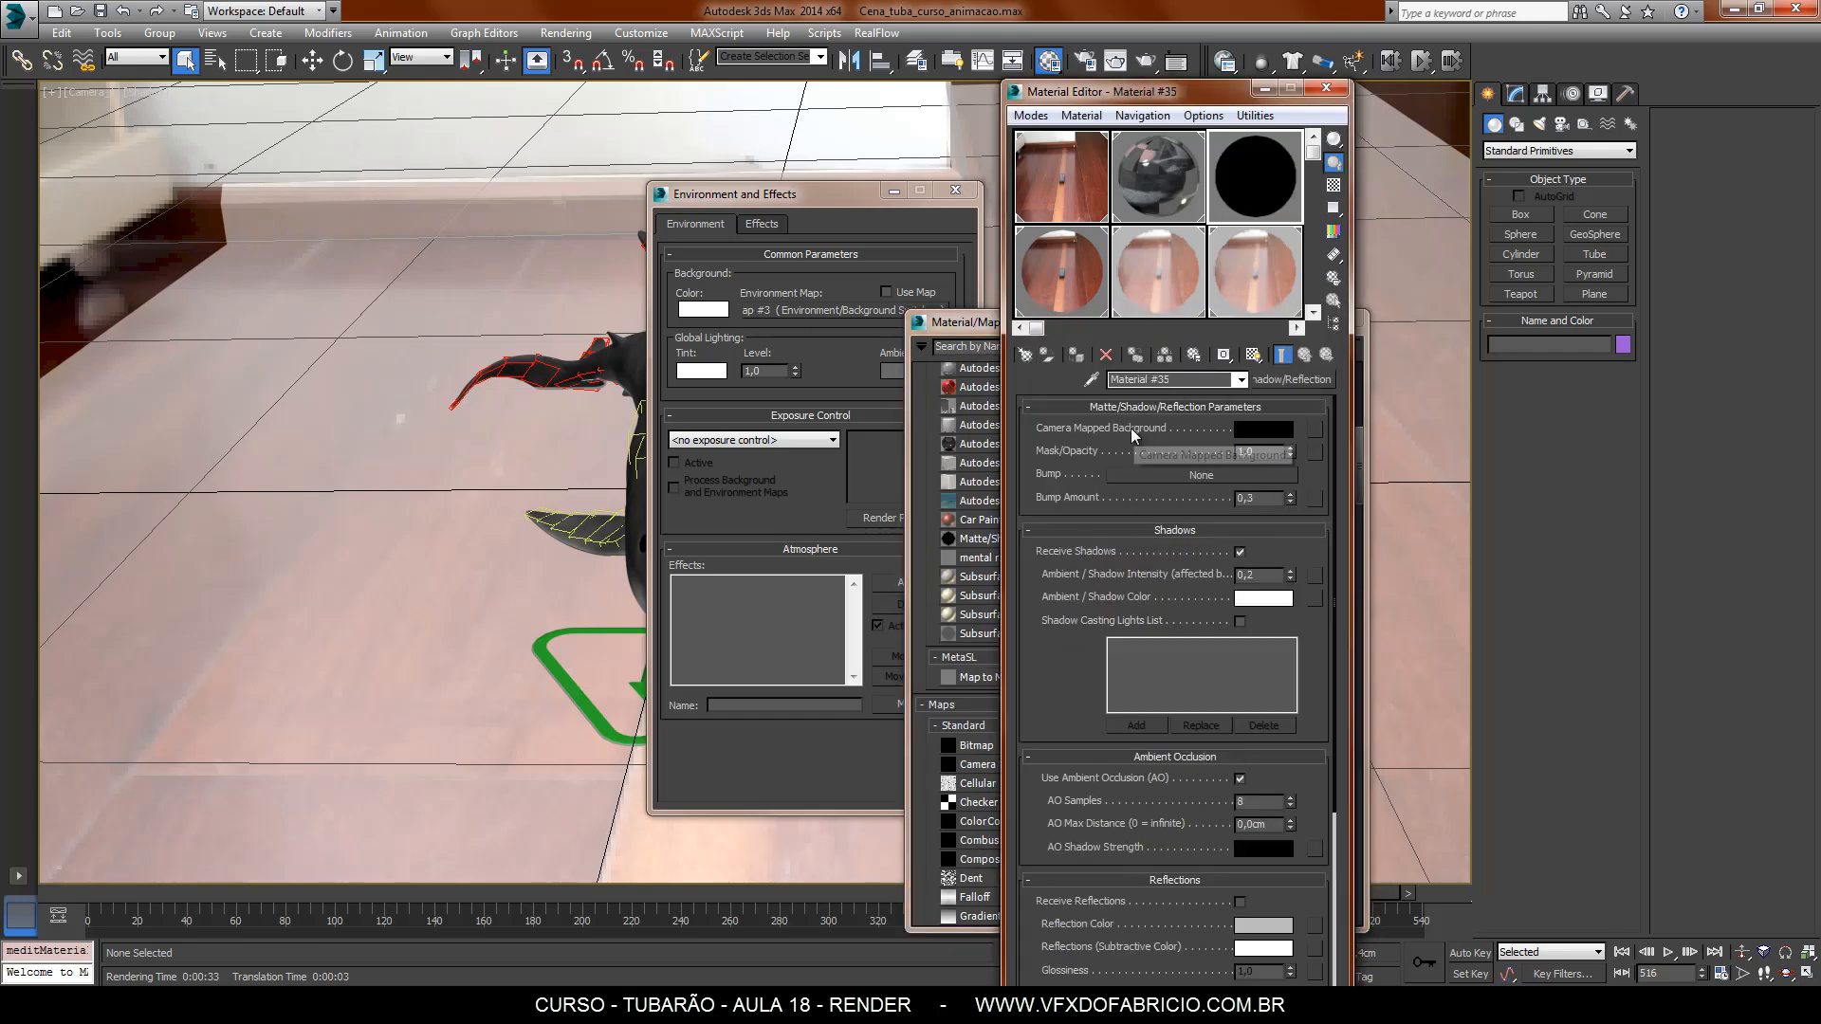
# Set the new matte material's Camera Mapped Background to white, assign it to the floor plane Plane001, and clear the selection.
pyautogui.click(1260, 427)
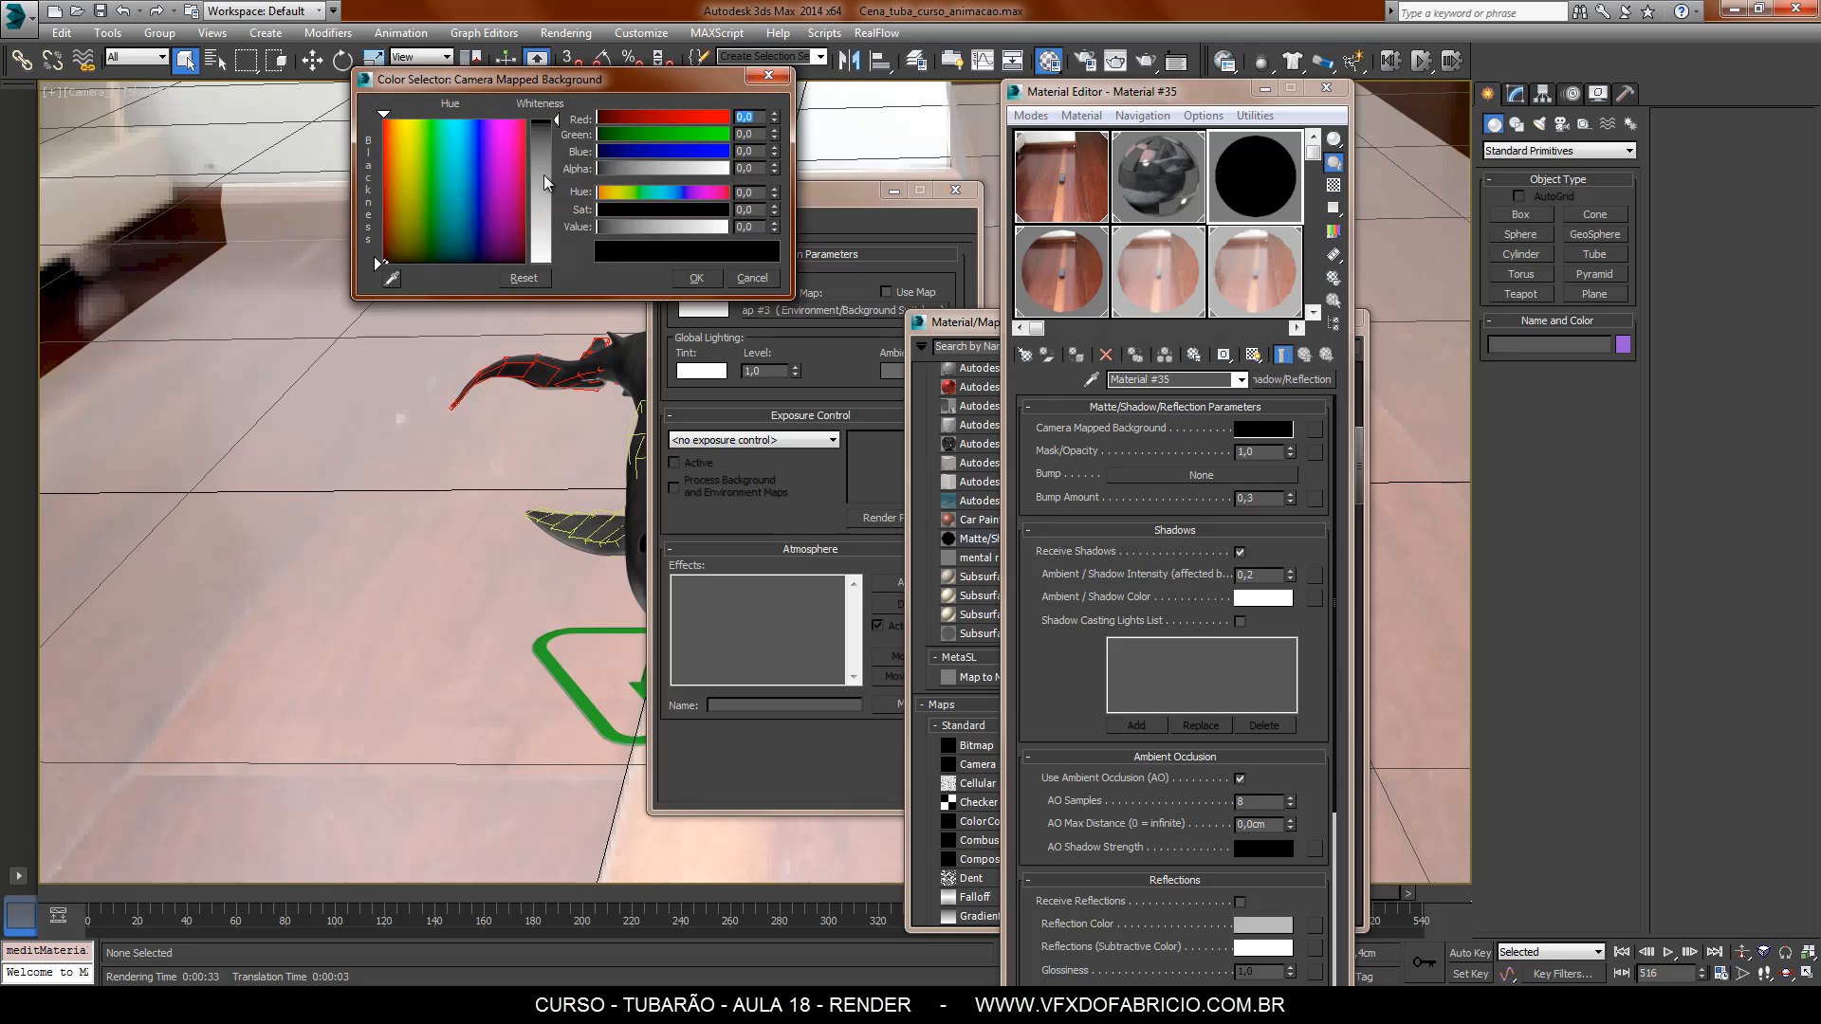
pyautogui.moveTo(544, 178); pyautogui.dragTo(542, 261)
pyautogui.click(688, 279)
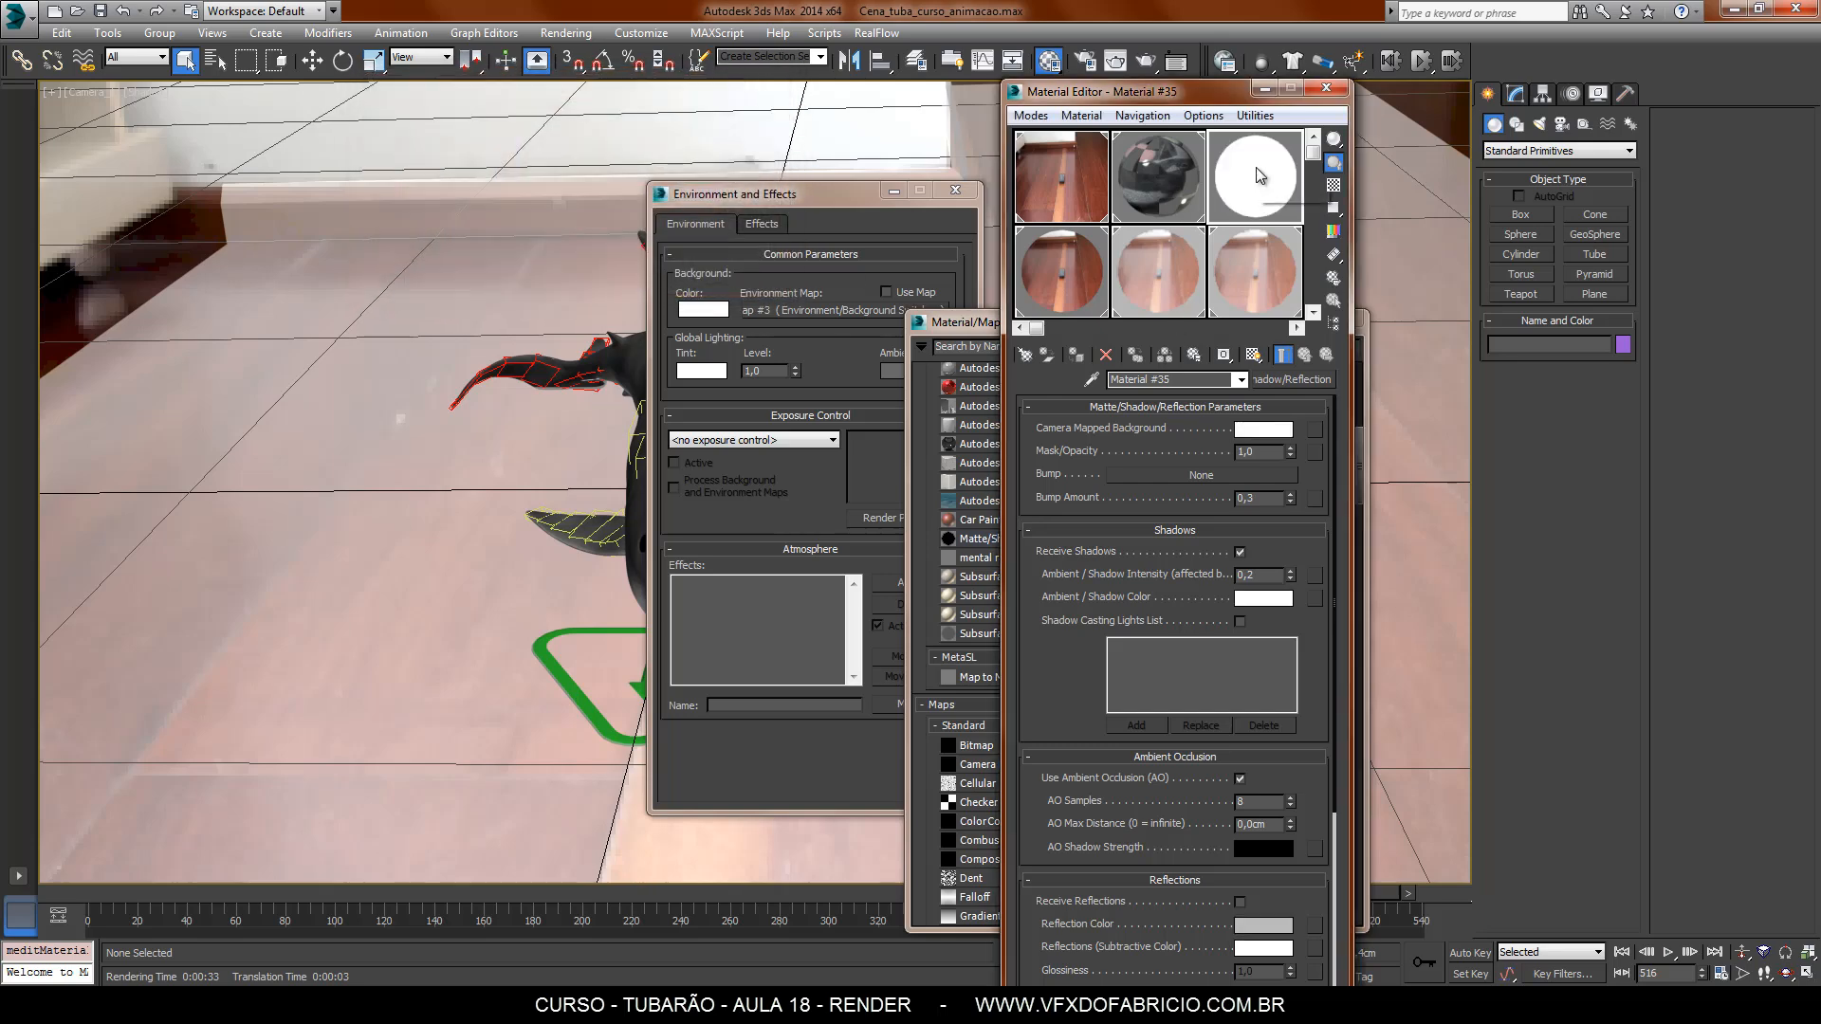
pyautogui.click(385, 258)
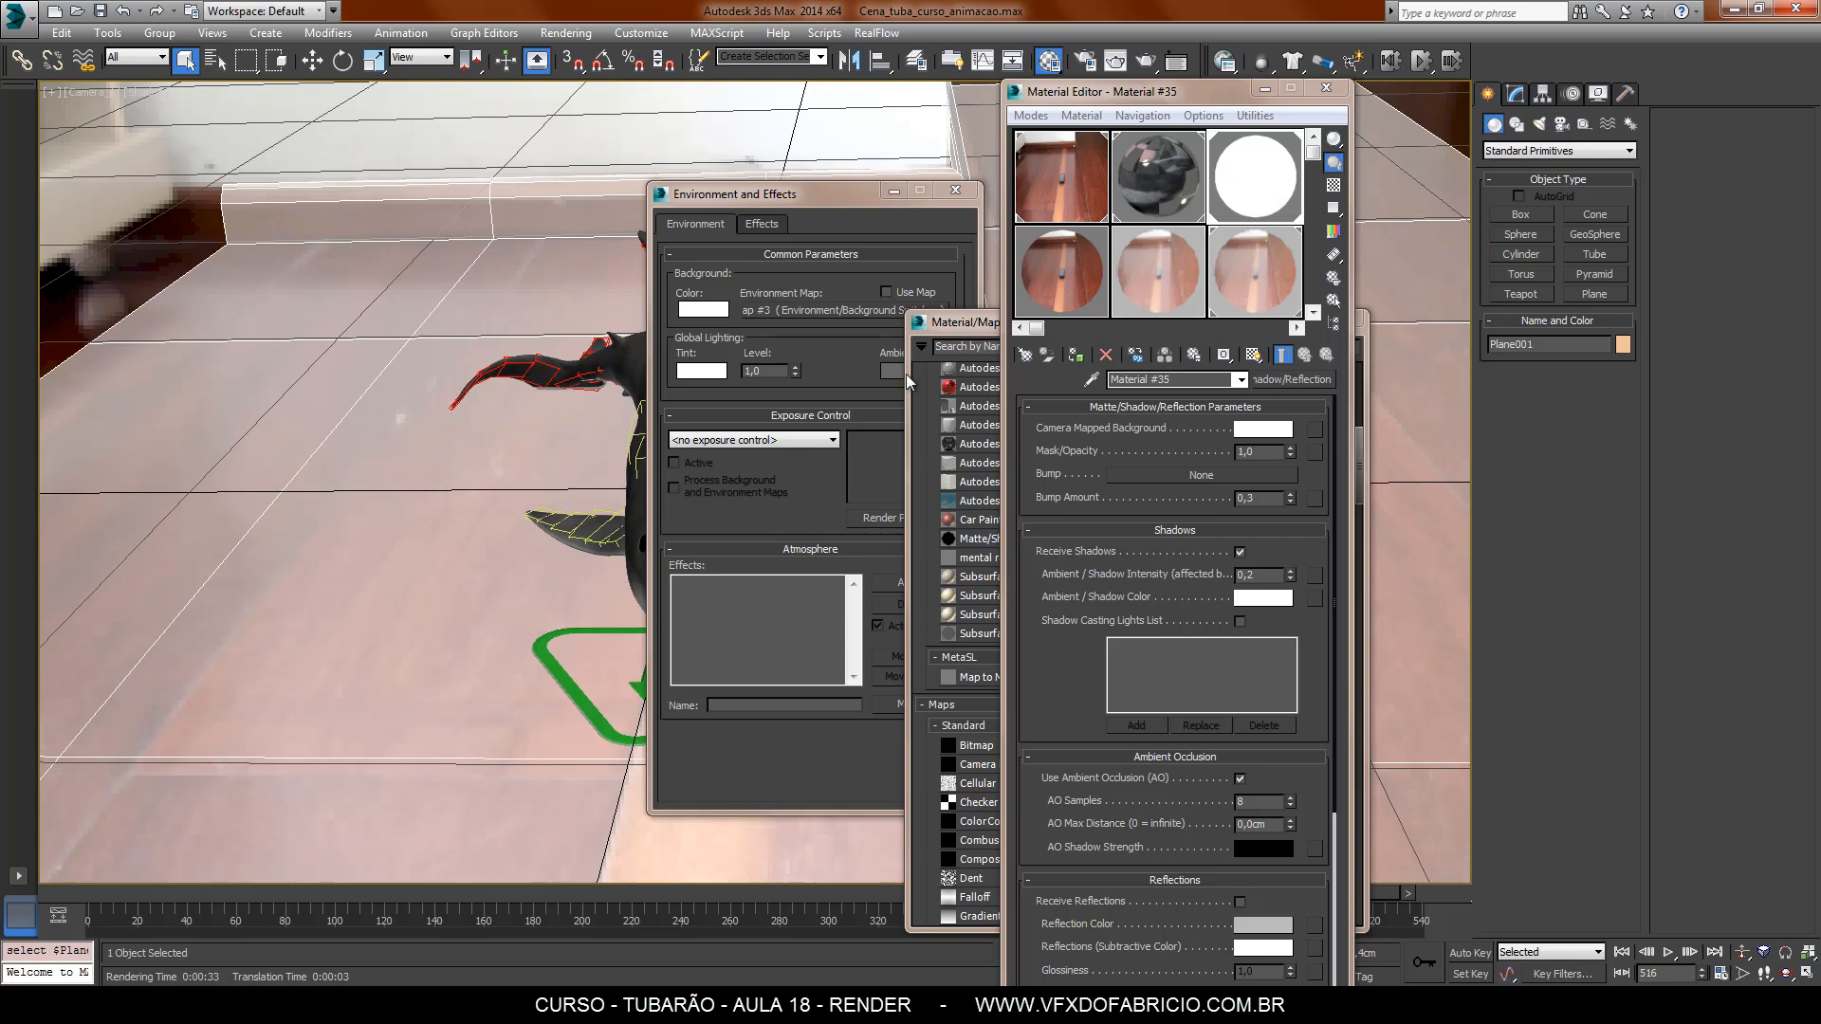
pyautogui.click(785, 141)
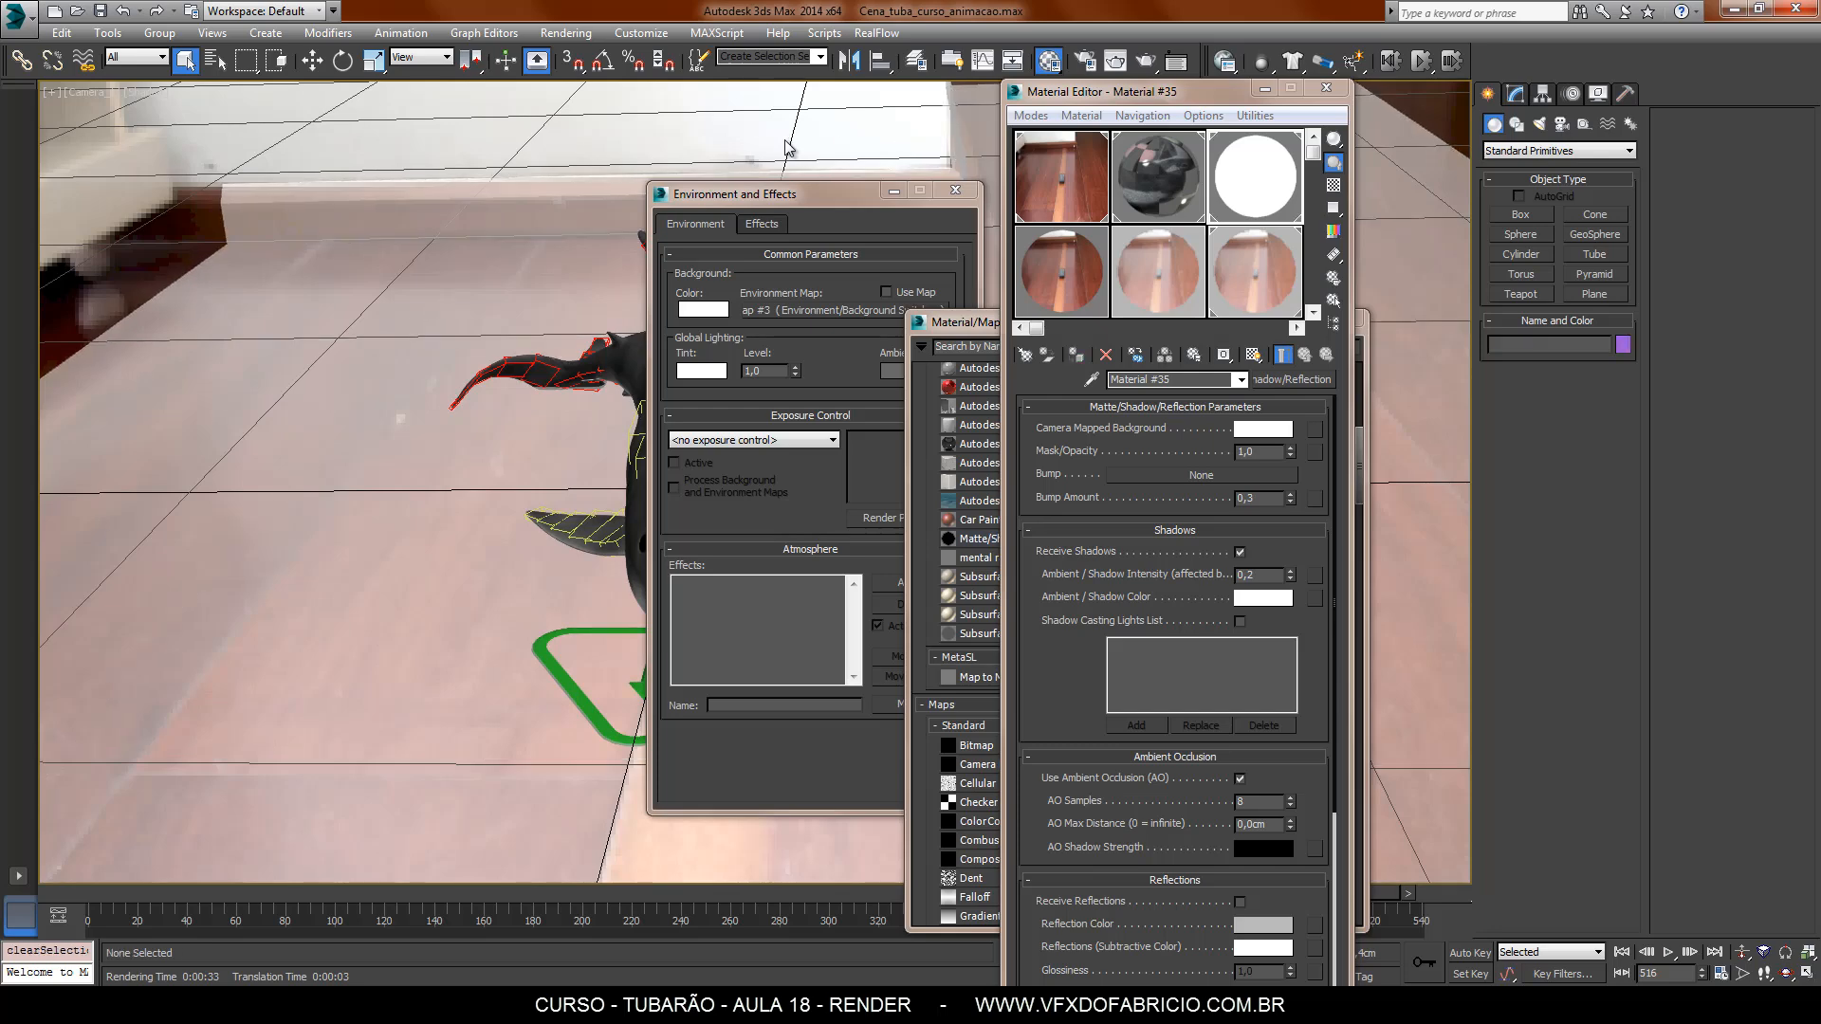
# Render frame 516 as a shadow pass on white and compare its alpha and colour views.
pyautogui.hotkey('shift', 'q')
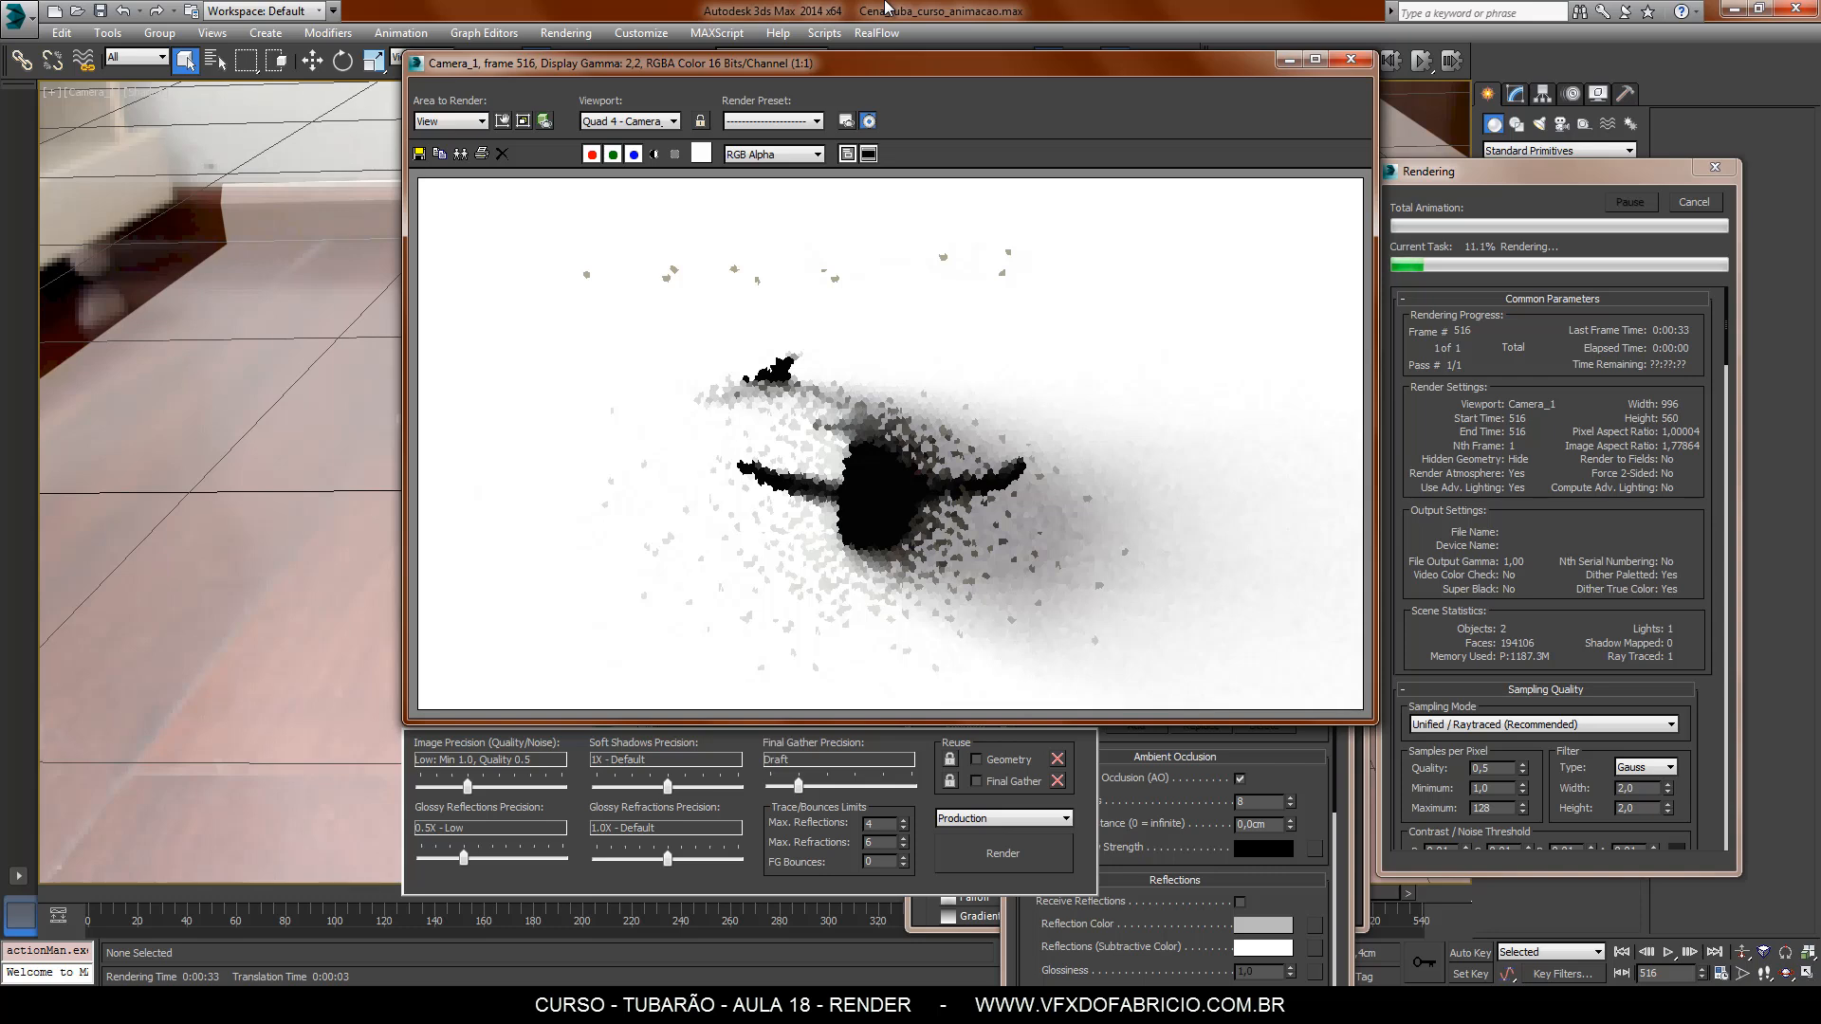
pyautogui.click(654, 155)
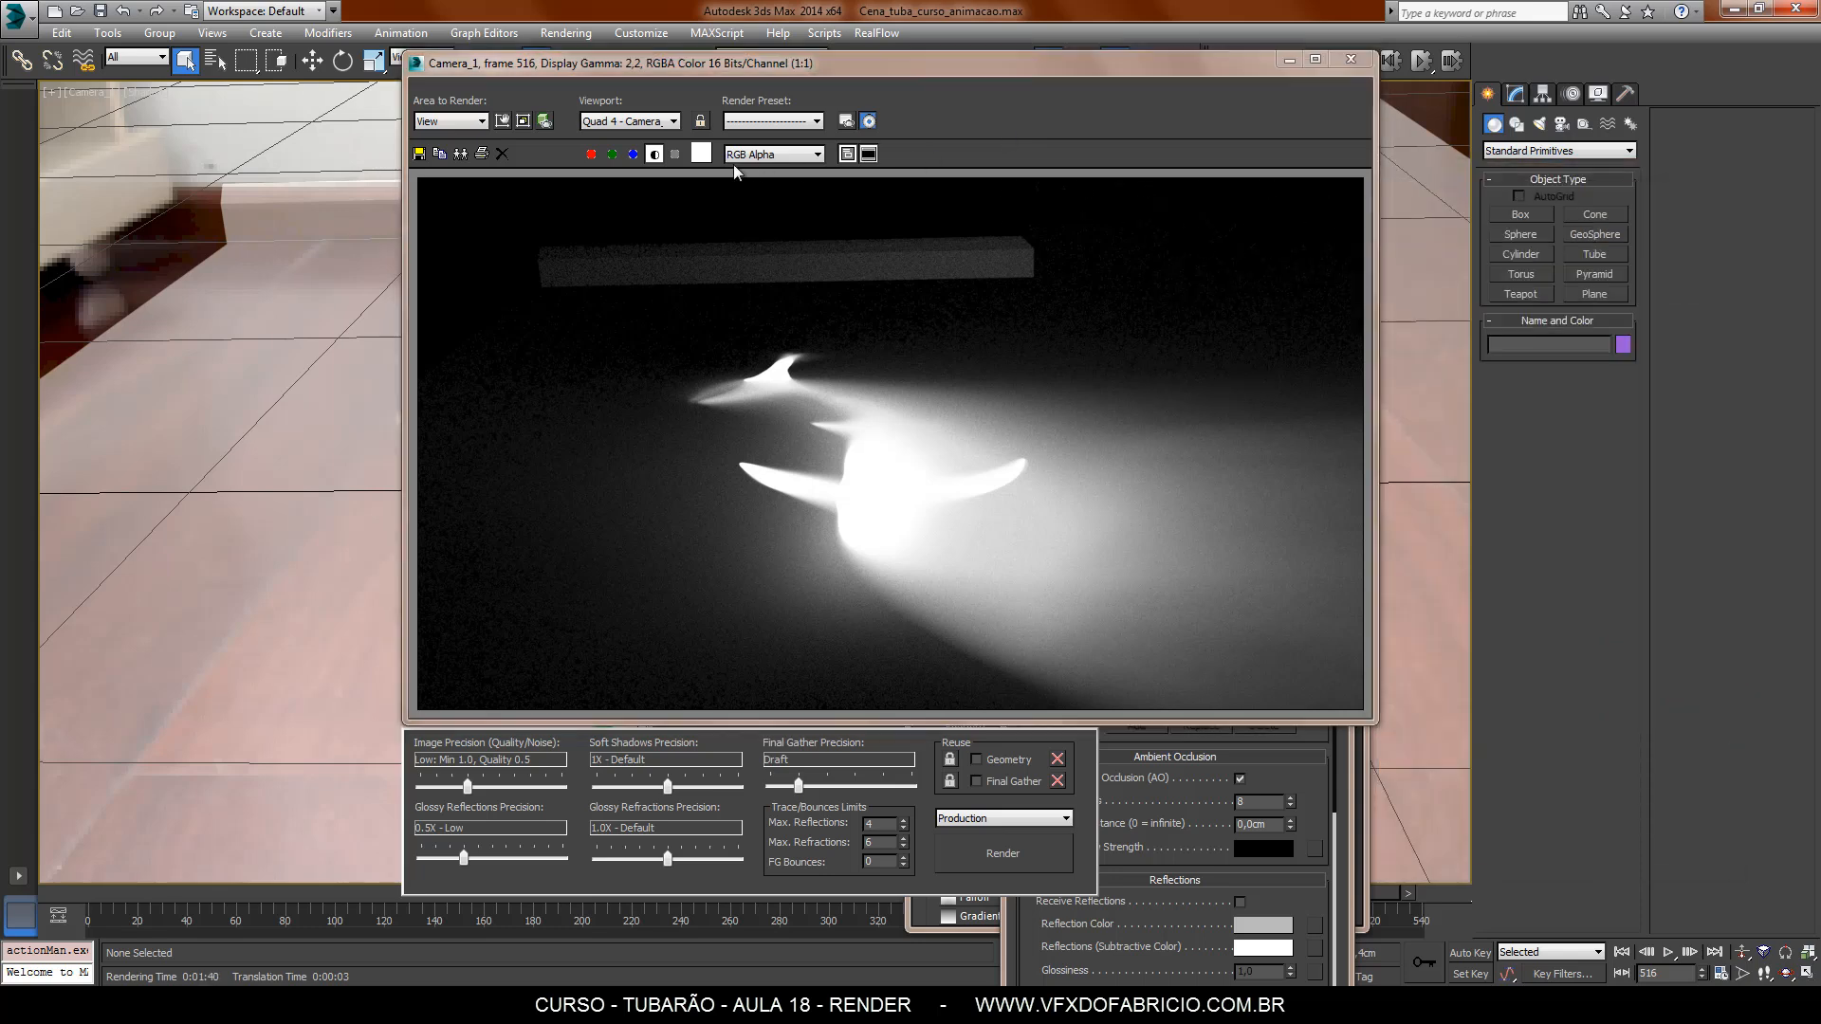
pyautogui.click(654, 155)
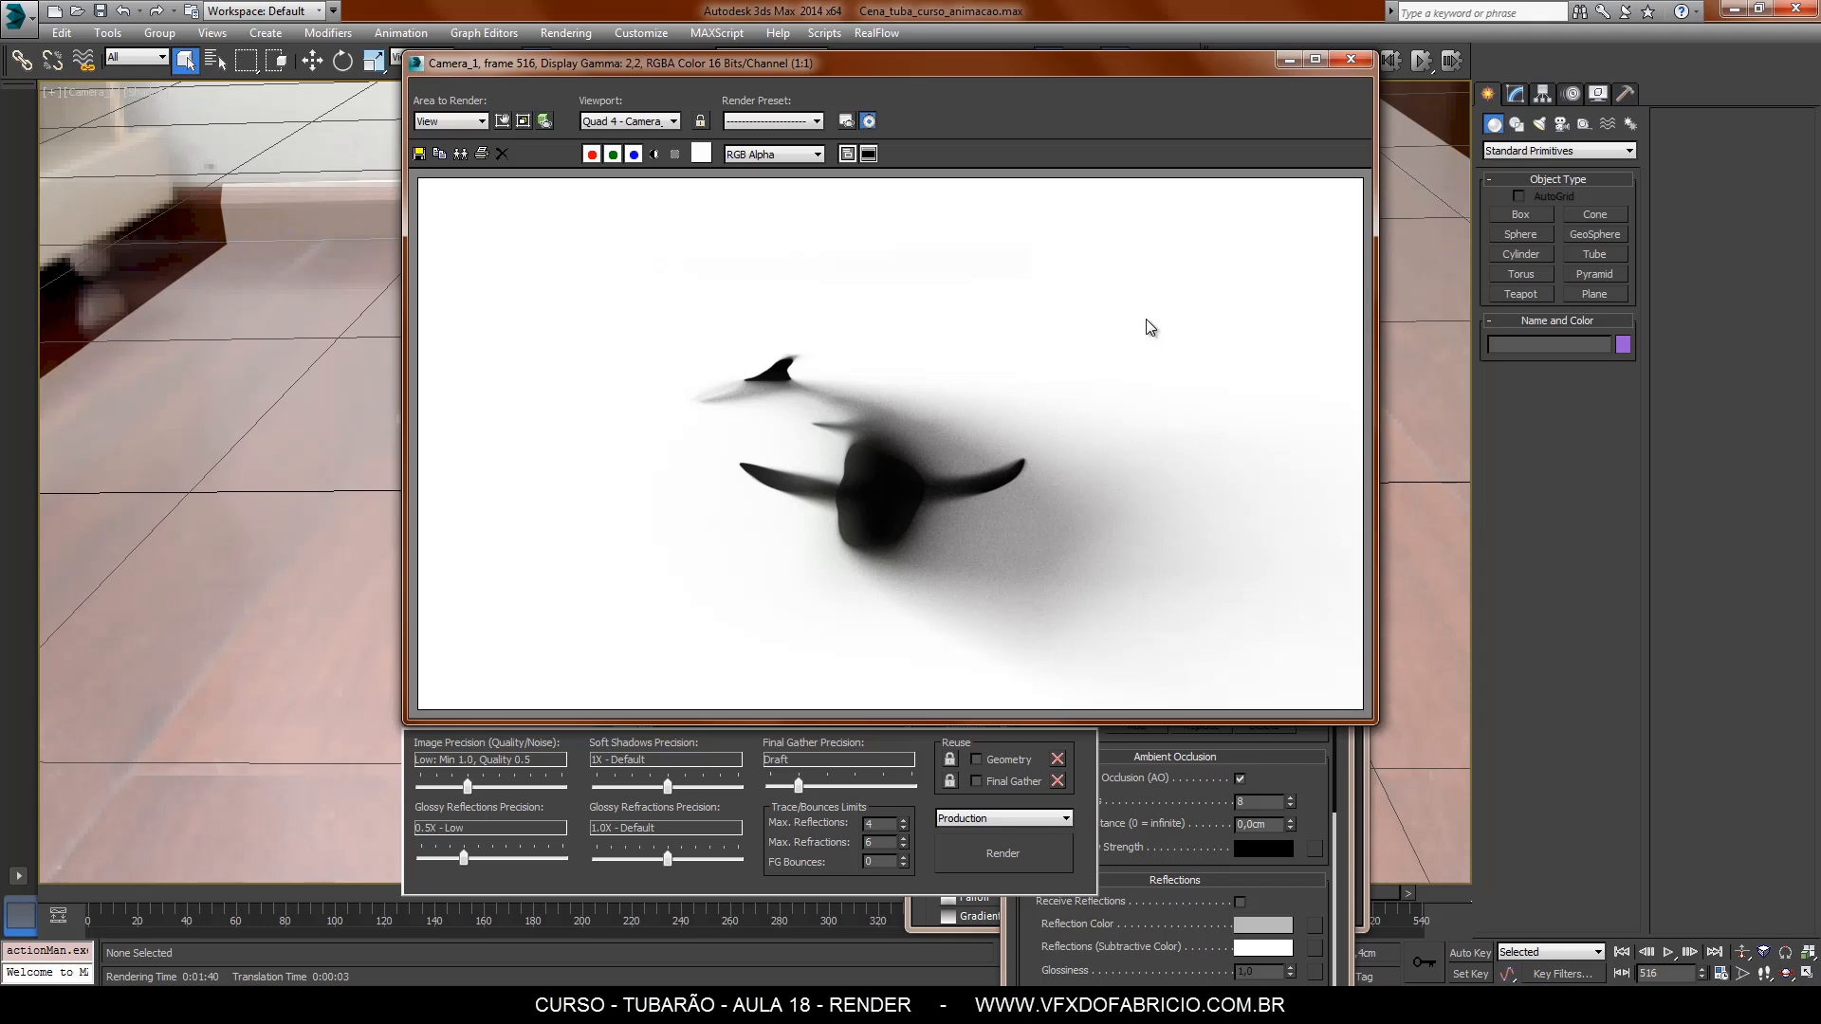
# Open the Calculator, work out 540 frames times 10 seconds divided by 60, and close it.
pyautogui.press('XF86Calculator')
pyautogui.write('540 ')
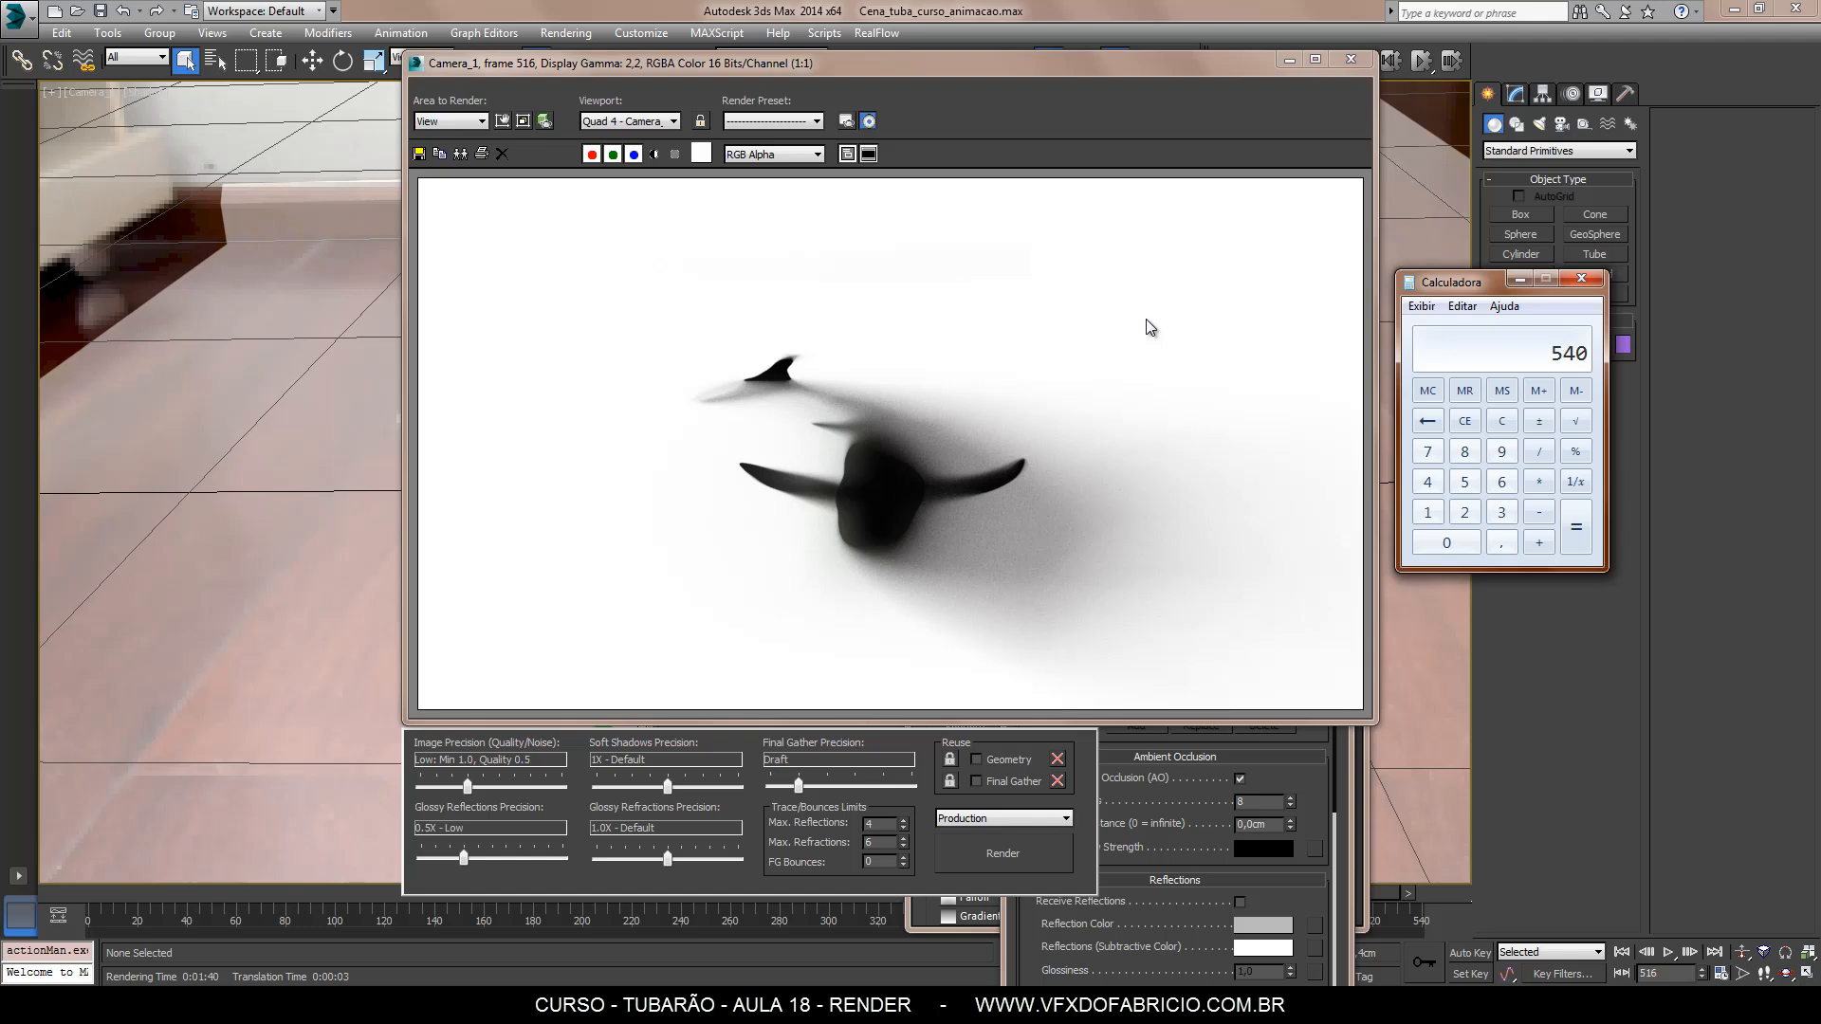
pyautogui.write('* 10')
pyautogui.press('Return')
pyautogui.write('/')
pyautogui.write('60')
pyautogui.press('Return')
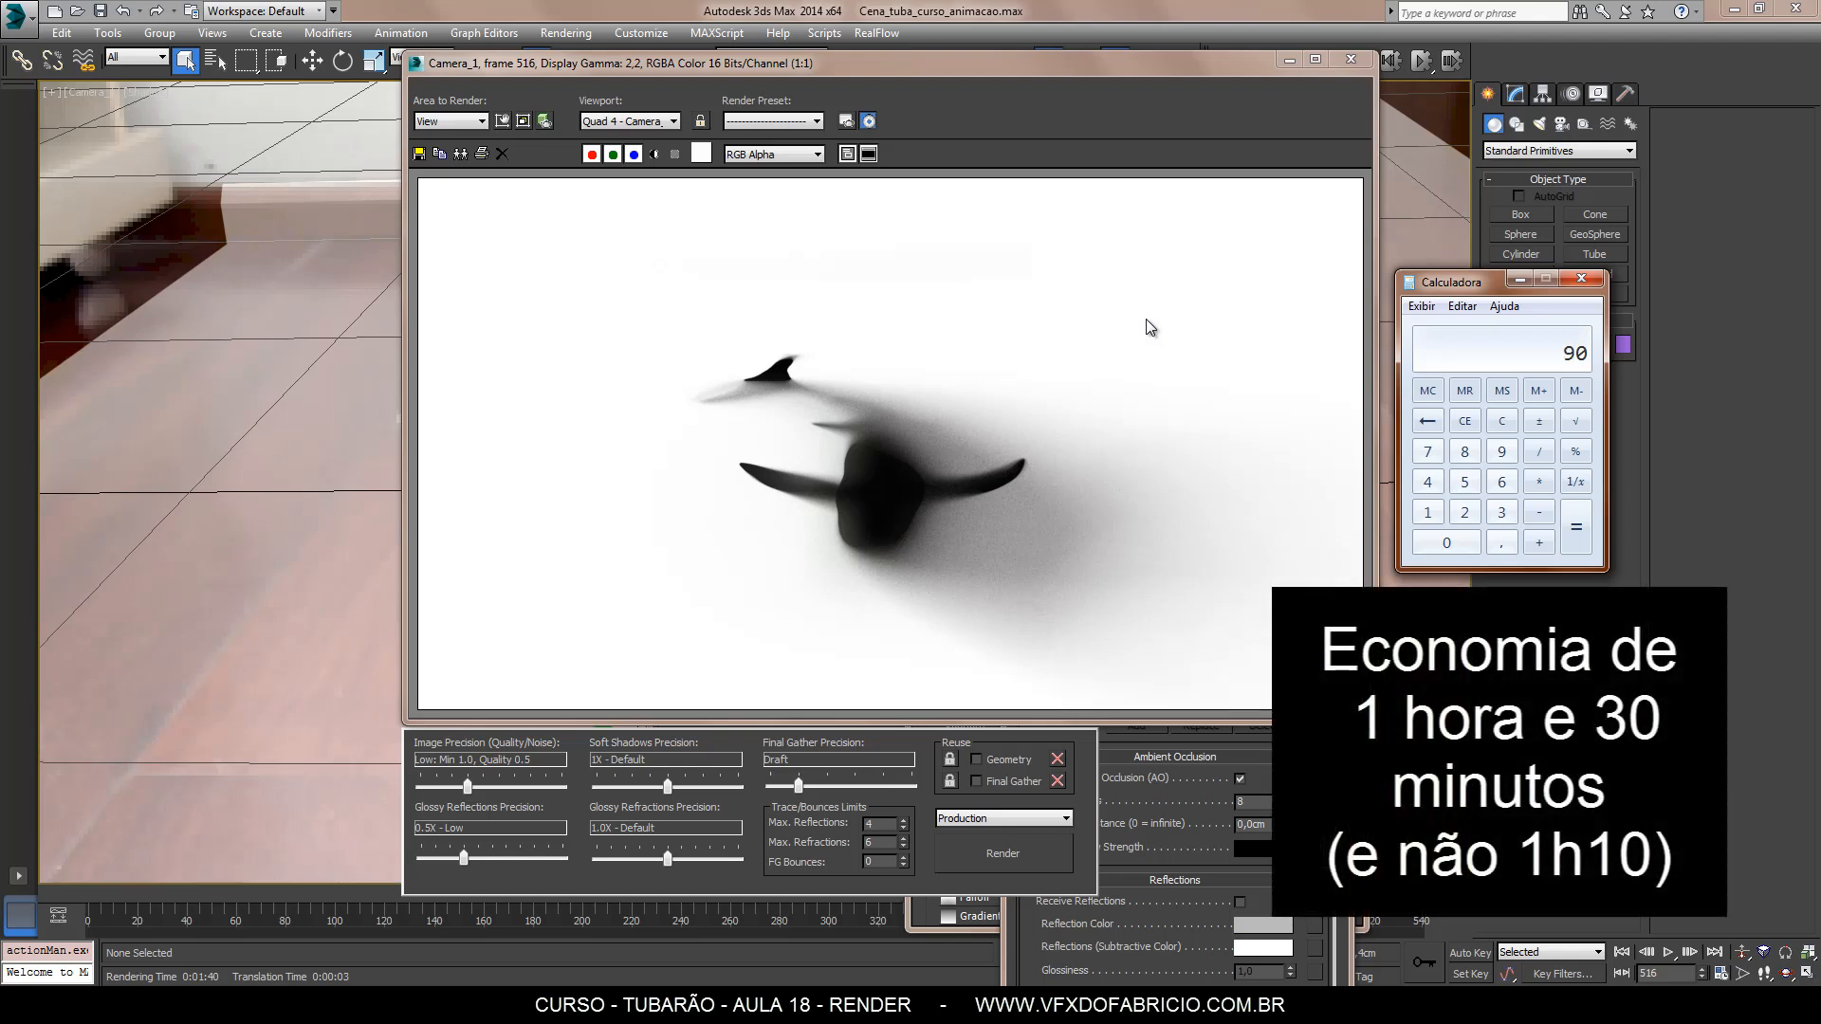
pyautogui.click(1581, 278)
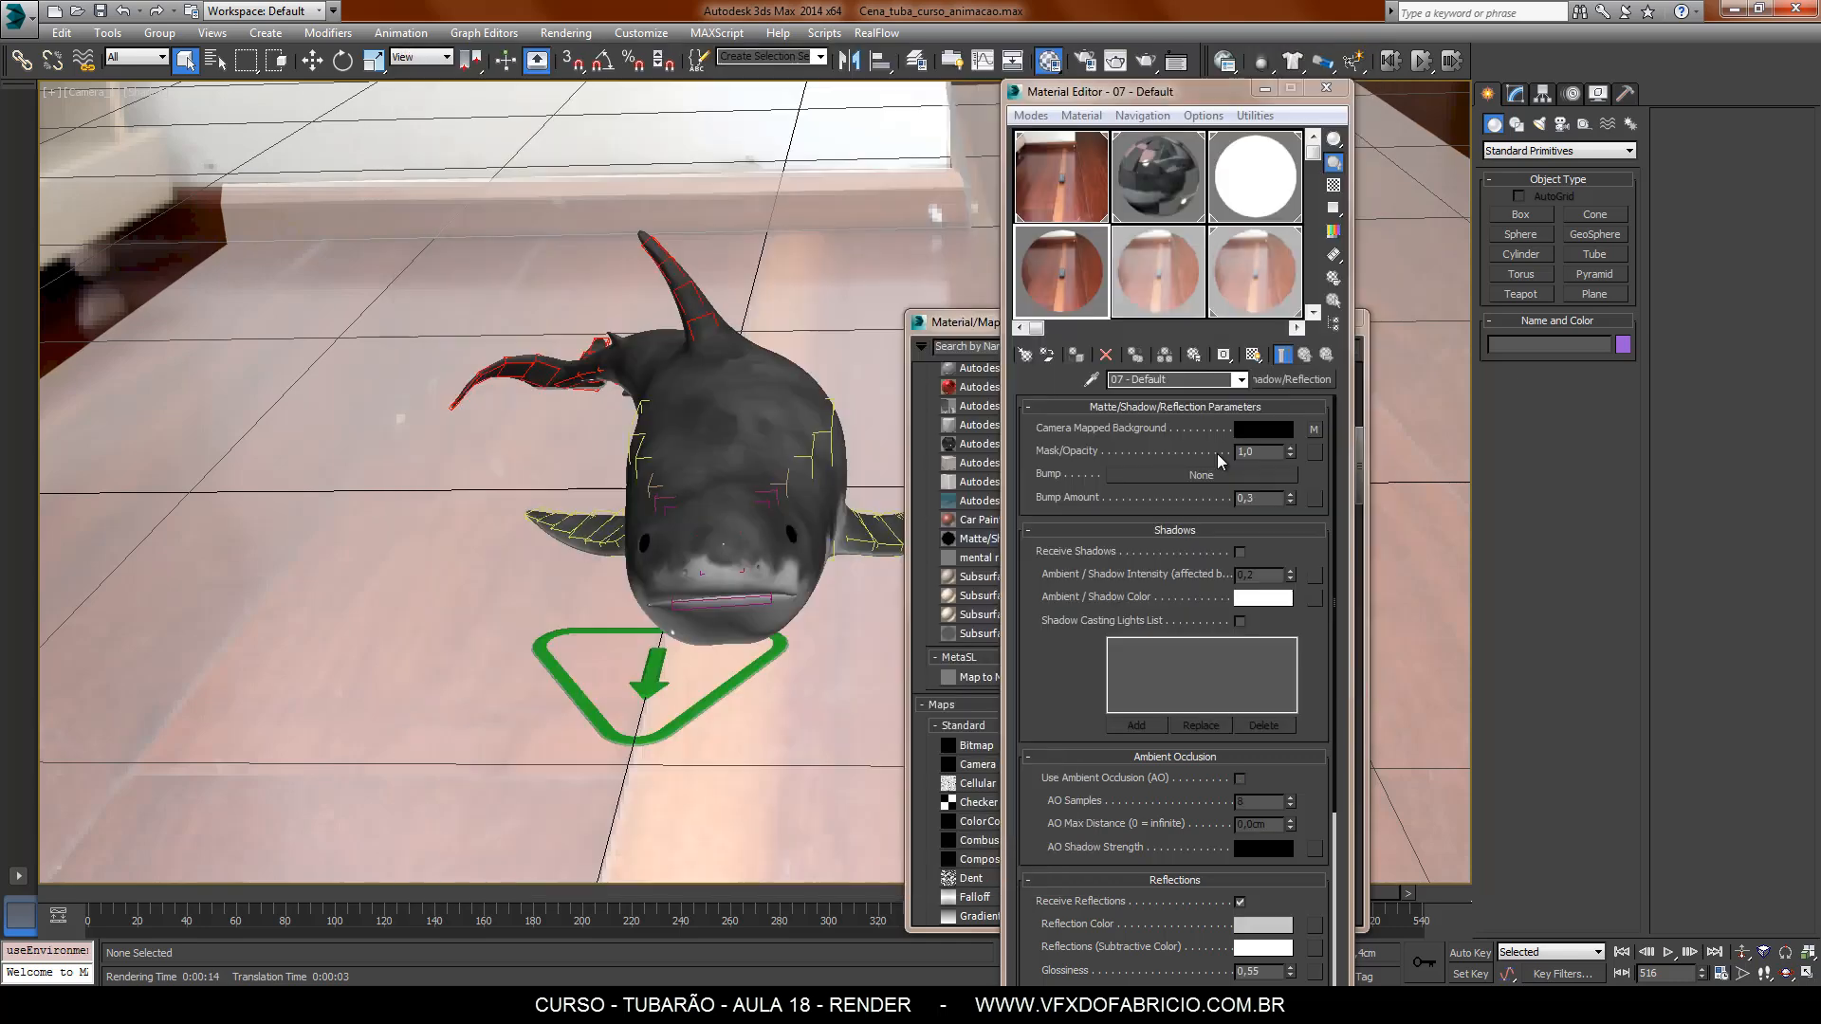
# Reassign the 07 - Default matte material to the floor plane Plane001, deselect it, and check the environment background settings.
pyautogui.click(843, 258)
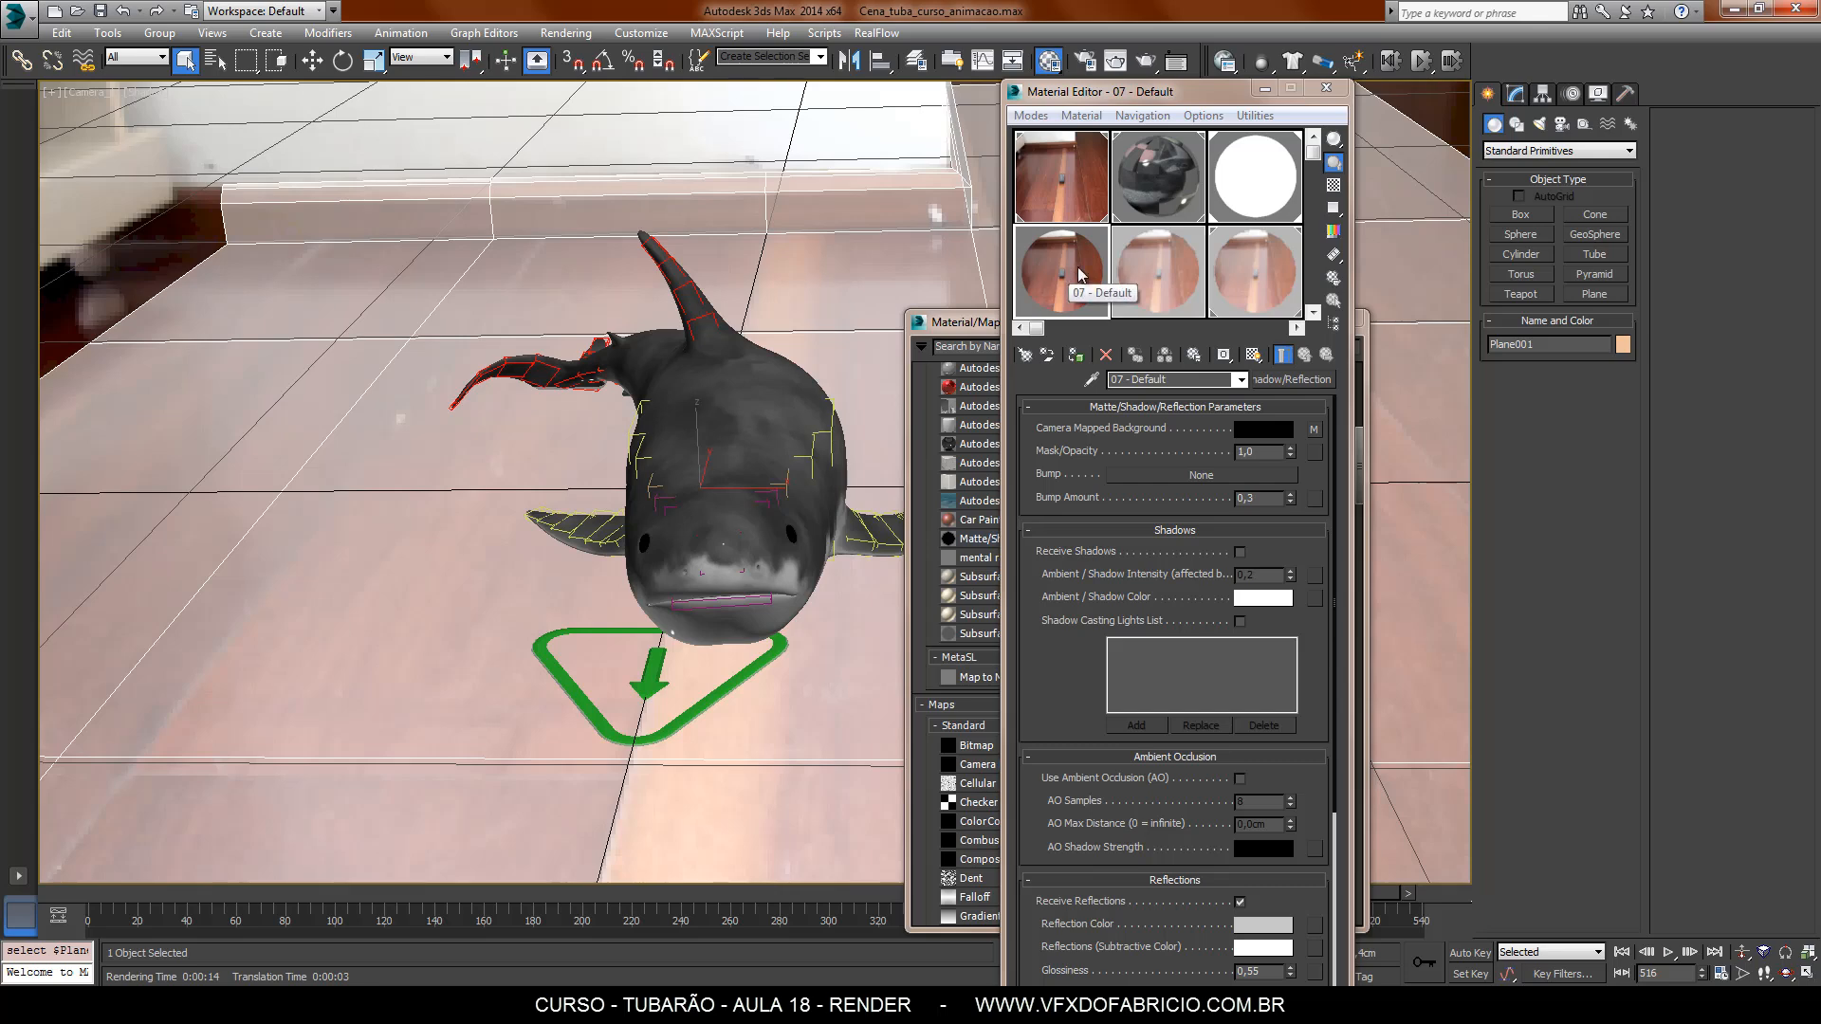
pyautogui.click(1075, 356)
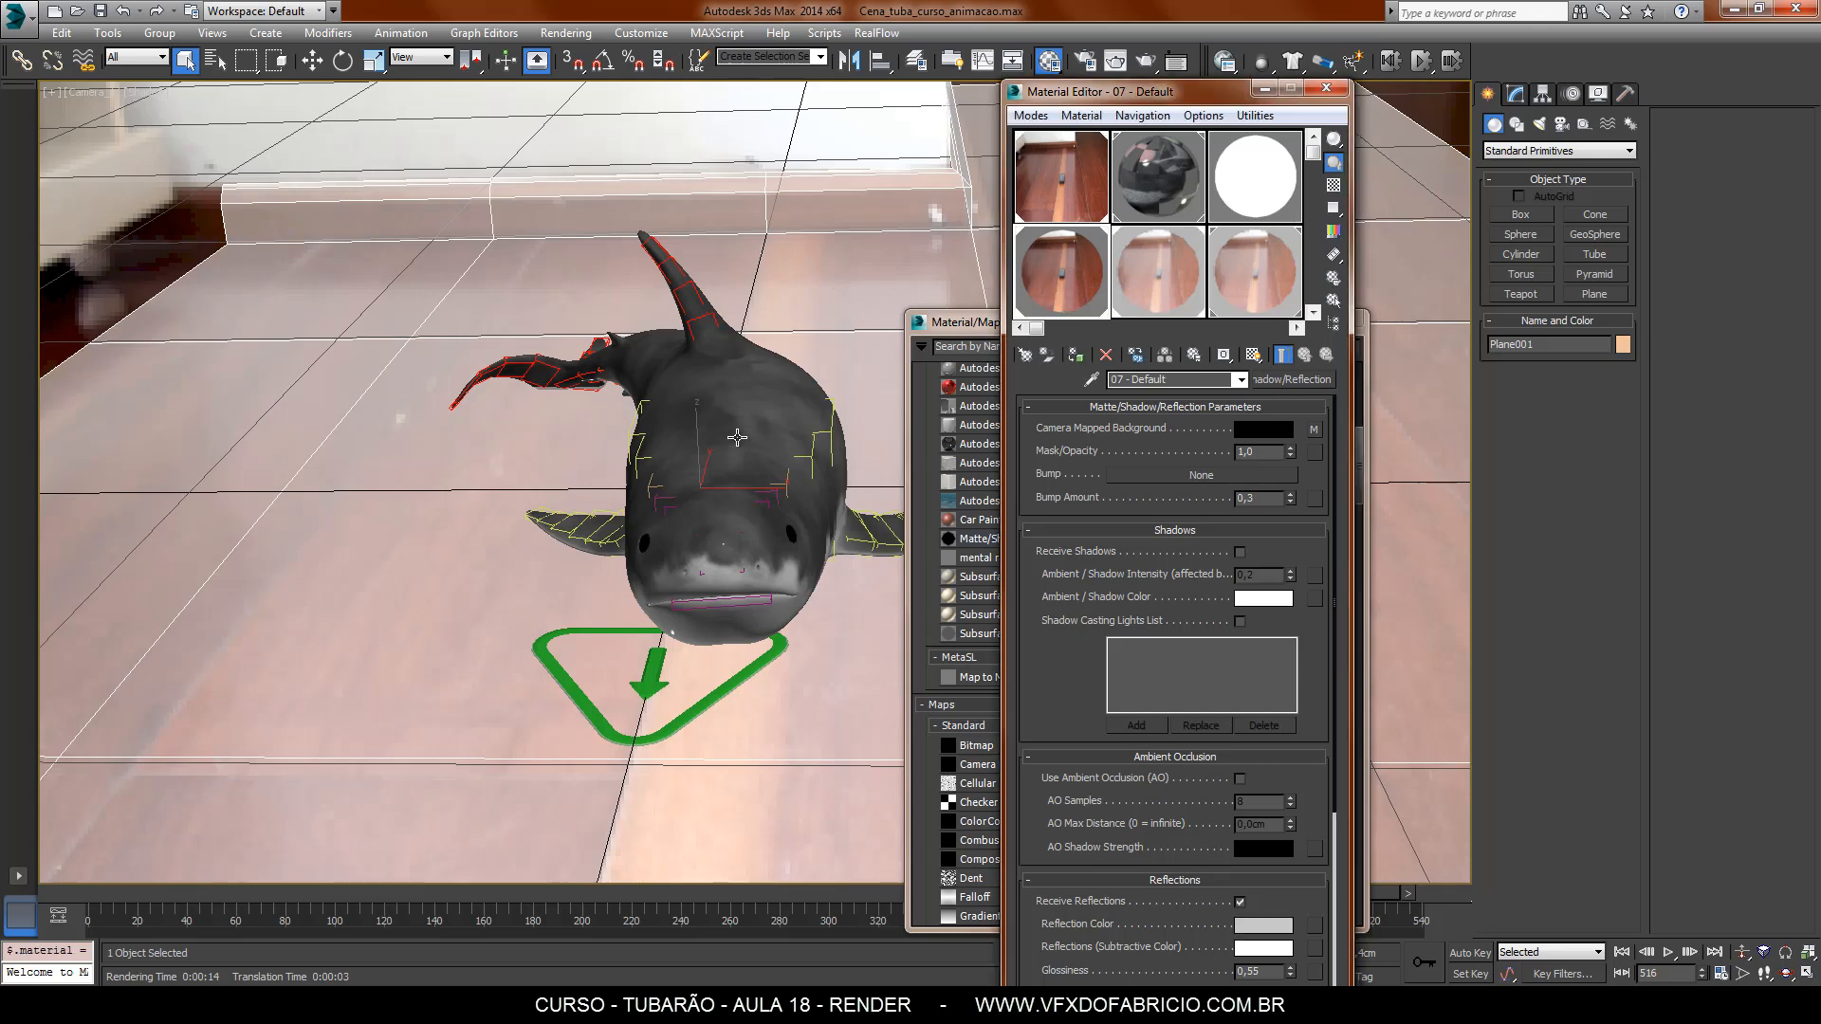
pyautogui.click(756, 147)
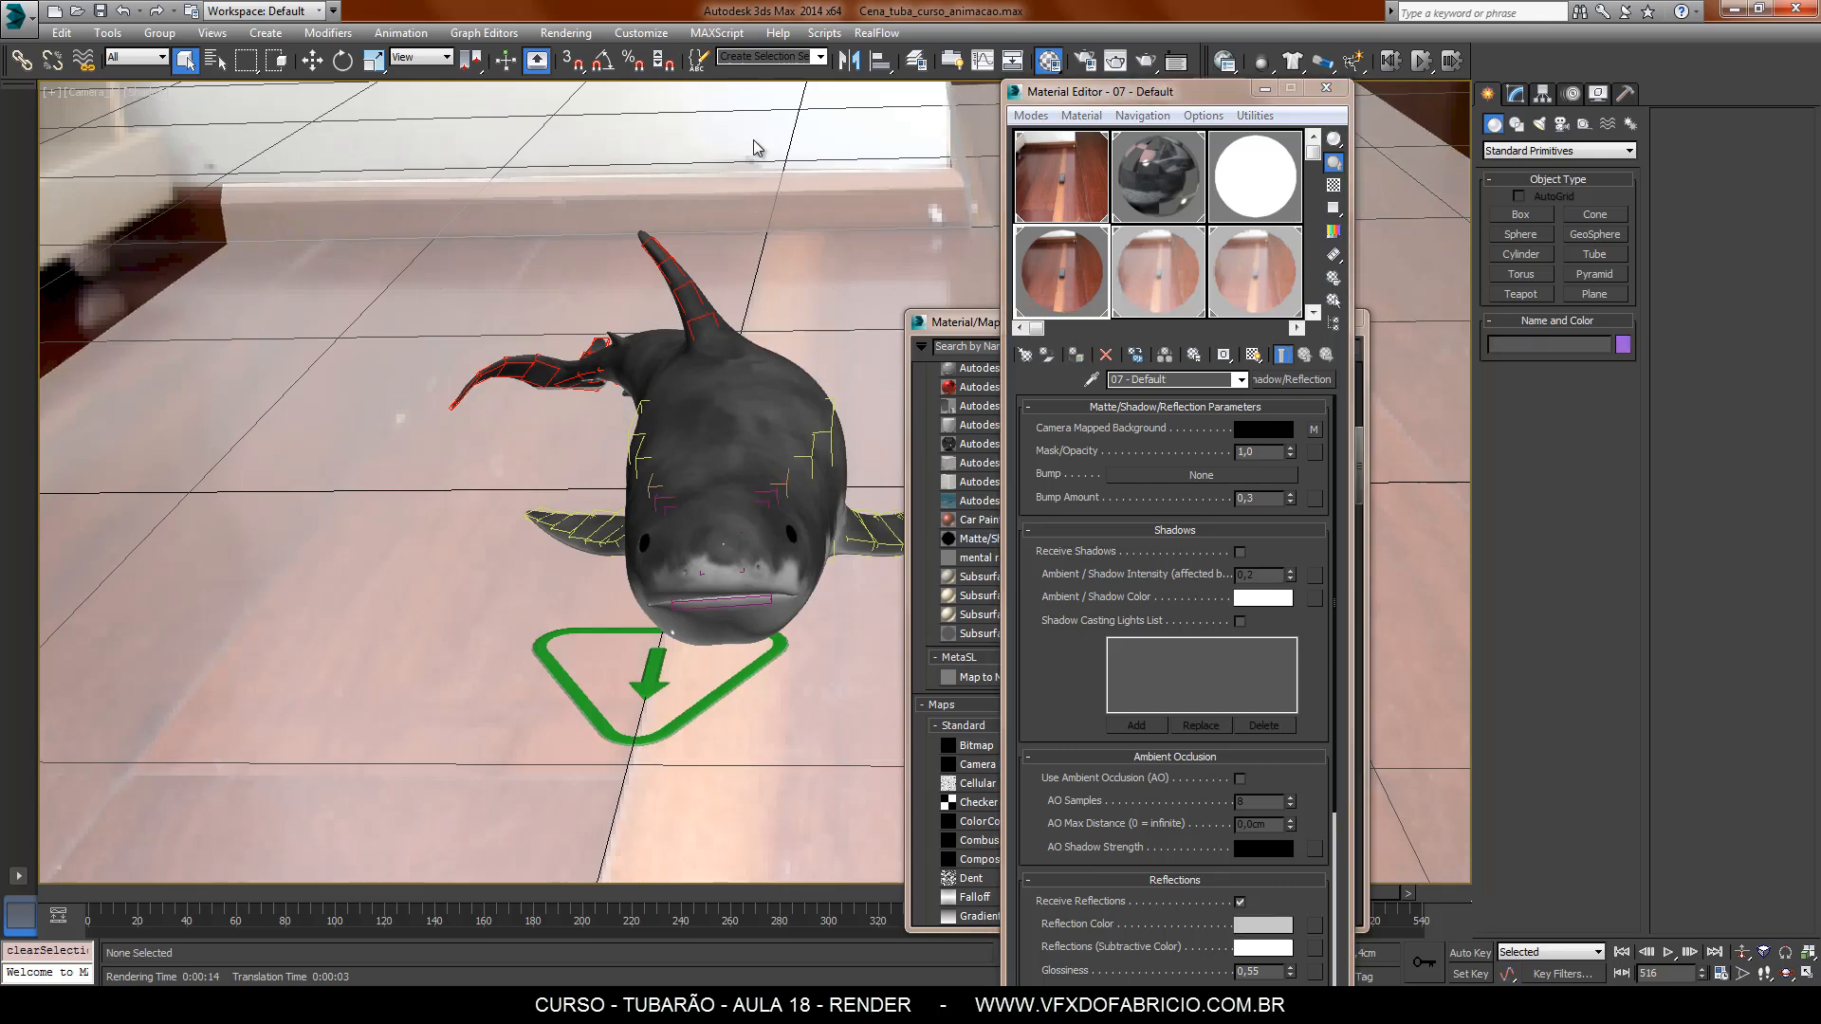
pyautogui.press('8')
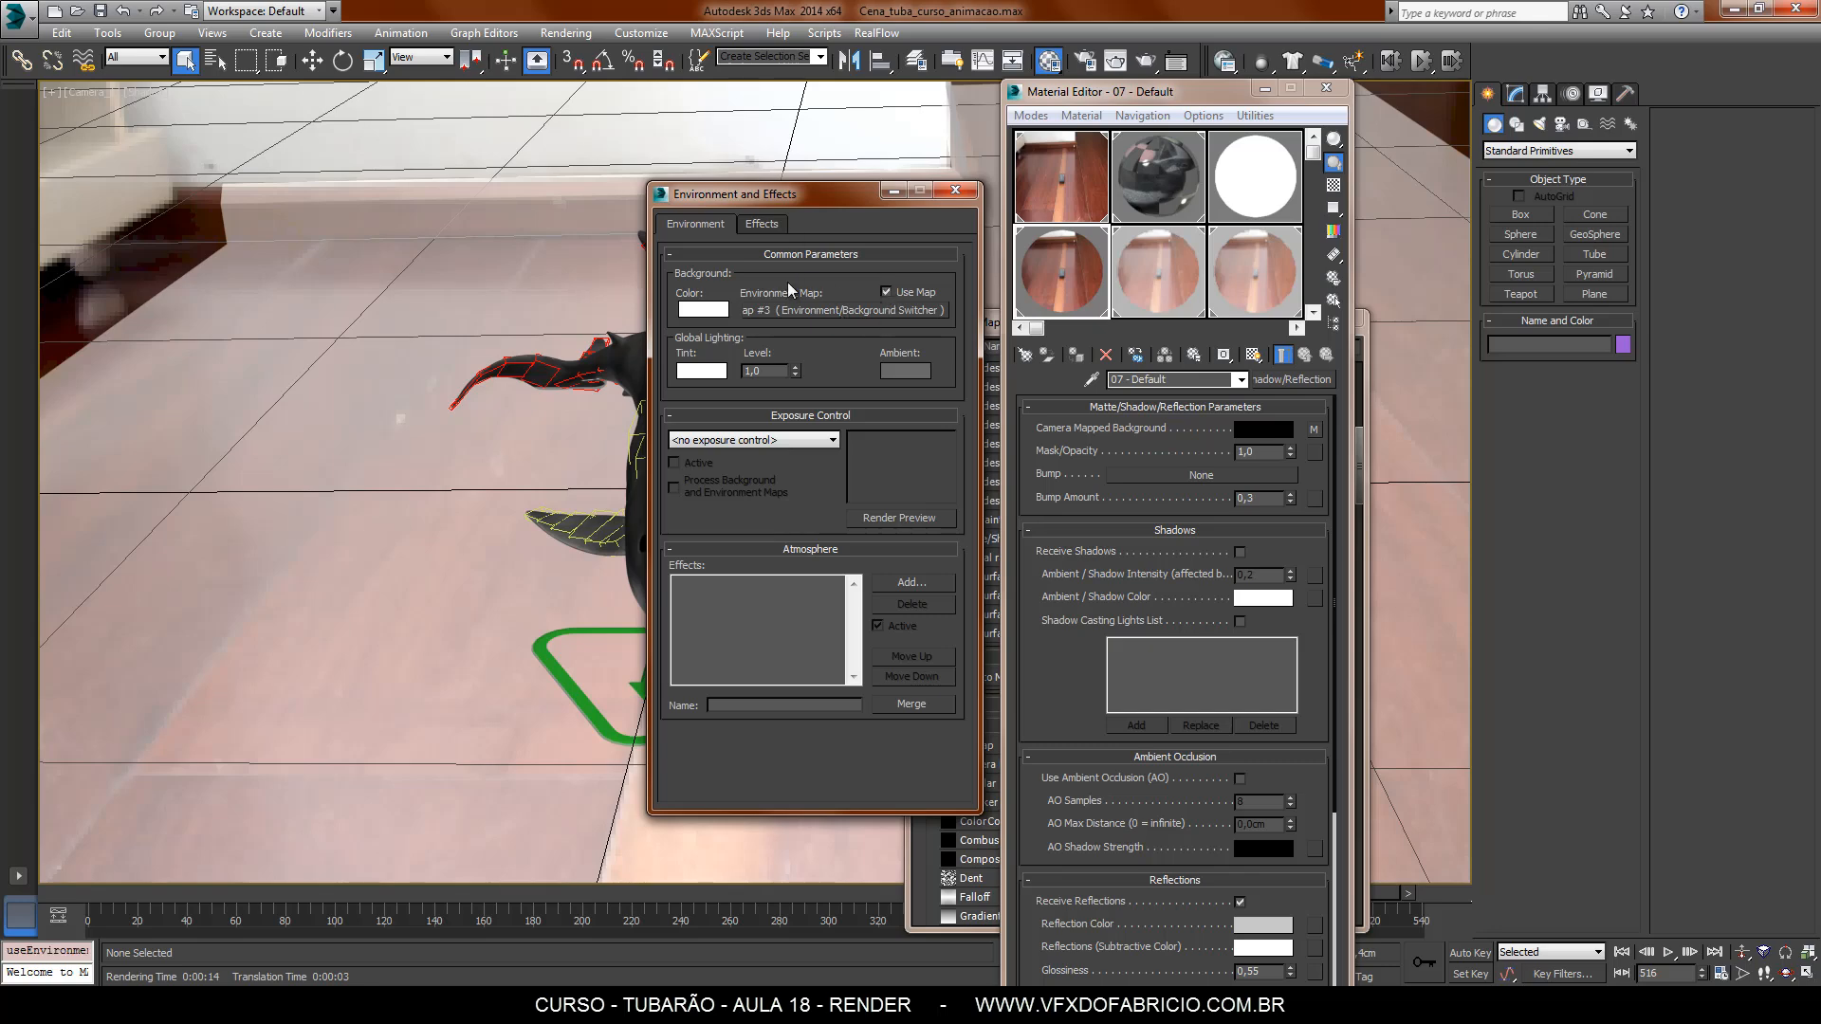
pyautogui.click(955, 191)
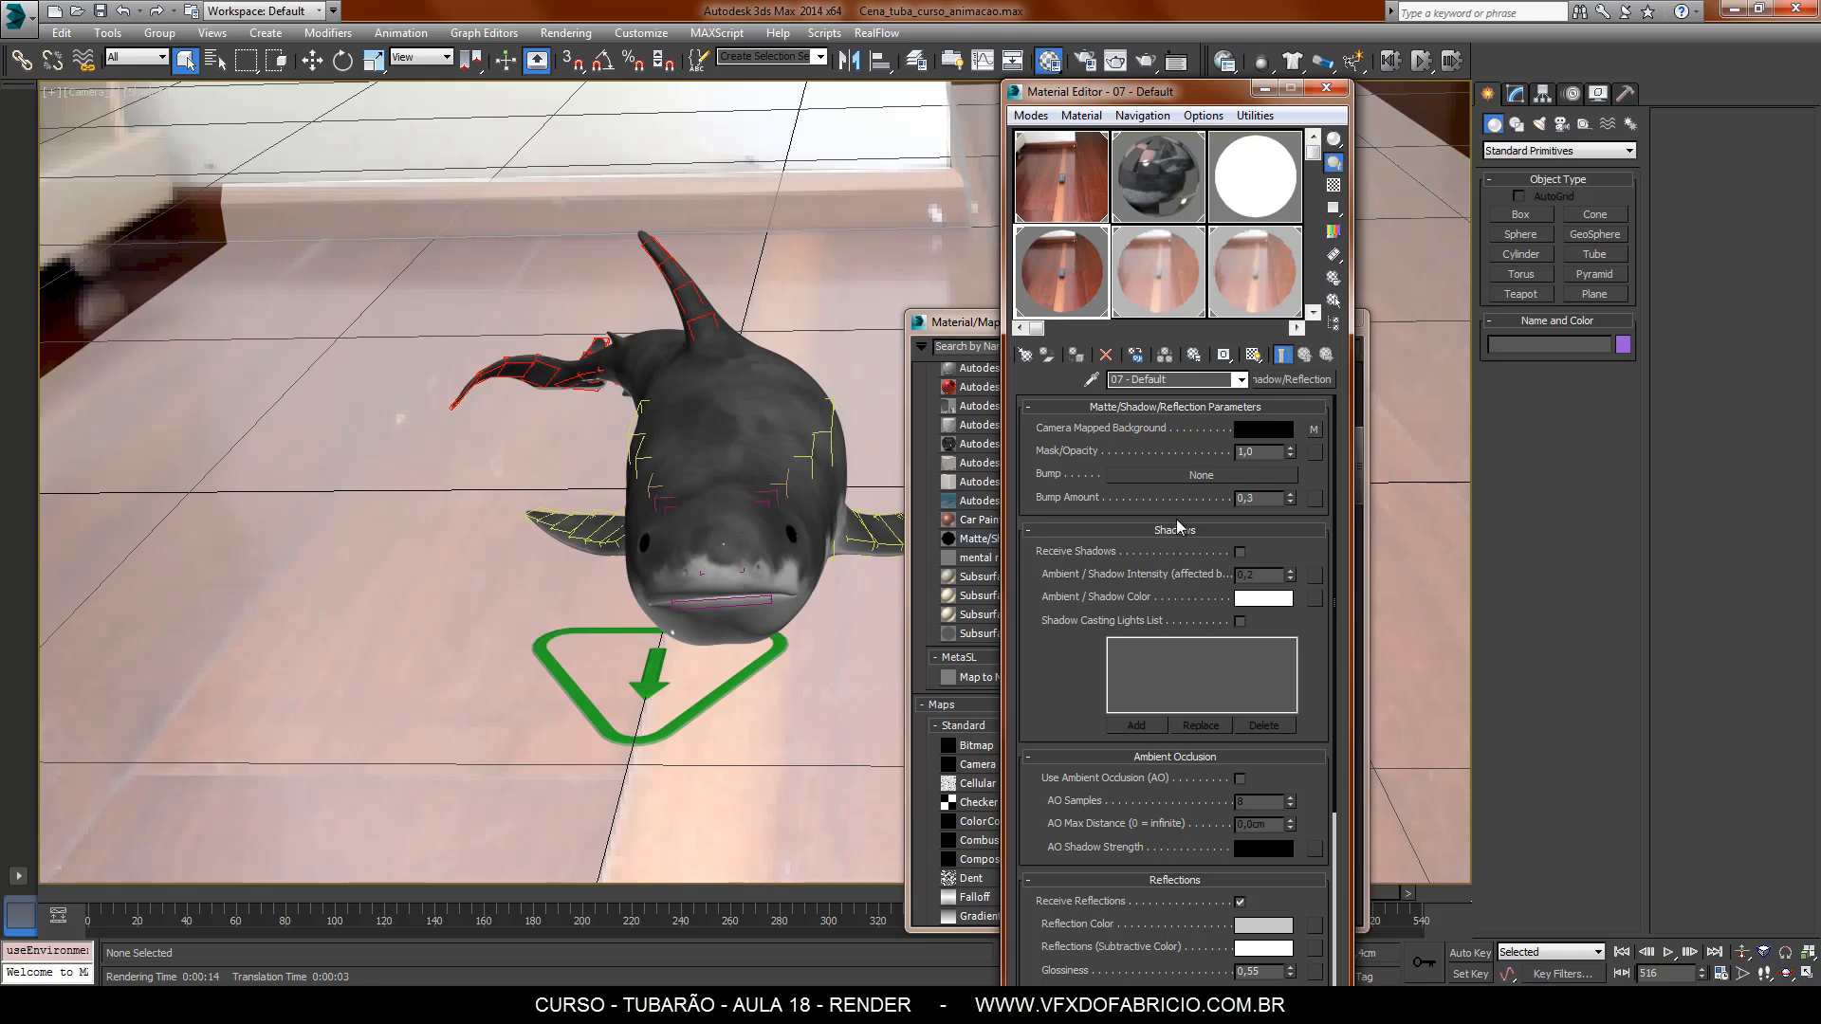
# Turn Receive Shadows and Ambient Occlusion back on in the 07 - Default matte material.
pyautogui.click(1239, 552)
pyautogui.scroll(-3, 1062, 721)
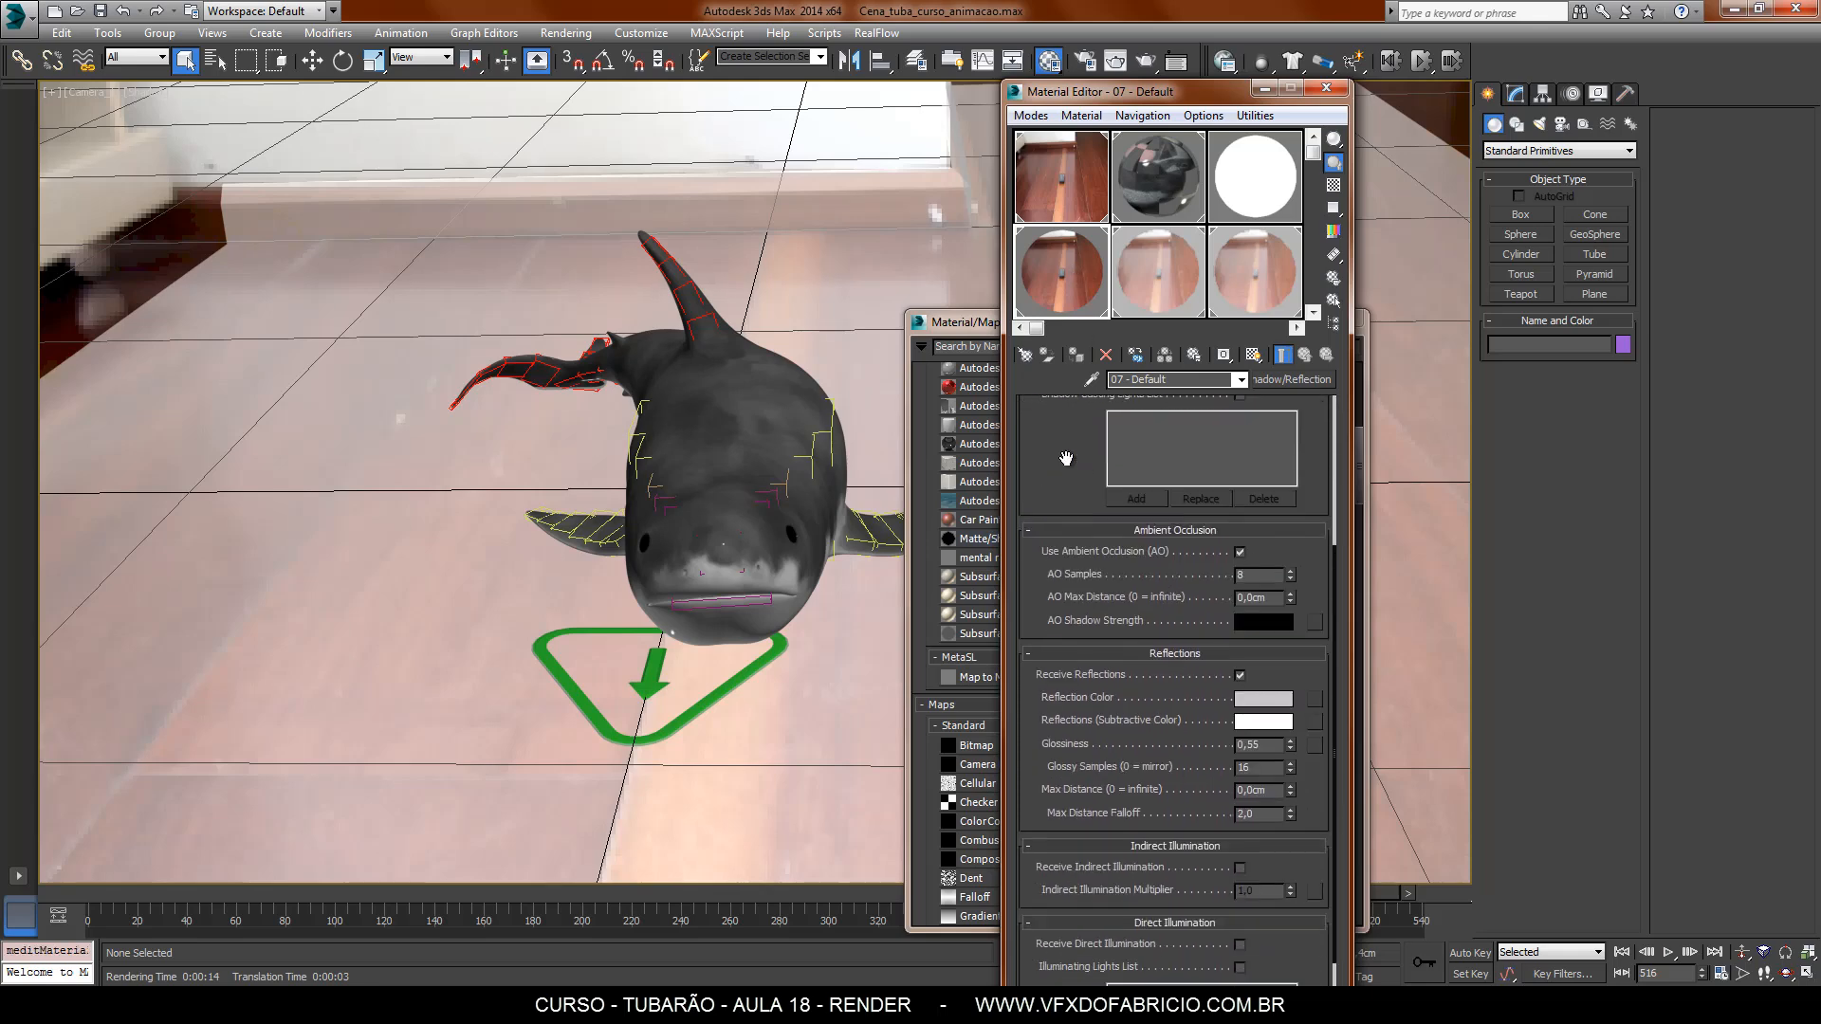
pyautogui.scroll(3, 1067, 794)
# Make the shark mesh Box001 visible to the camera again in its object properties, deselect it, and render frame 516.
pyautogui.click(715, 413)
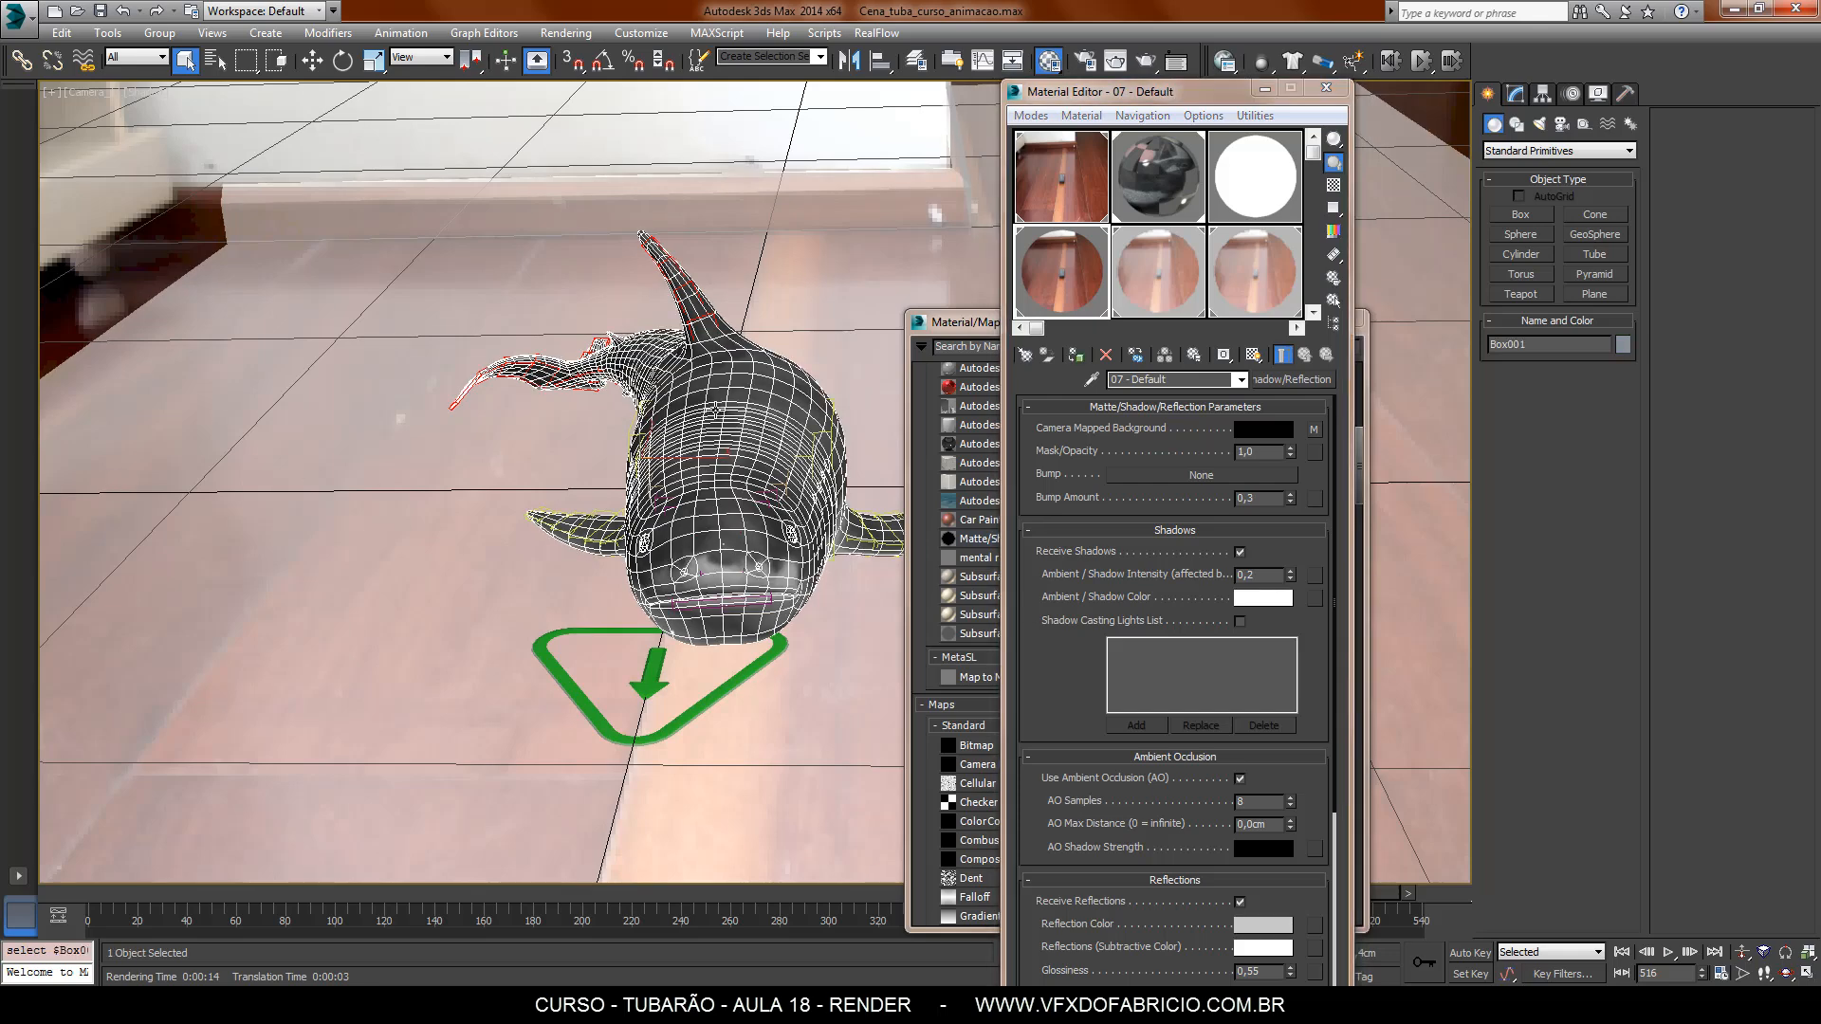
pyautogui.rightClick(715, 414)
pyautogui.click(777, 520)
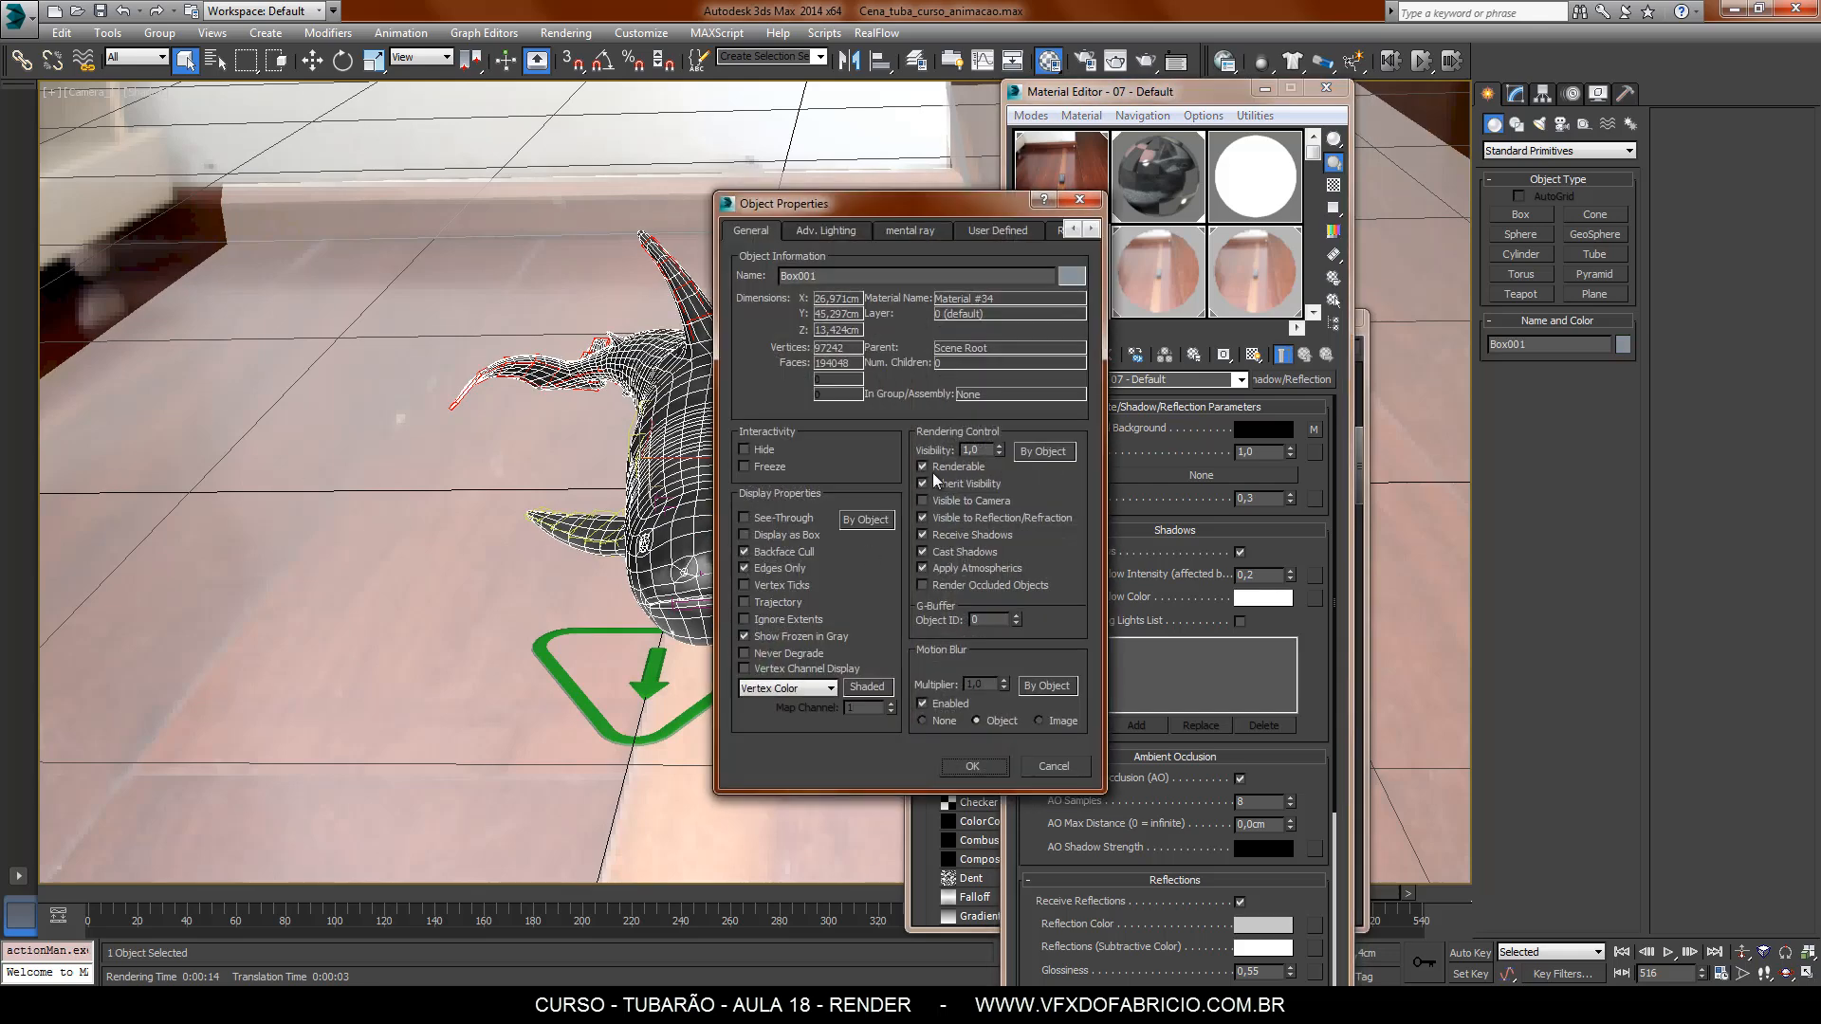
pyautogui.click(924, 500)
pyautogui.click(972, 766)
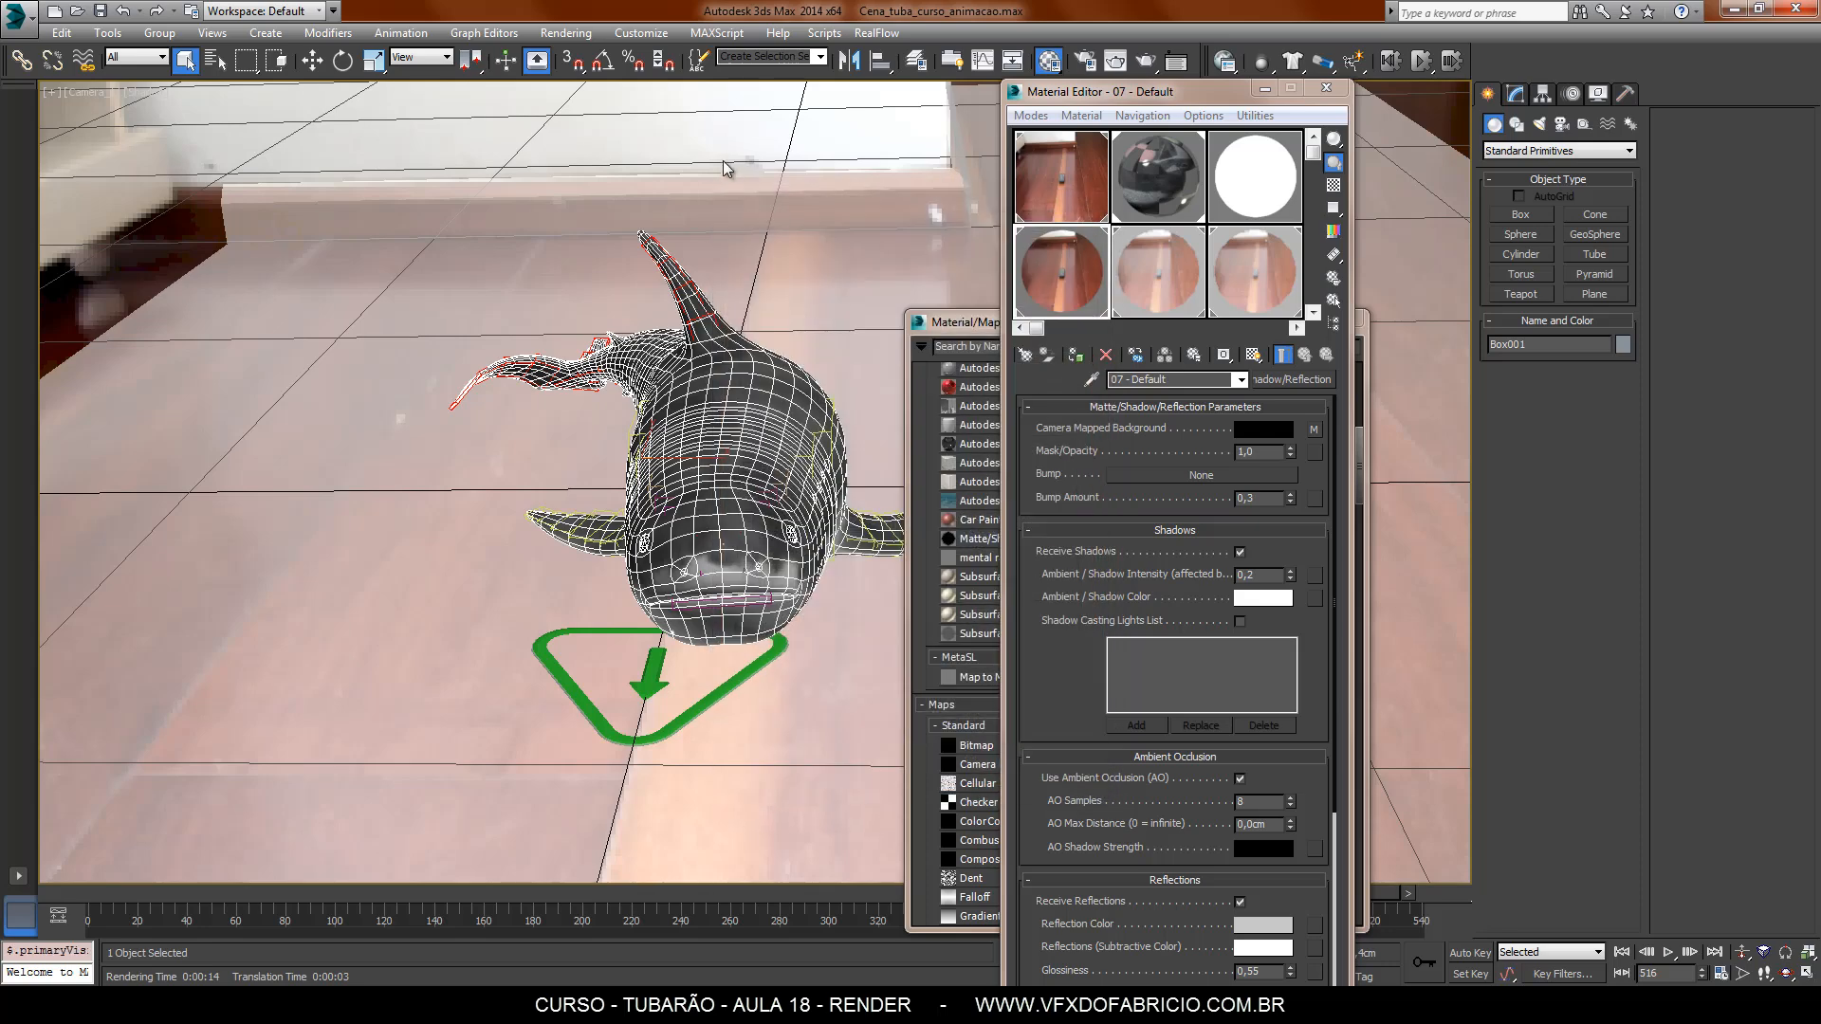
pyautogui.click(727, 166)
pyautogui.hotkey('shift', 'q')
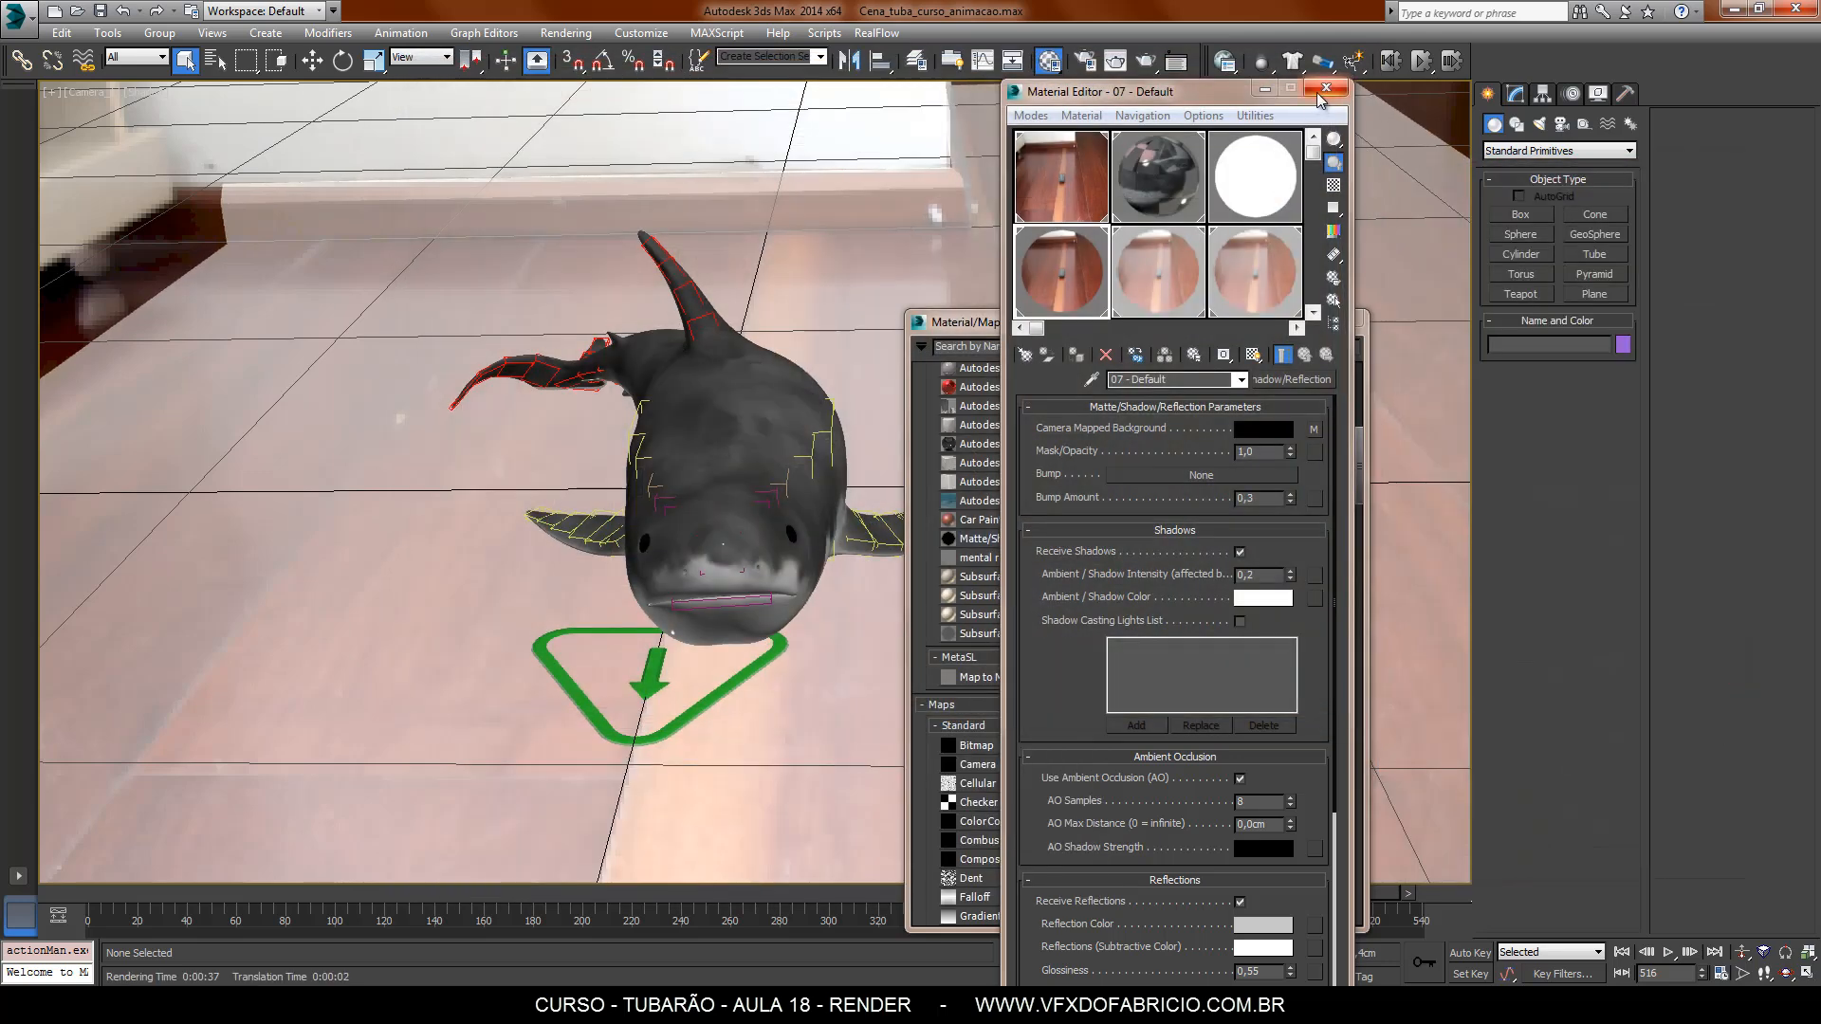
# Close the Material/Map Browser and the Material Editor.
pyautogui.click(971, 324)
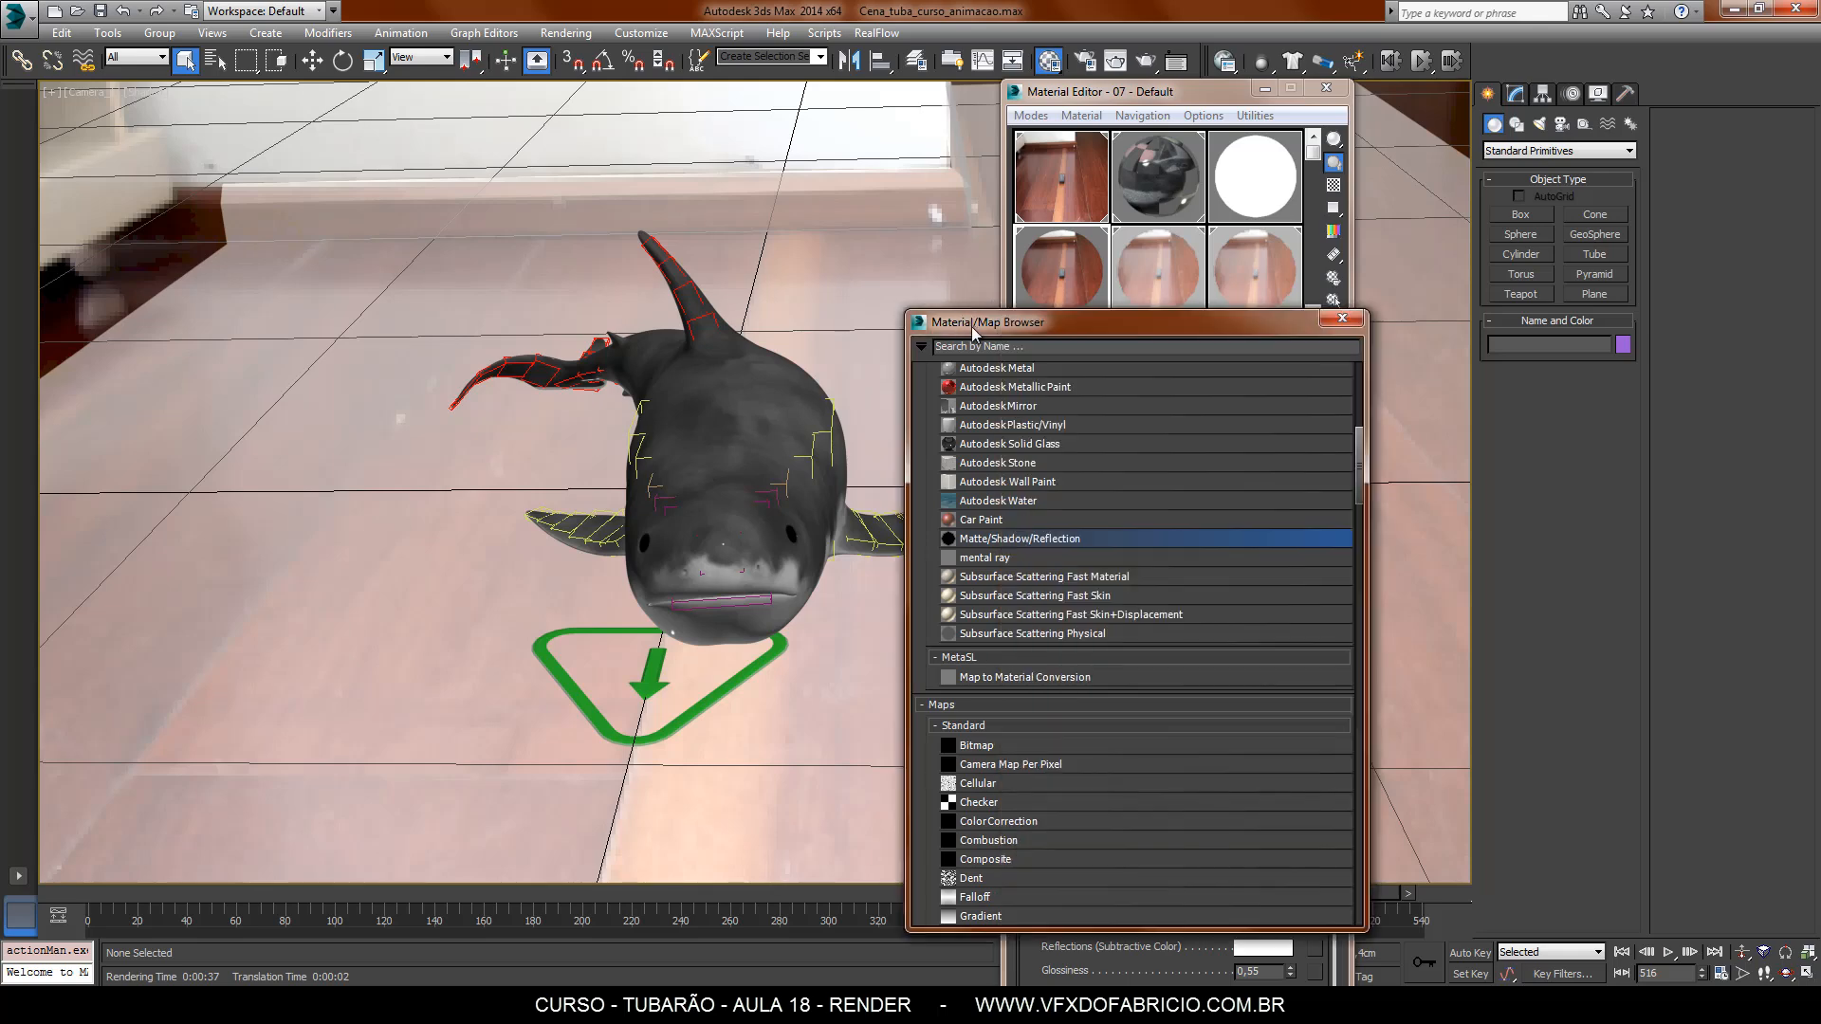
pyautogui.click(1342, 321)
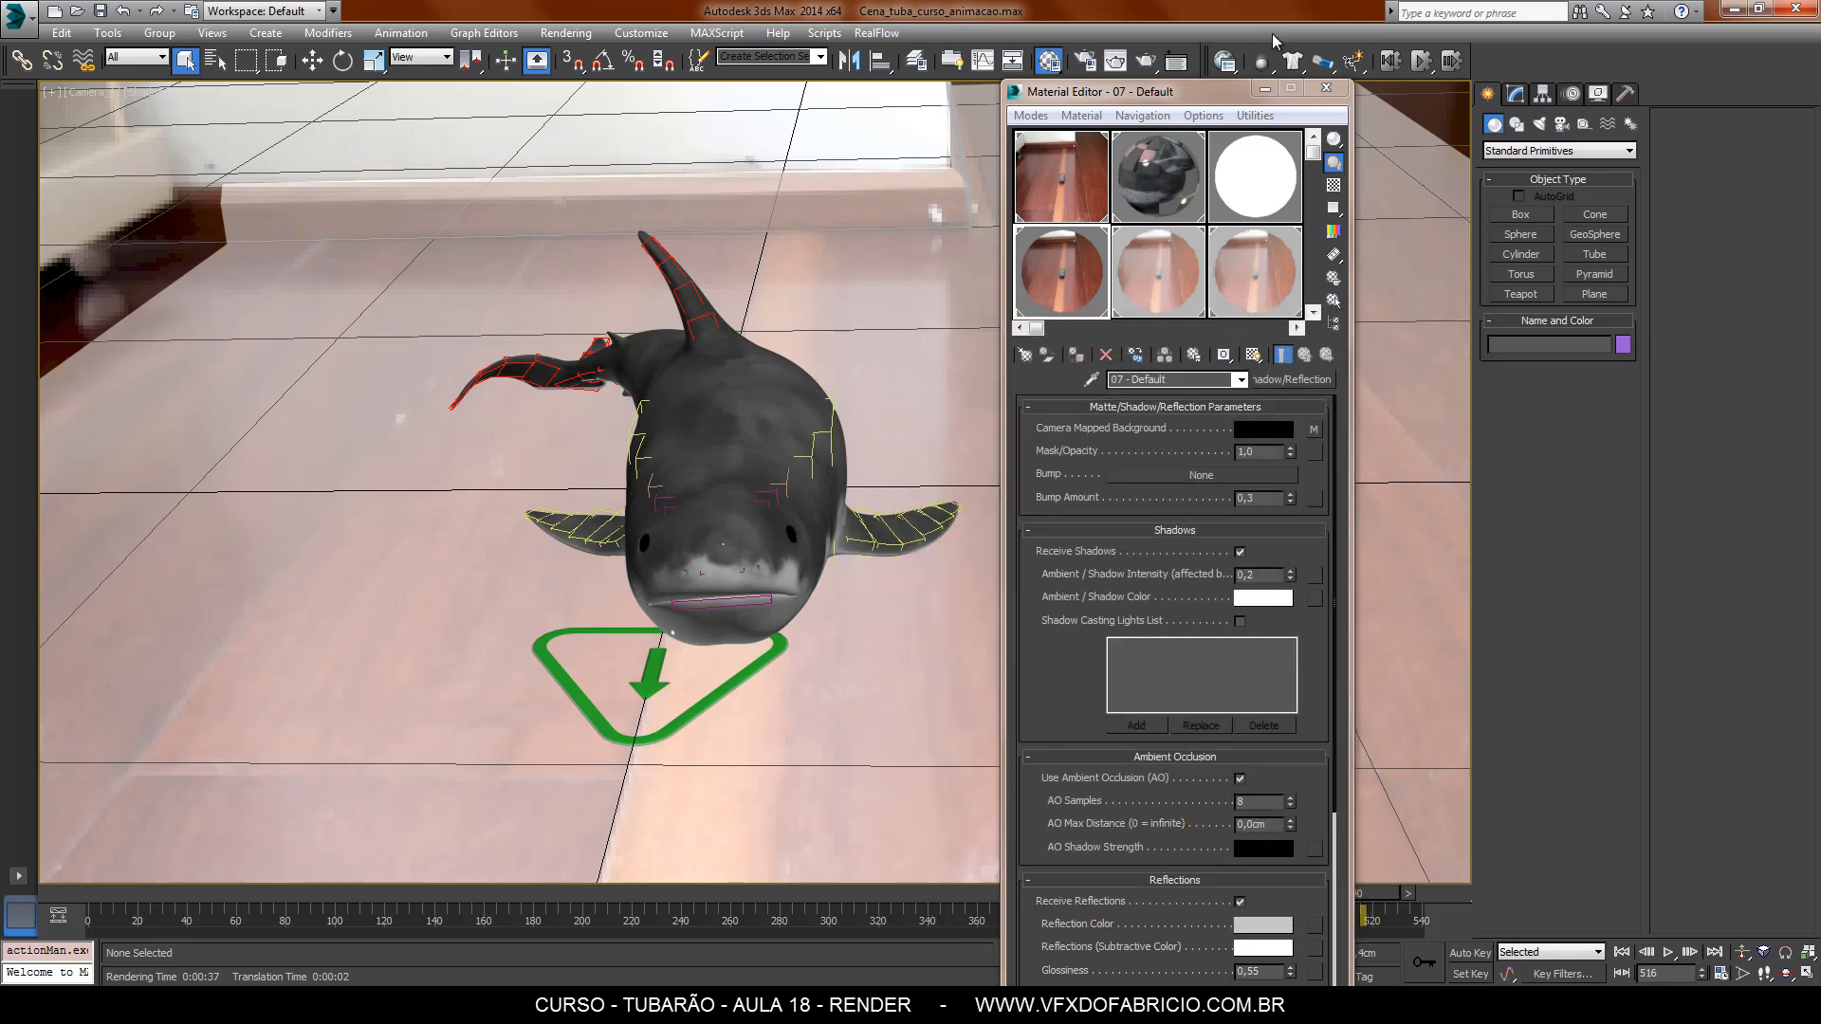
pyautogui.click(1326, 87)
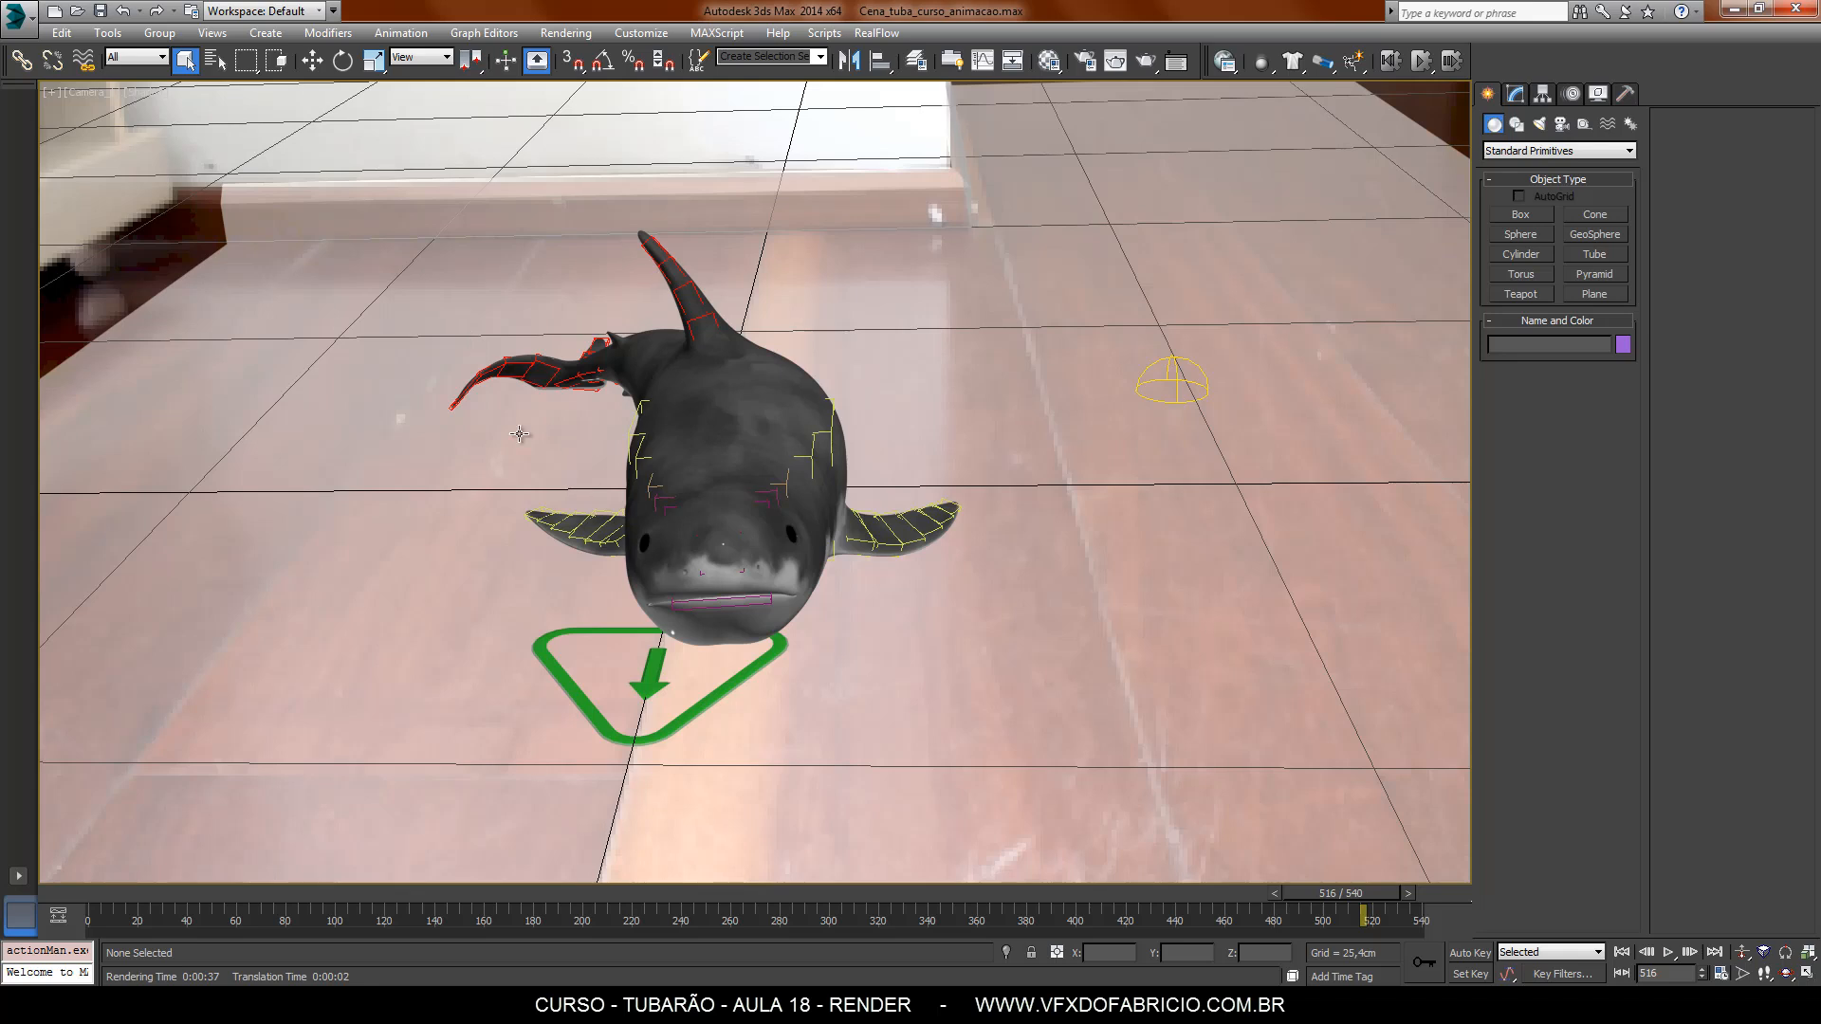
# Make the floor plane Plane001 invisible to the camera in its object properties and deselect it.
pyautogui.click(918, 334)
pyautogui.rightClick(918, 333)
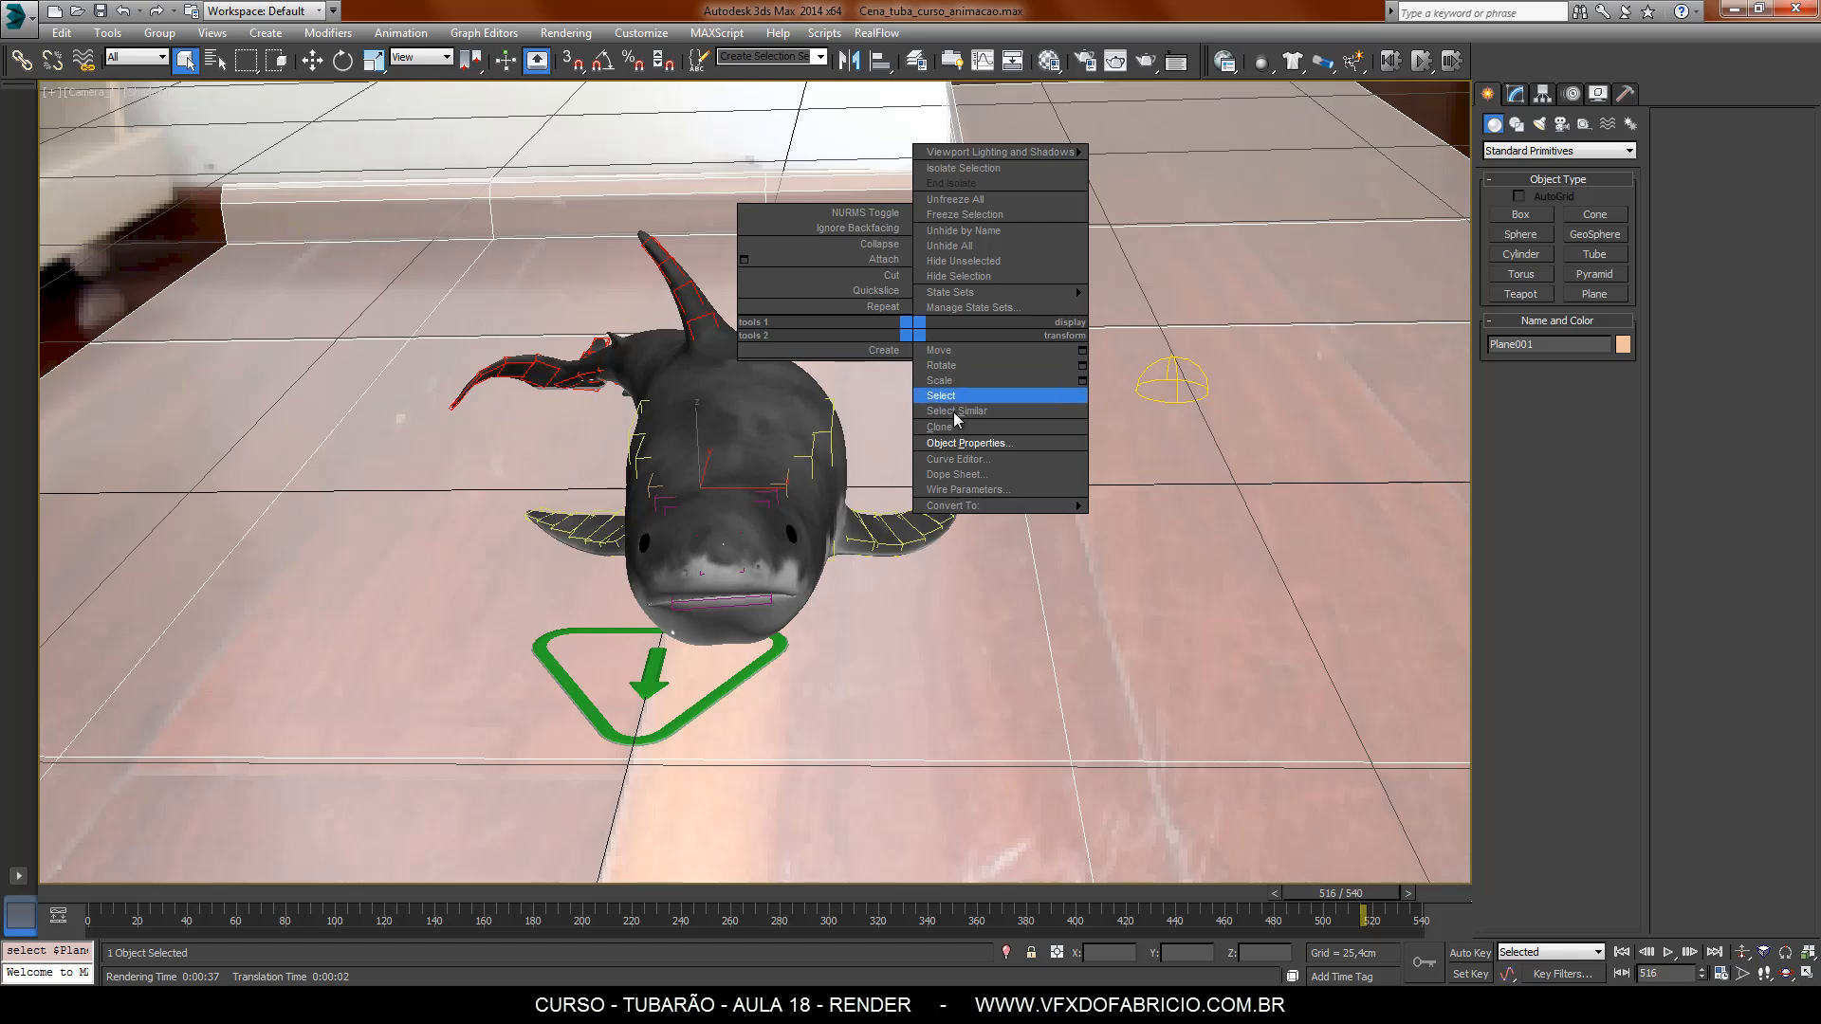
pyautogui.click(957, 444)
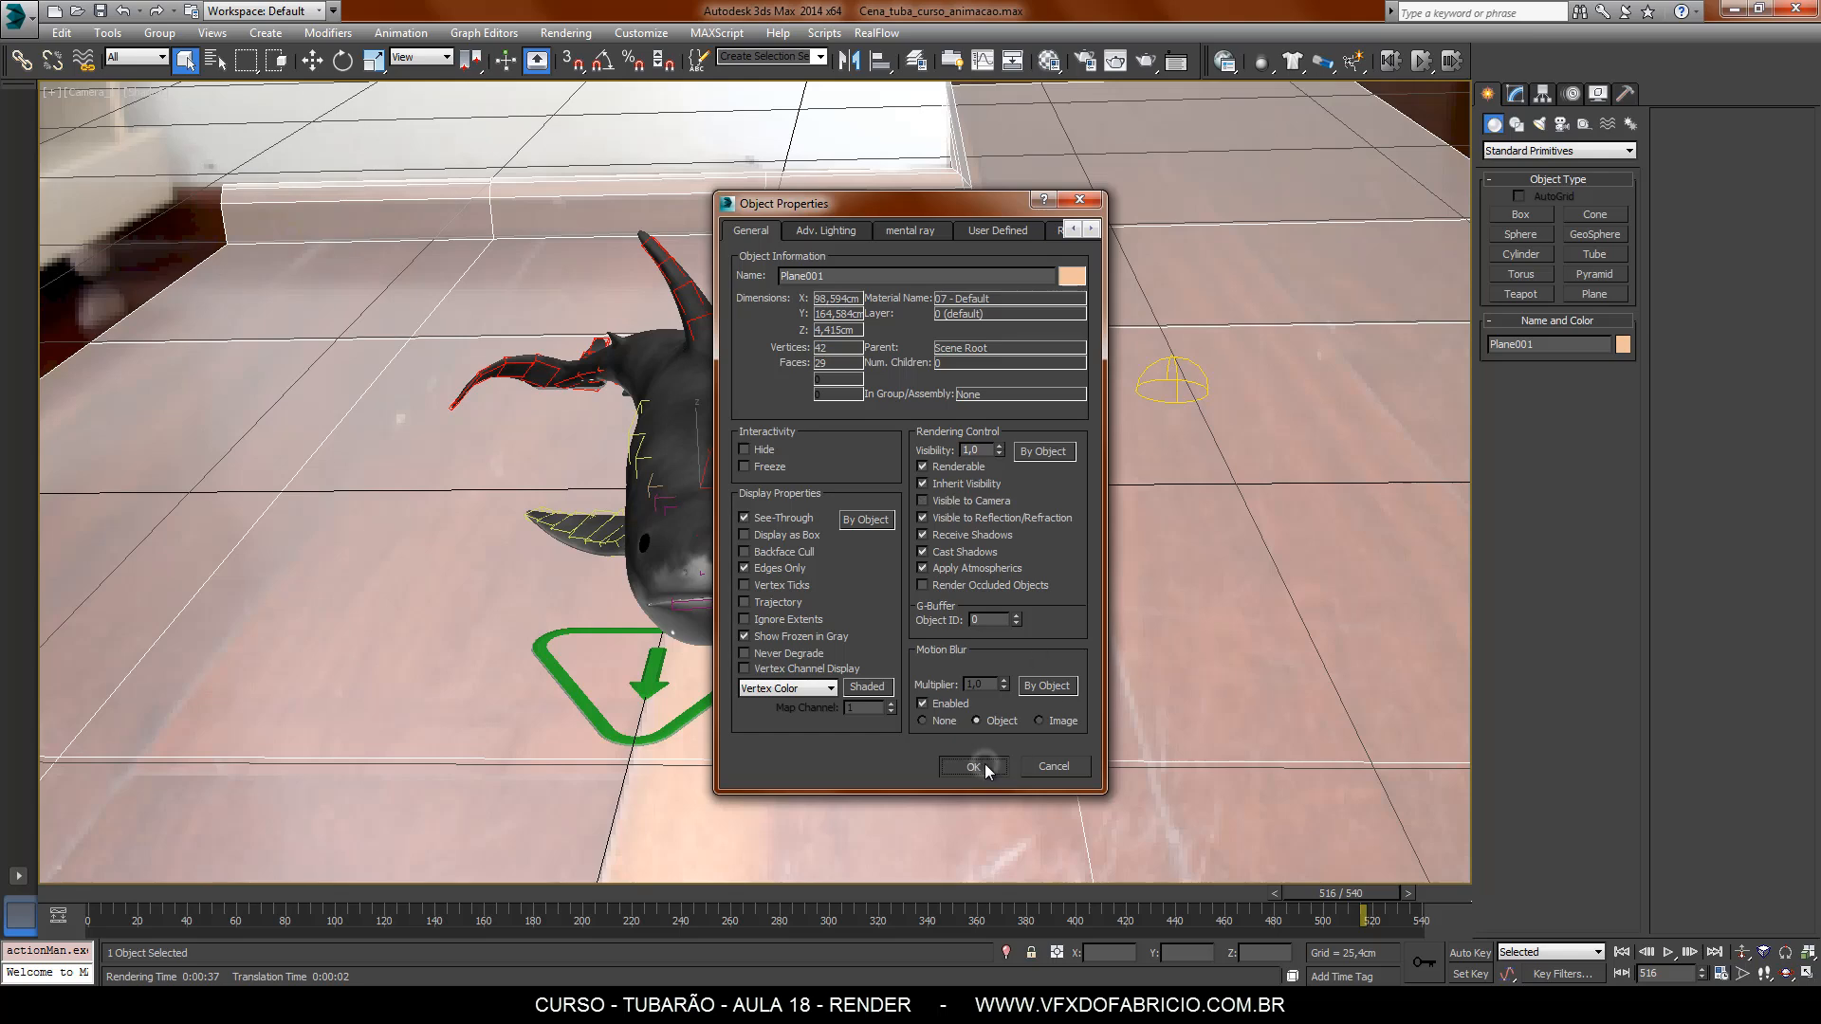
pyautogui.click(756, 168)
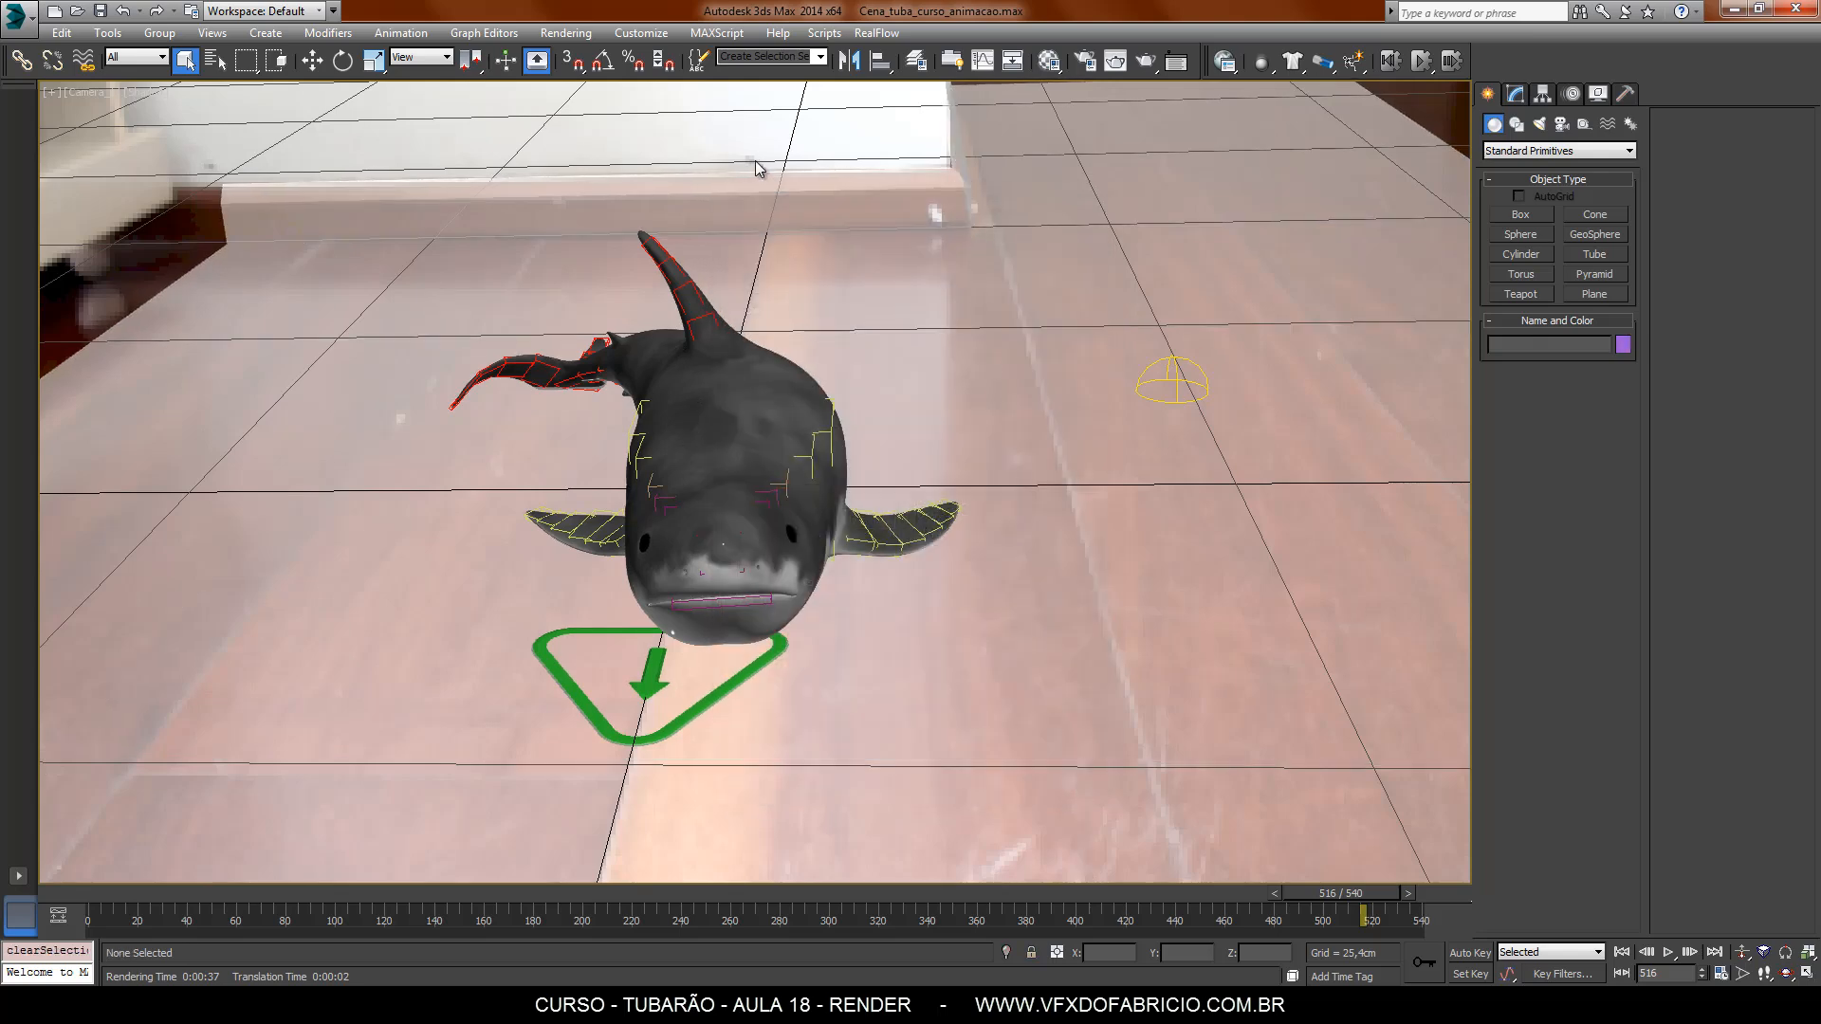
# Set the render to the active time segment 0 to 540 with the HDTV (video) output size at 1280x720.
pyautogui.press('F10')
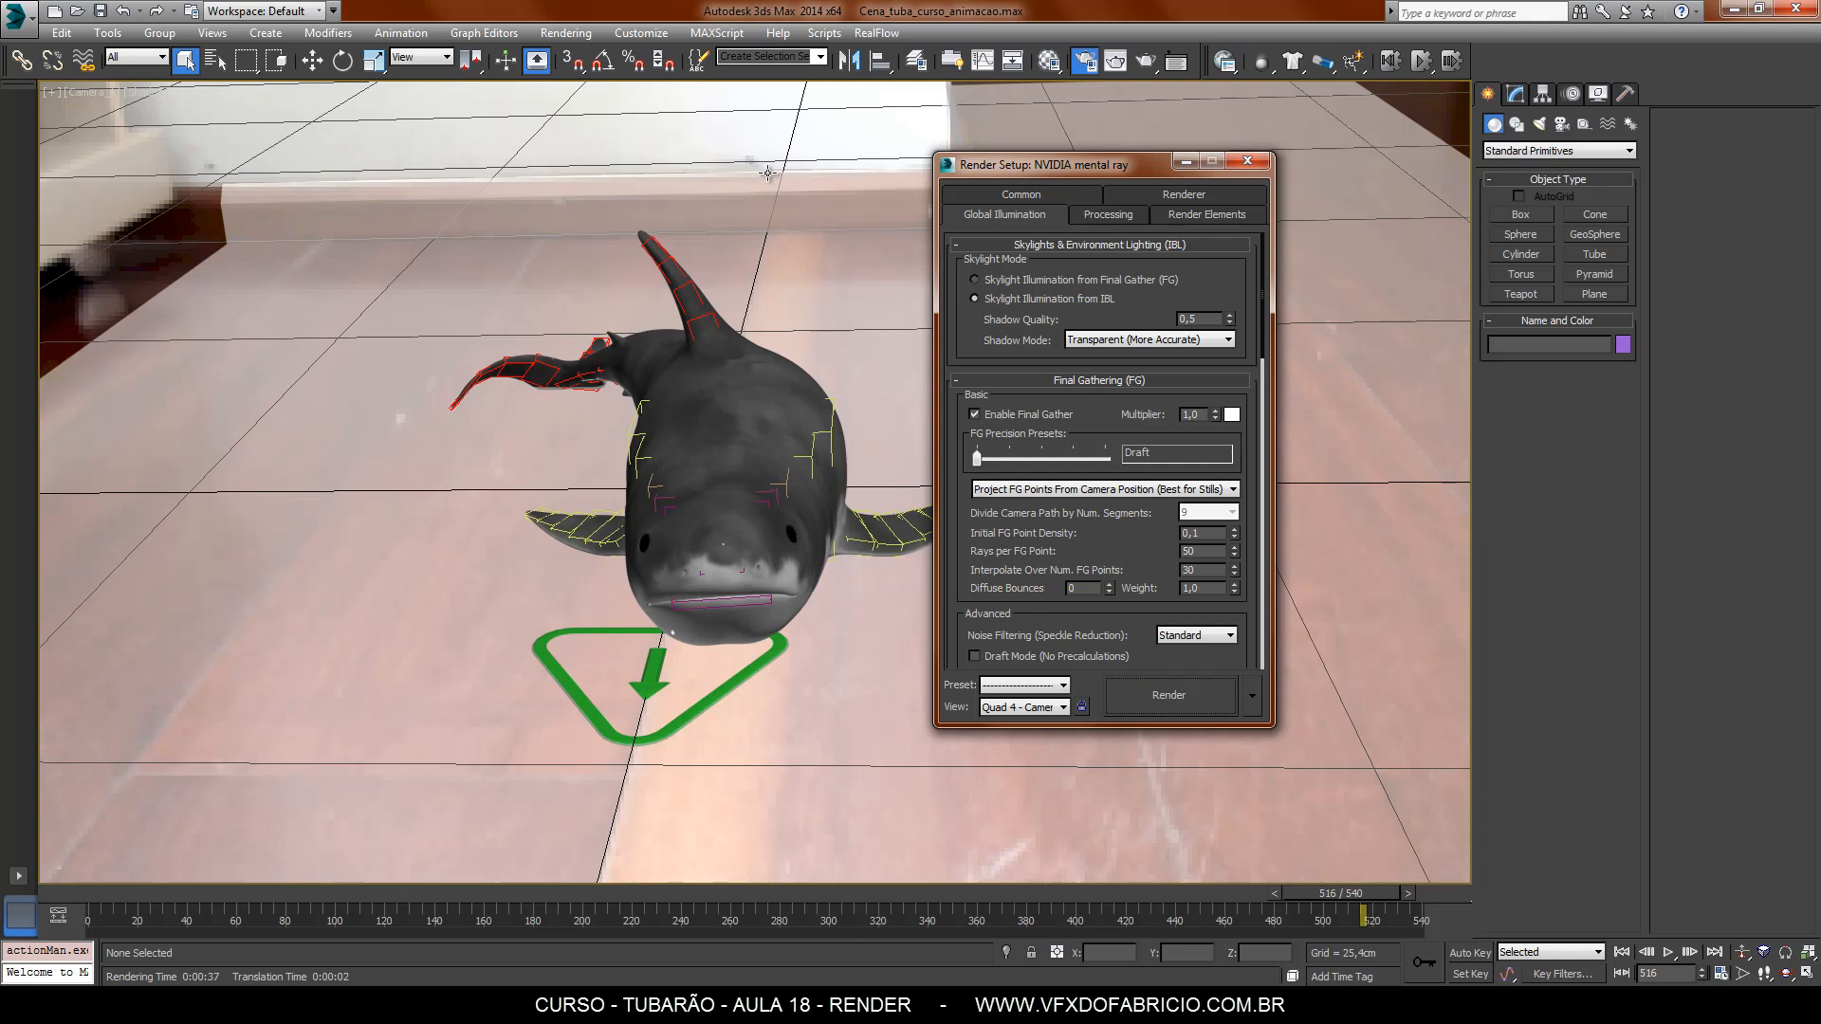
pyautogui.click(1033, 196)
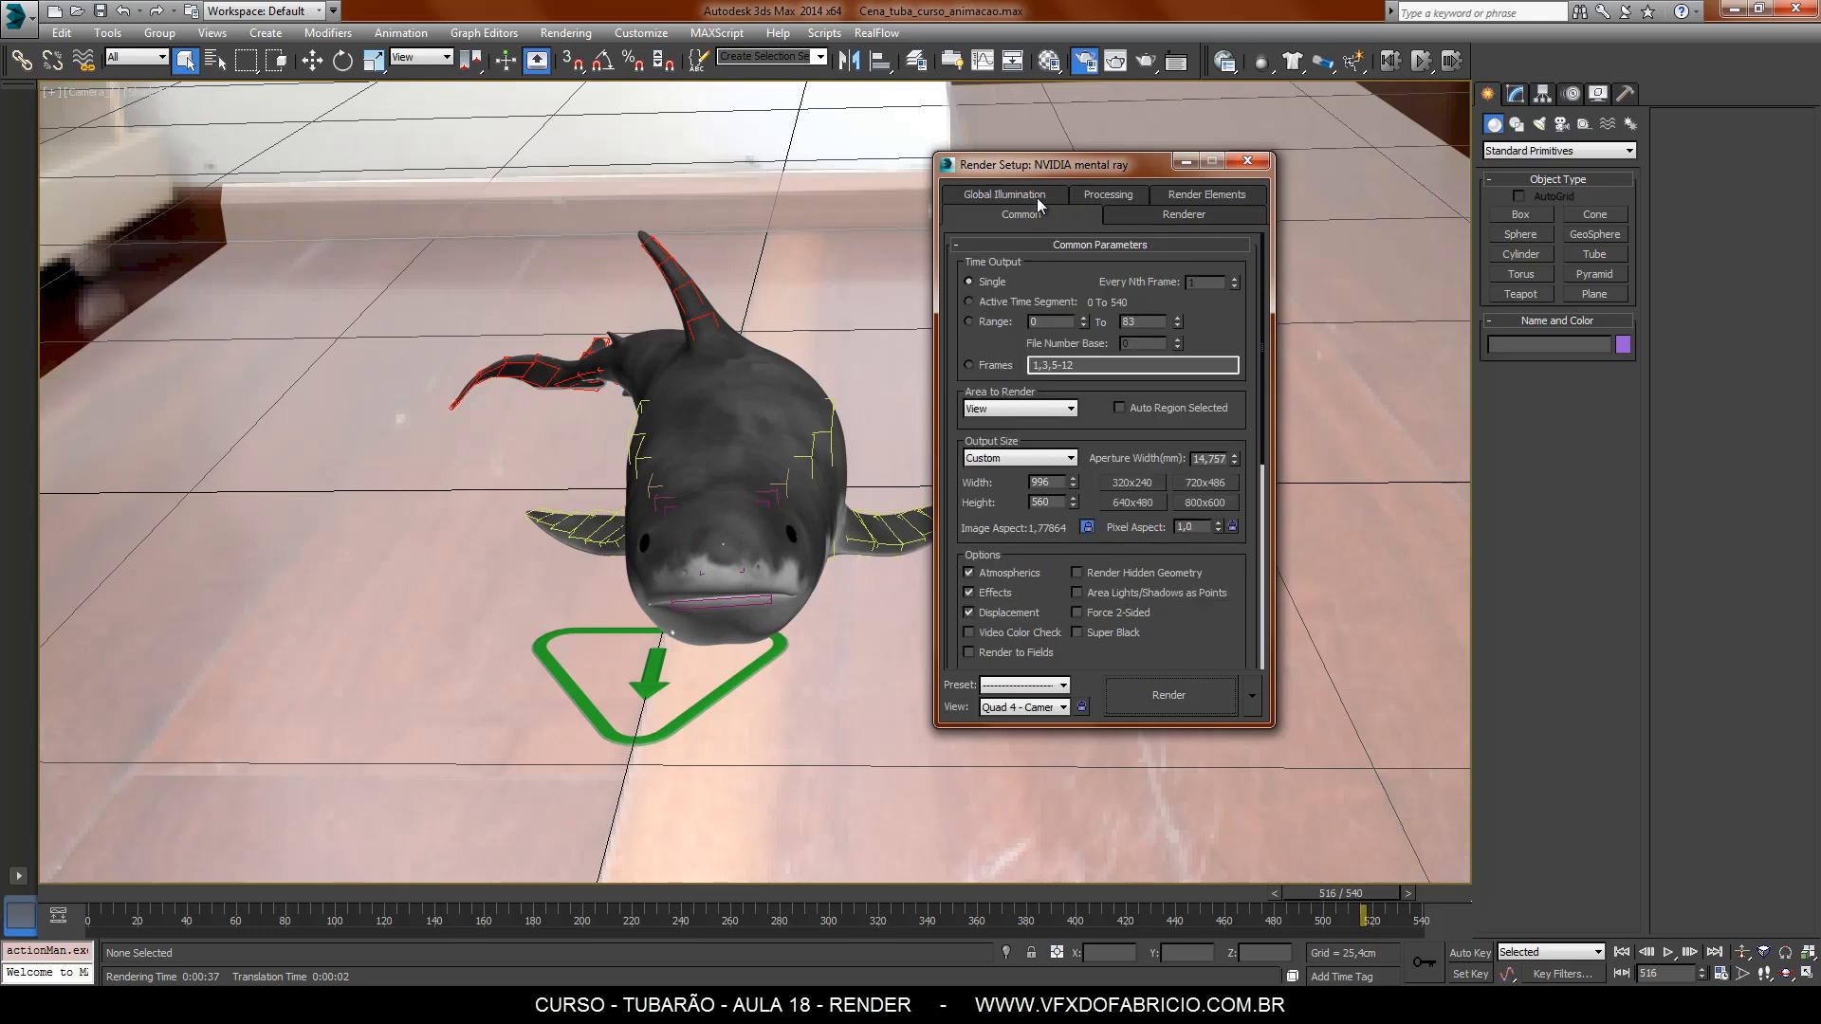
pyautogui.click(969, 301)
pyautogui.moveTo(1057, 502); pyautogui.dragTo(969, 502)
pyautogui.write('720')
pyautogui.press('Return')
pyautogui.click(1051, 461)
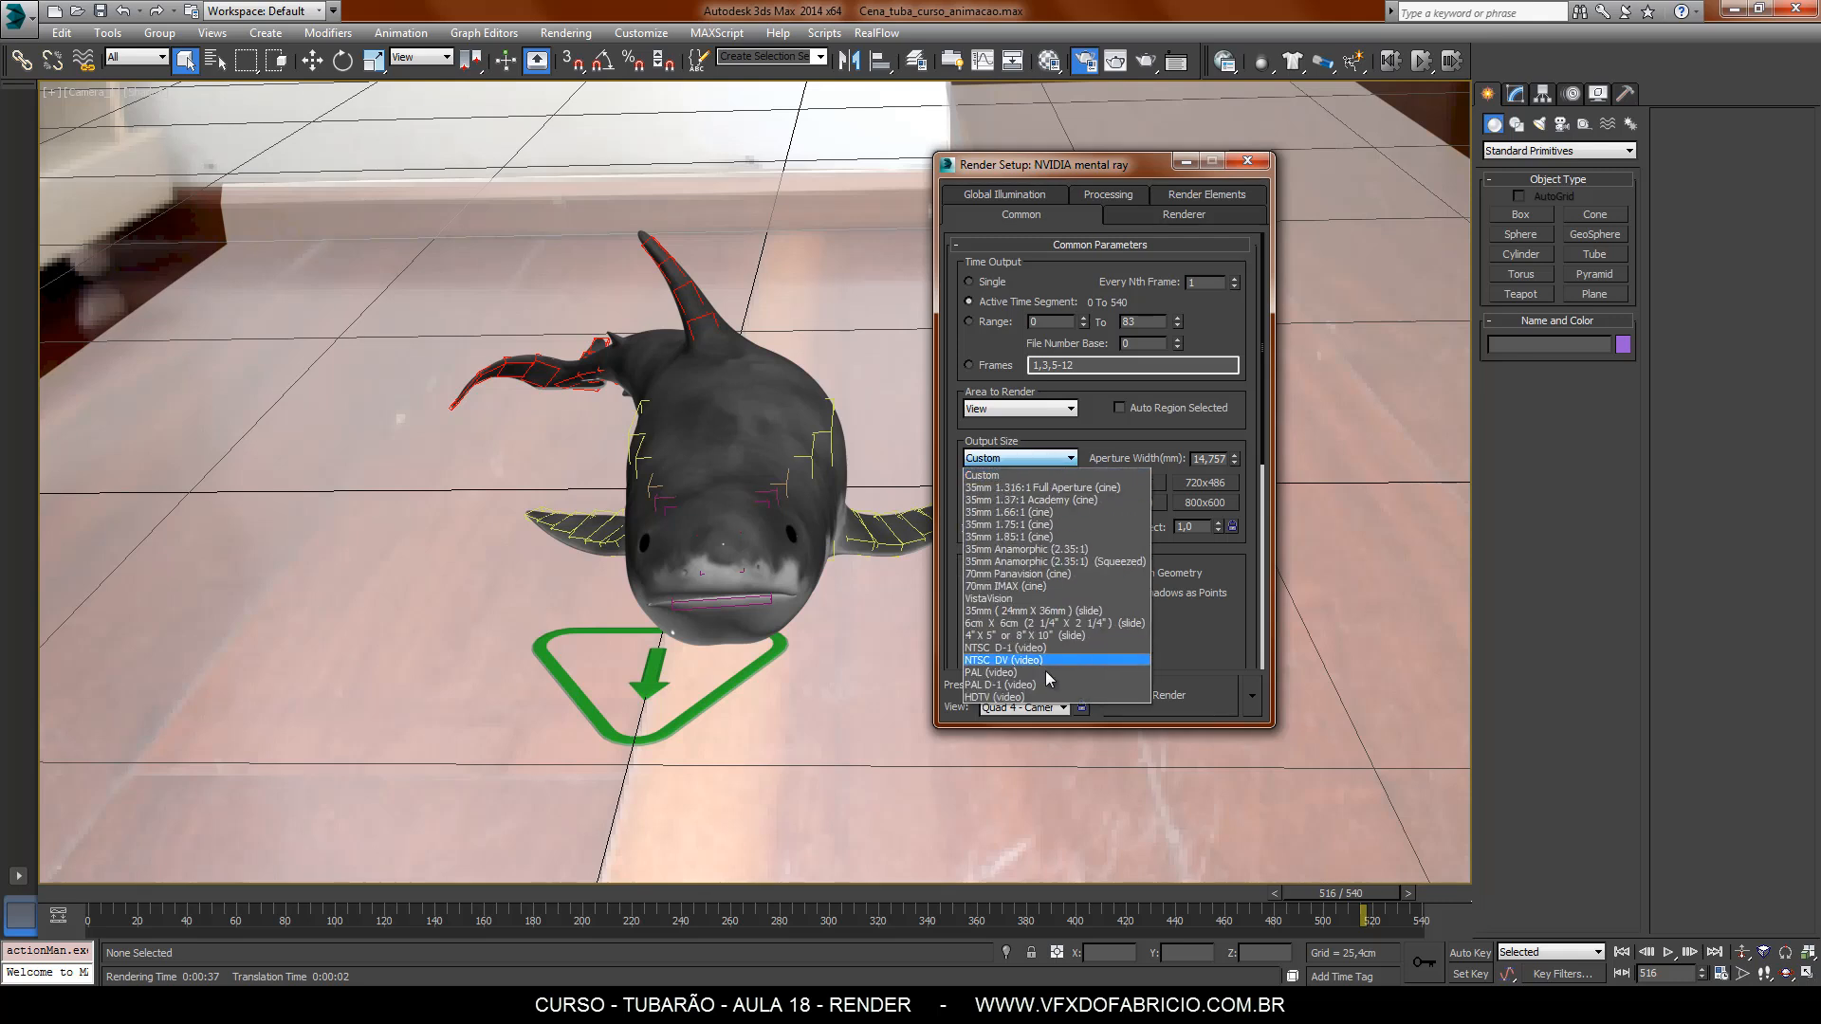
pyautogui.click(986, 697)
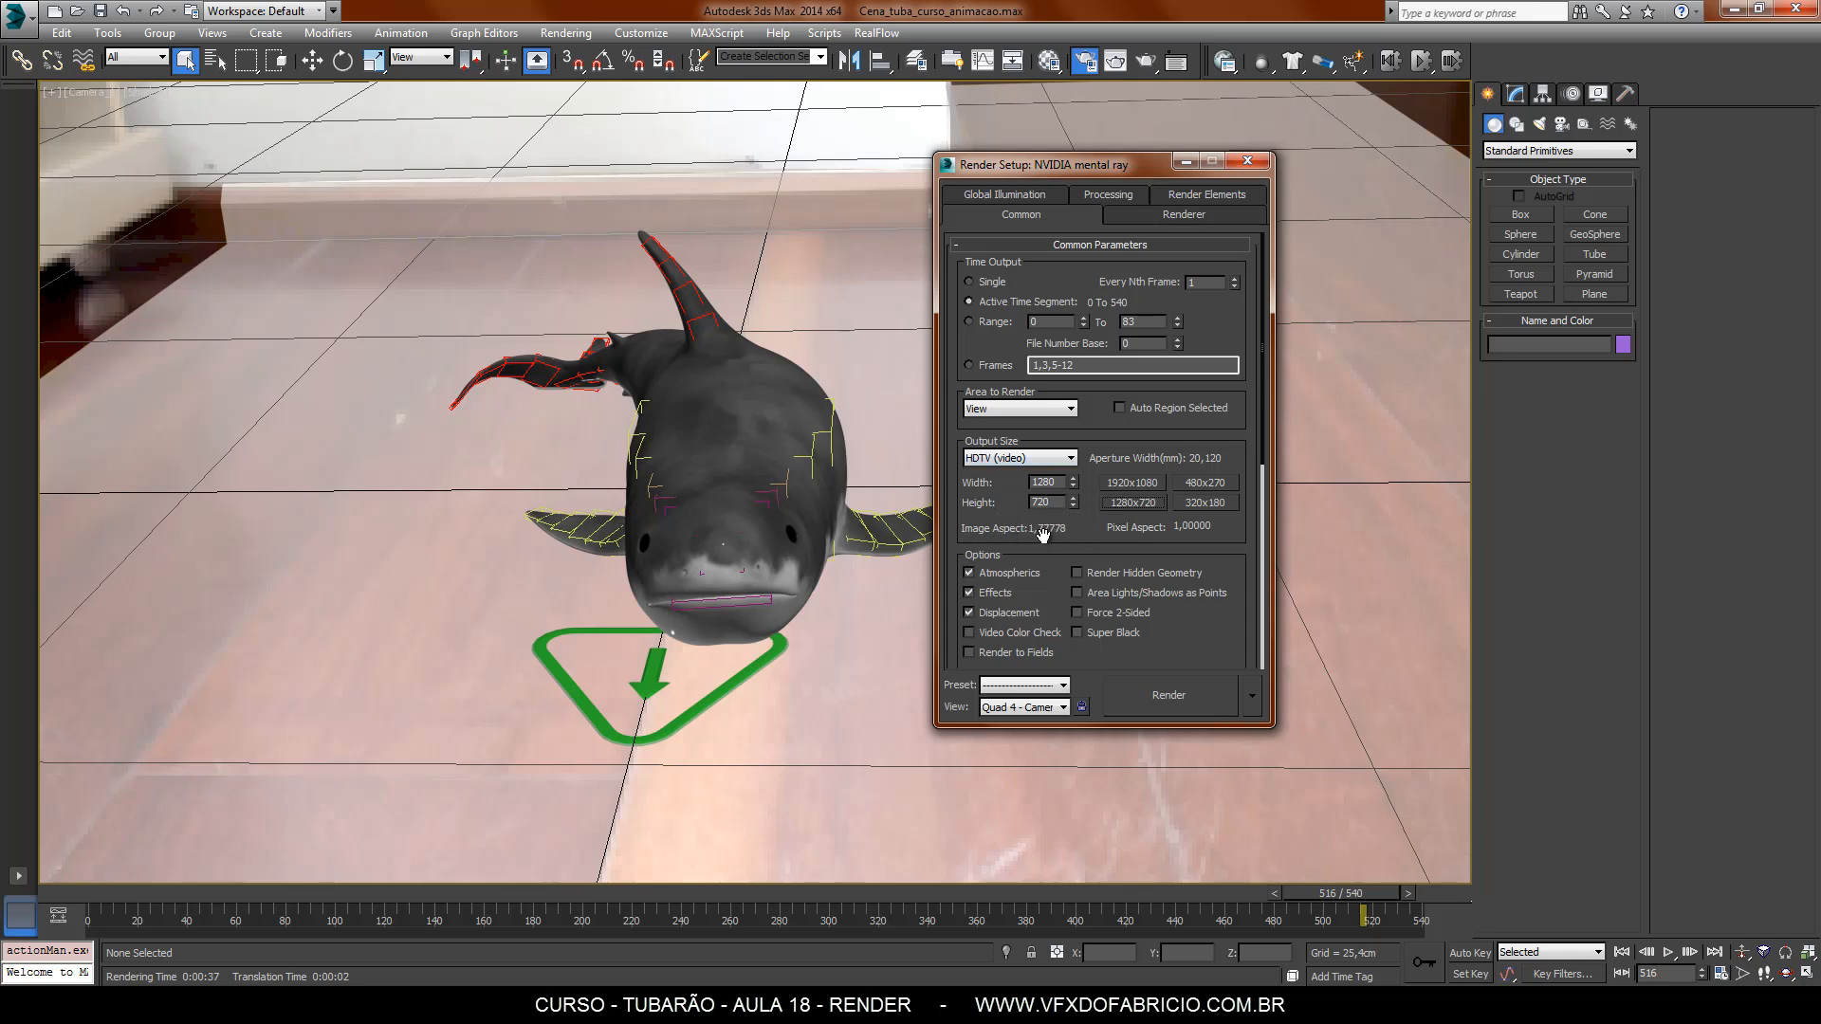
# Open the render output file settings, create a folder named Render inside Material Bruto, and enter it.
pyautogui.scroll(-5, 1086, 547)
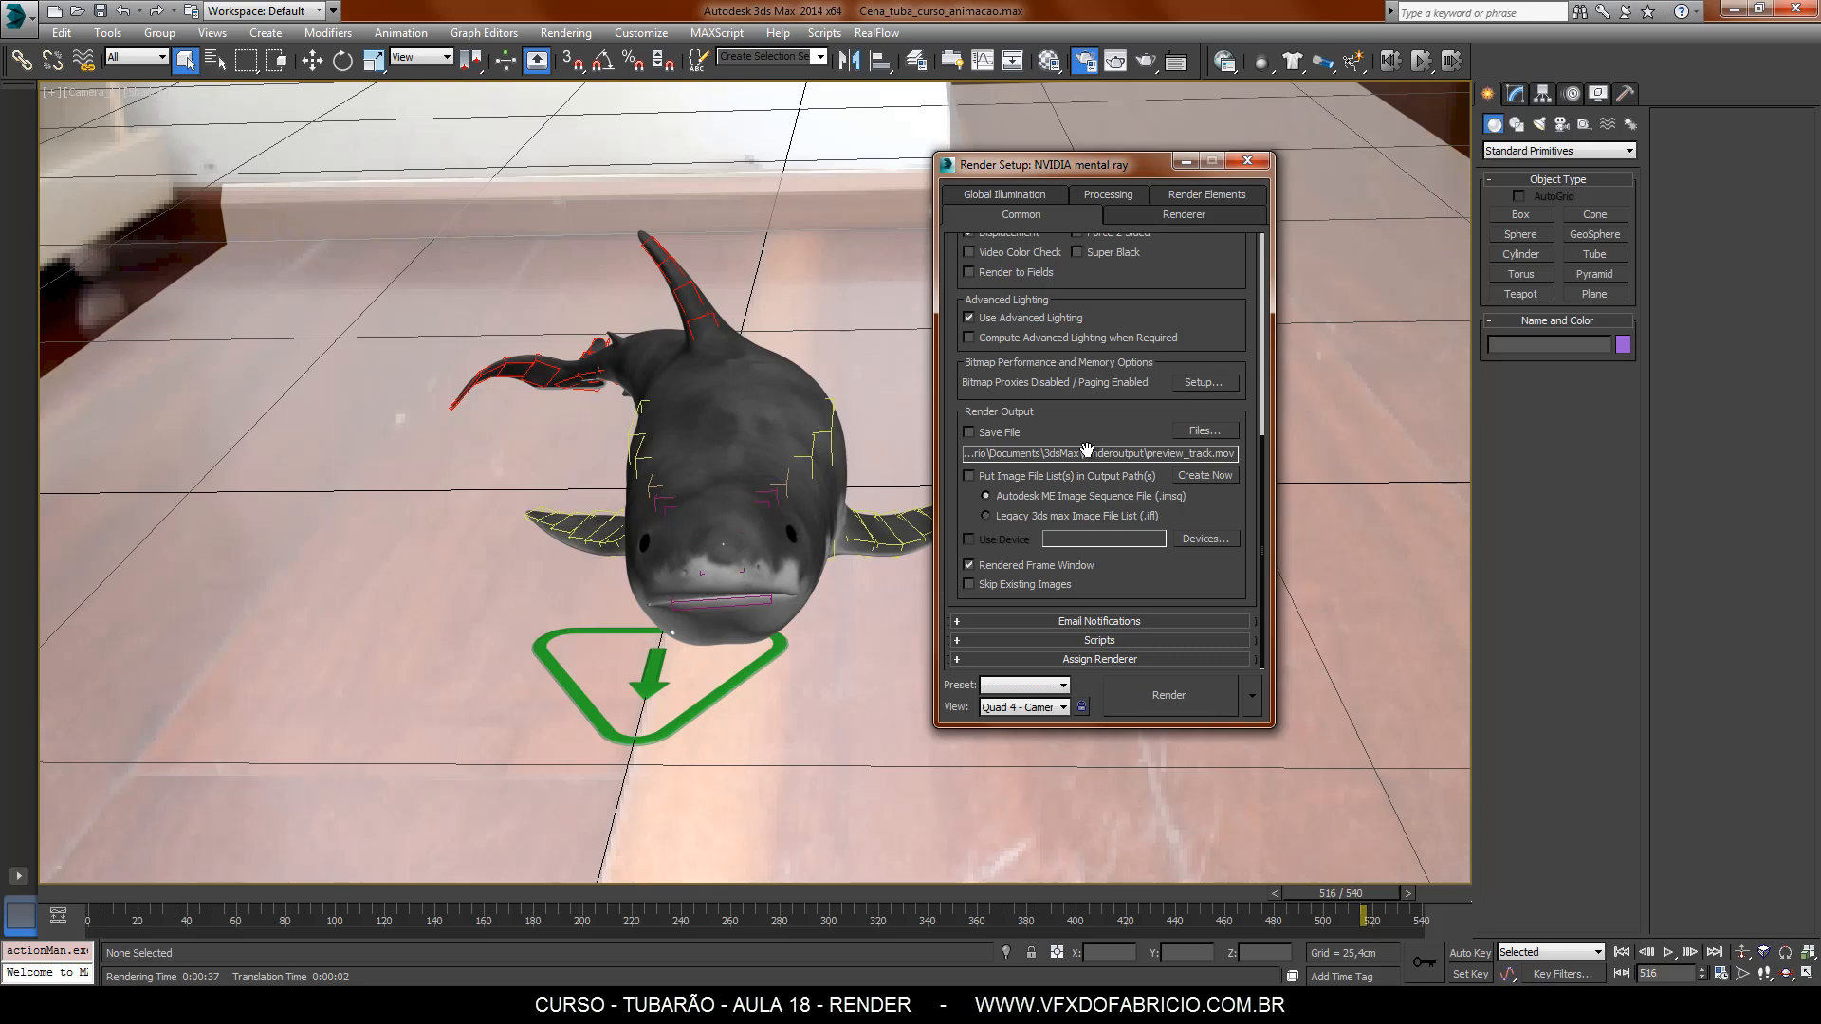
pyautogui.click(1204, 431)
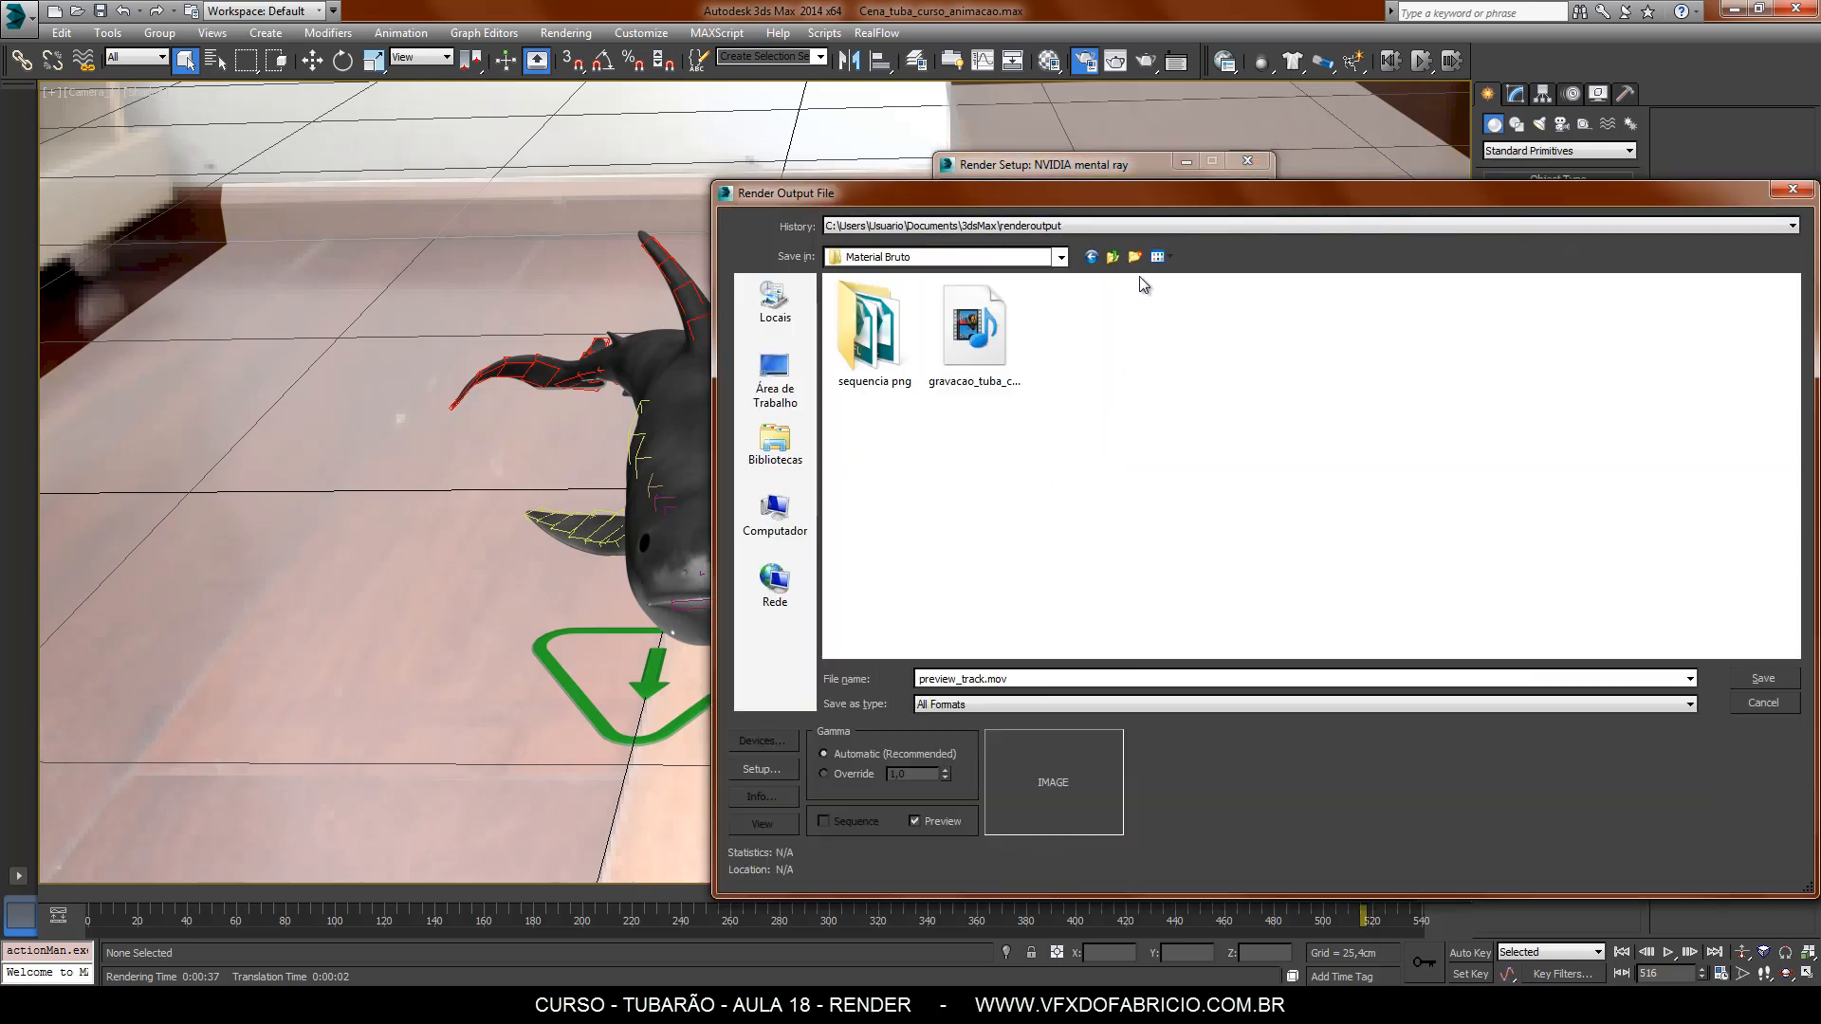
pyautogui.click(1135, 256)
pyautogui.write('R')
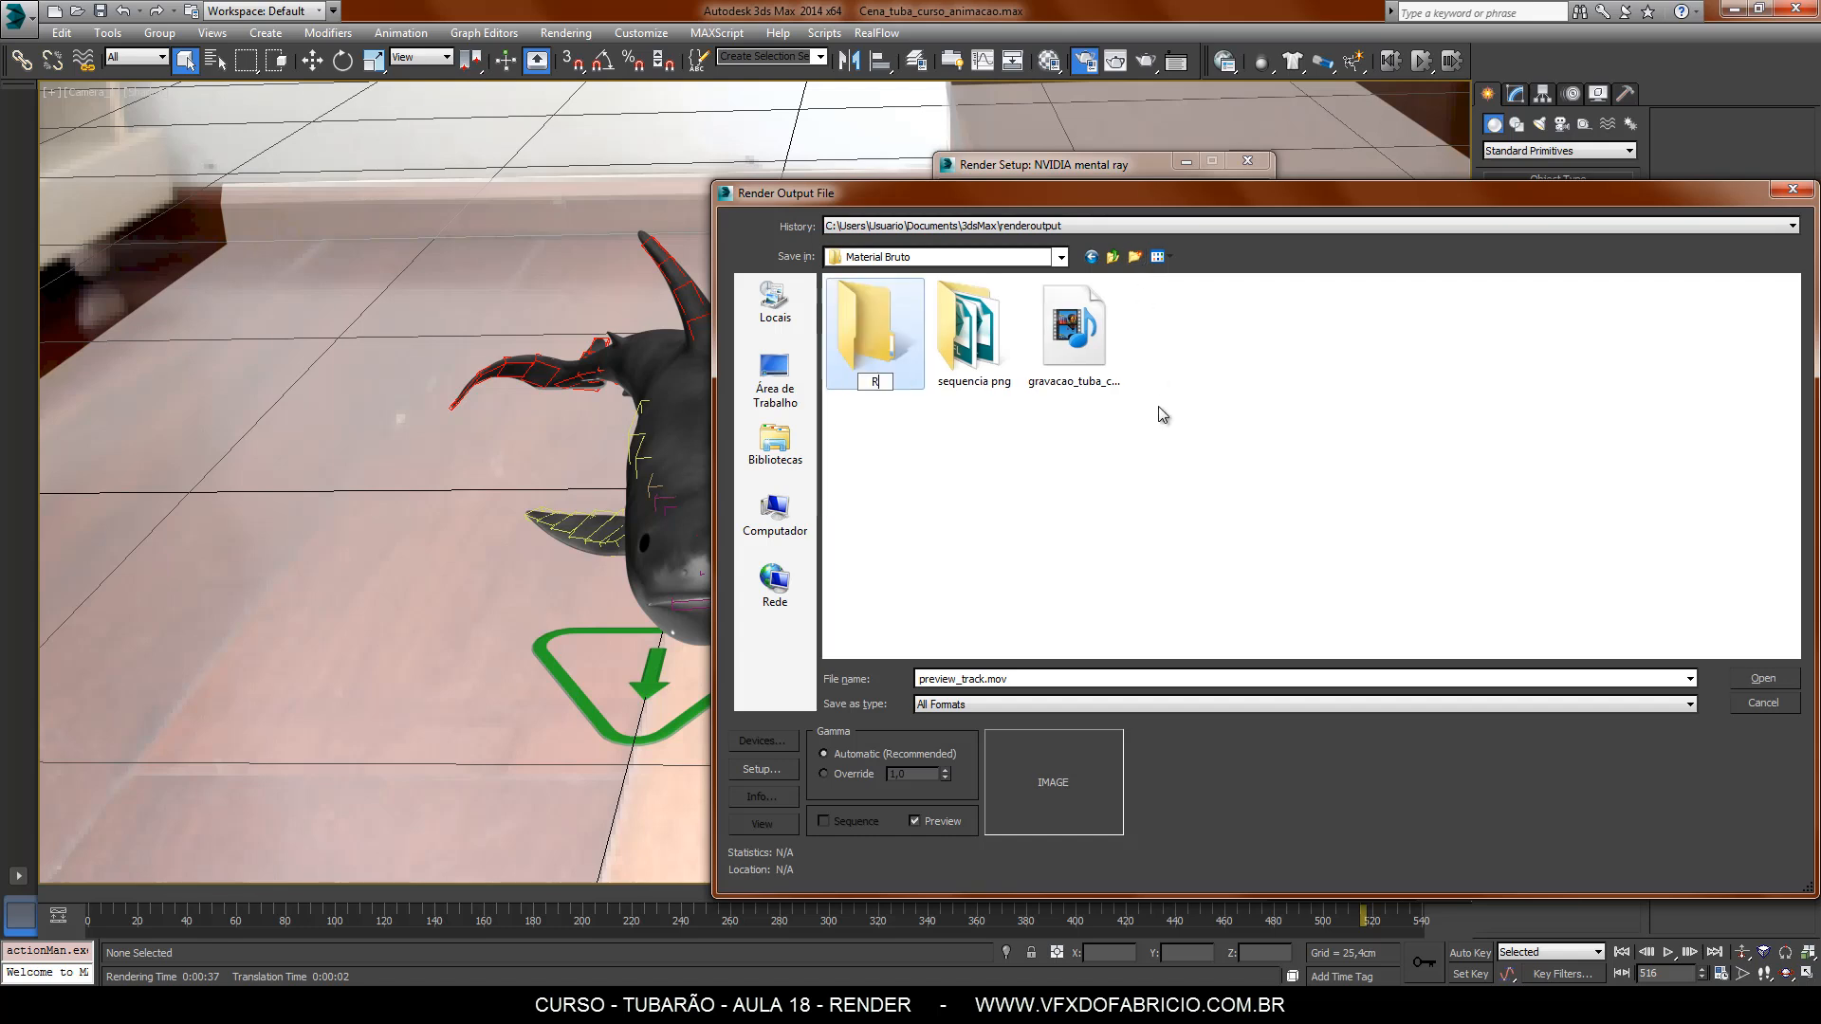
pyautogui.write('enders')
pyautogui.press('BackSpace')
pyautogui.press('Return')
pyautogui.press('Return')
# Create a subfolder named Tubarão inside the Render folder and open it.
pyautogui.click(1135, 256)
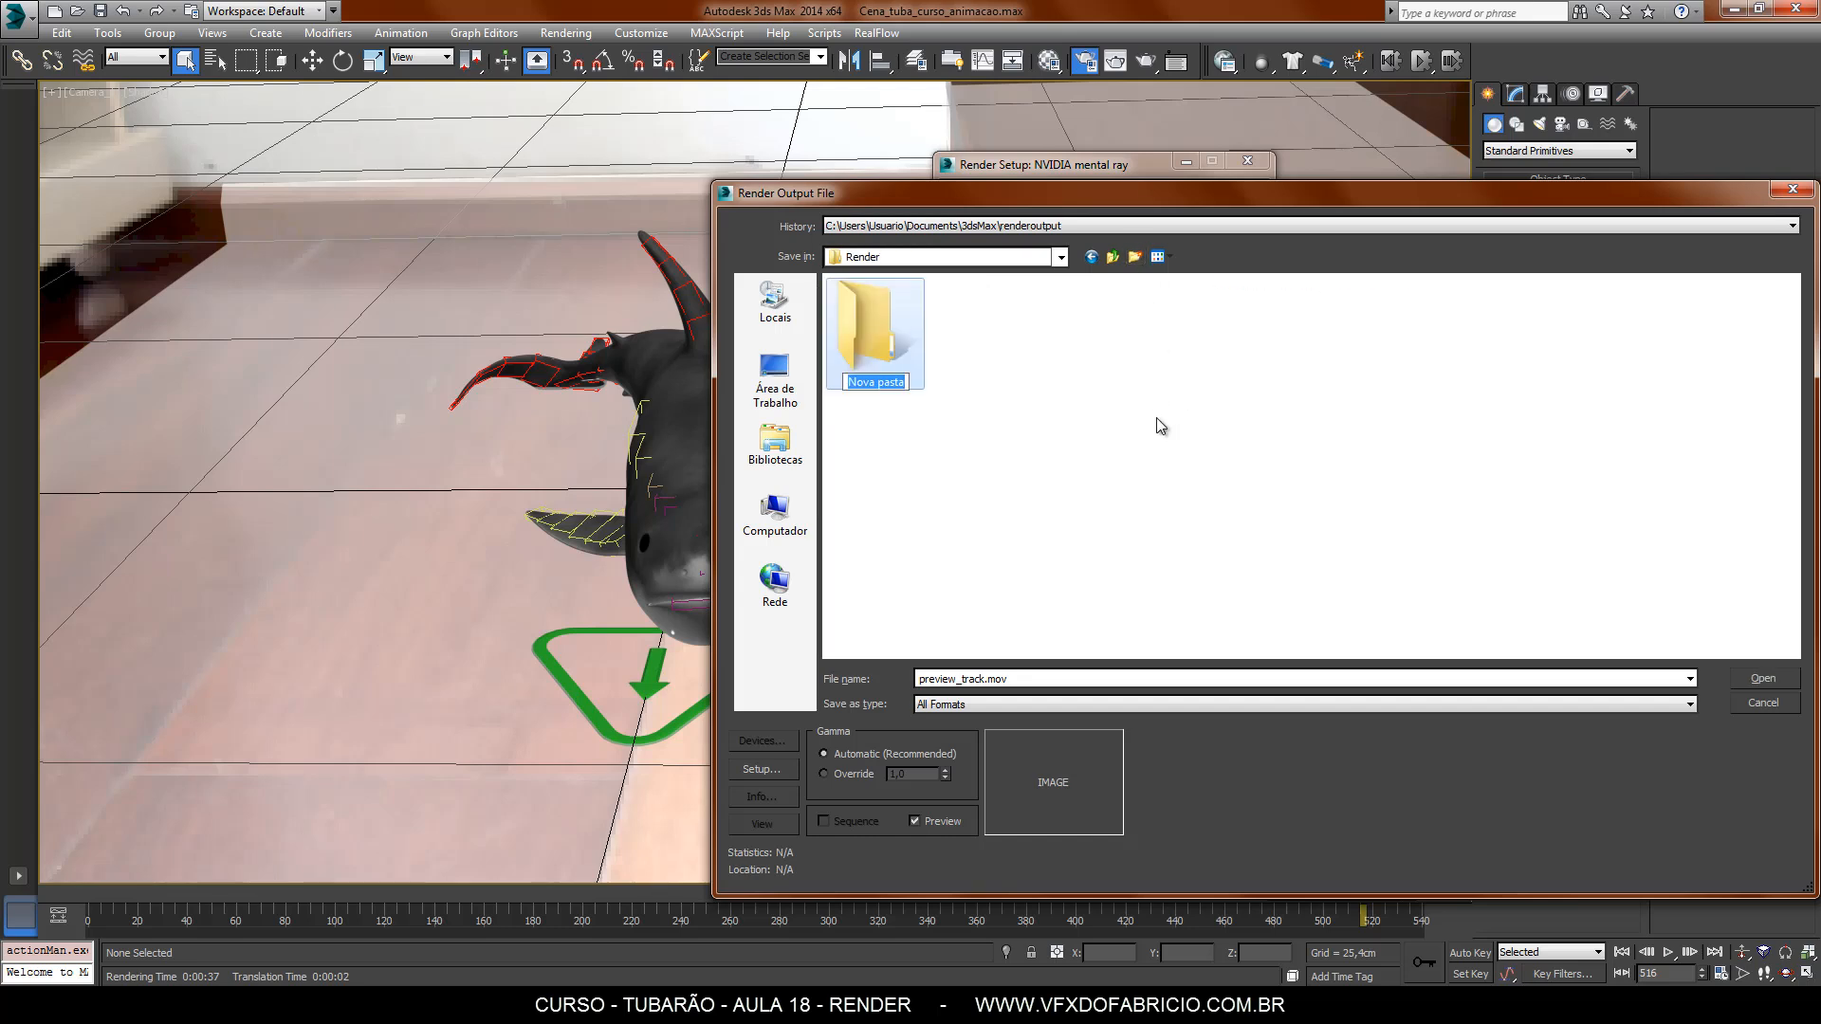
pyautogui.write('Tubarão')
pyautogui.press('Return')
pyautogui.press('Return')
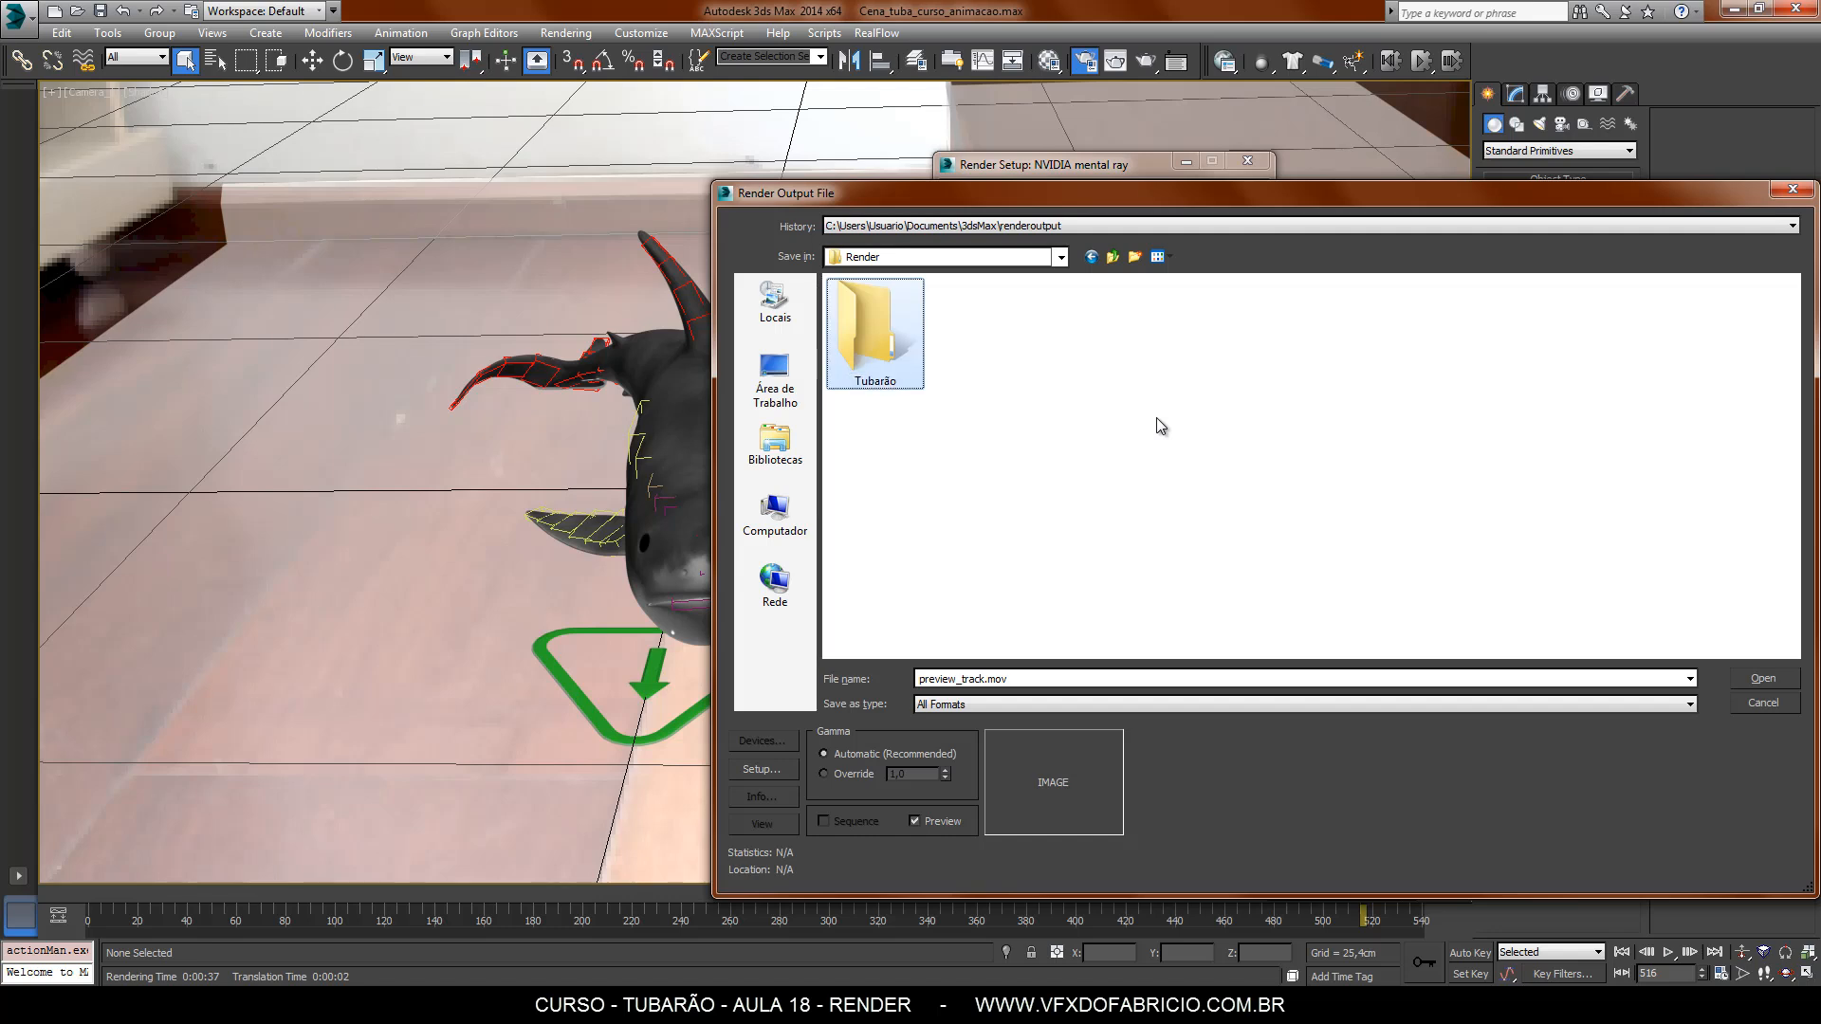
# Save the render output as a PNG image file named tuba, in RGB 24 bit with alpha channel.
pyautogui.doubleClick(986, 679)
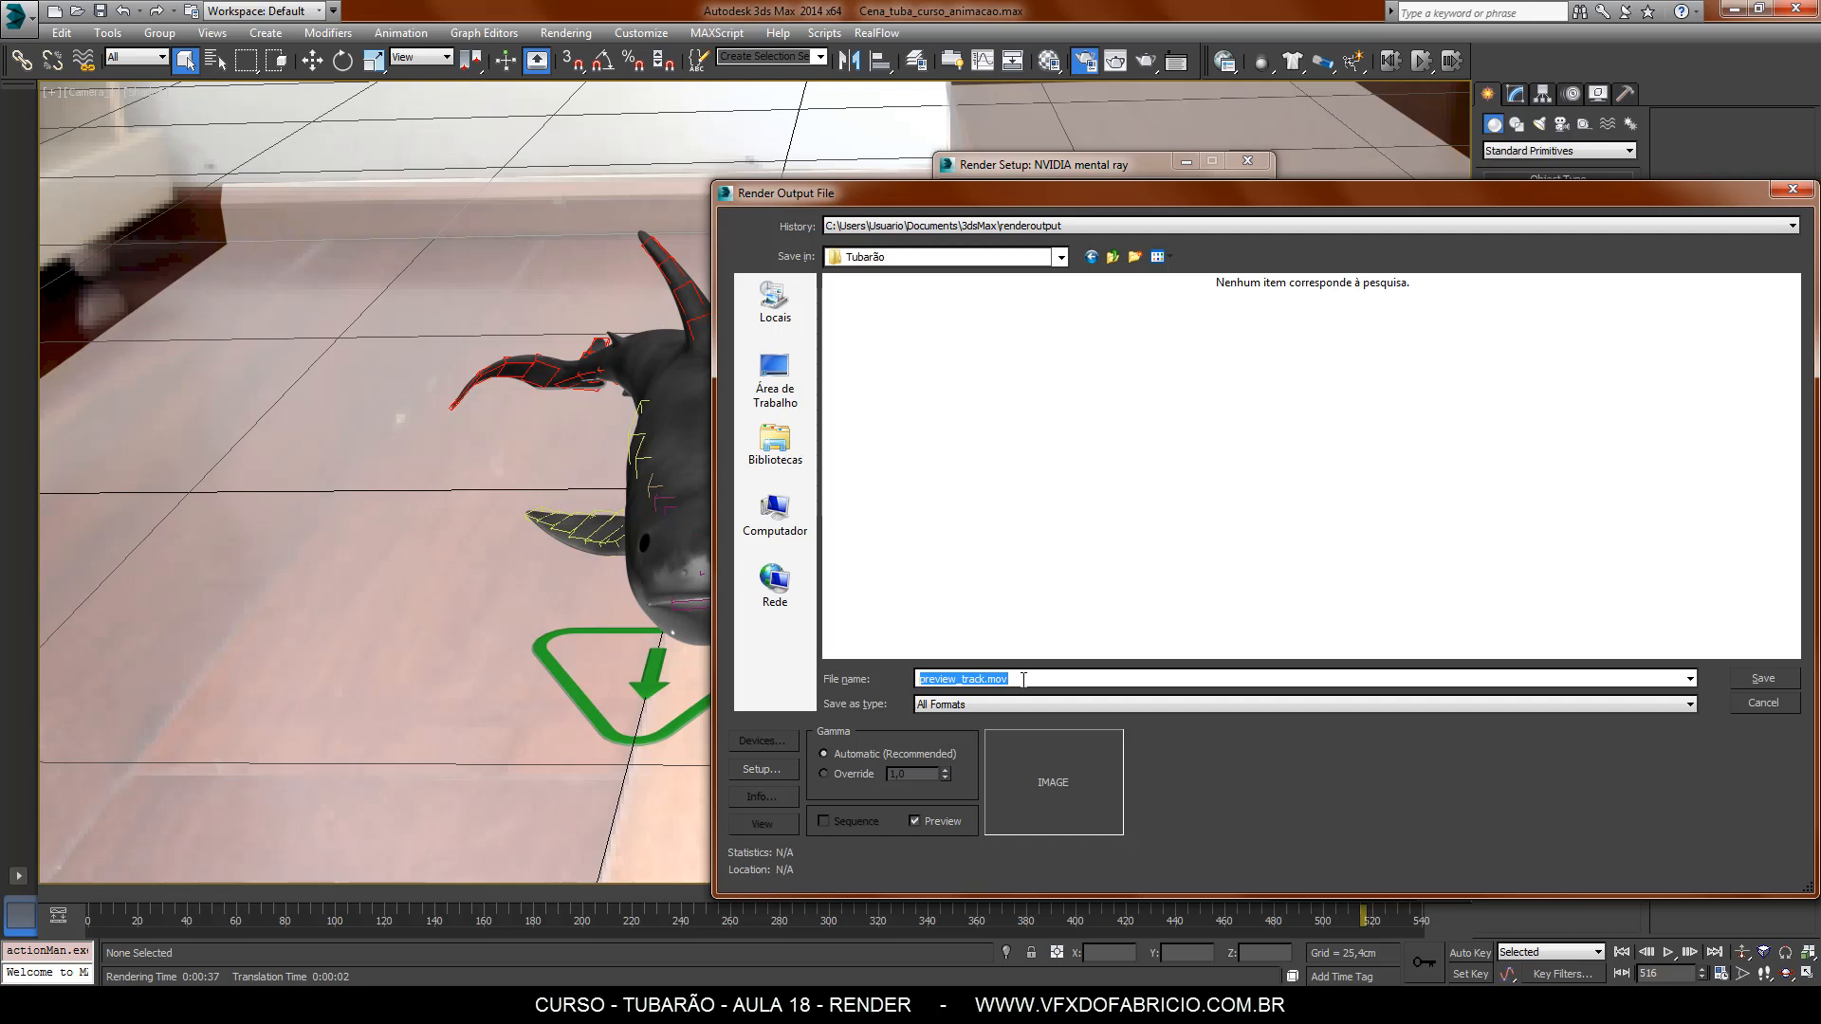
pyautogui.write('tuba')
pyautogui.click(973, 708)
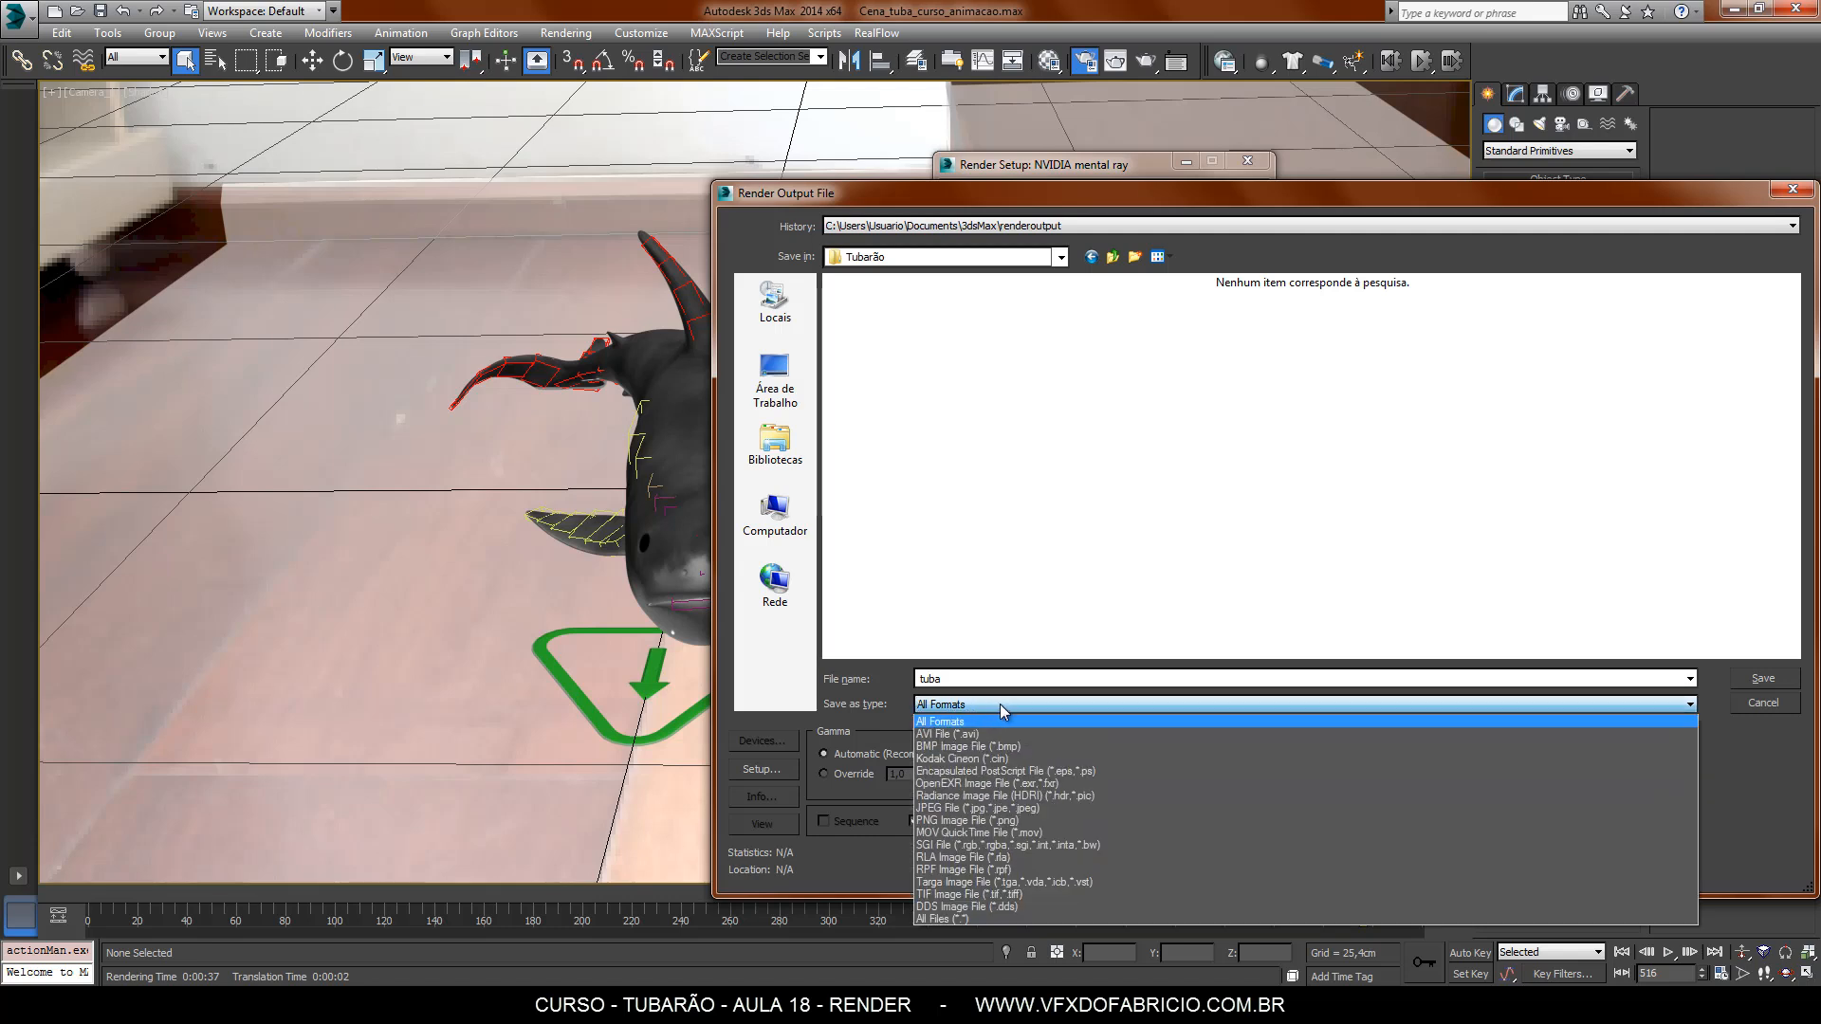
pyautogui.click(996, 821)
pyautogui.click(1761, 679)
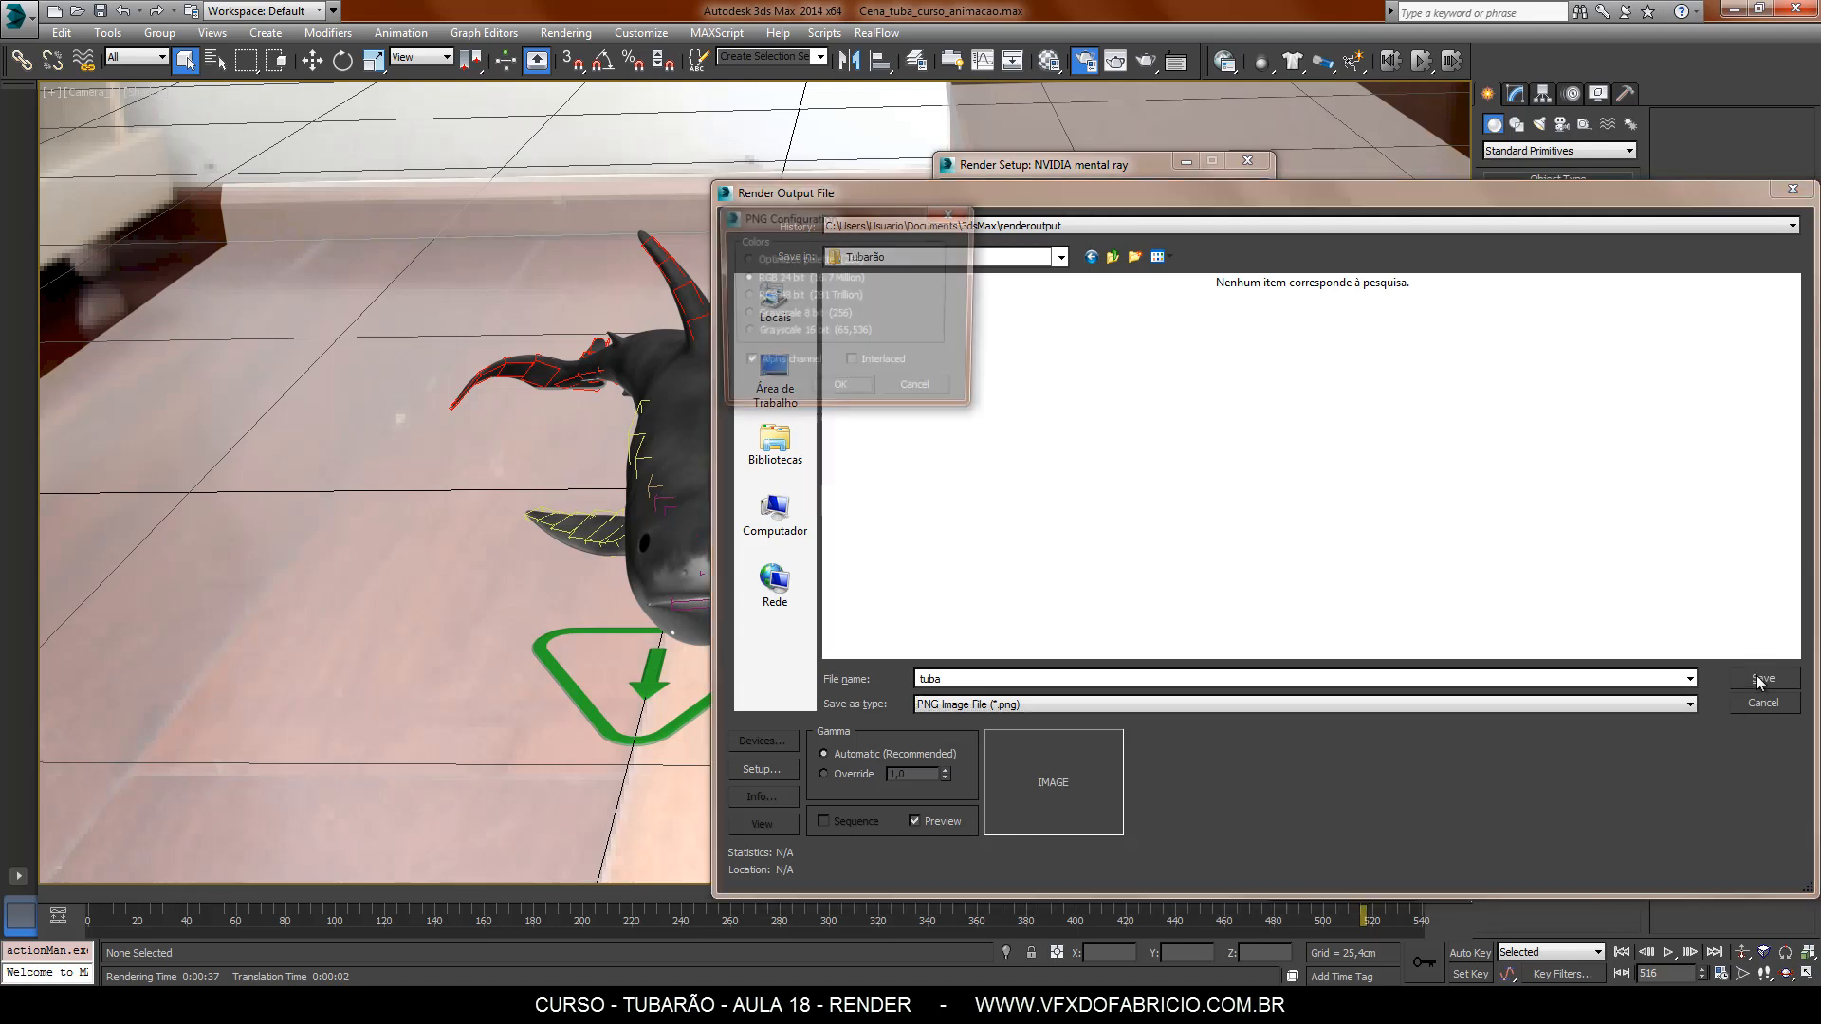
pyautogui.moveTo(890, 220); pyautogui.dragTo(1085, 362)
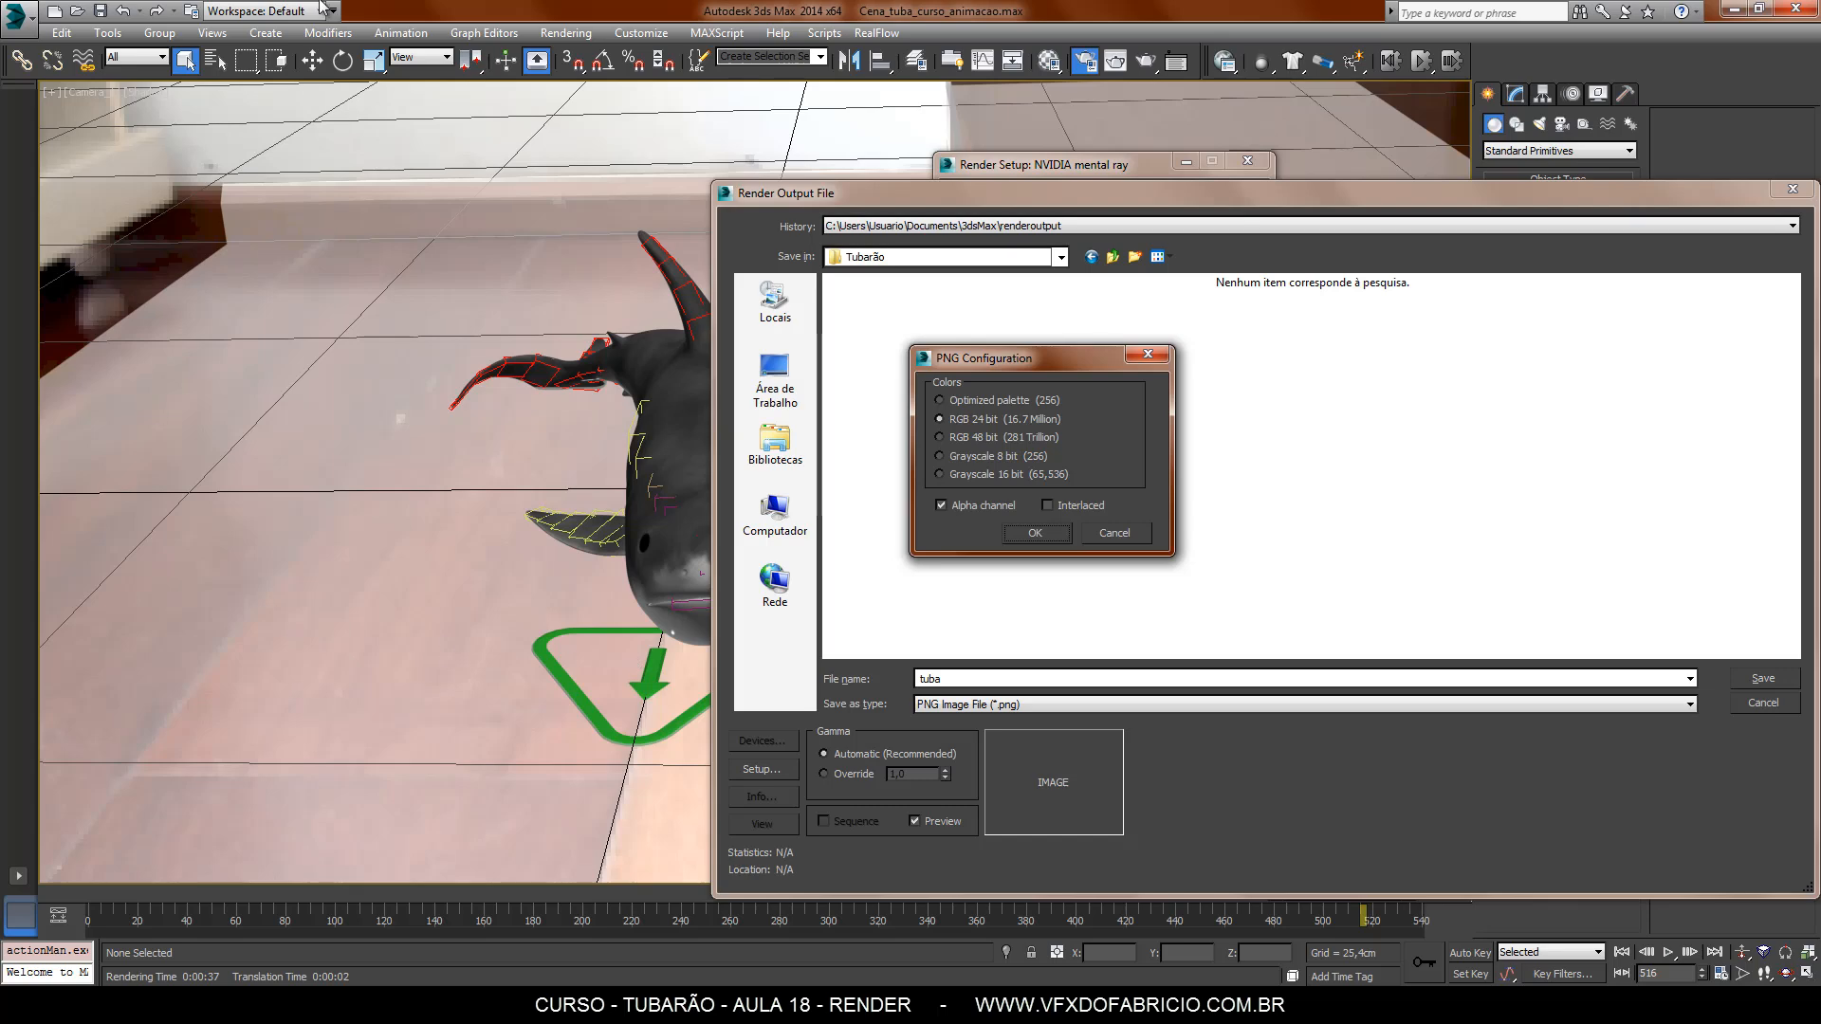
pyautogui.click(1038, 533)
# Start a test render of the animation sequence and cancel it during the first frame.
pyautogui.moveTo(1198, 280); pyautogui.dragTo(1199, 349)
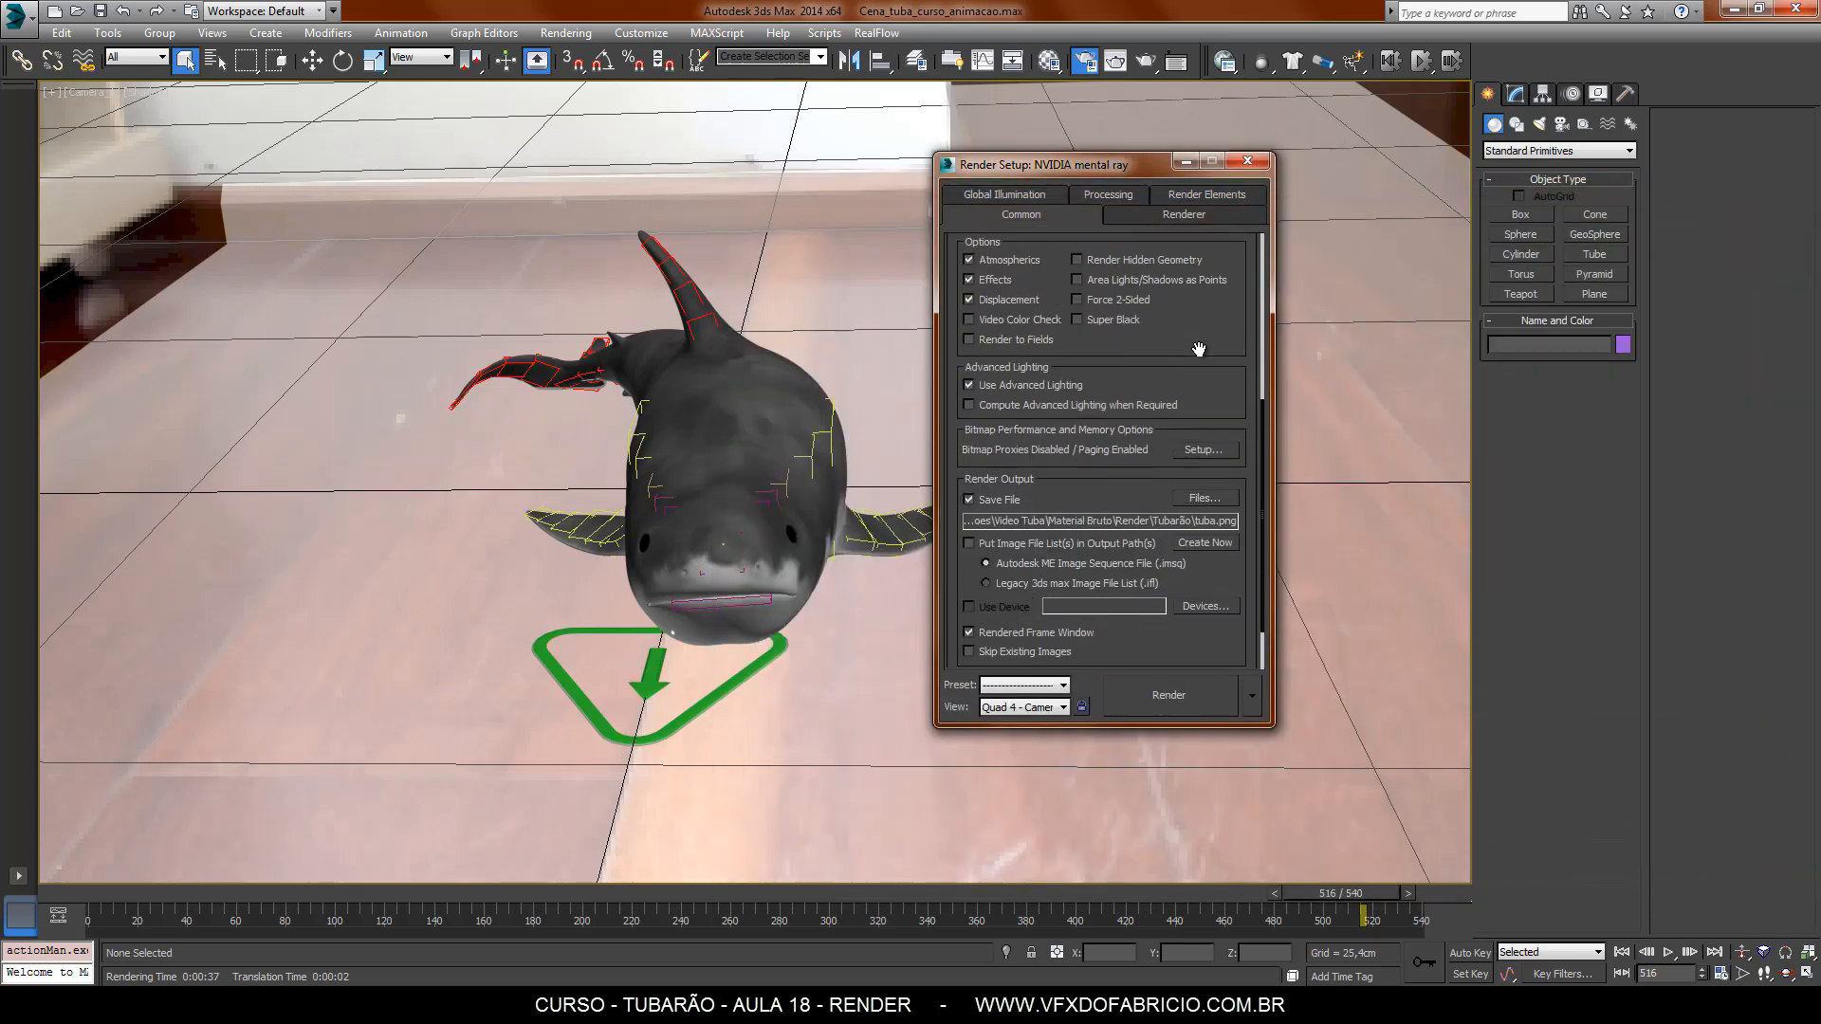
pyautogui.click(1176, 703)
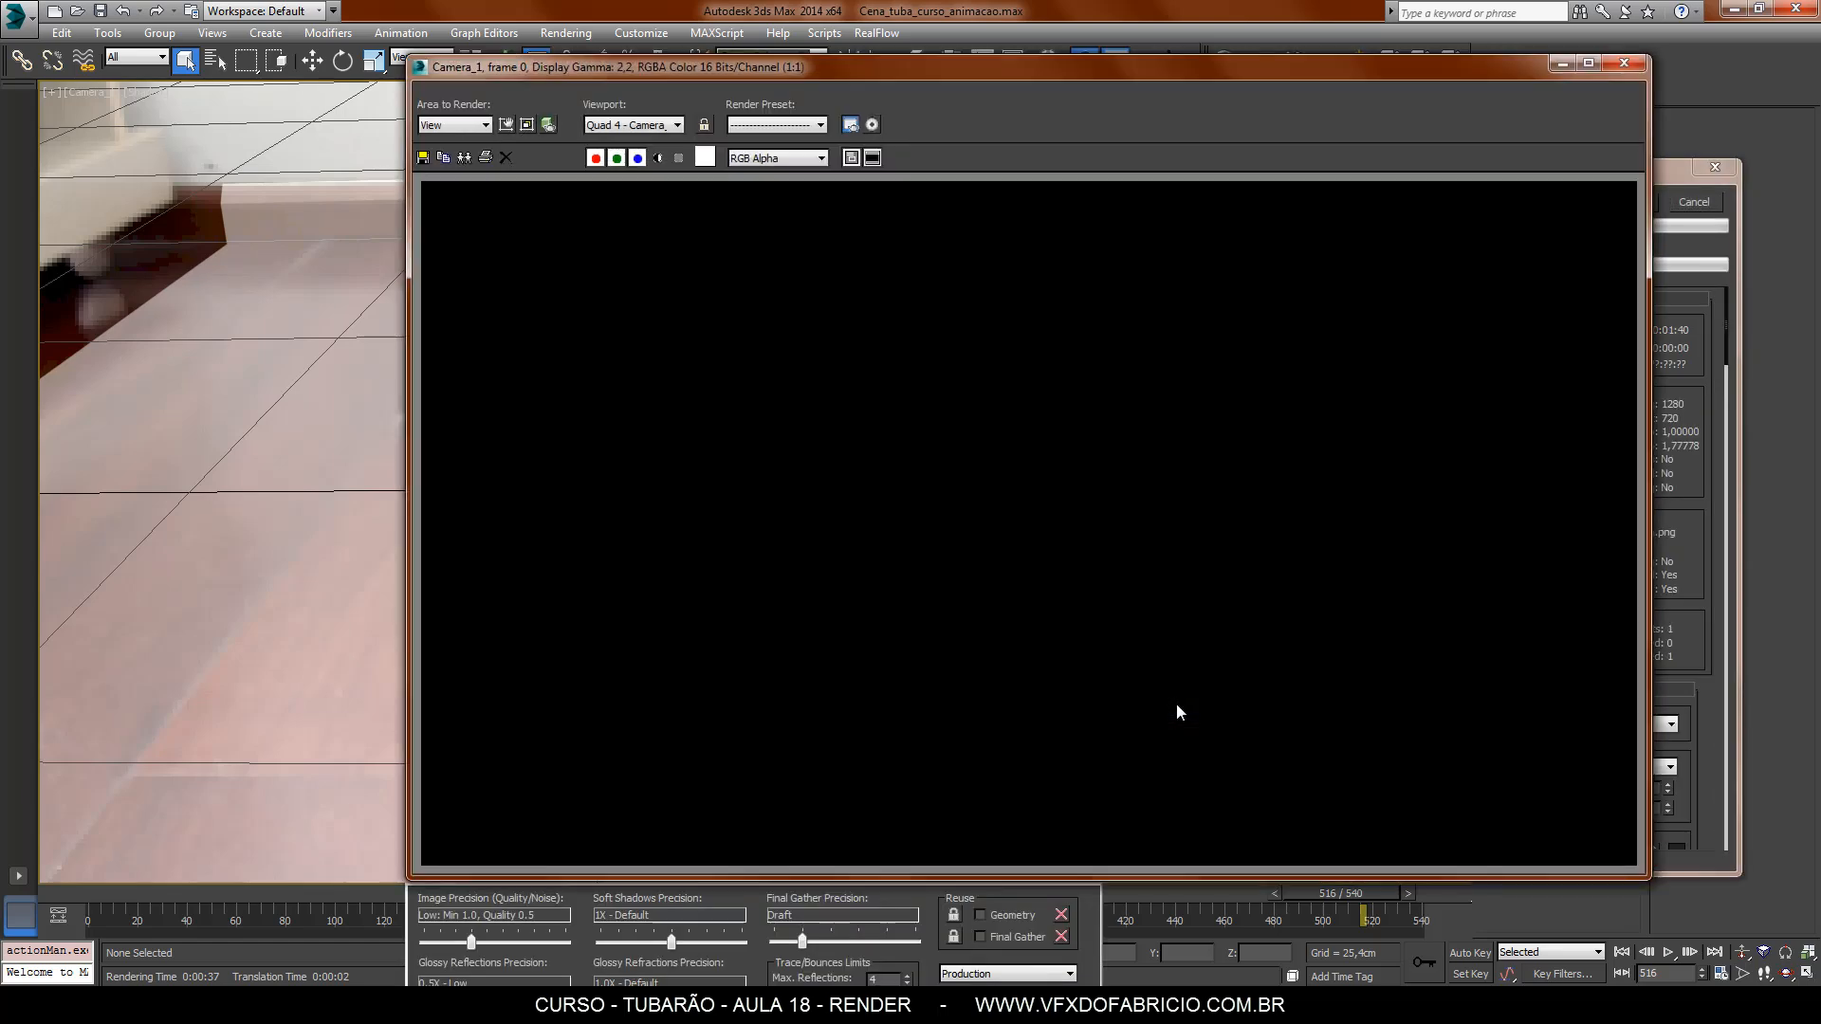
pyautogui.moveTo(1316, 70); pyautogui.dragTo(1134, 49)
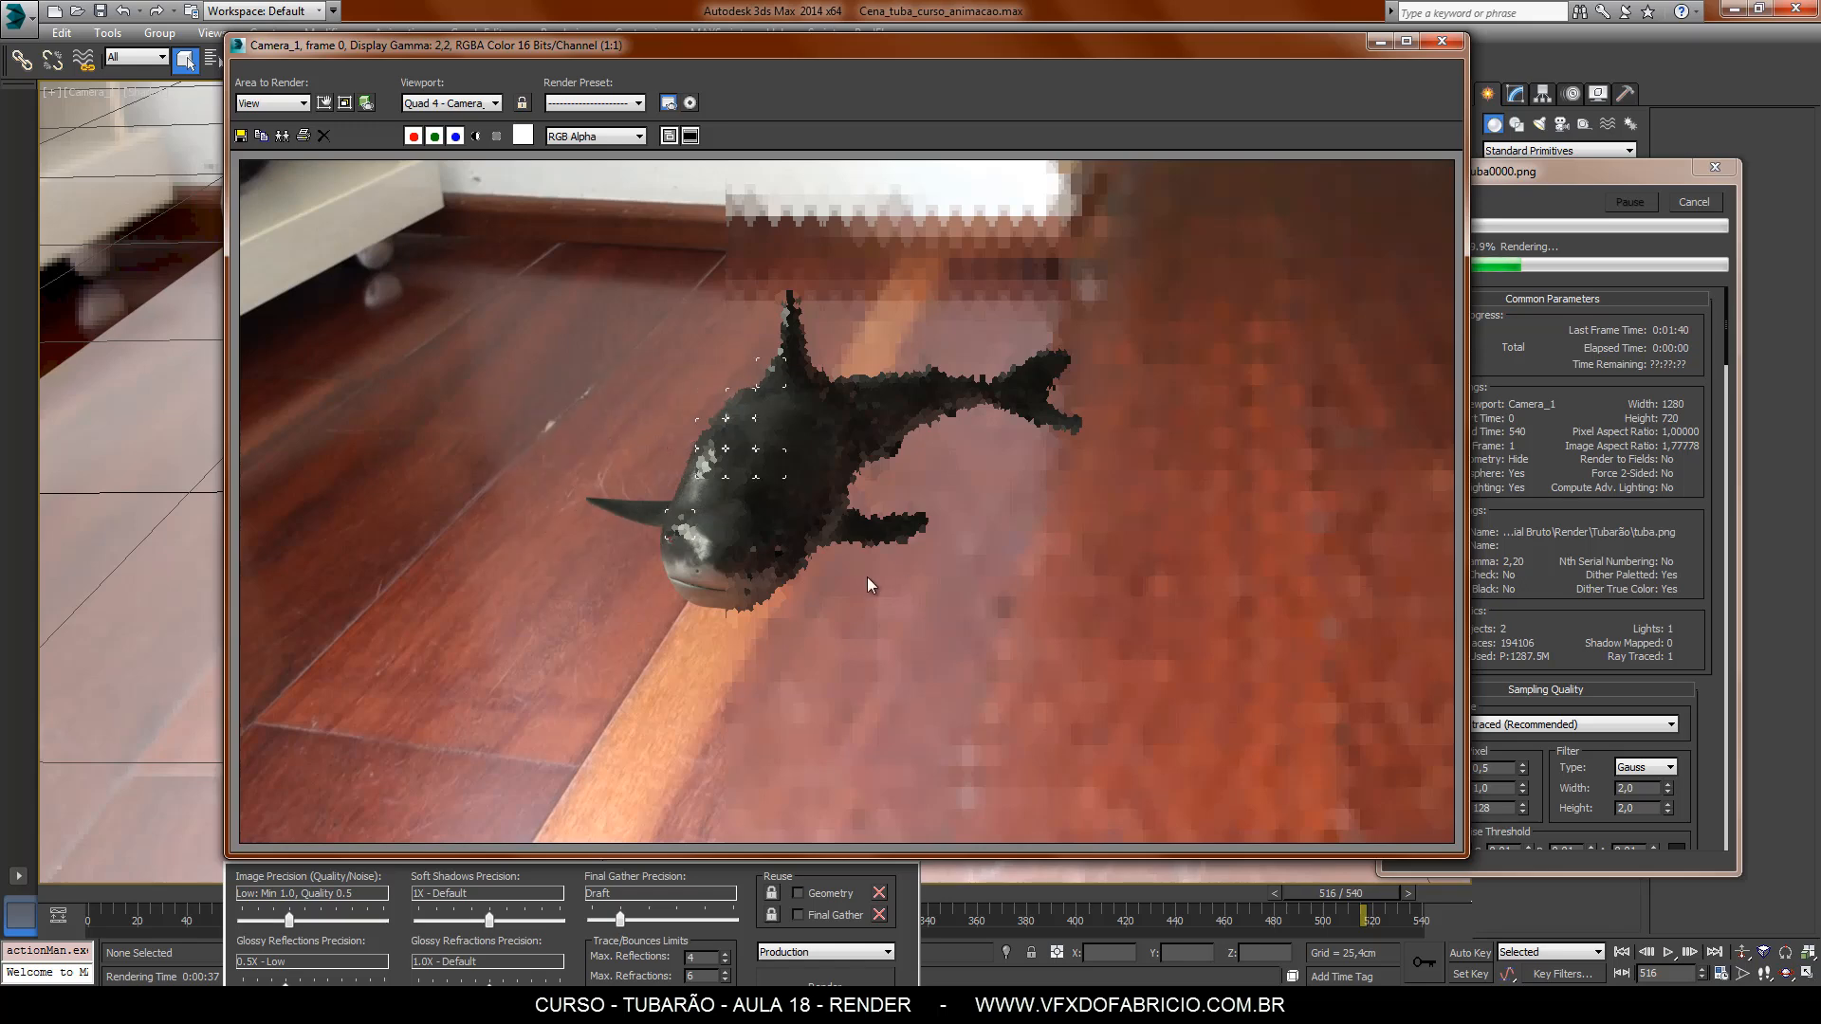
pyautogui.click(1694, 202)
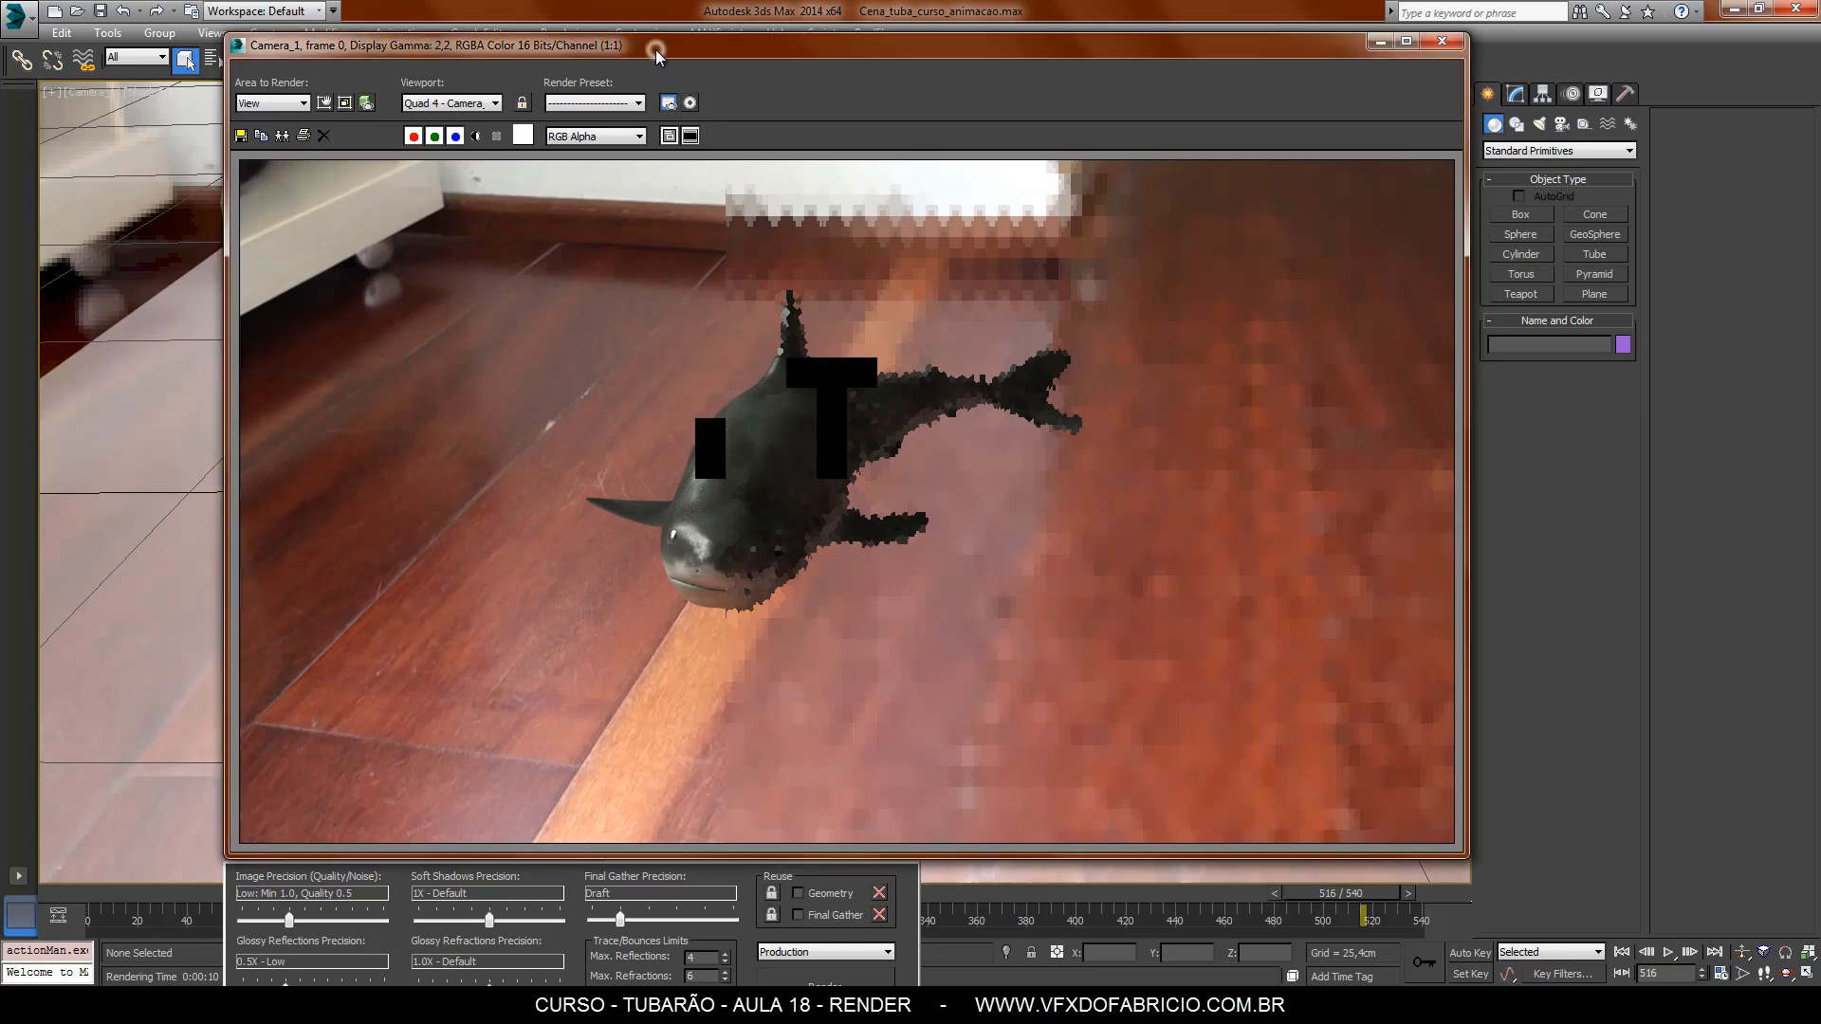
# Raise Image Precision to Medium (Min 1.0, Quality 1.0), Glossy Reflections Precision to 1.0X - Default, and Final Gather Precision to Low.
pyautogui.moveTo(654, 56); pyautogui.dragTo(655, 32)
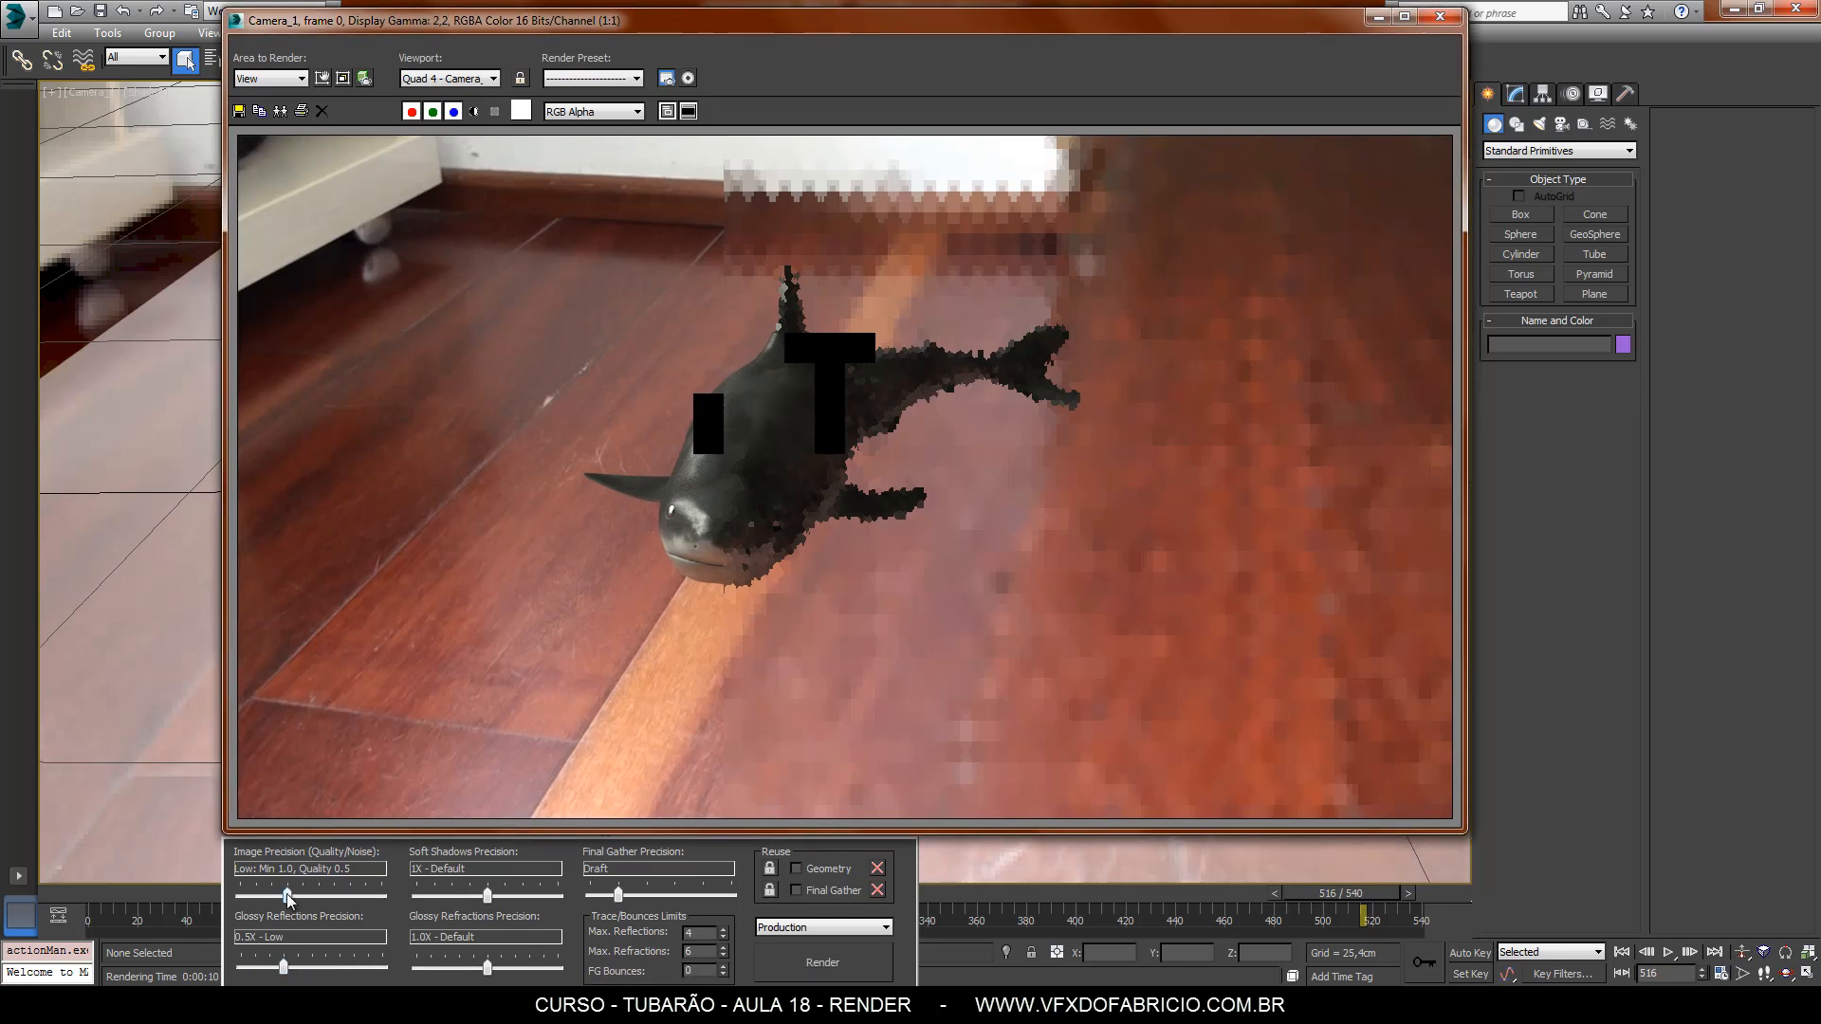
pyautogui.moveTo(286, 892); pyautogui.dragTo(299, 894)
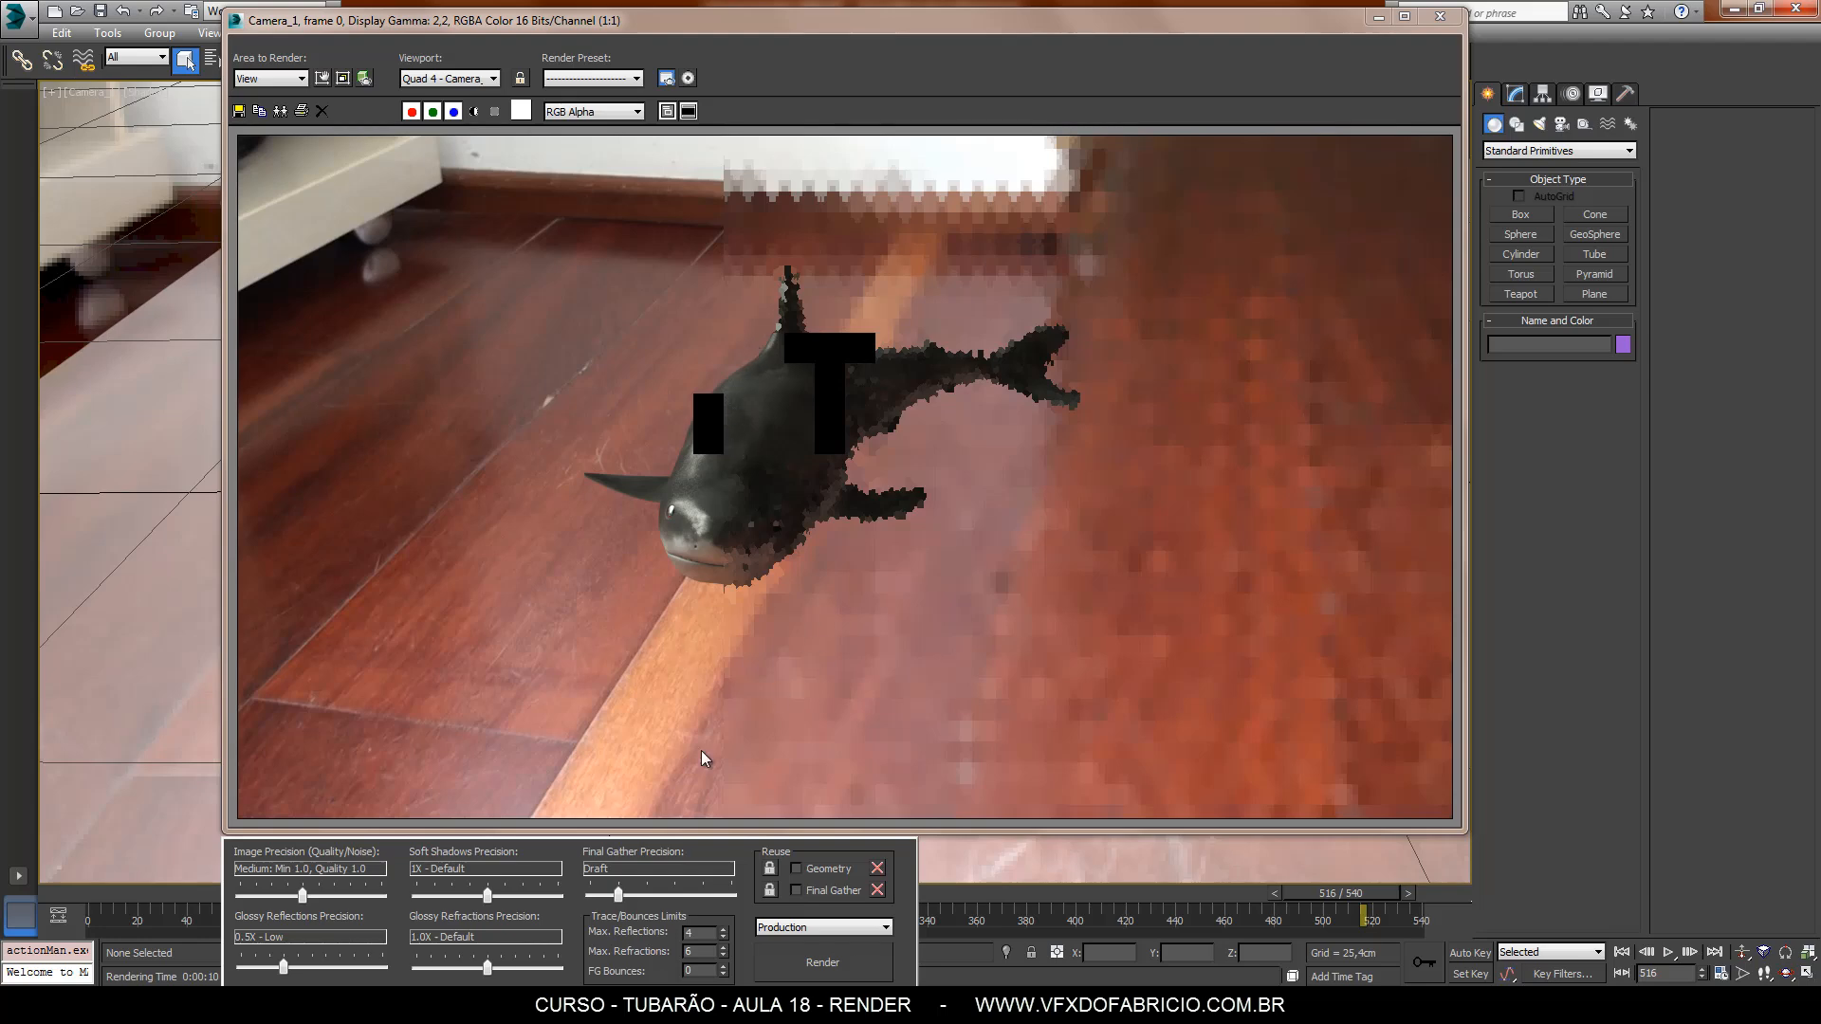
pyautogui.moveTo(284, 967); pyautogui.dragTo(307, 967)
pyautogui.moveTo(618, 895); pyautogui.dragTo(646, 895)
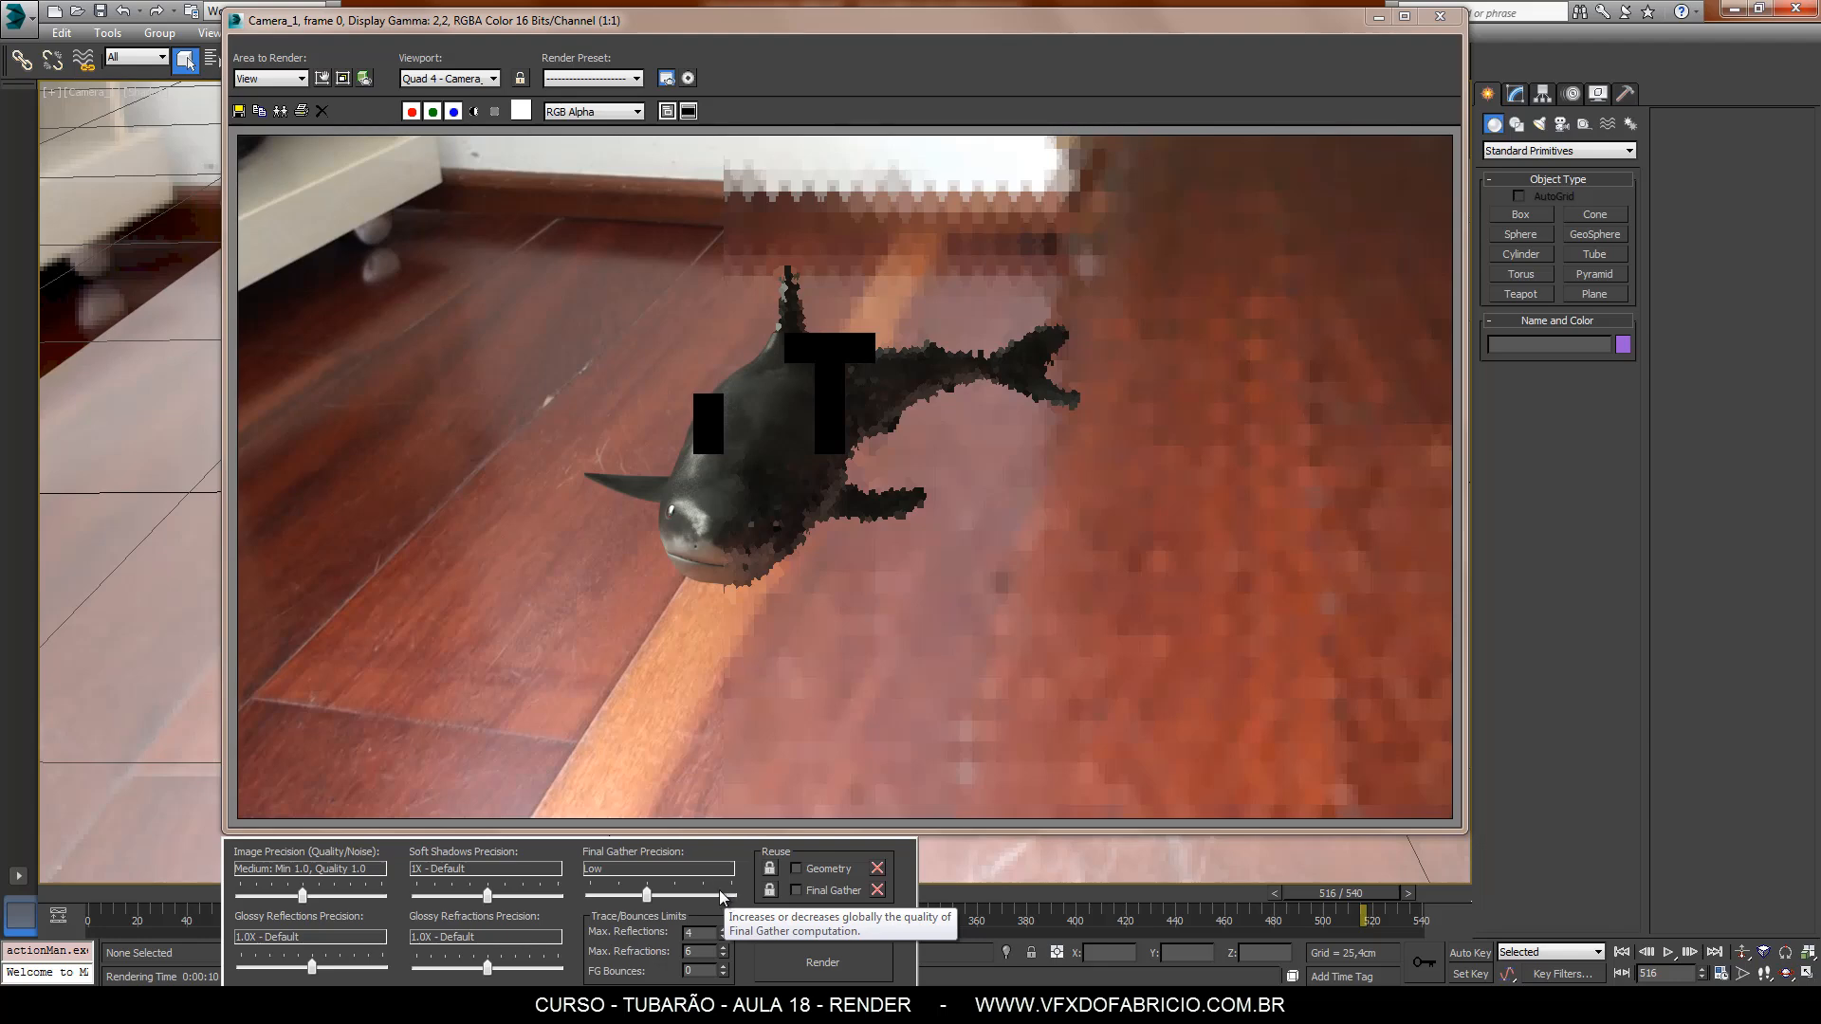
# Render the opening frames of the tuba PNG sequence, compare their alpha and colour views, stop at frame 2, and close the frame window.
pyautogui.click(823, 962)
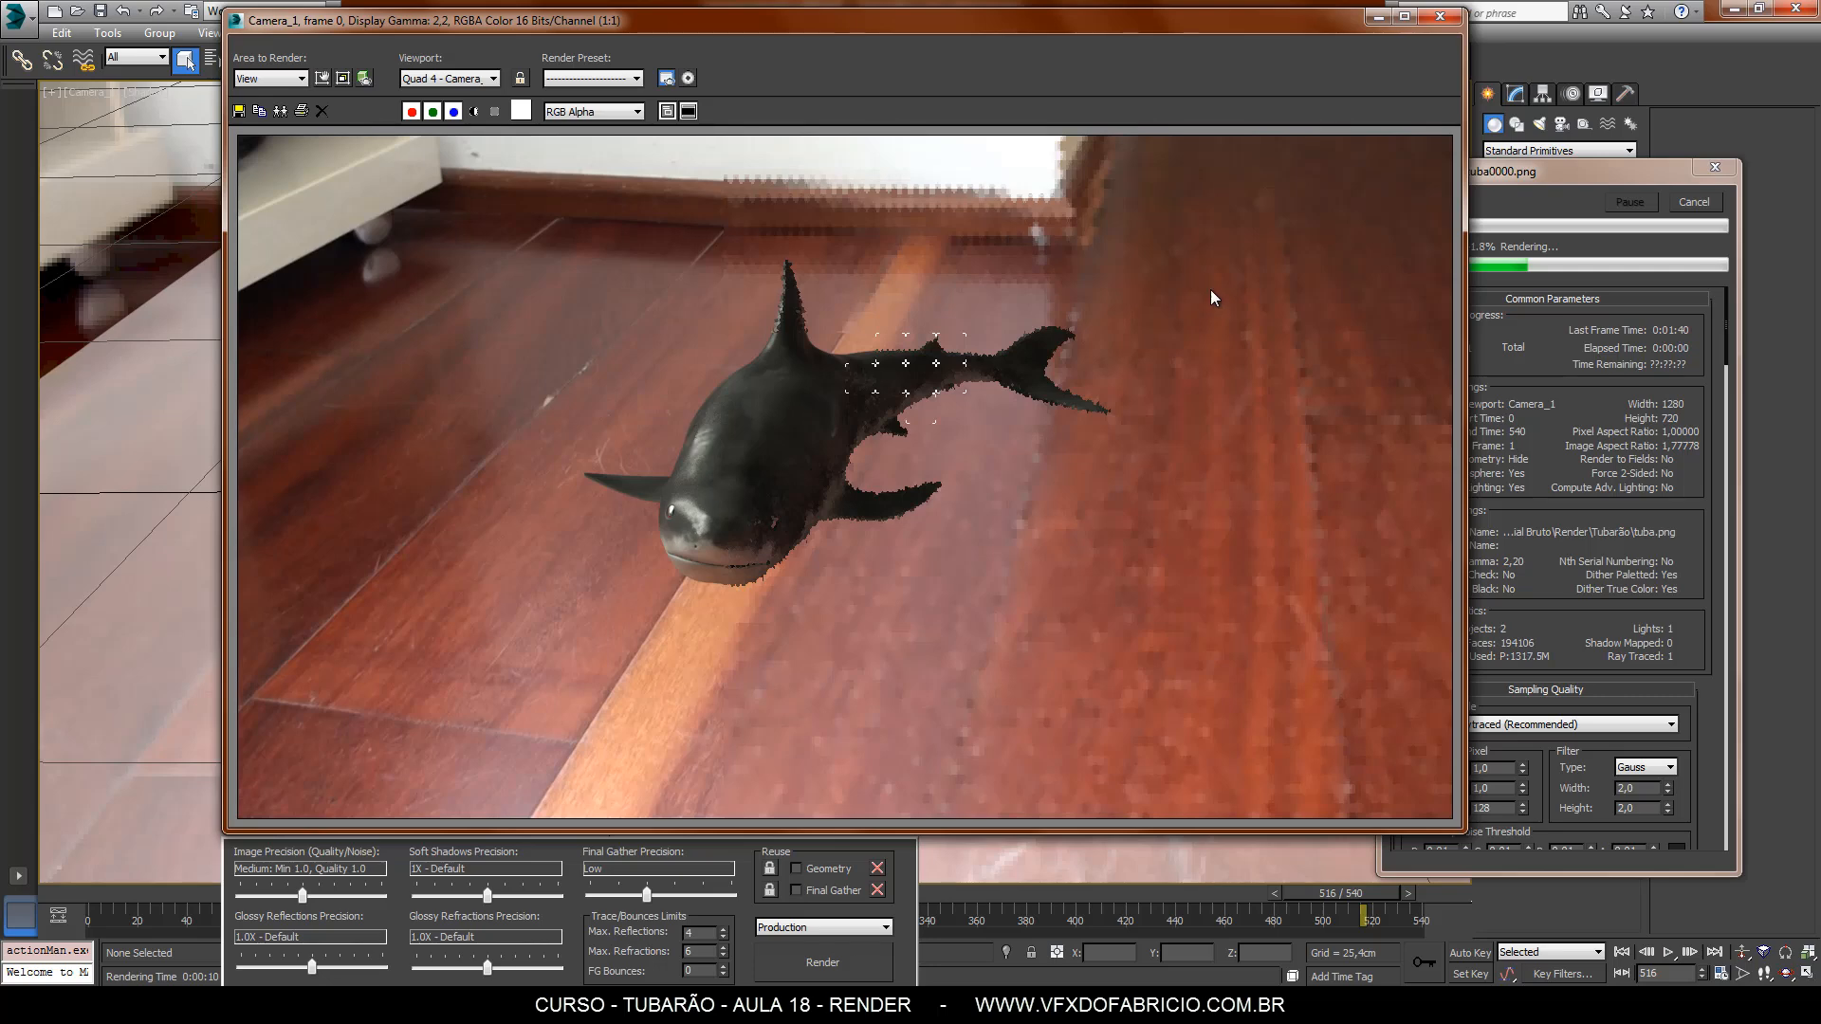
pyautogui.click(474, 111)
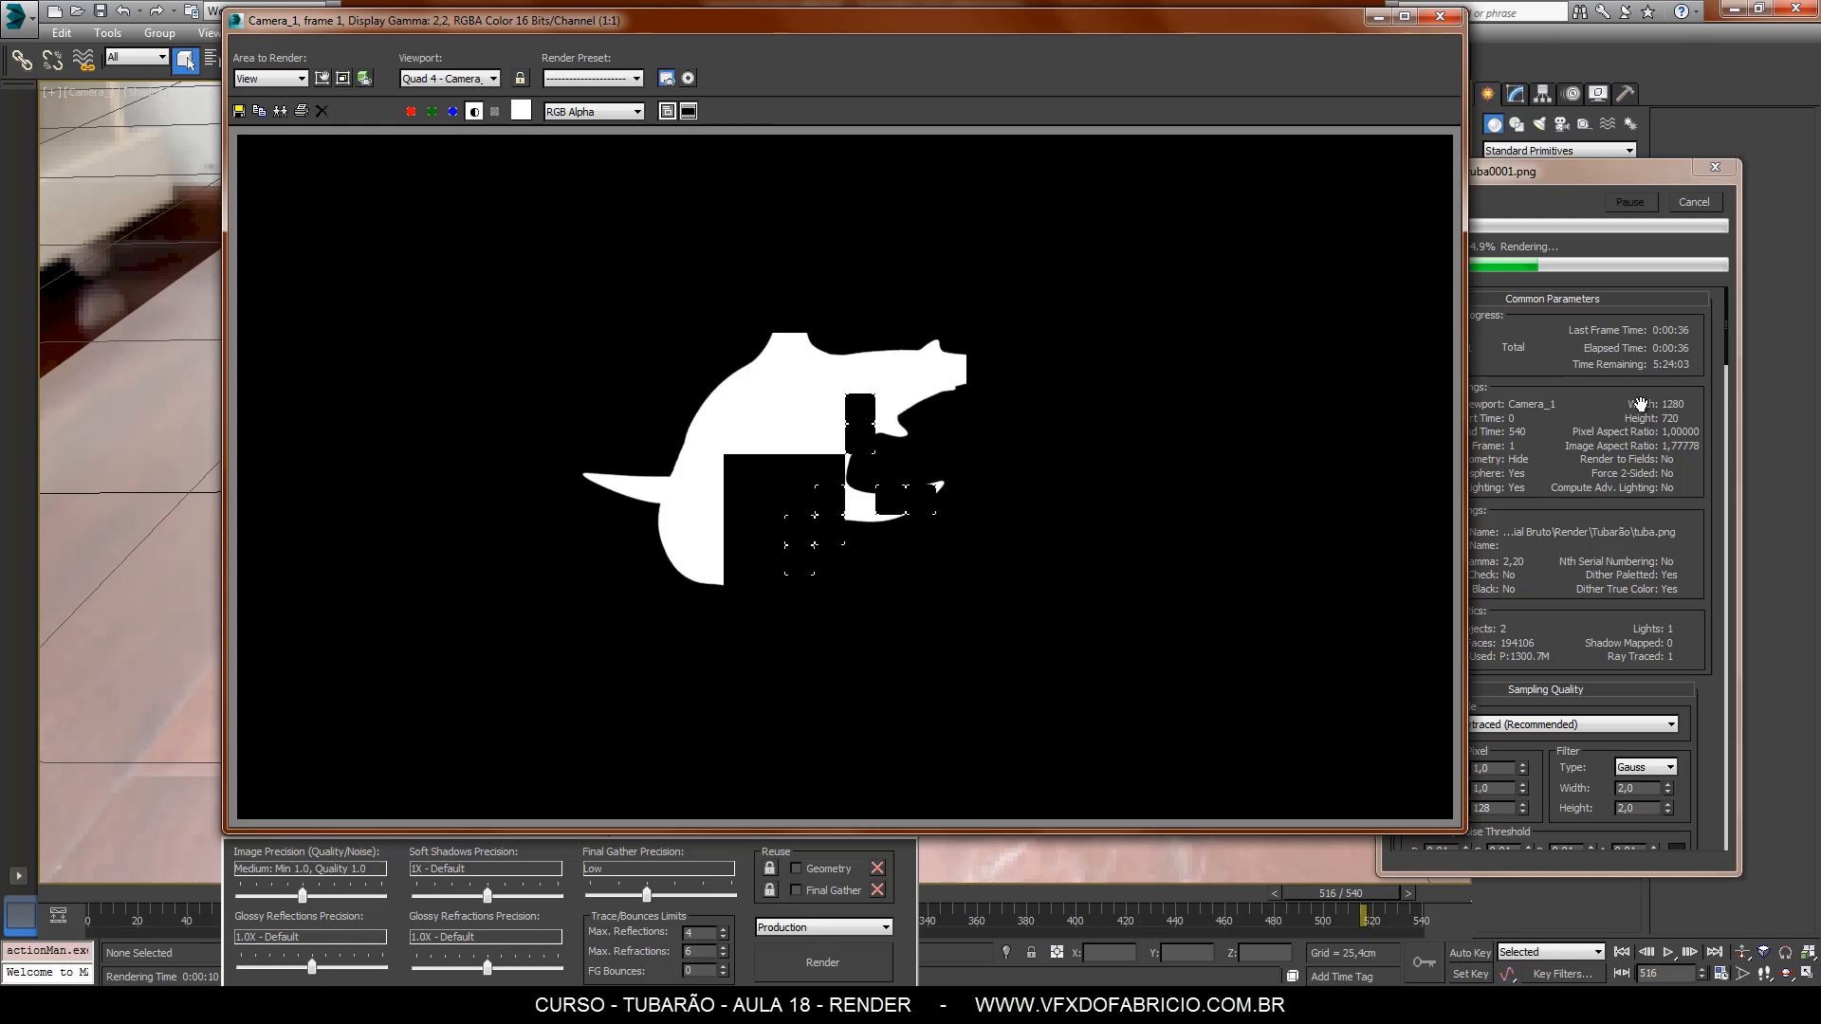
pyautogui.click(473, 111)
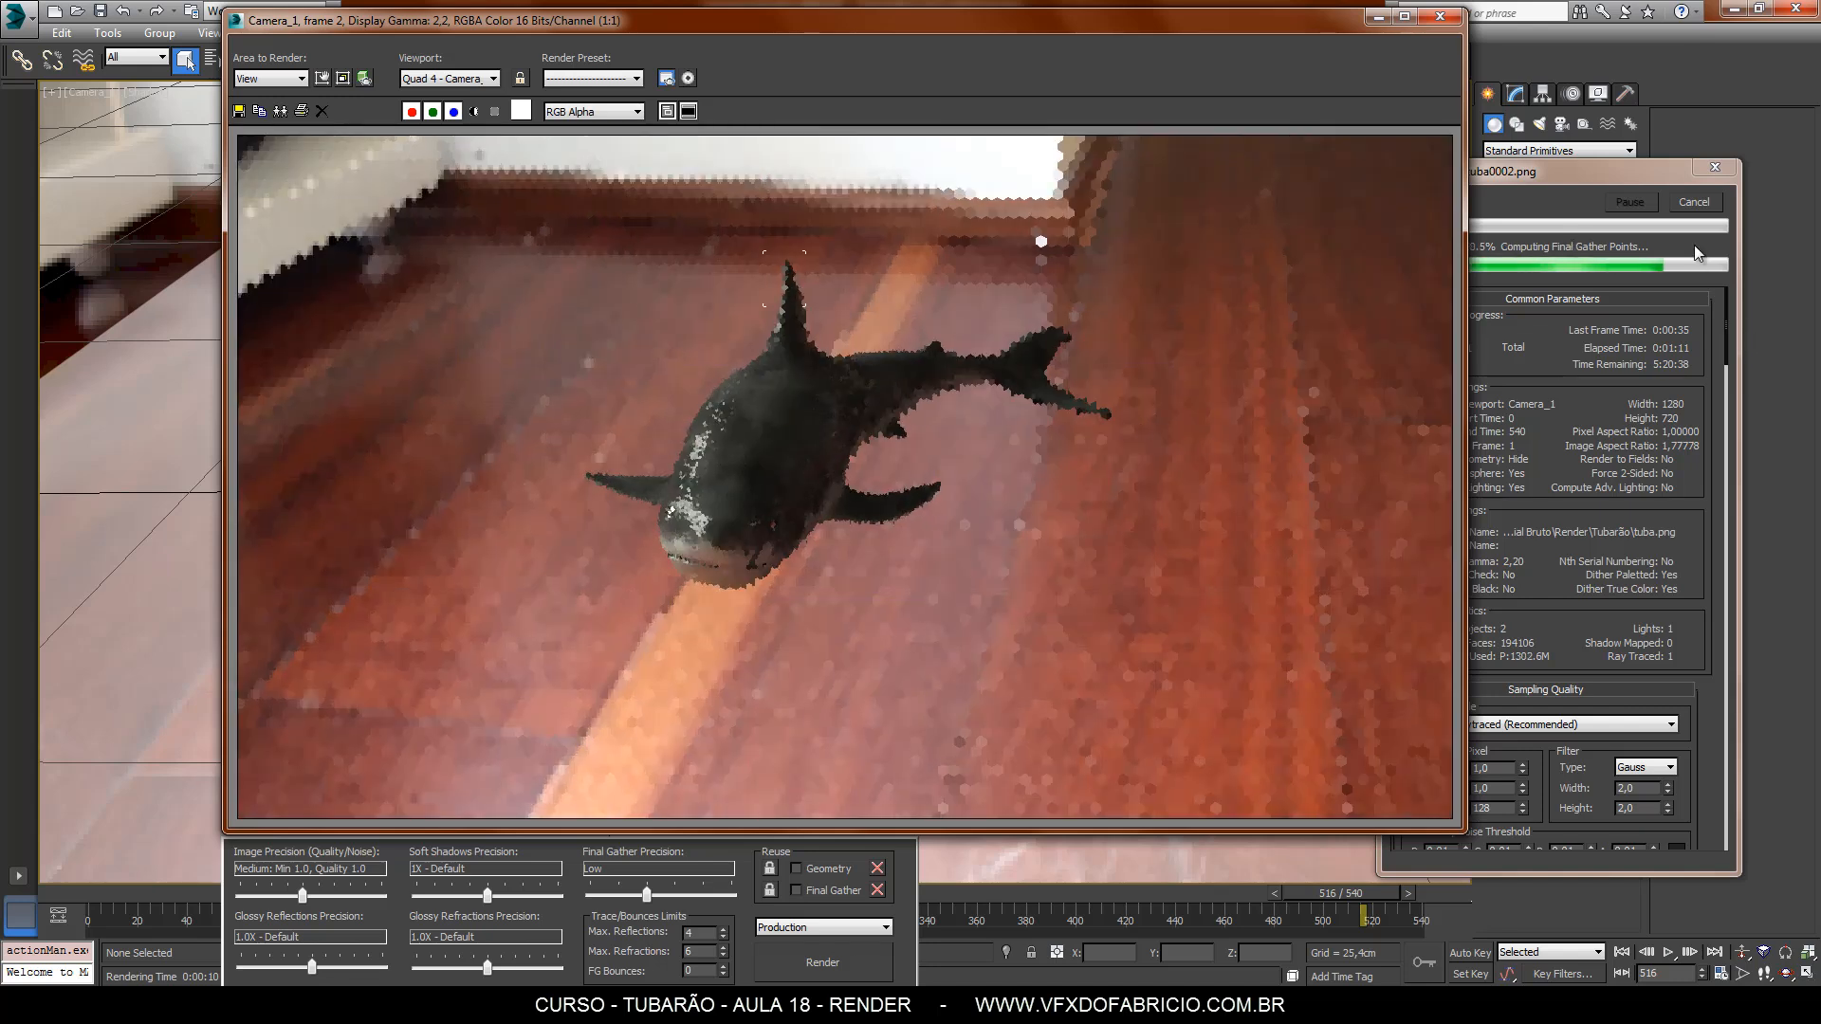
pyautogui.press('Escape')
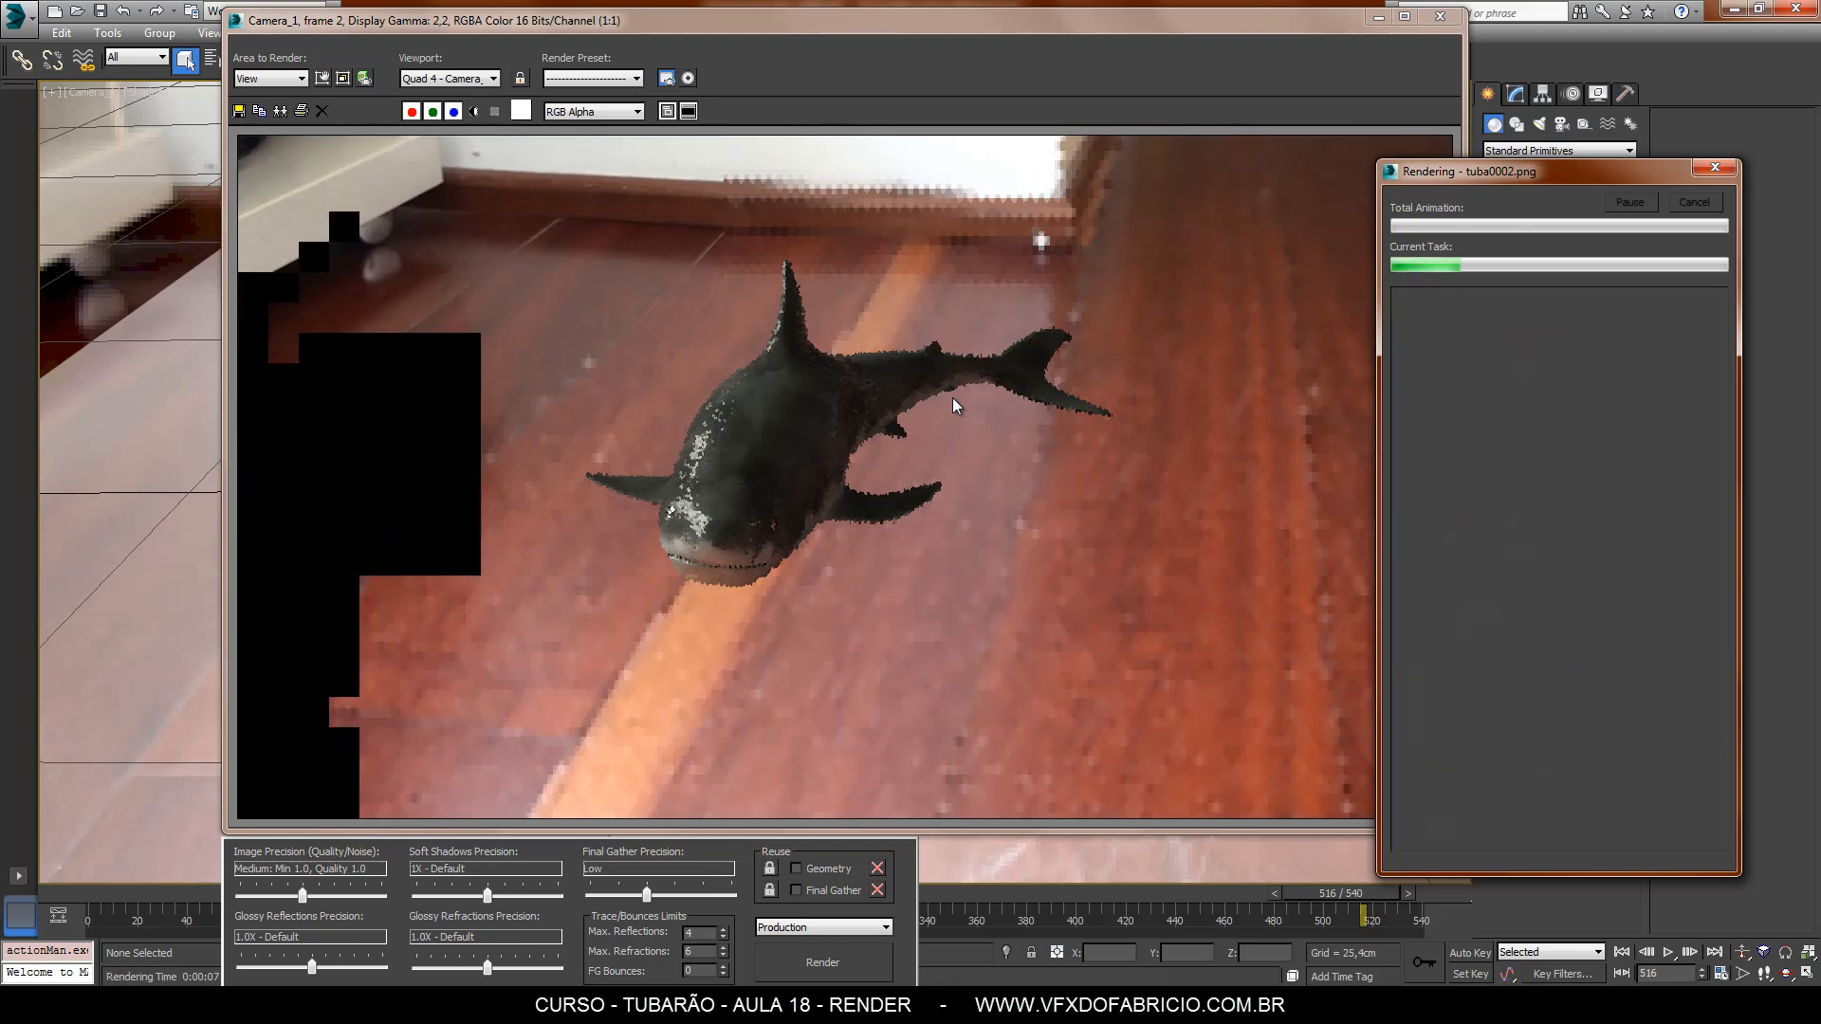
pyautogui.click(1439, 16)
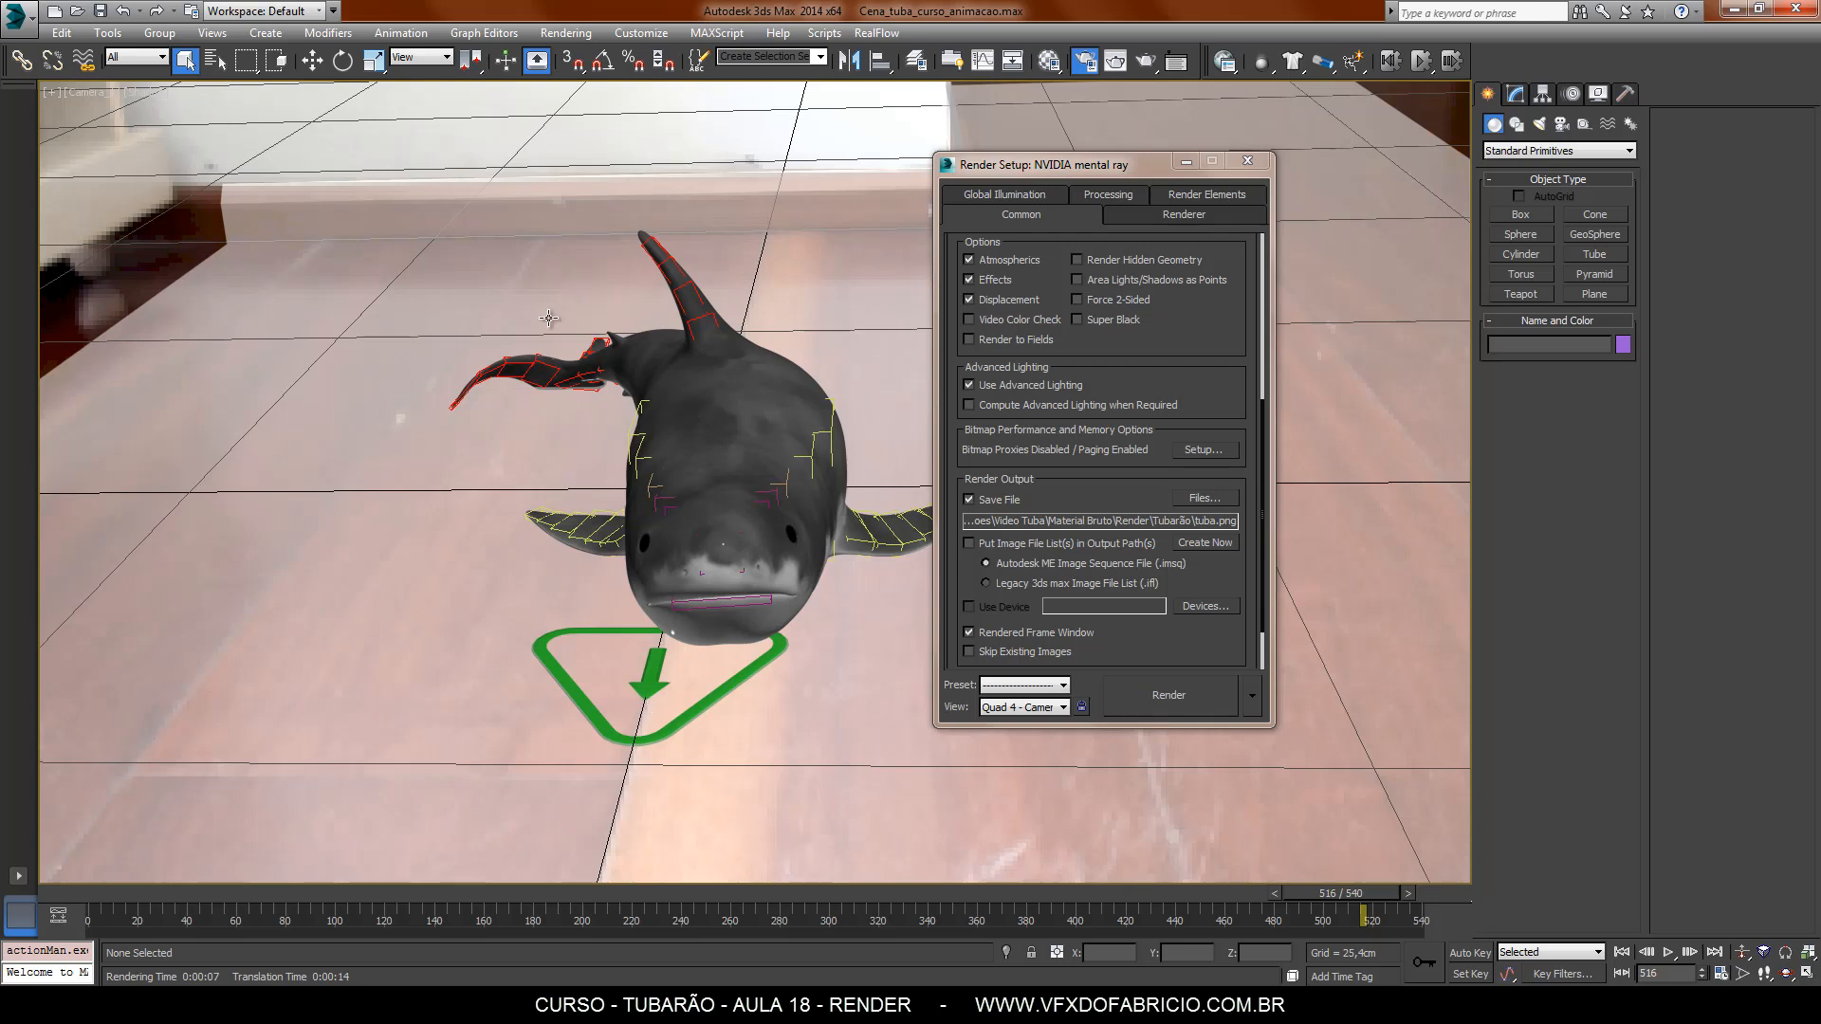
# Make the floor plane visible to the camera in its object properties.
pyautogui.click(424, 289)
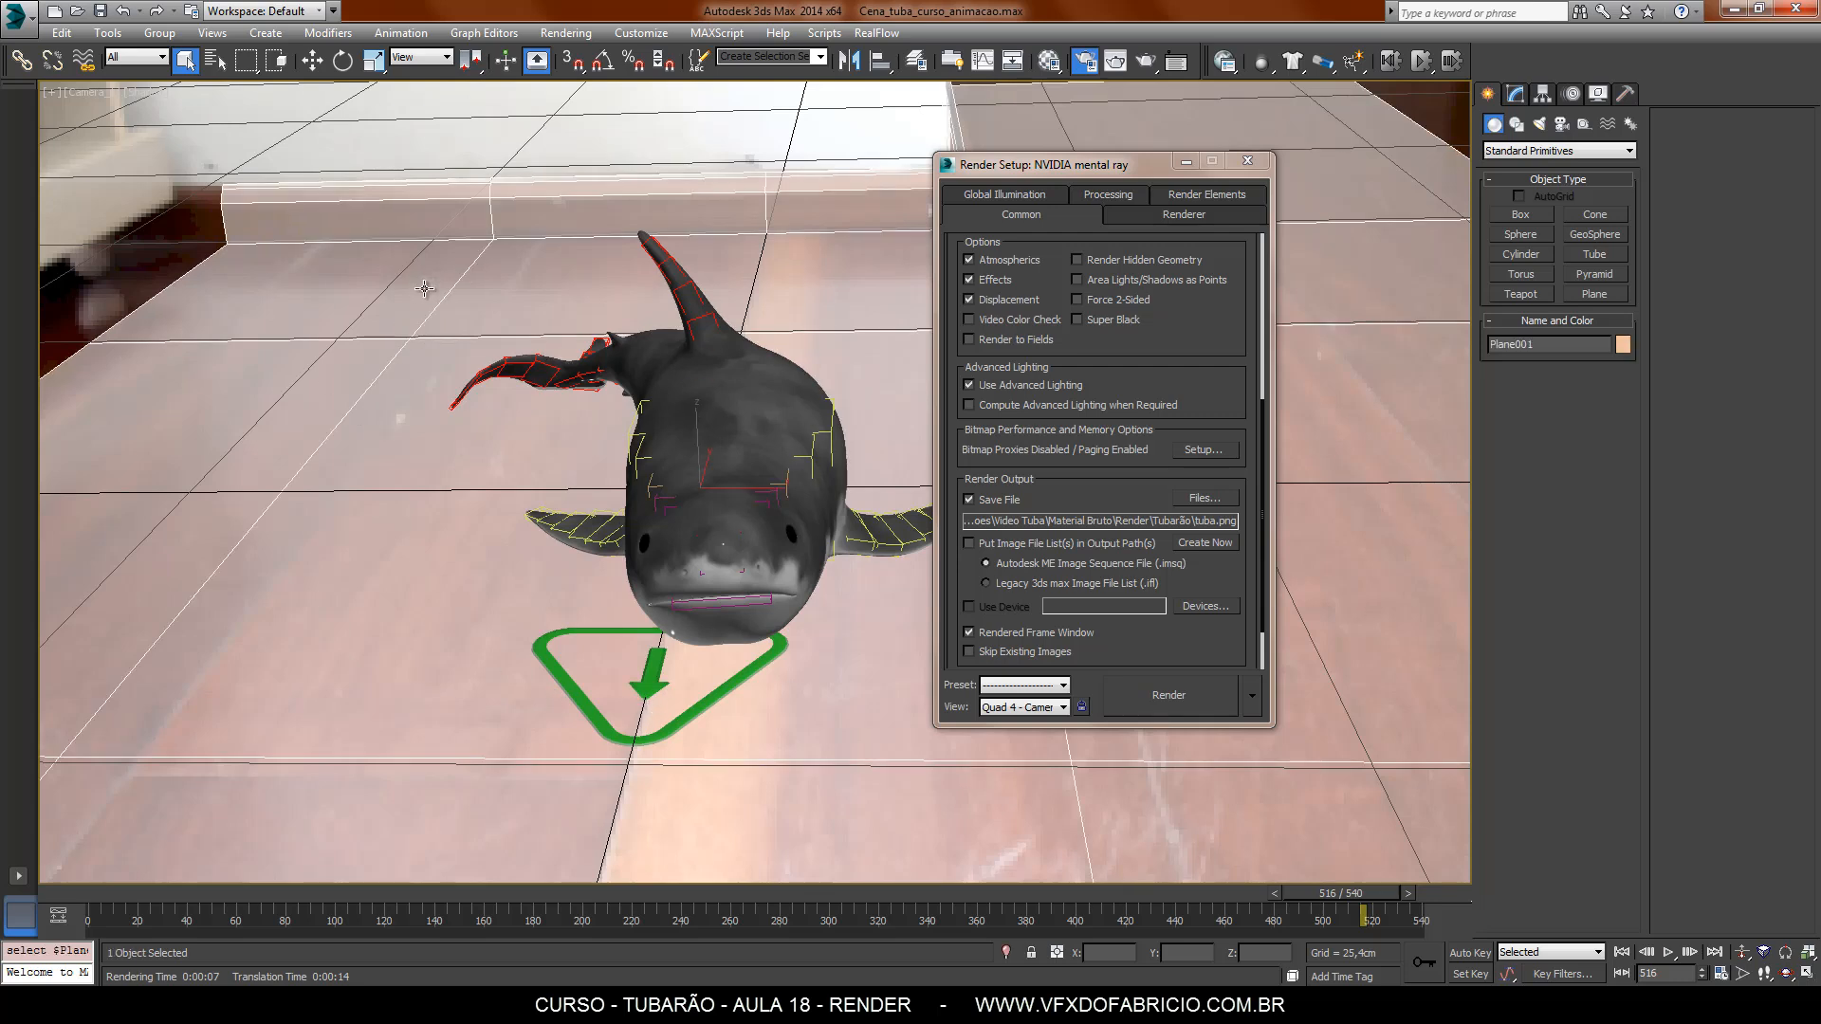
pyautogui.rightClick(420, 284)
pyautogui.click(500, 399)
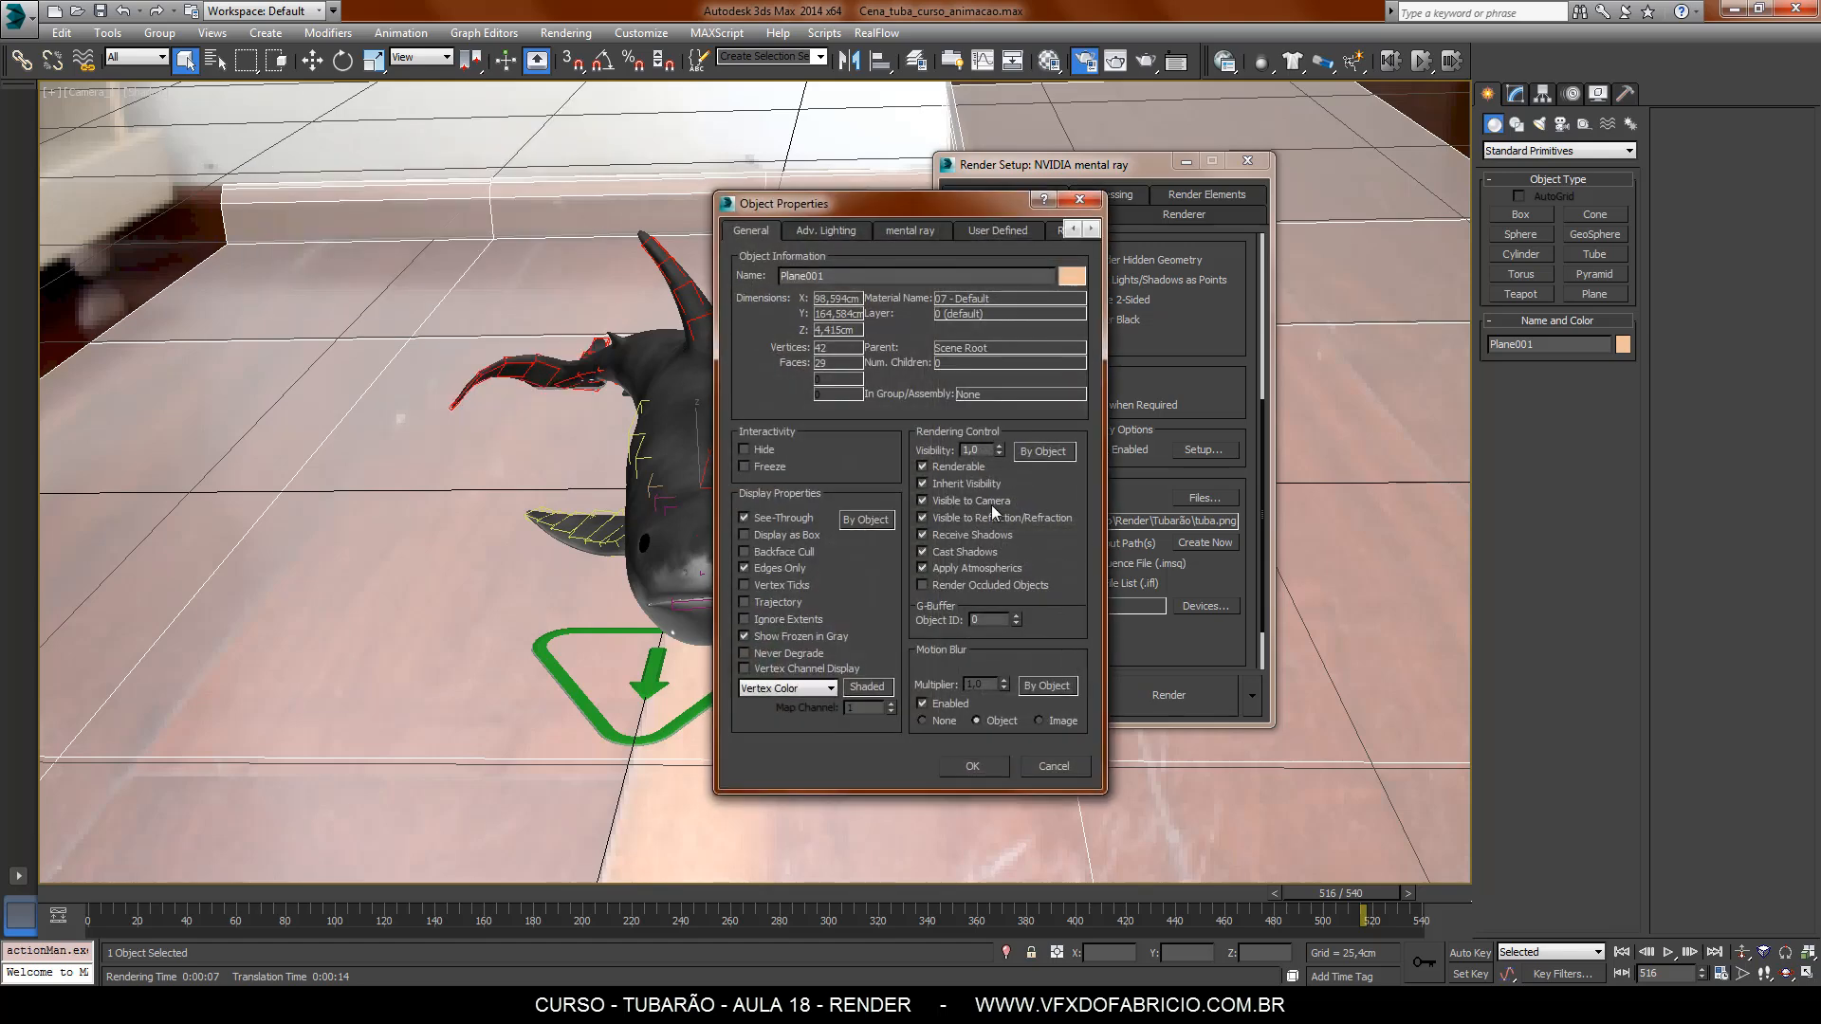
pyautogui.click(972, 766)
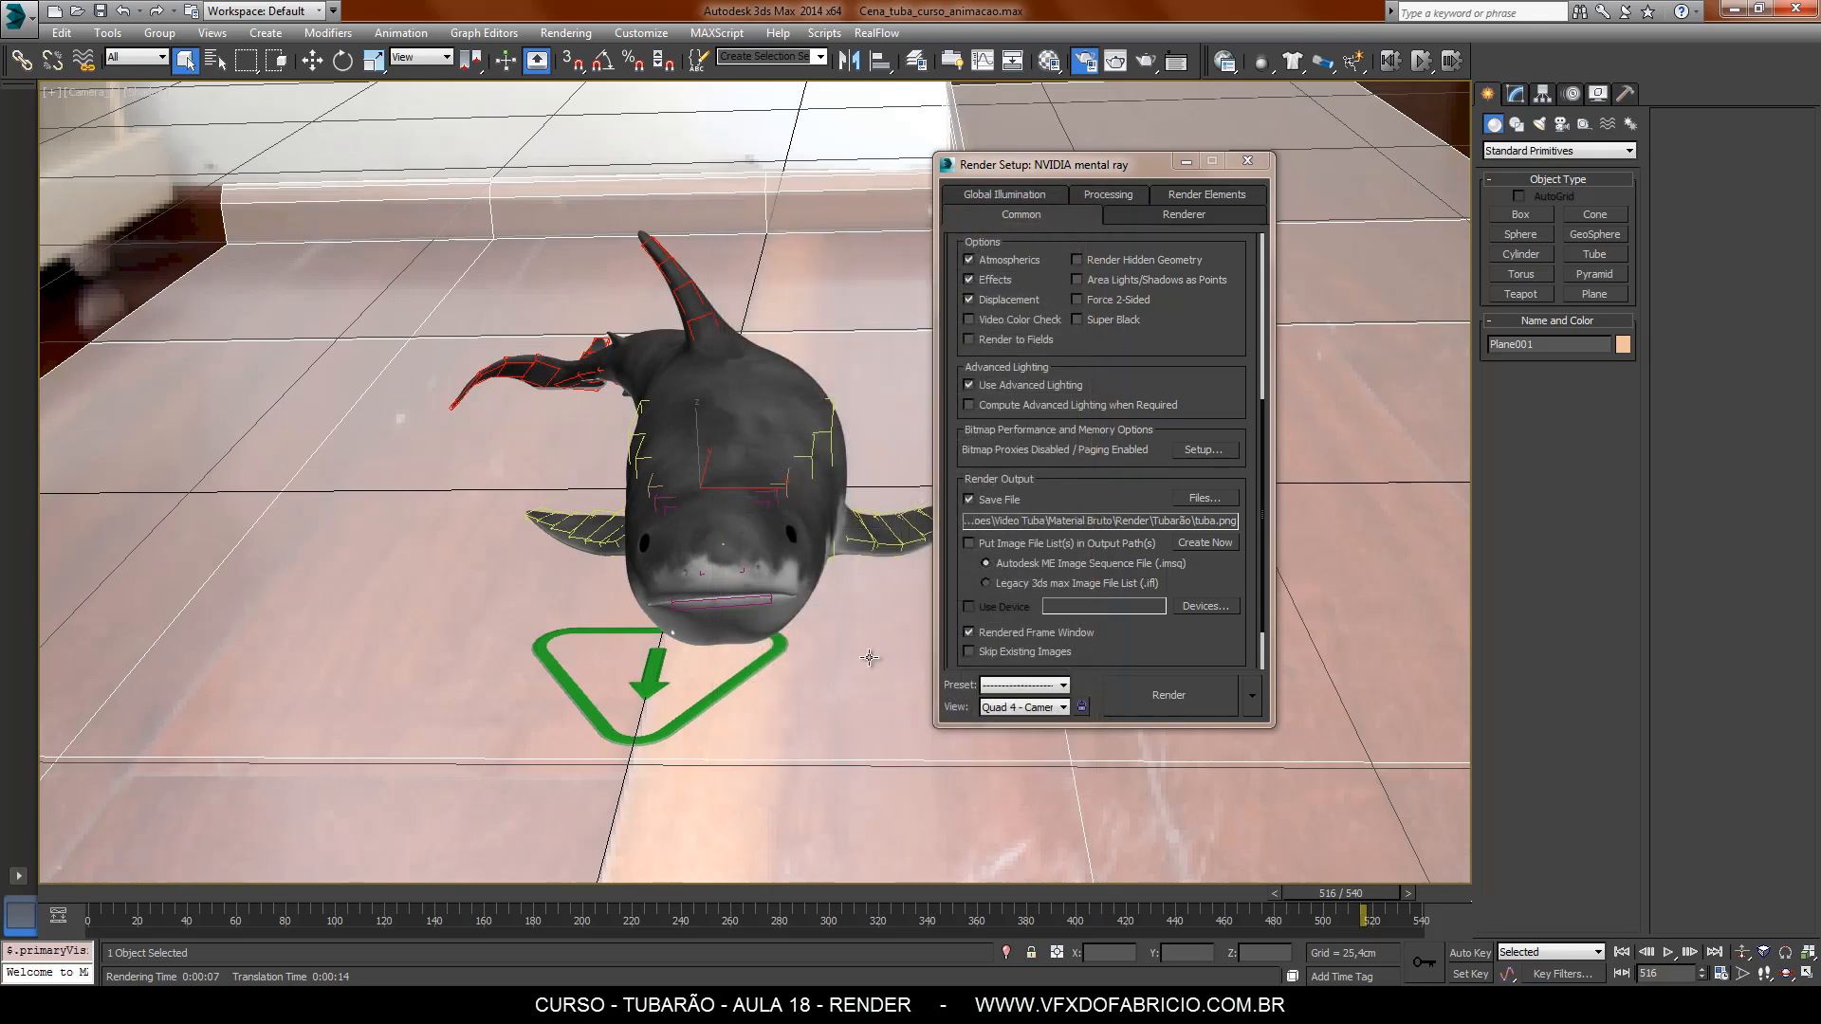
# Turn off Visible to Camera in the shark mesh's object properties and clear the selection.
pyautogui.click(726, 396)
pyautogui.rightClick(726, 396)
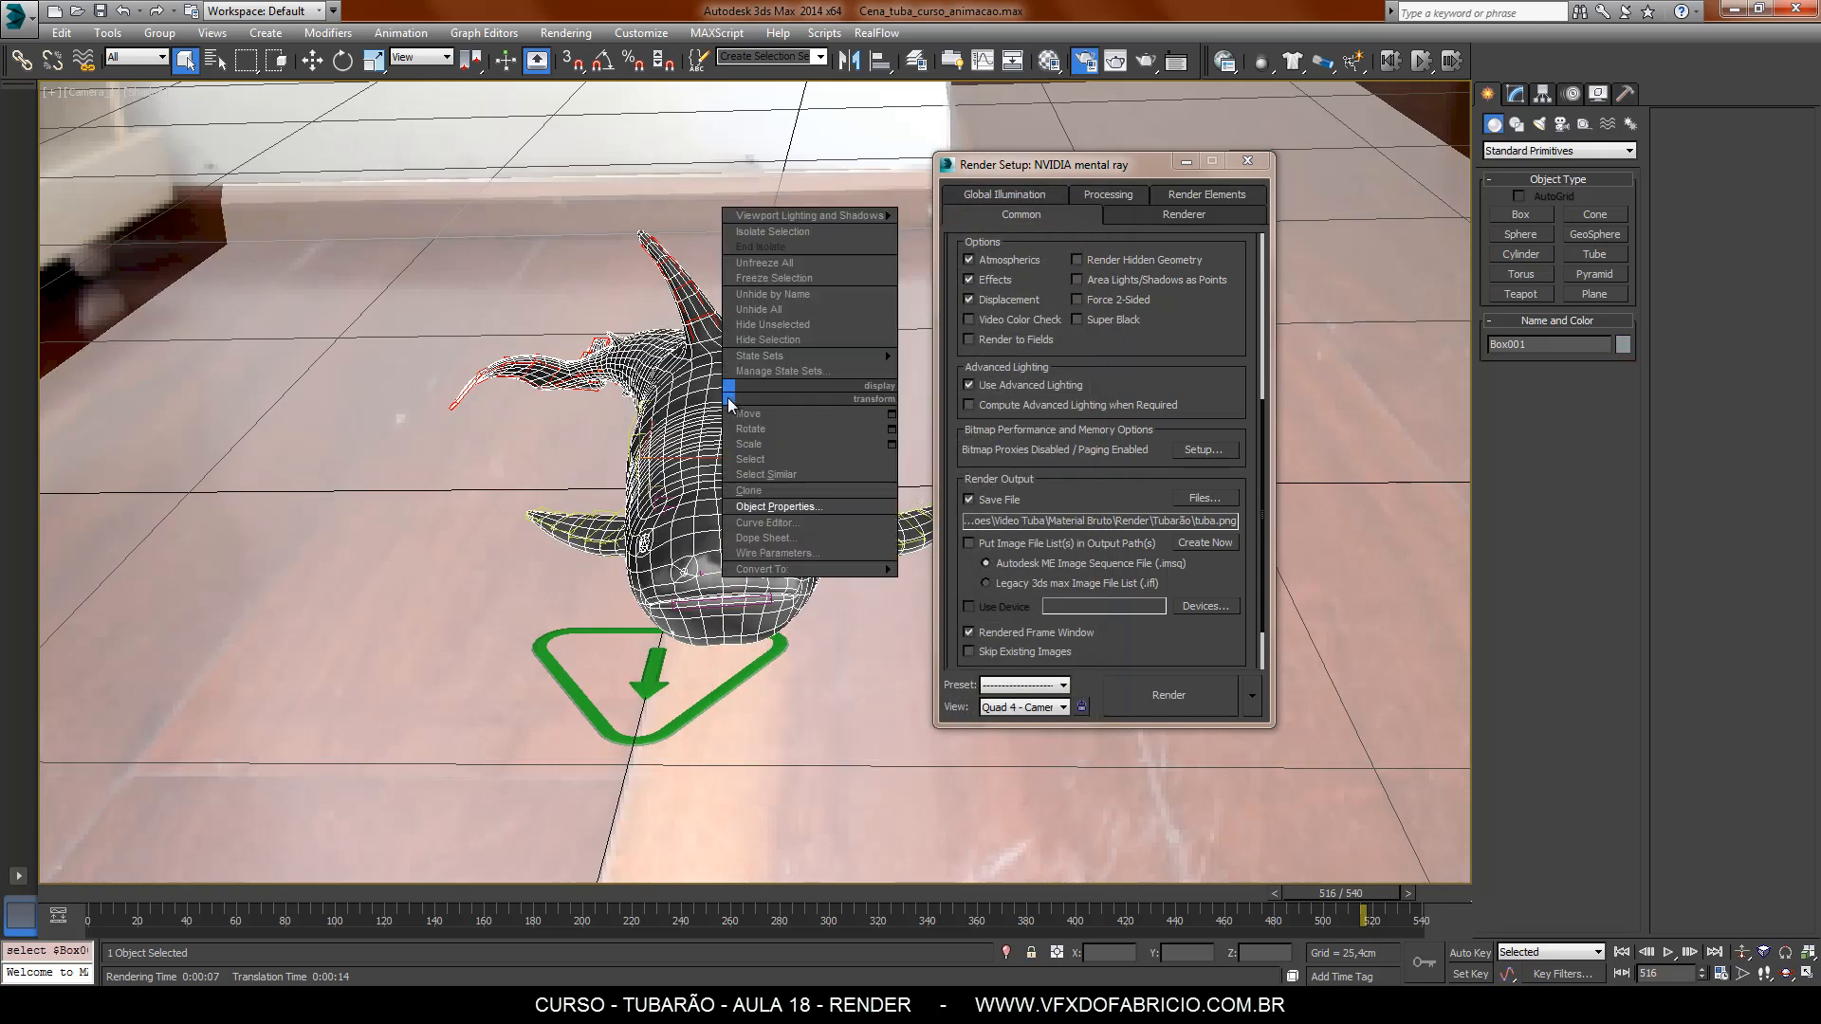
pyautogui.click(799, 508)
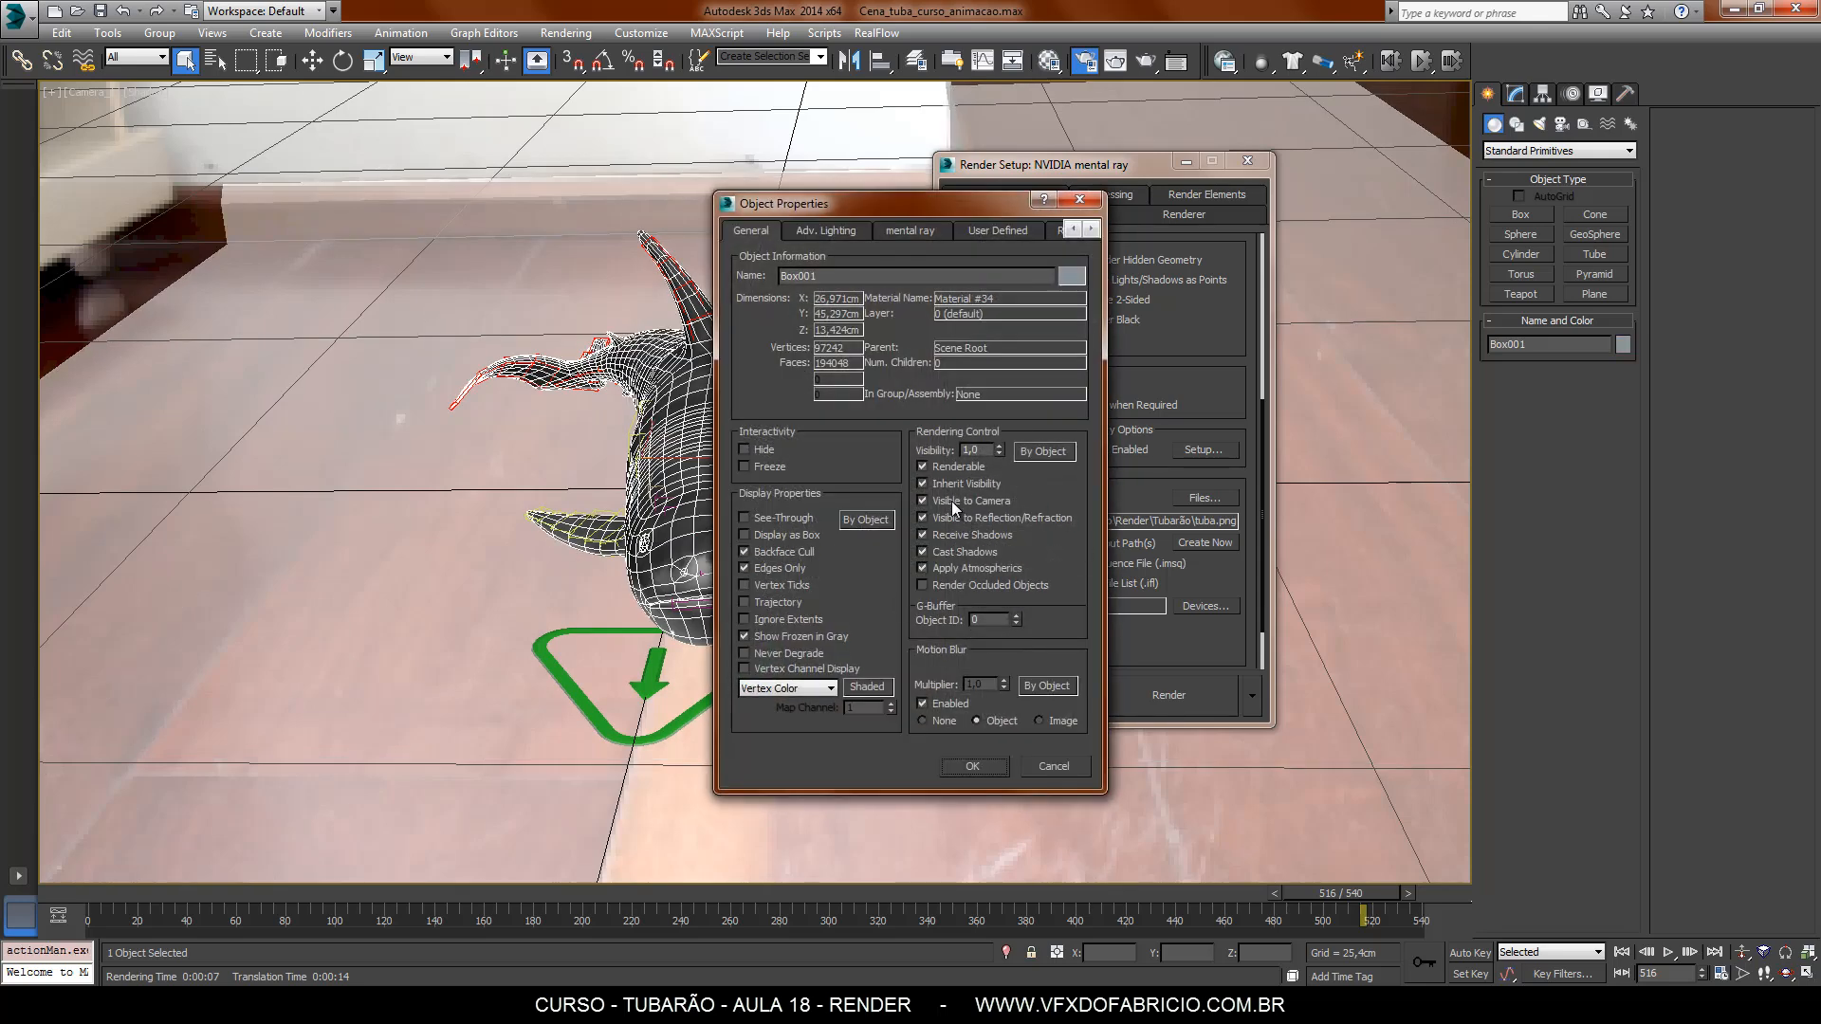
pyautogui.click(973, 765)
pyautogui.click(759, 173)
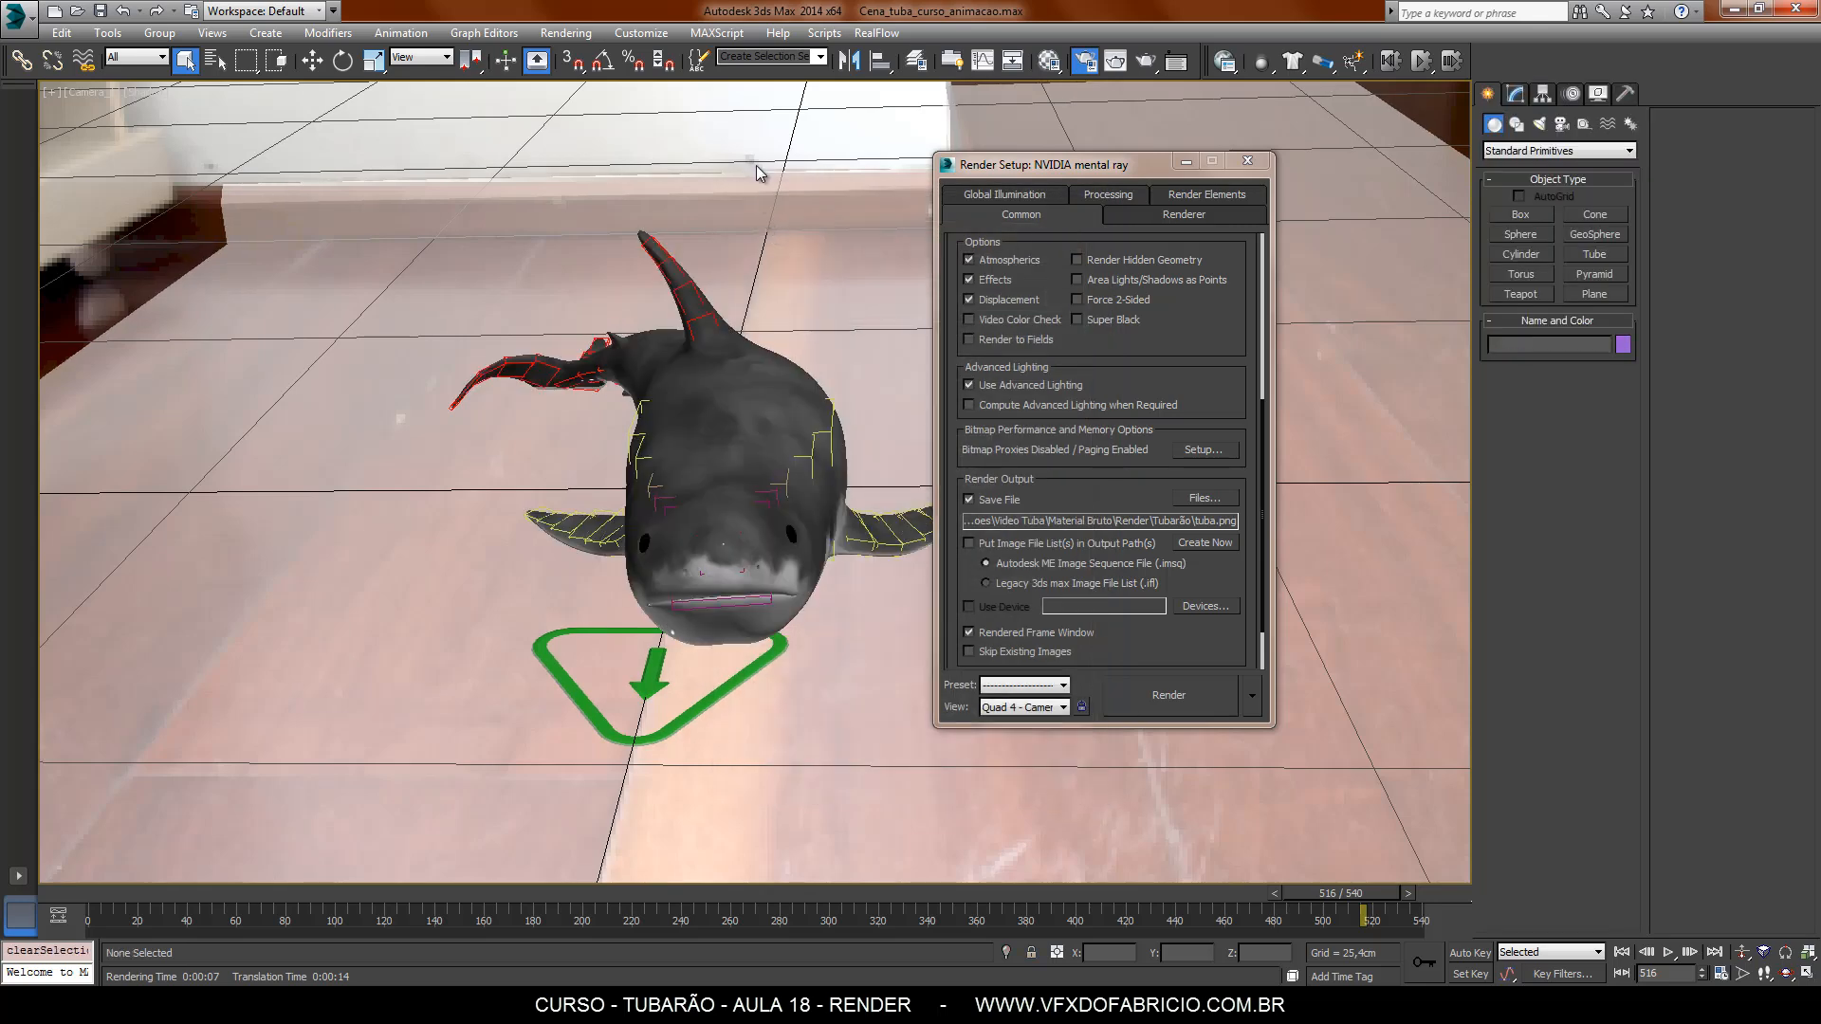
# Turn off Receive Shadows and Use Ambient Occlusion in the floor plane's 07 - Default material, leaving Receive Reflections enabled.
pyautogui.press('m')
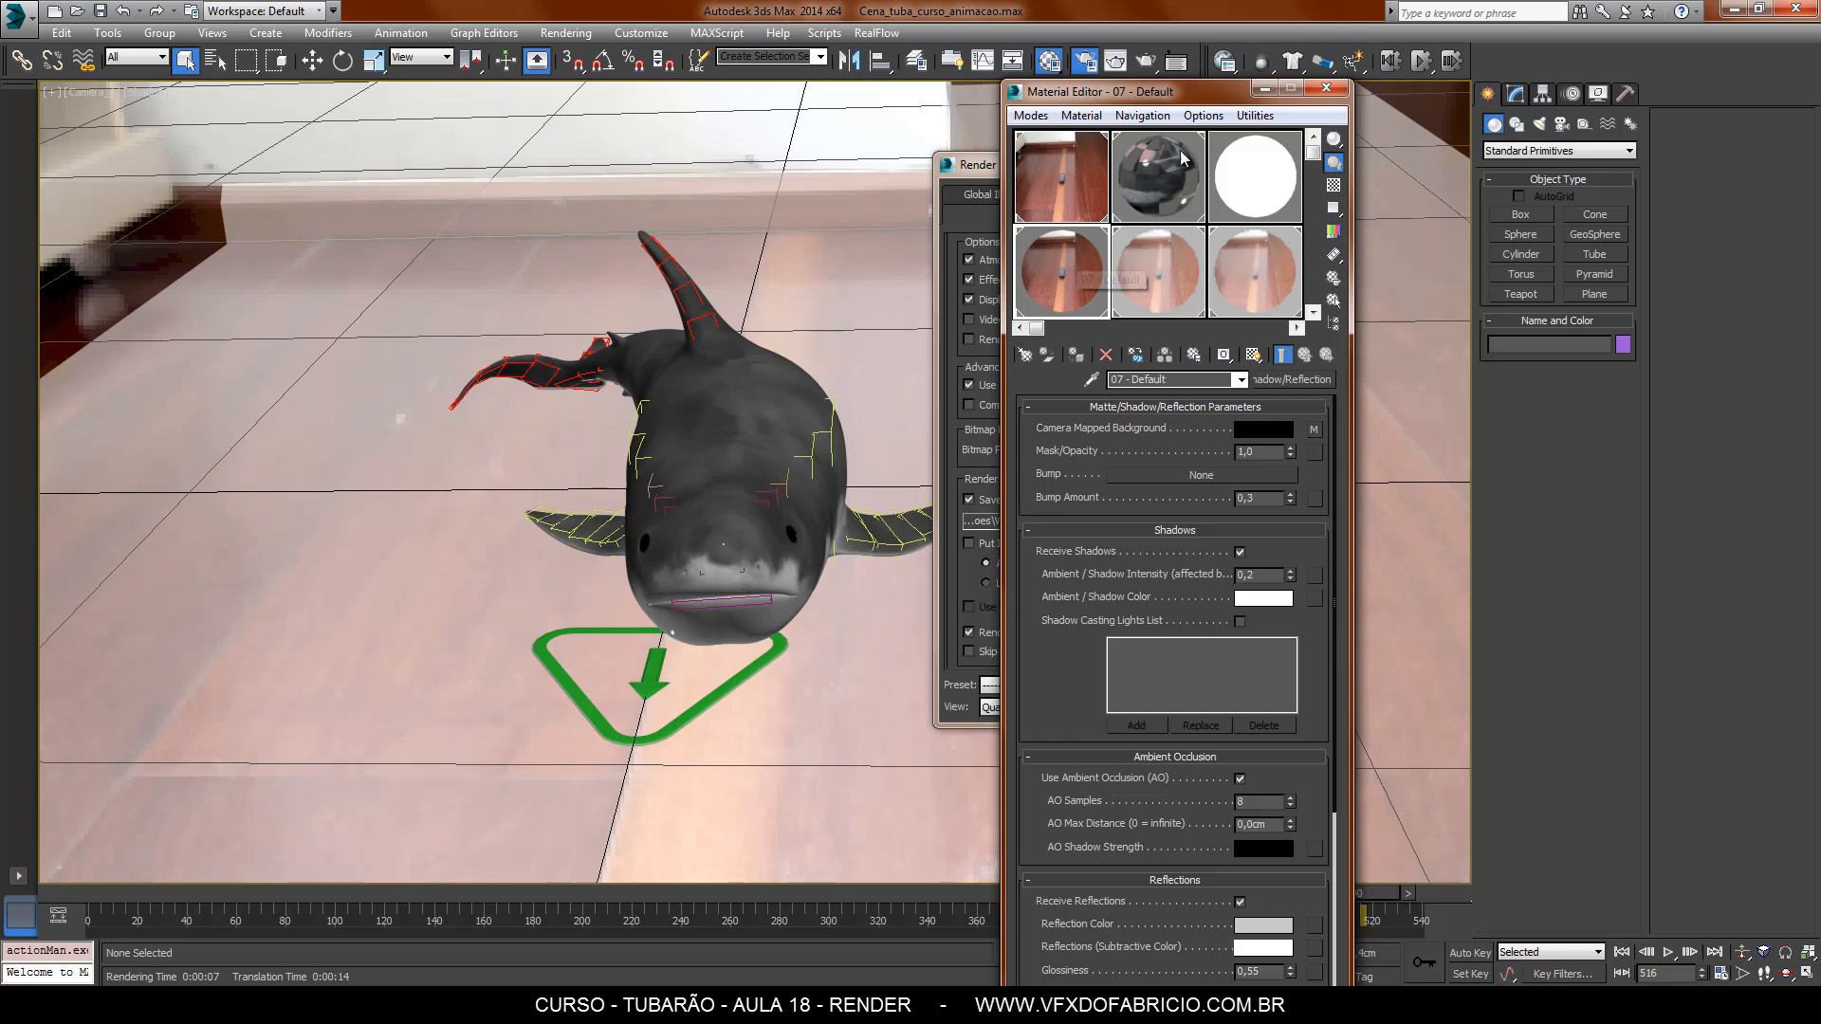
pyautogui.moveTo(1190, 94); pyautogui.dragTo(1074, 53)
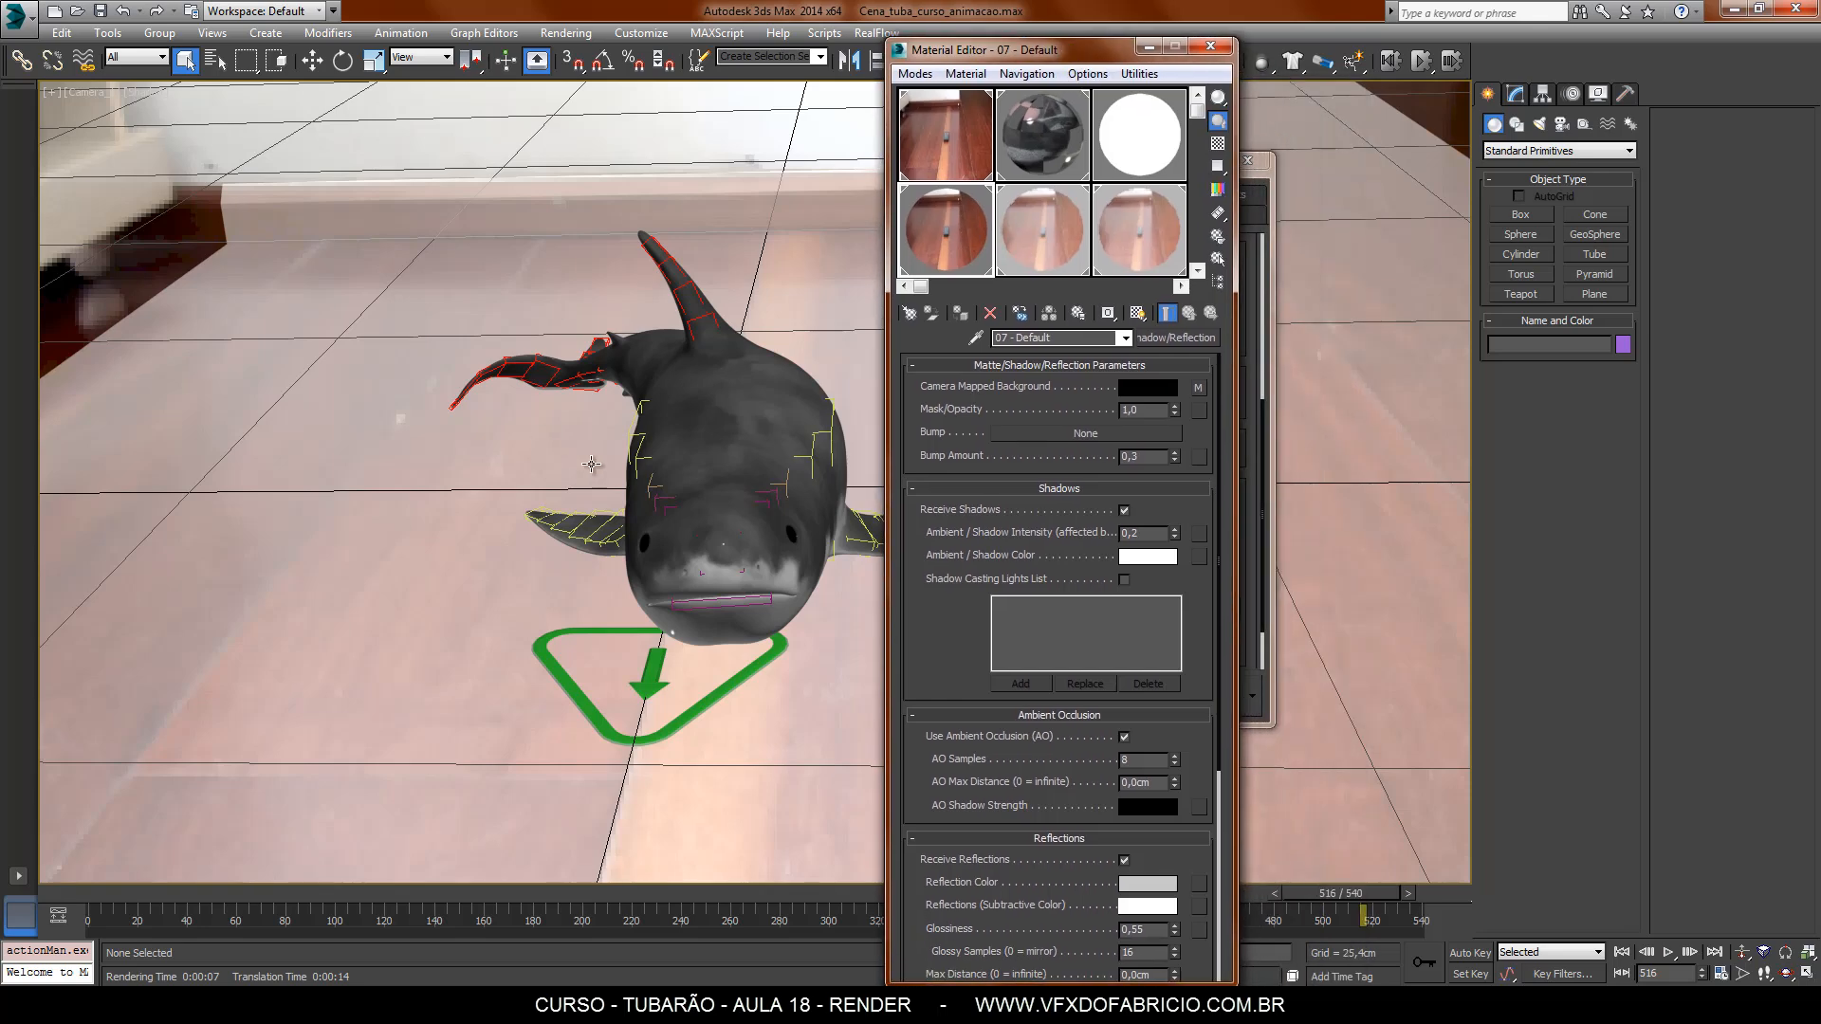
pyautogui.click(408, 543)
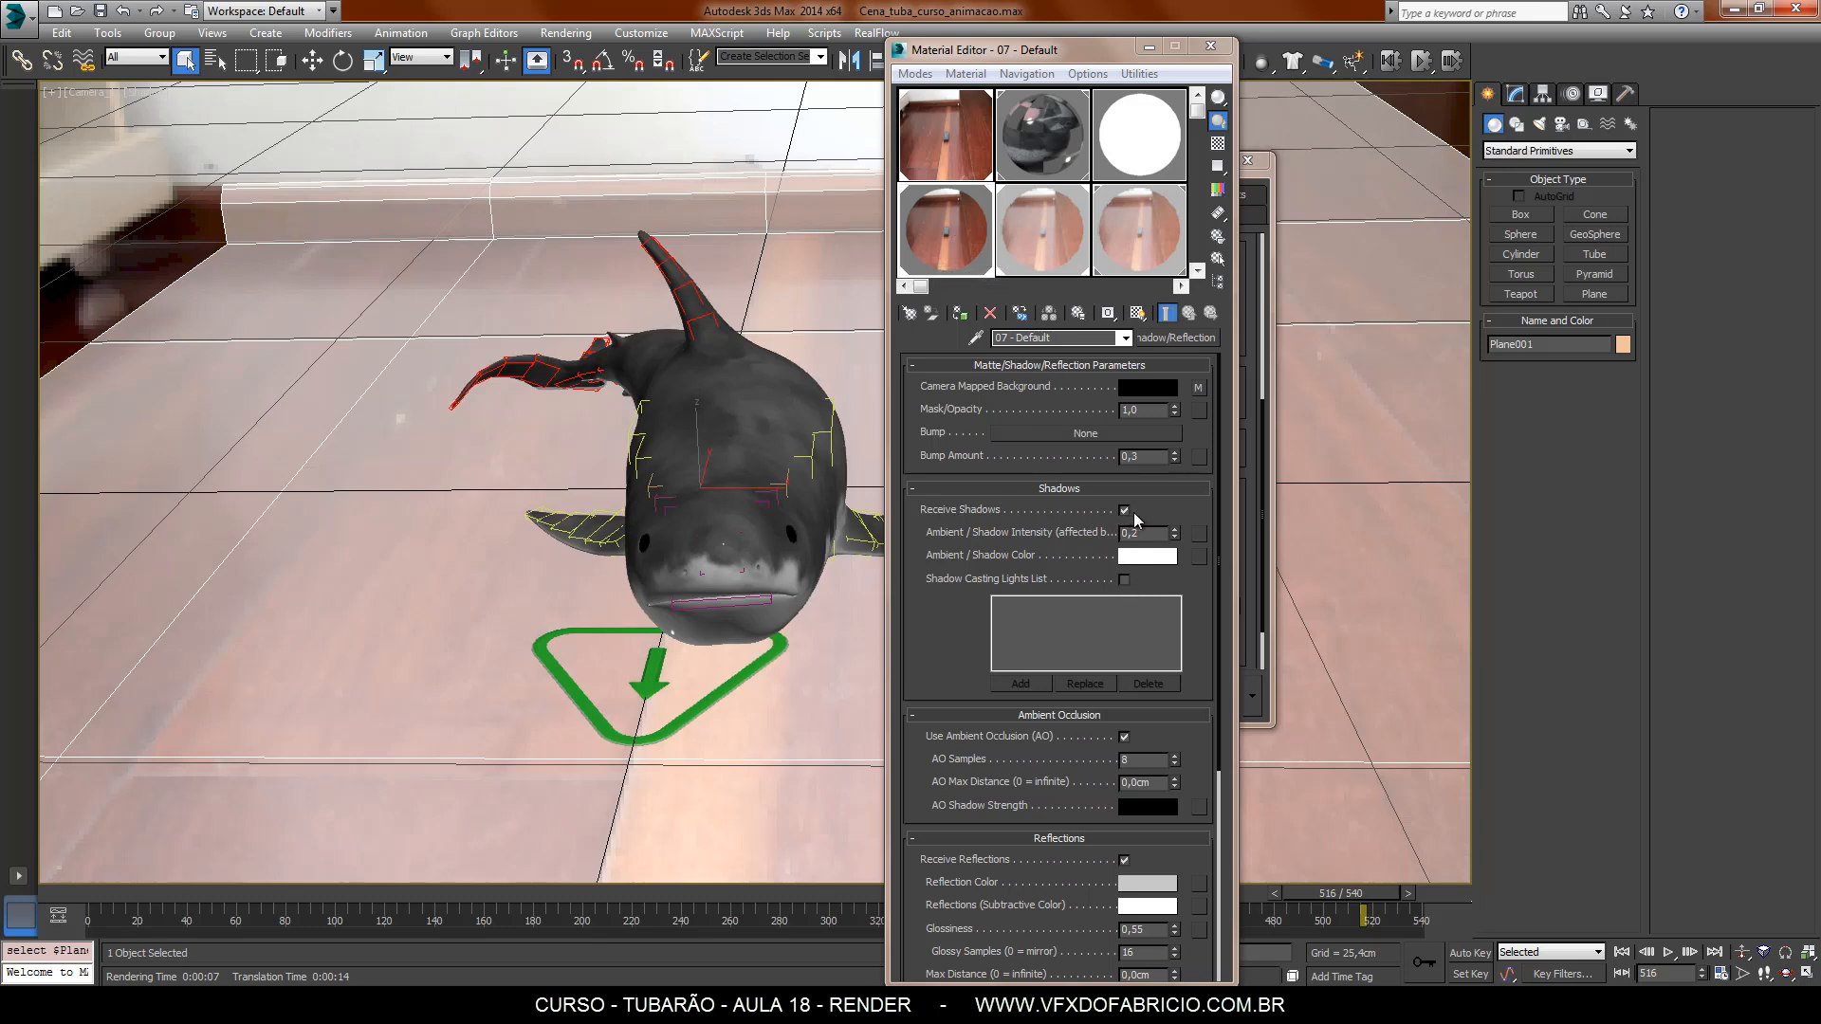
pyautogui.click(1125, 512)
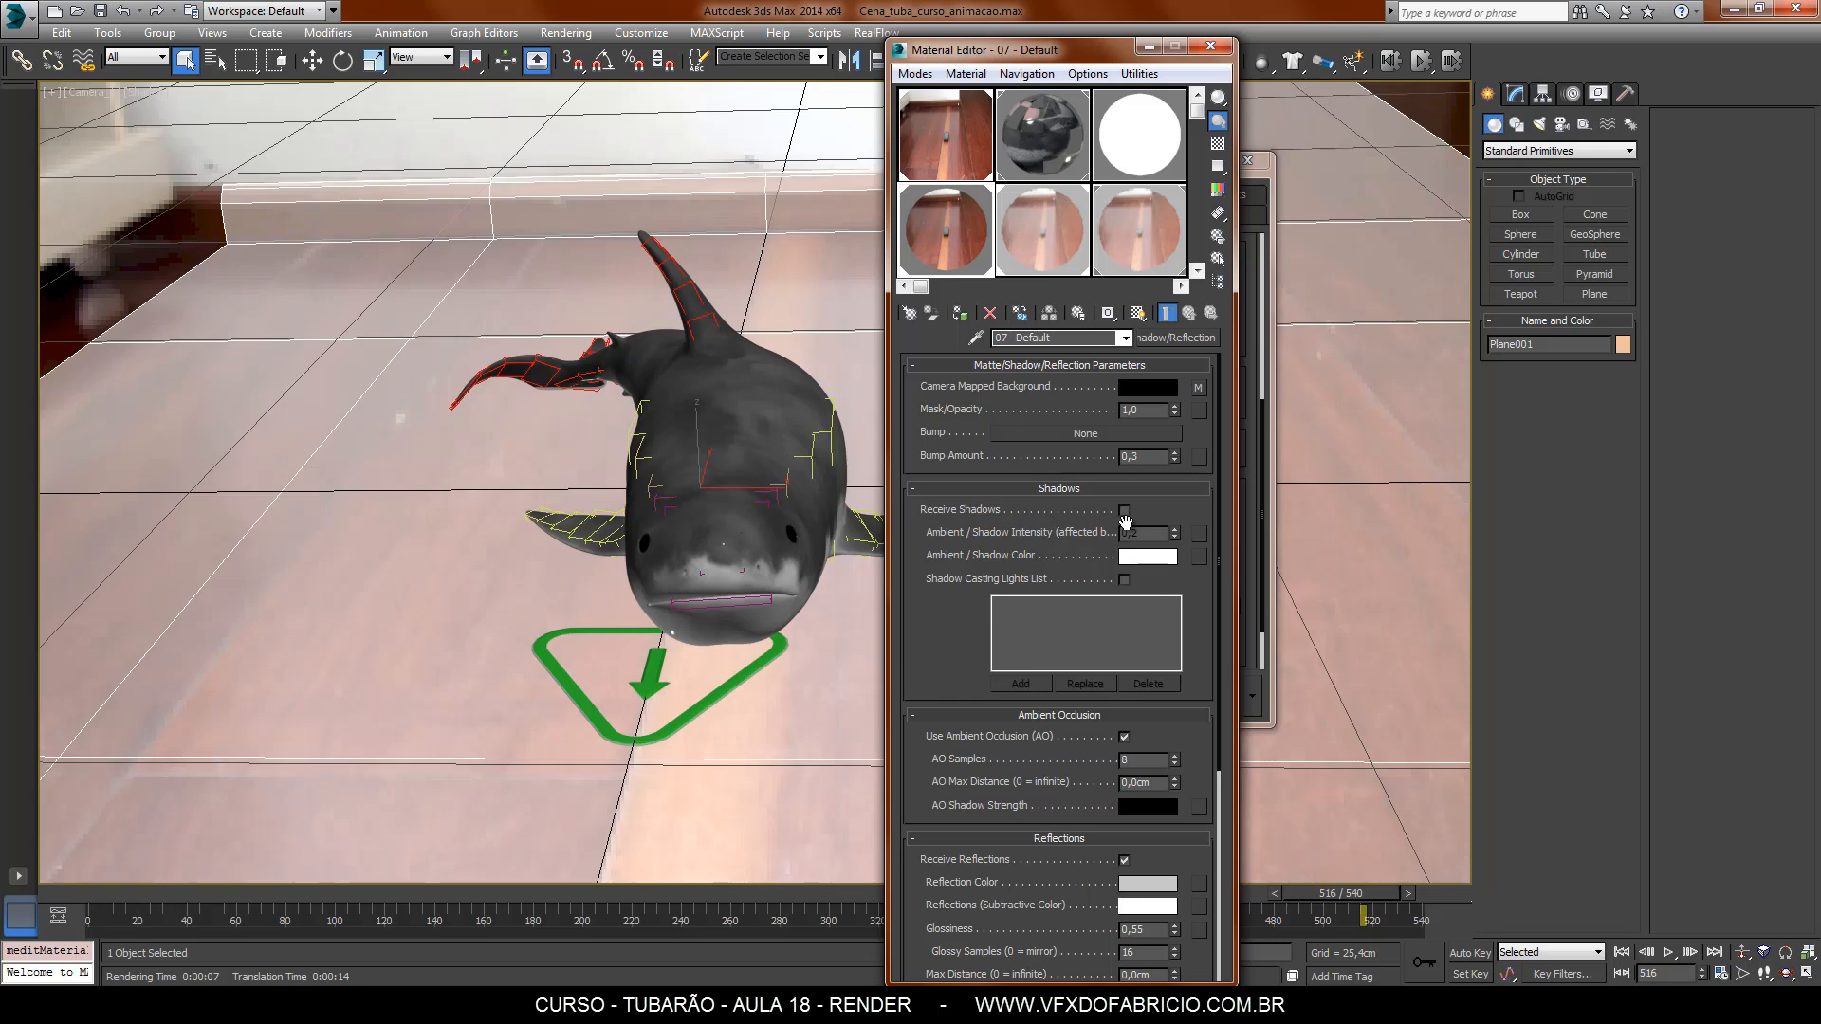
pyautogui.click(1125, 738)
pyautogui.moveTo(1168, 737); pyautogui.dragTo(1168, 525)
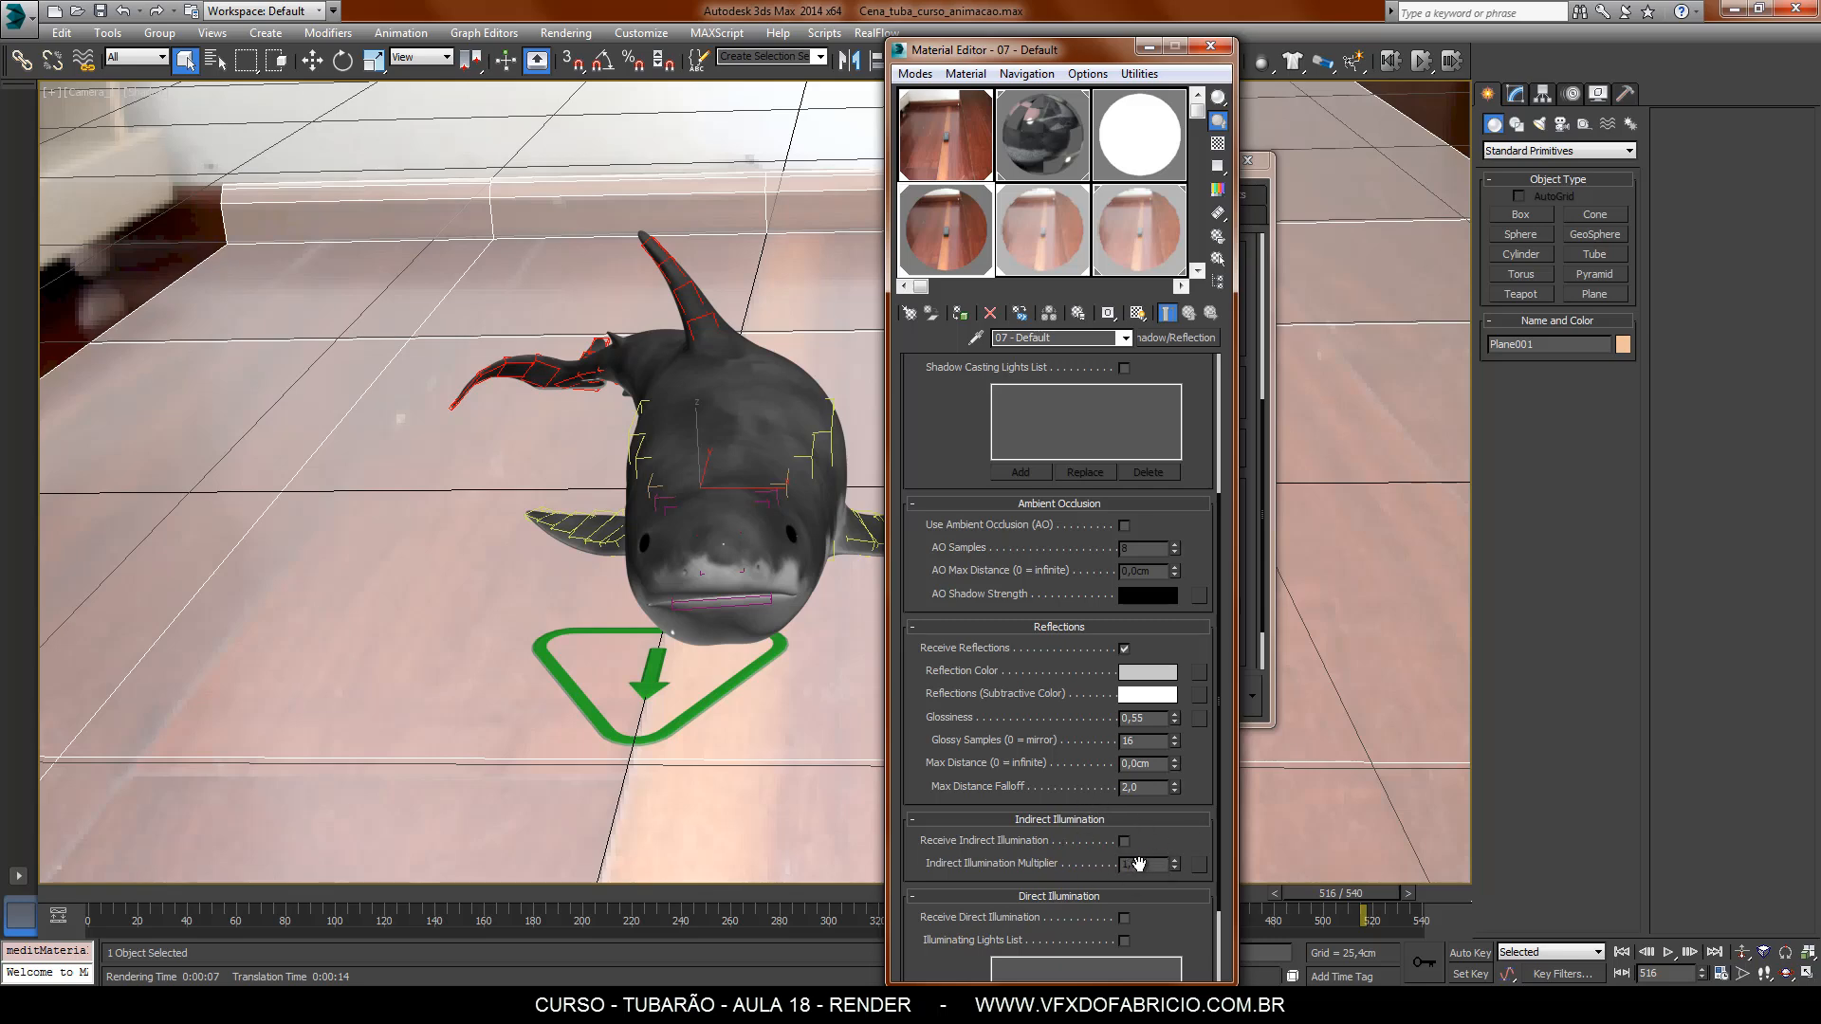
pyautogui.moveTo(1195, 544); pyautogui.dragTo(1180, 756)
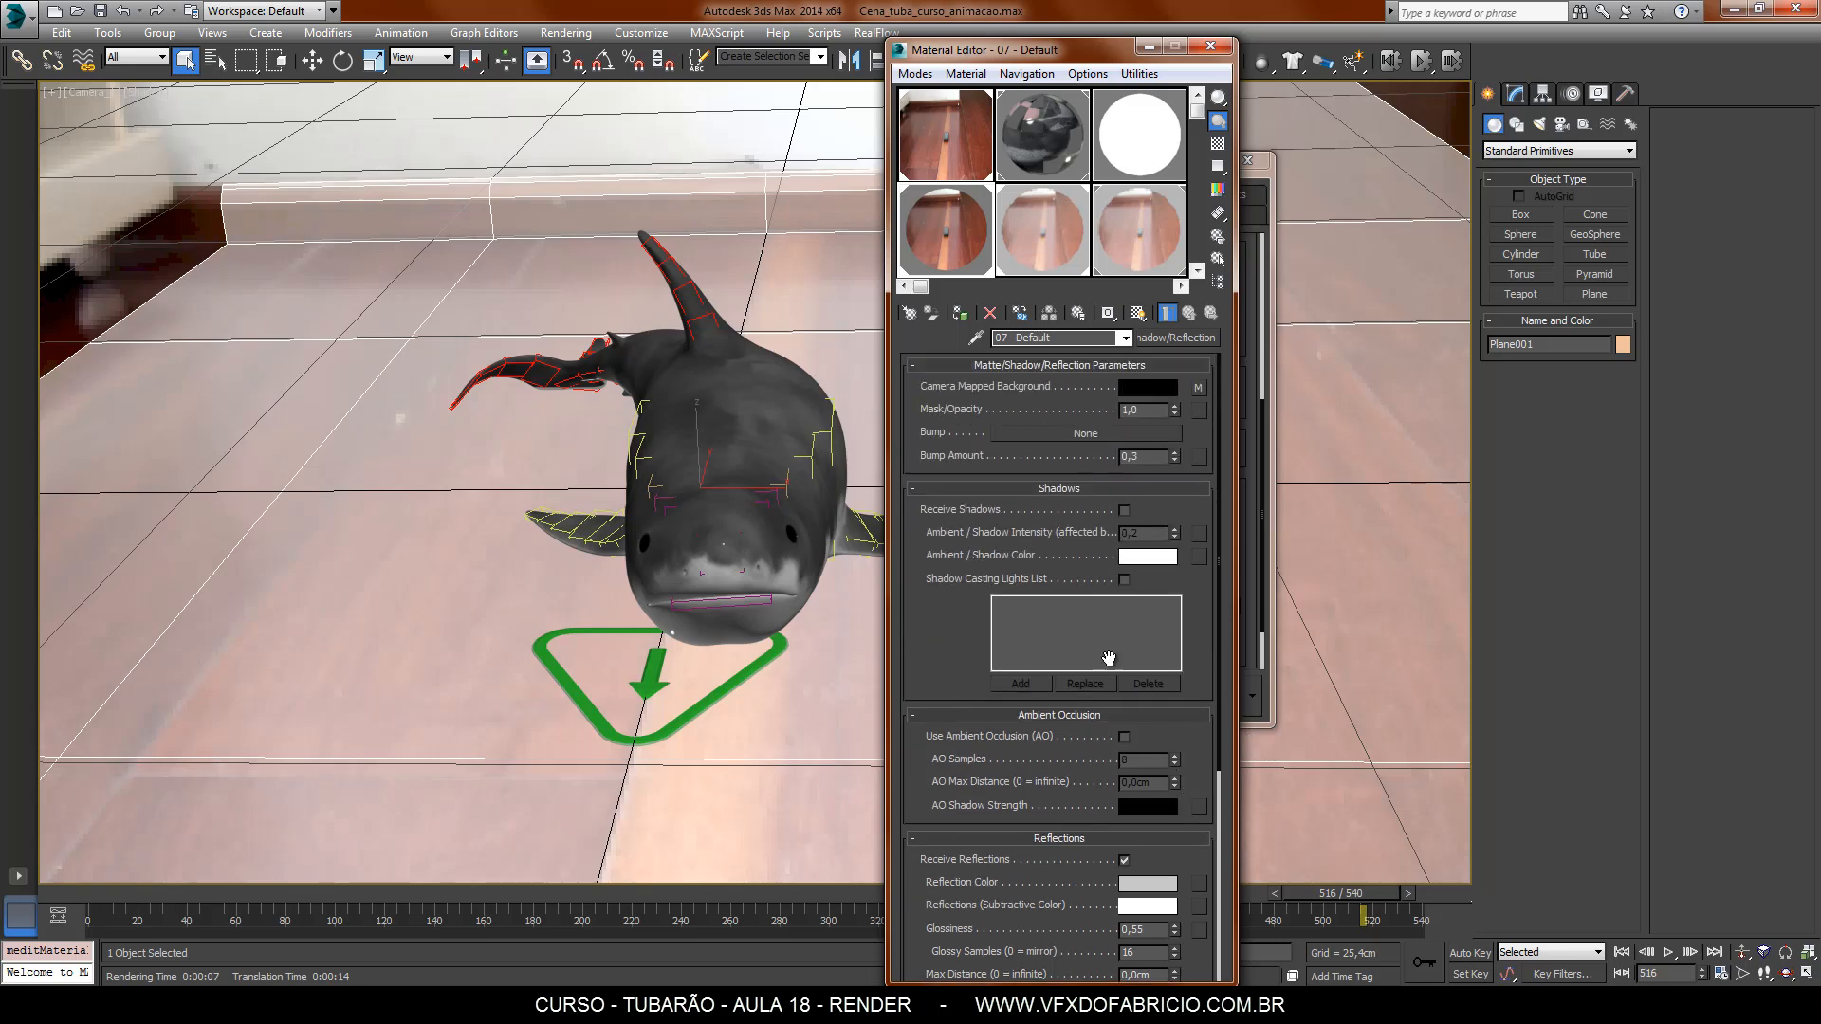
pyautogui.click(727, 155)
pyautogui.click(1210, 45)
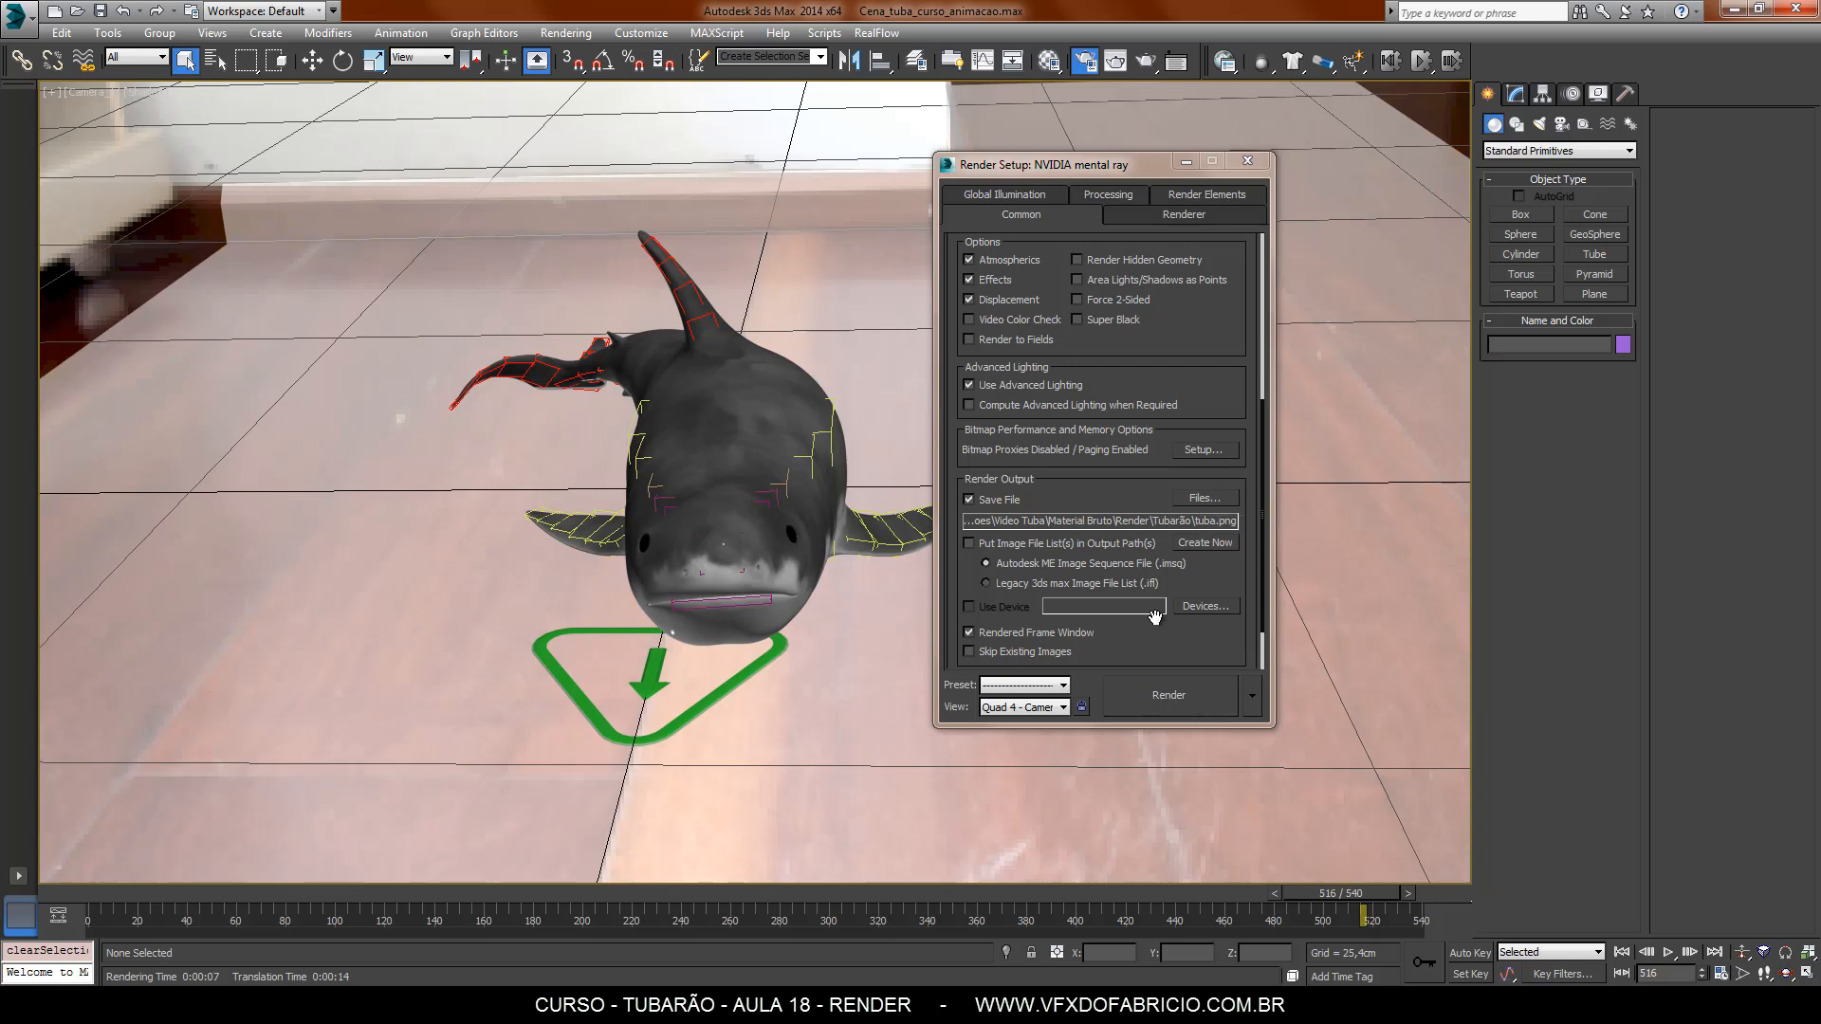
# Save the render output as reflexo.png in a new Reflexo folder inside Render, and test-render the reflection pass, cancelling at frame 1.
pyautogui.click(1203, 498)
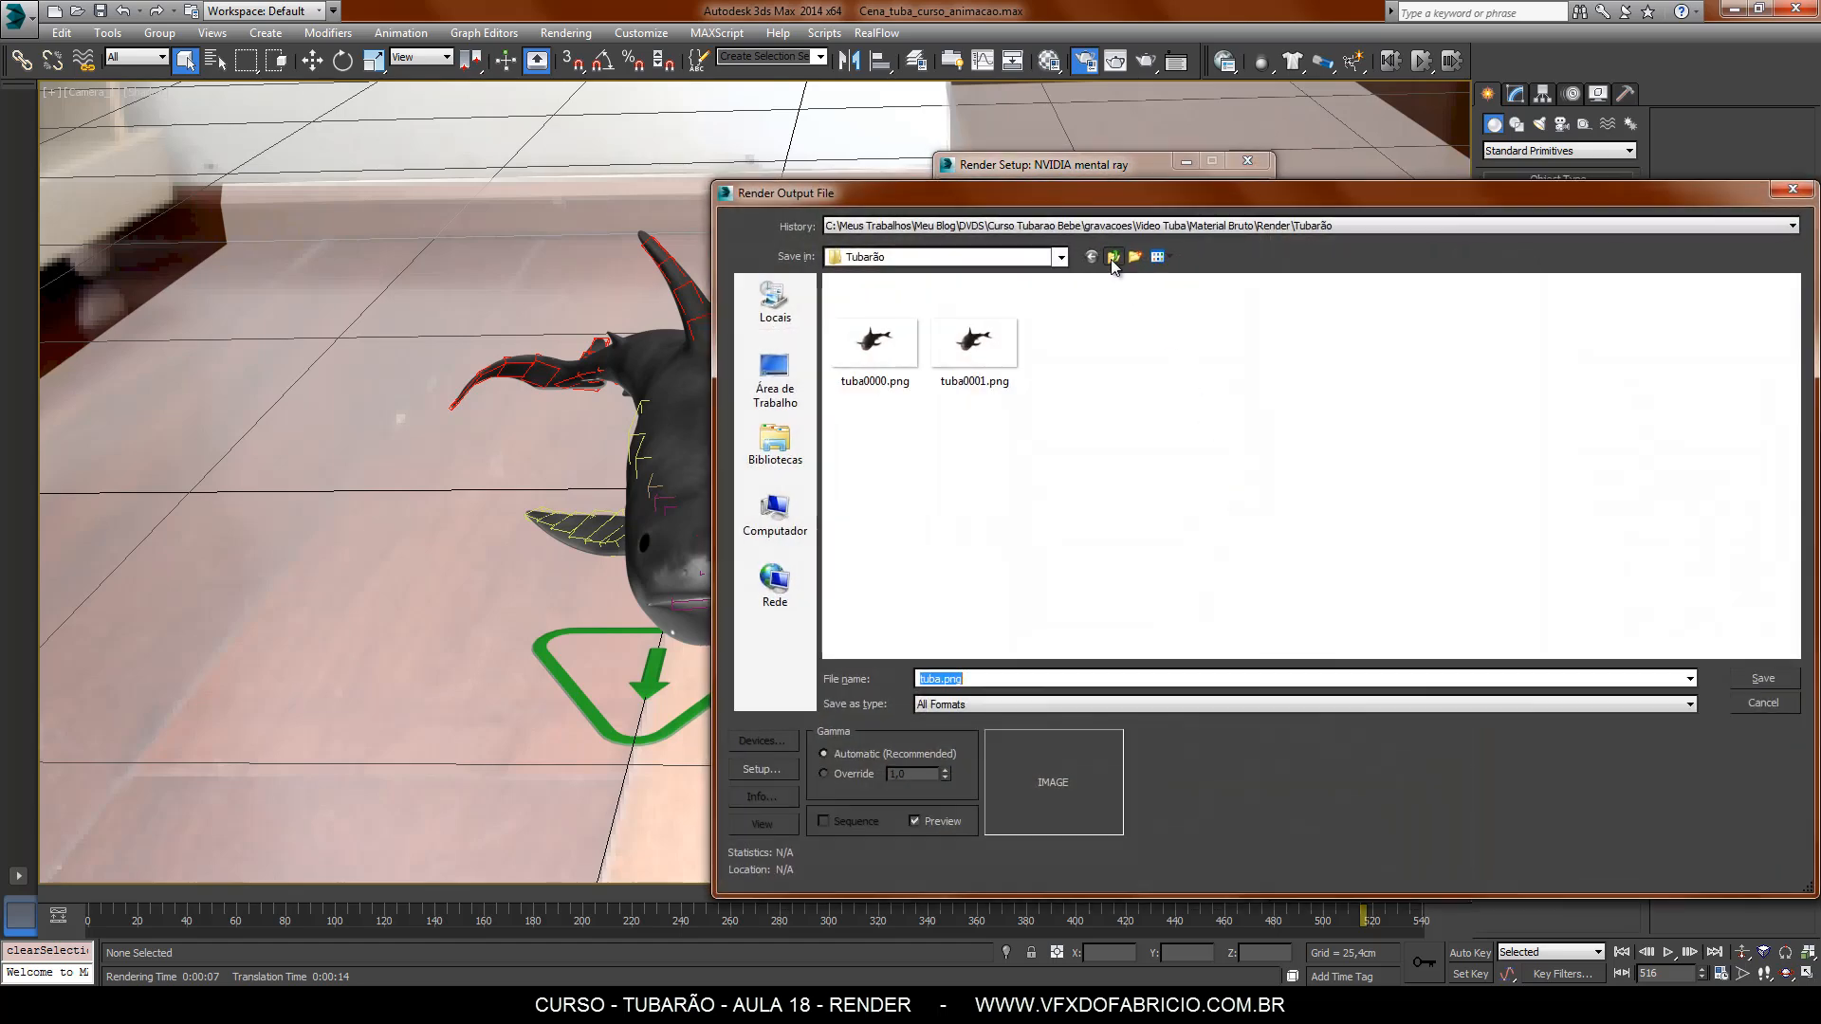
pyautogui.click(1112, 258)
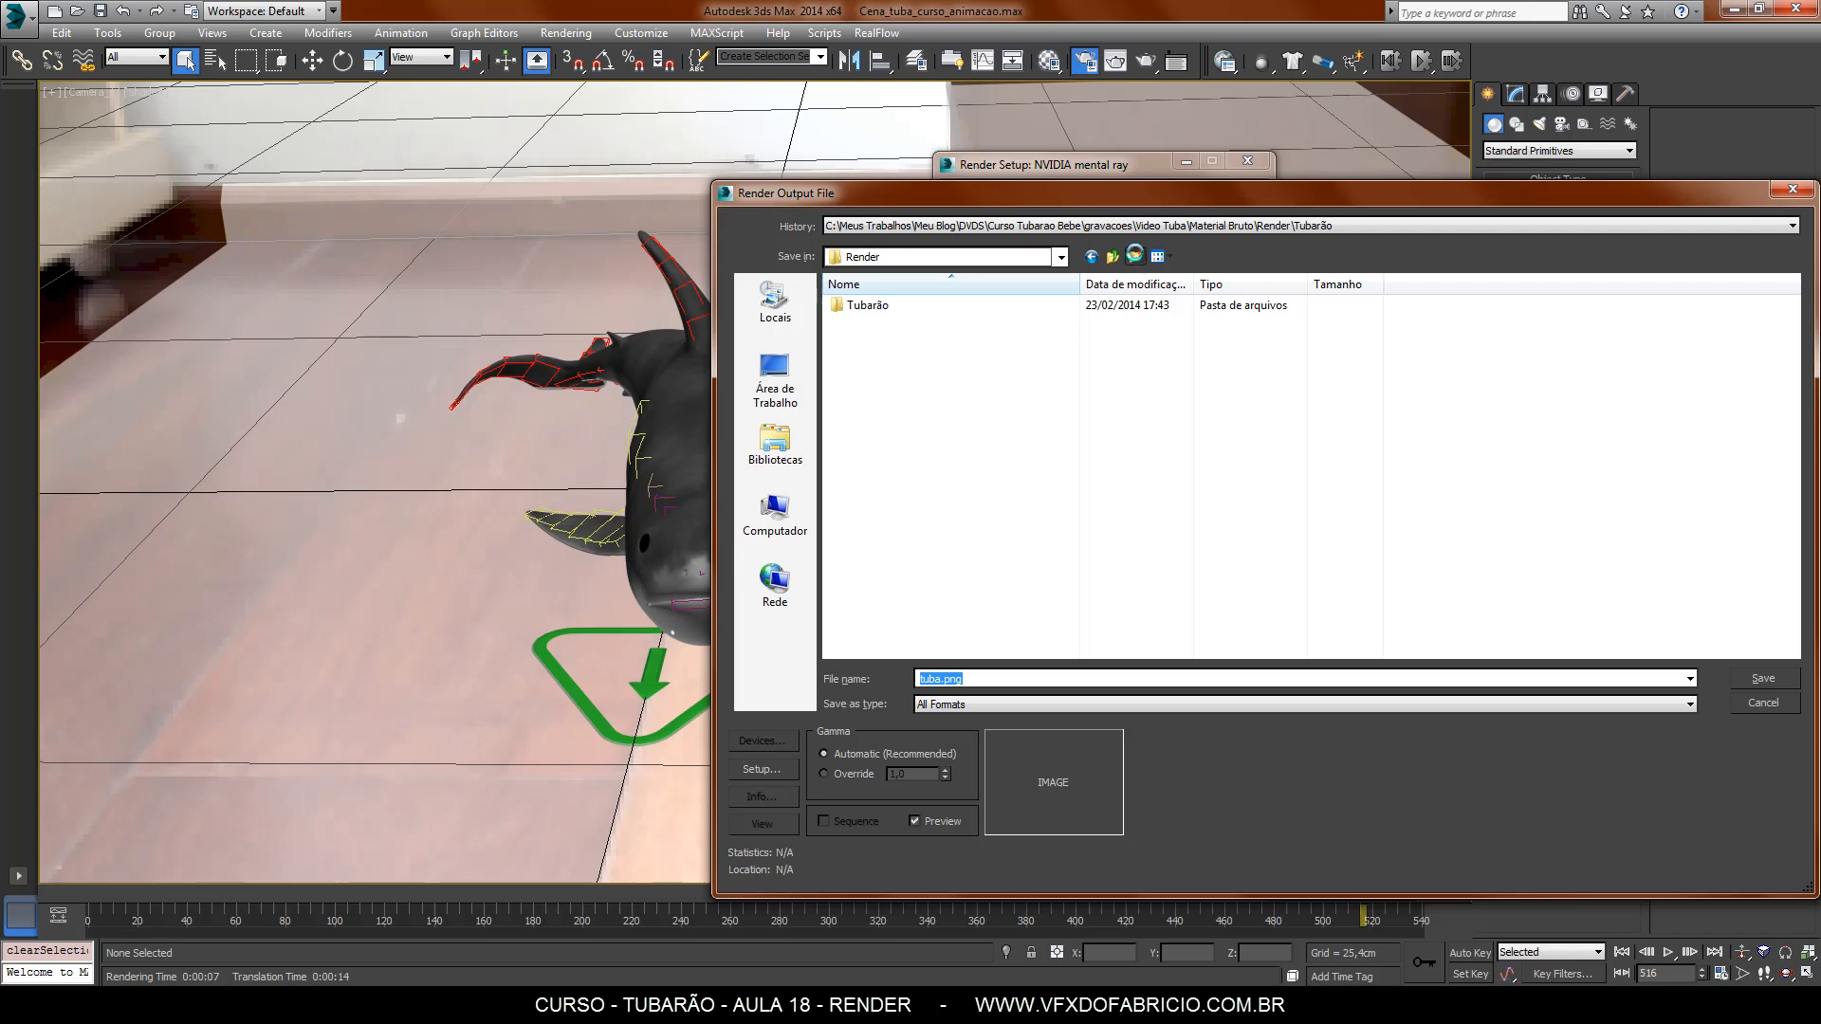
pyautogui.click(1135, 256)
pyautogui.write('Refle')
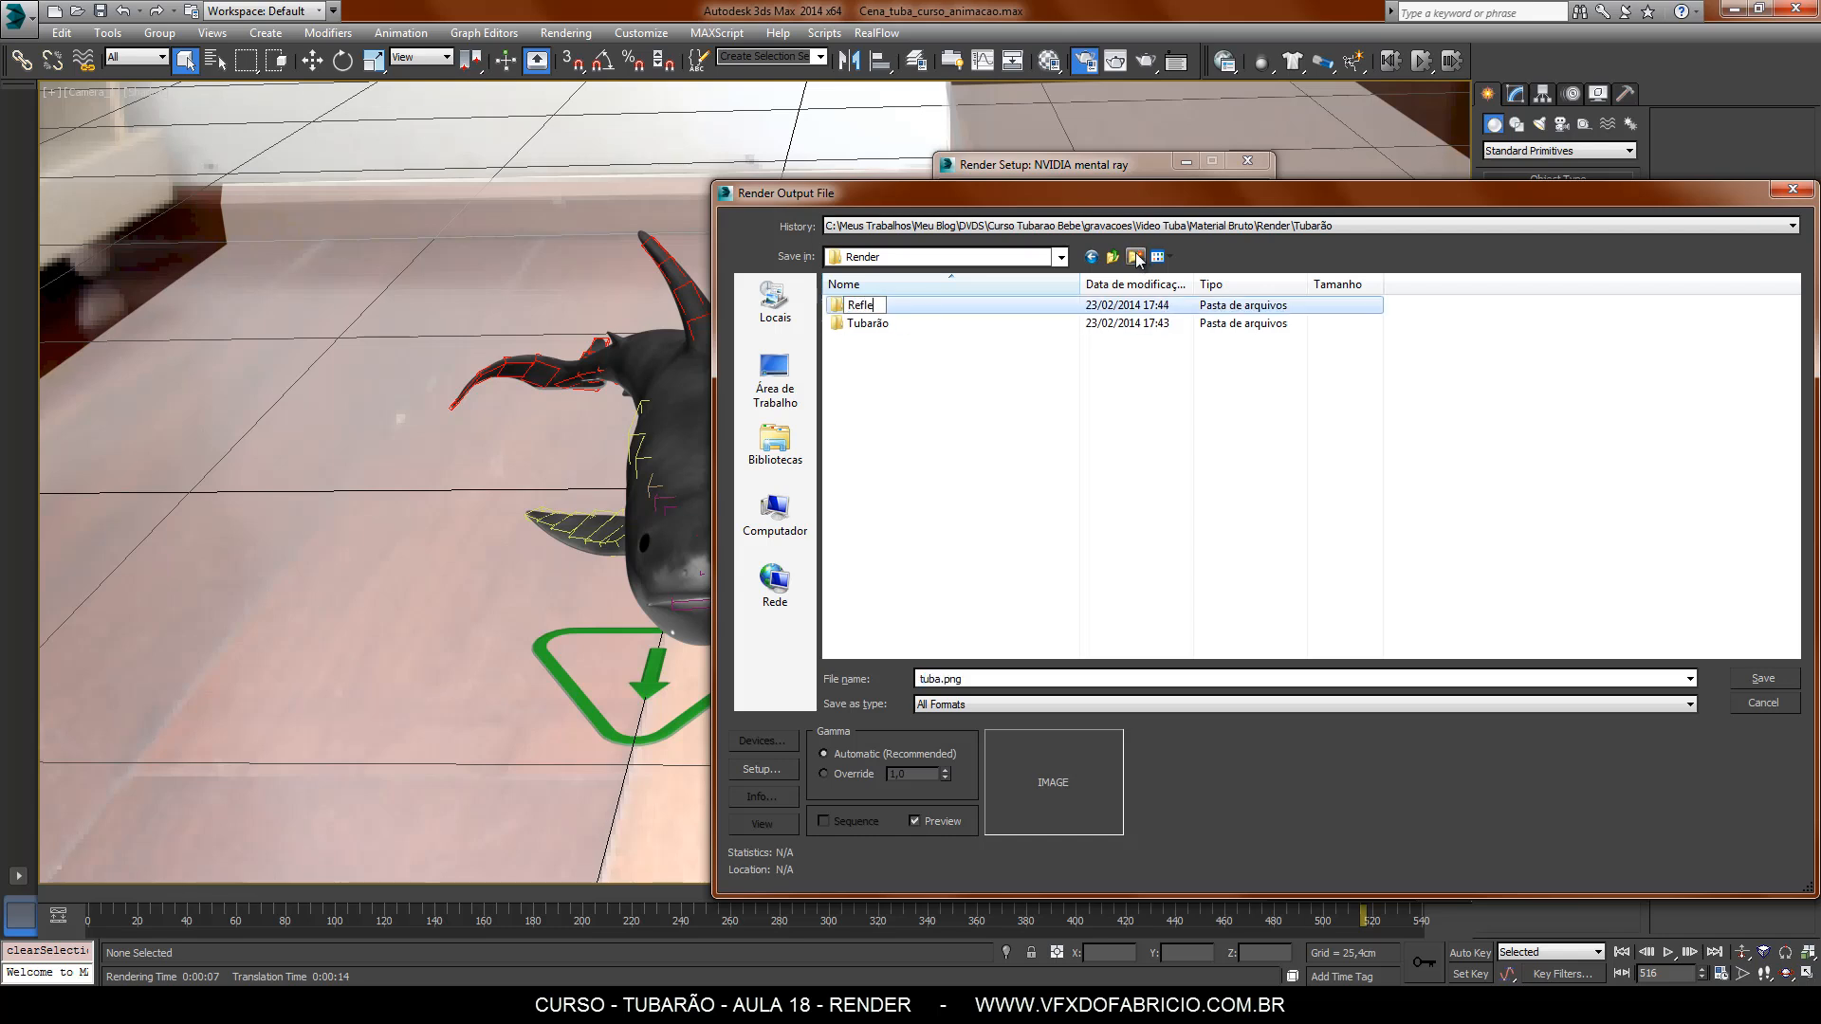
pyautogui.write('xo')
pyautogui.press('Return')
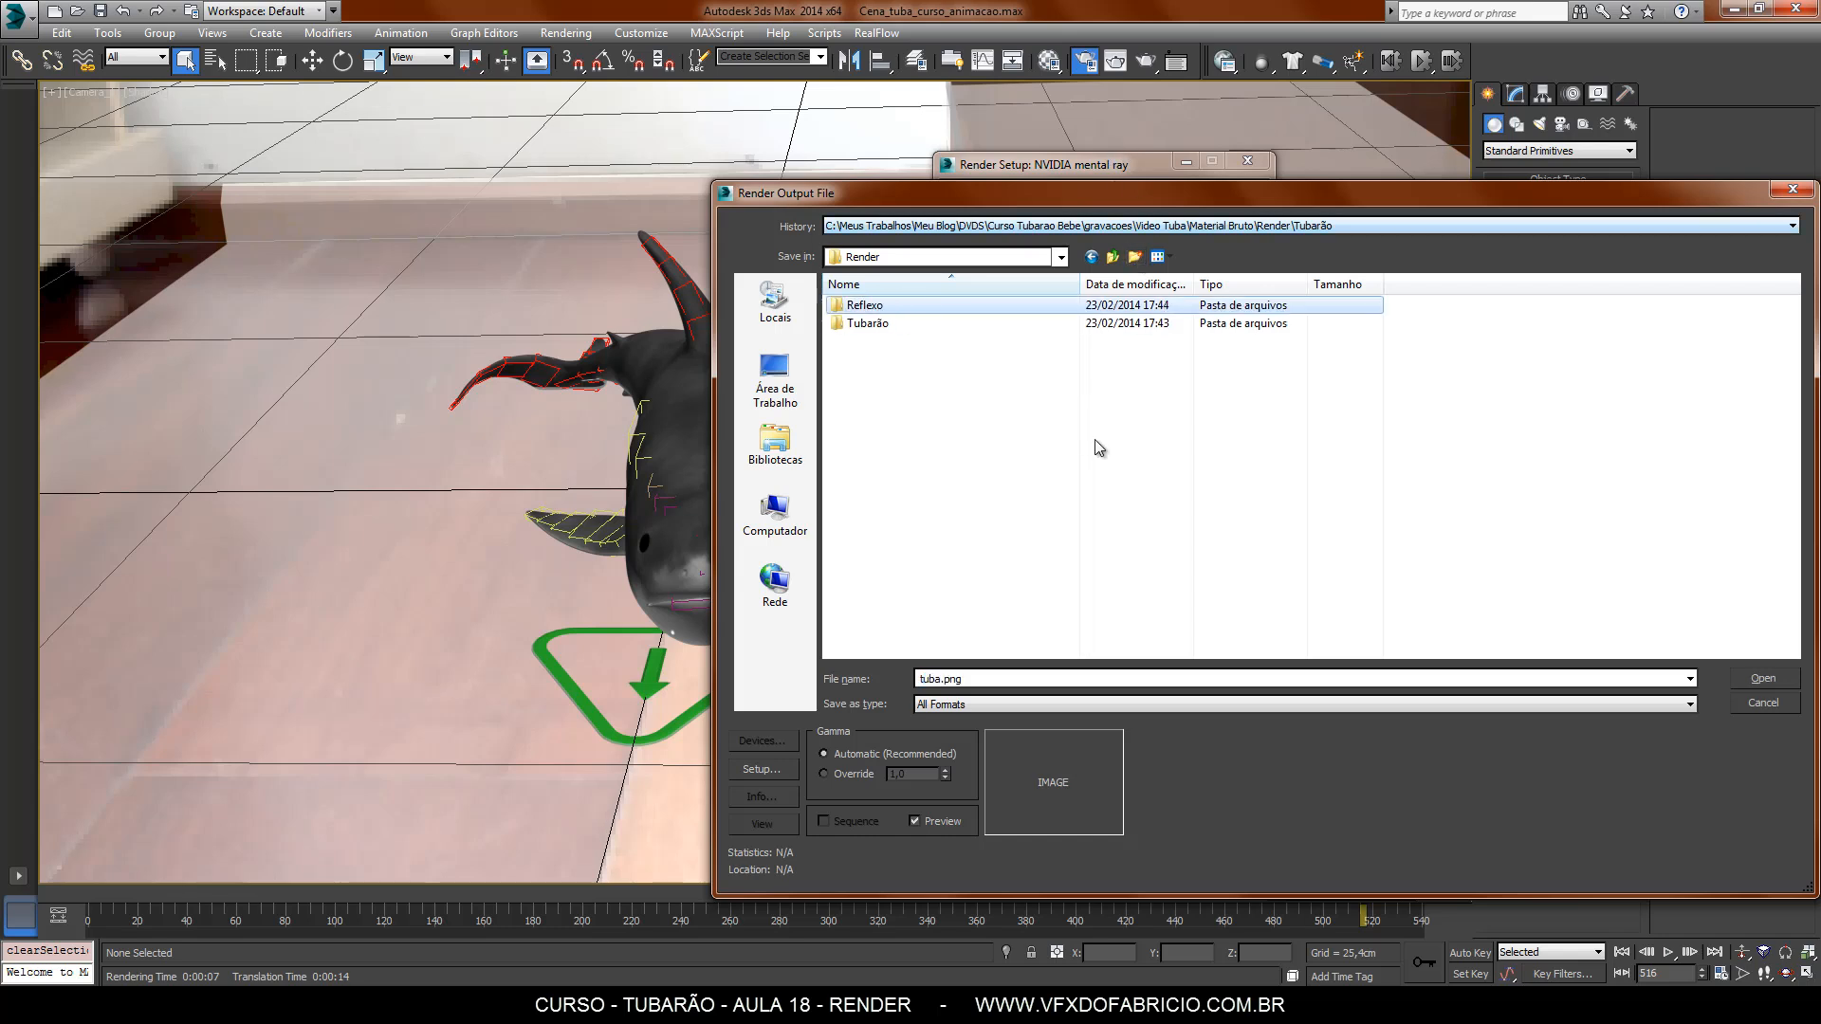
pyautogui.press('Return')
pyautogui.doubleClick(945, 675)
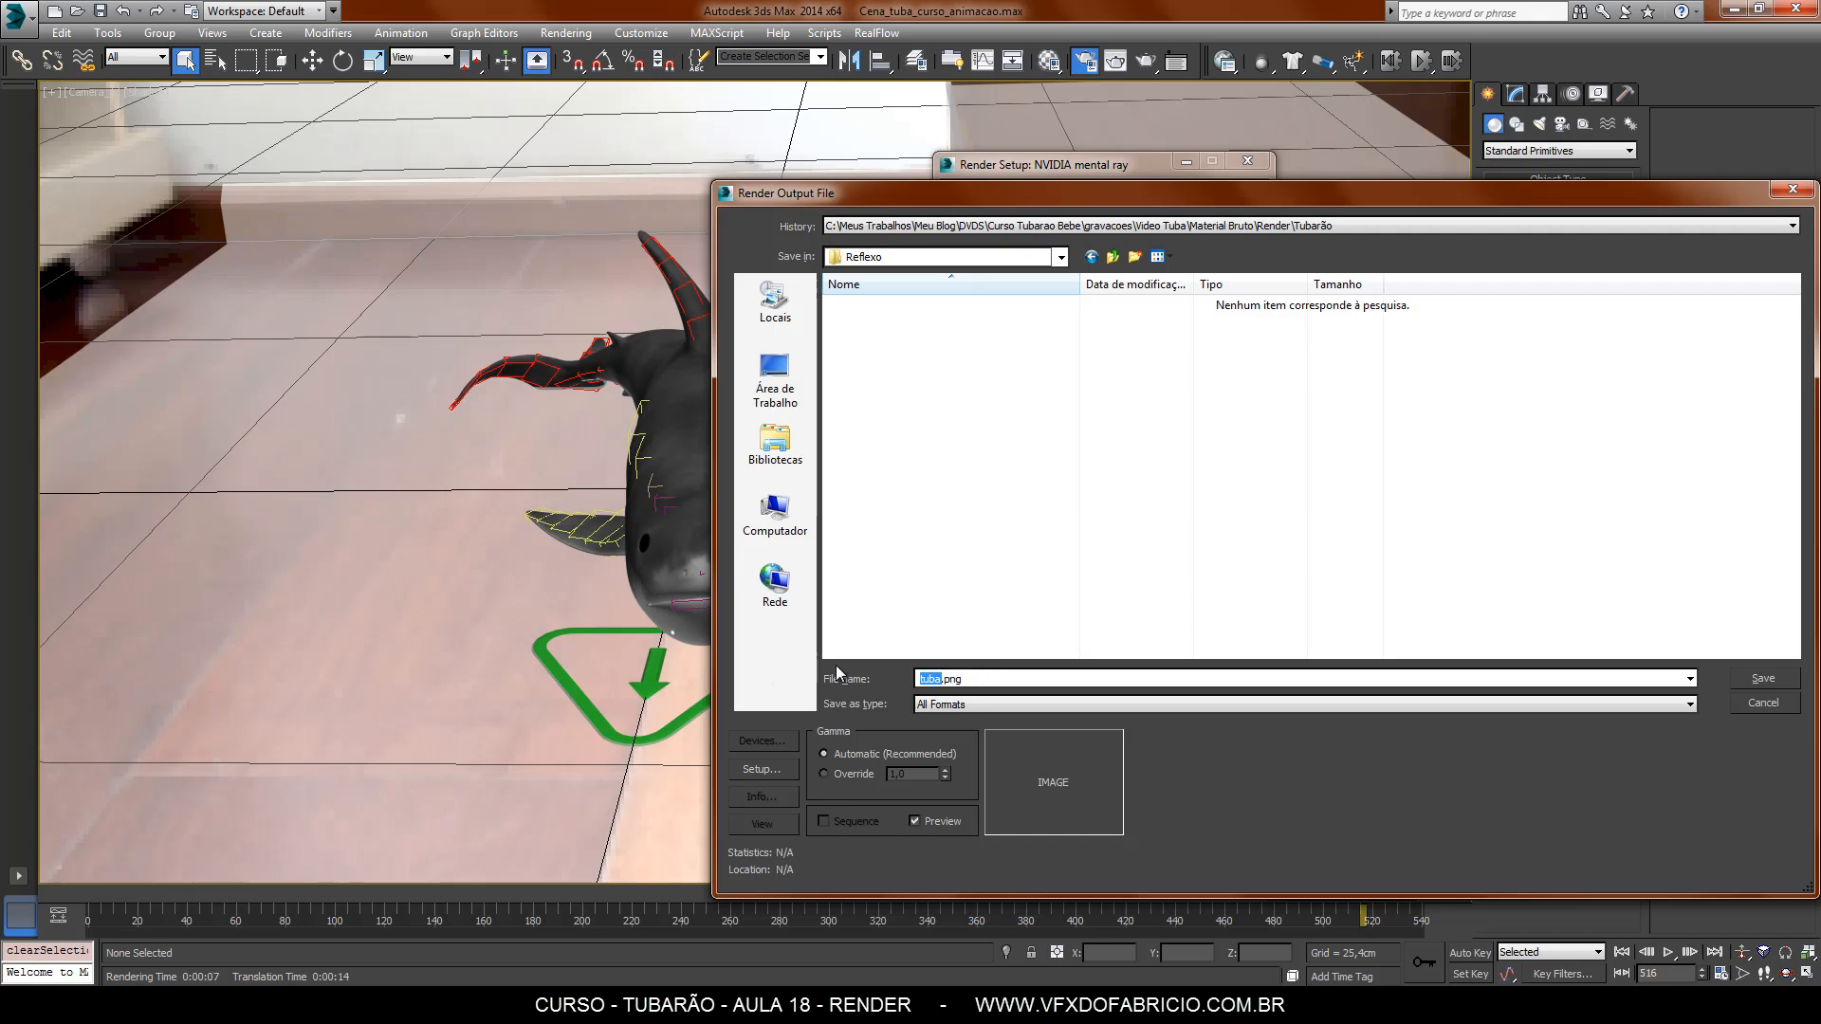
pyautogui.write('reflexo')
pyautogui.click(1763, 678)
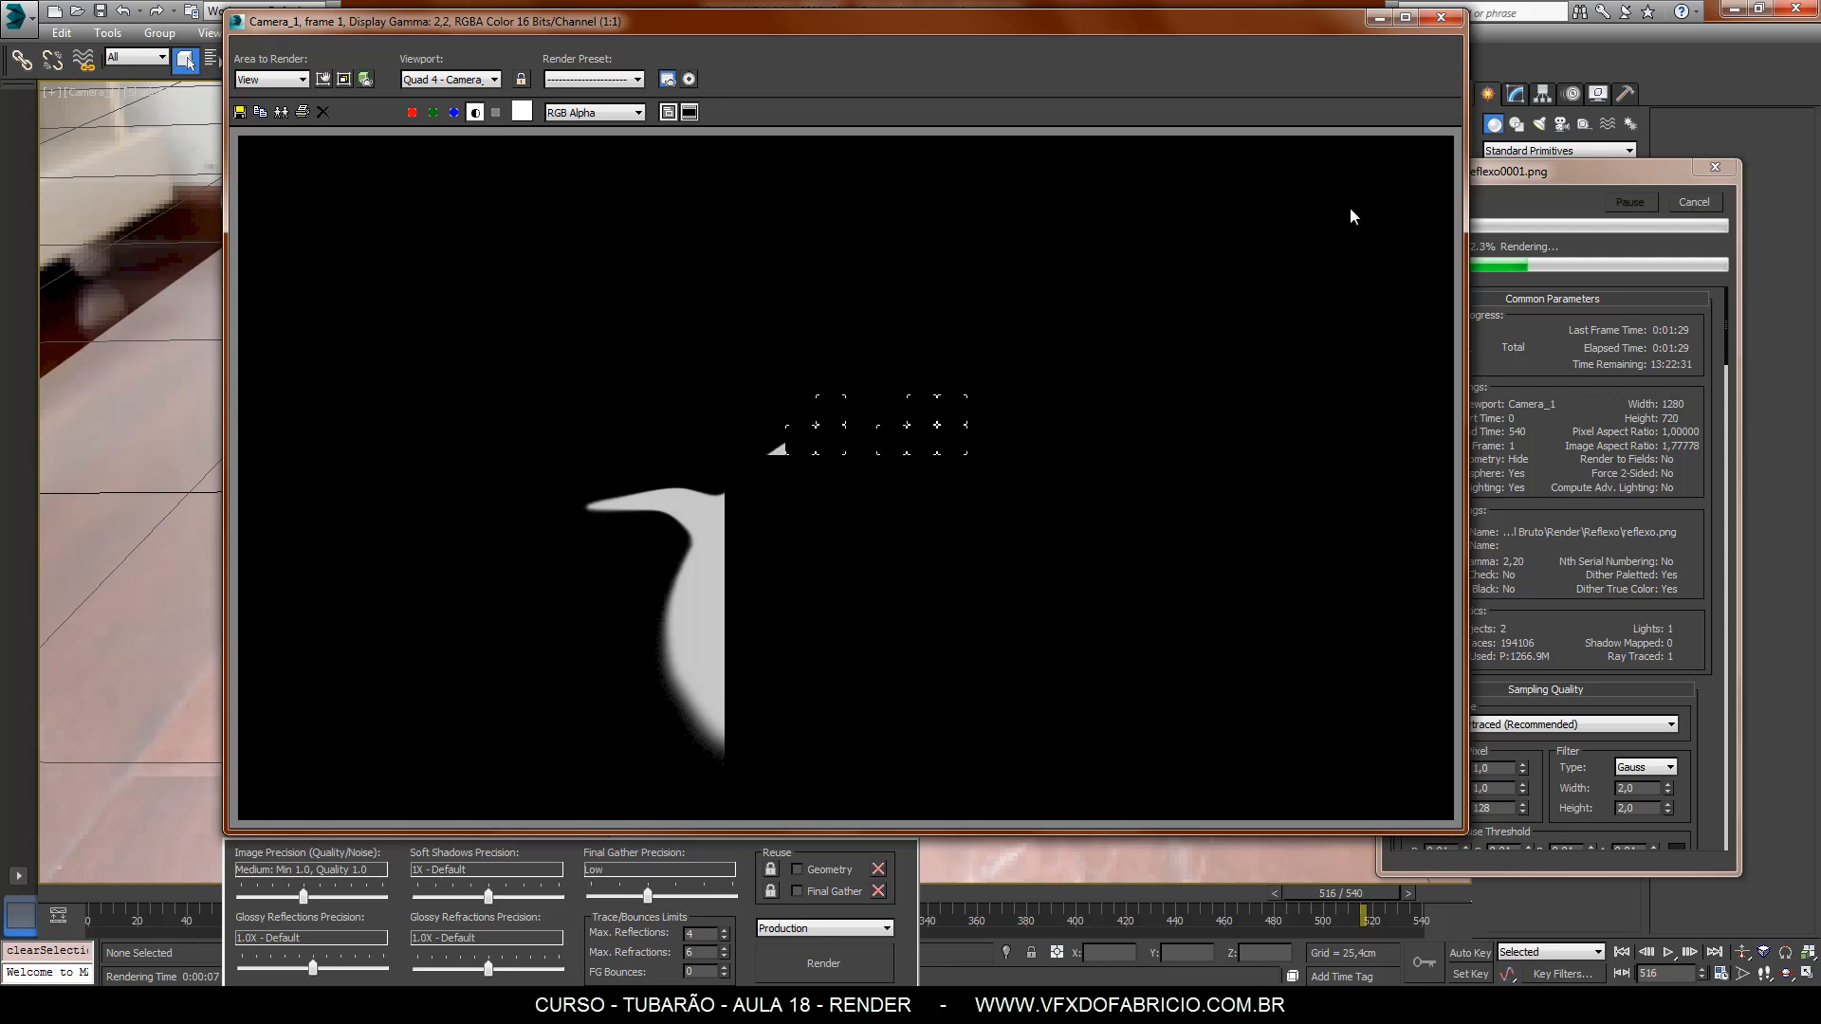
pyautogui.click(1694, 202)
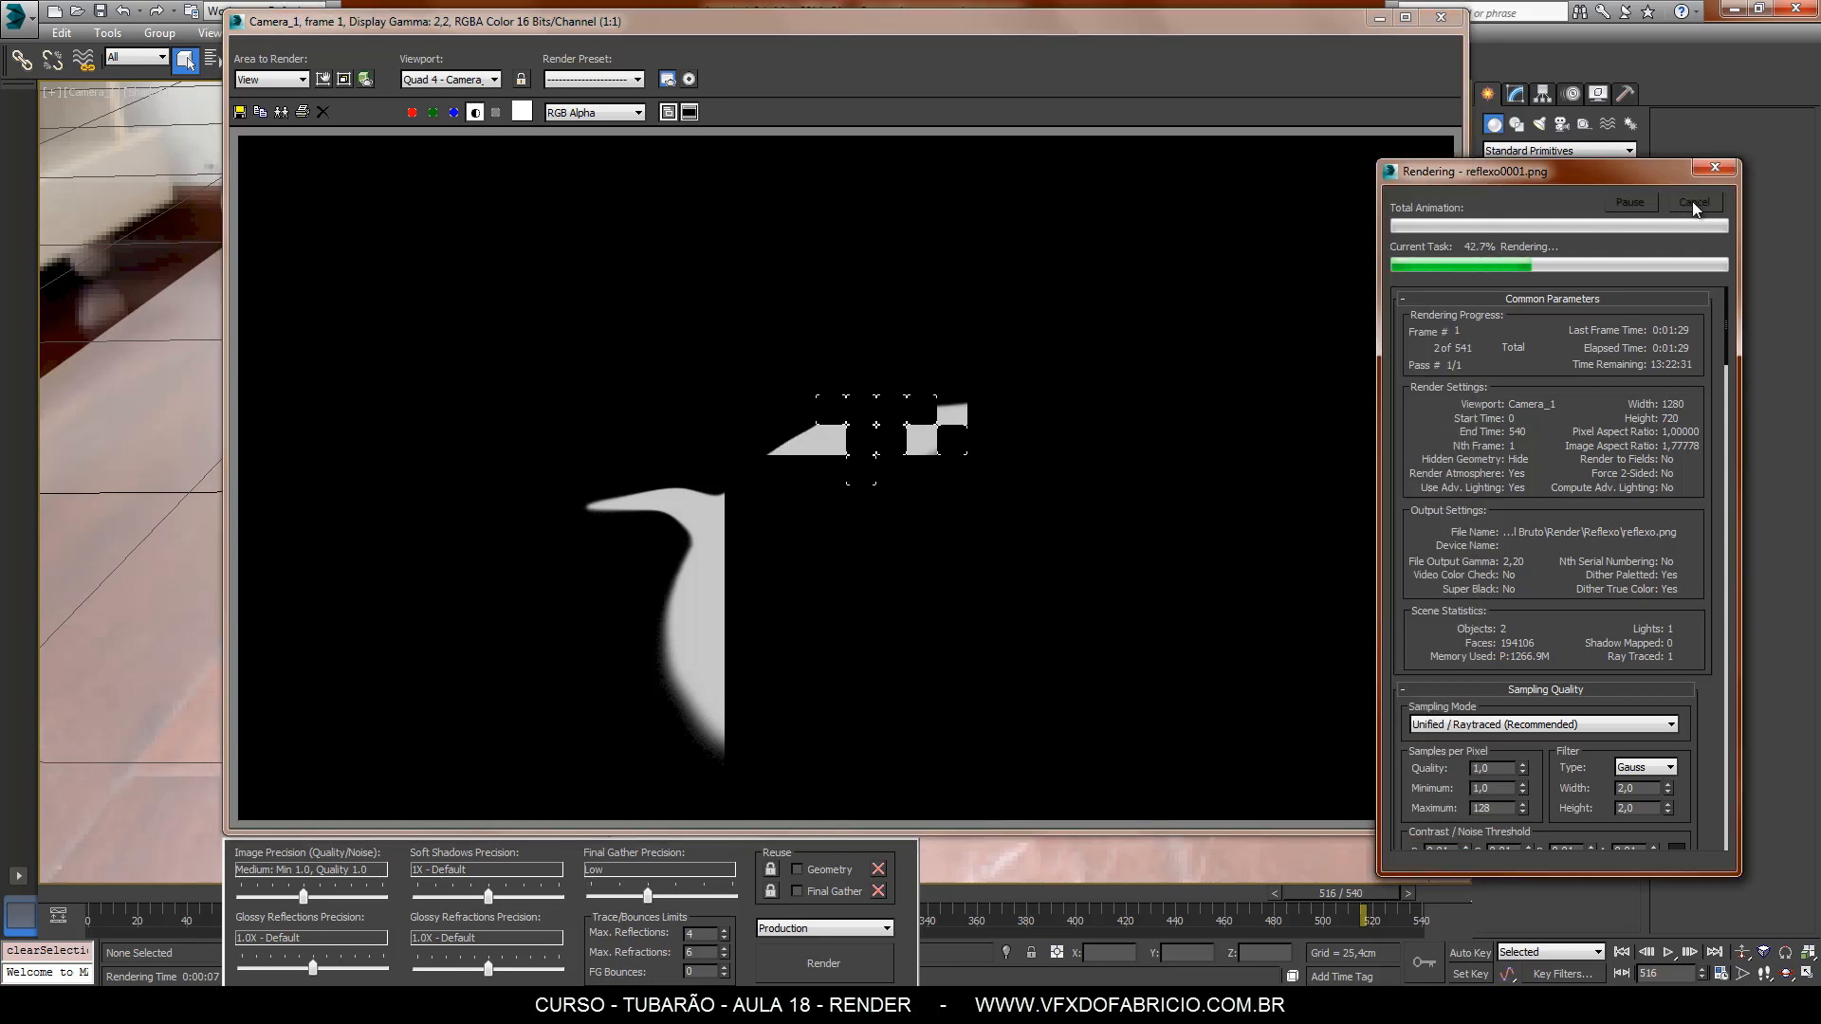
pyautogui.click(1441, 19)
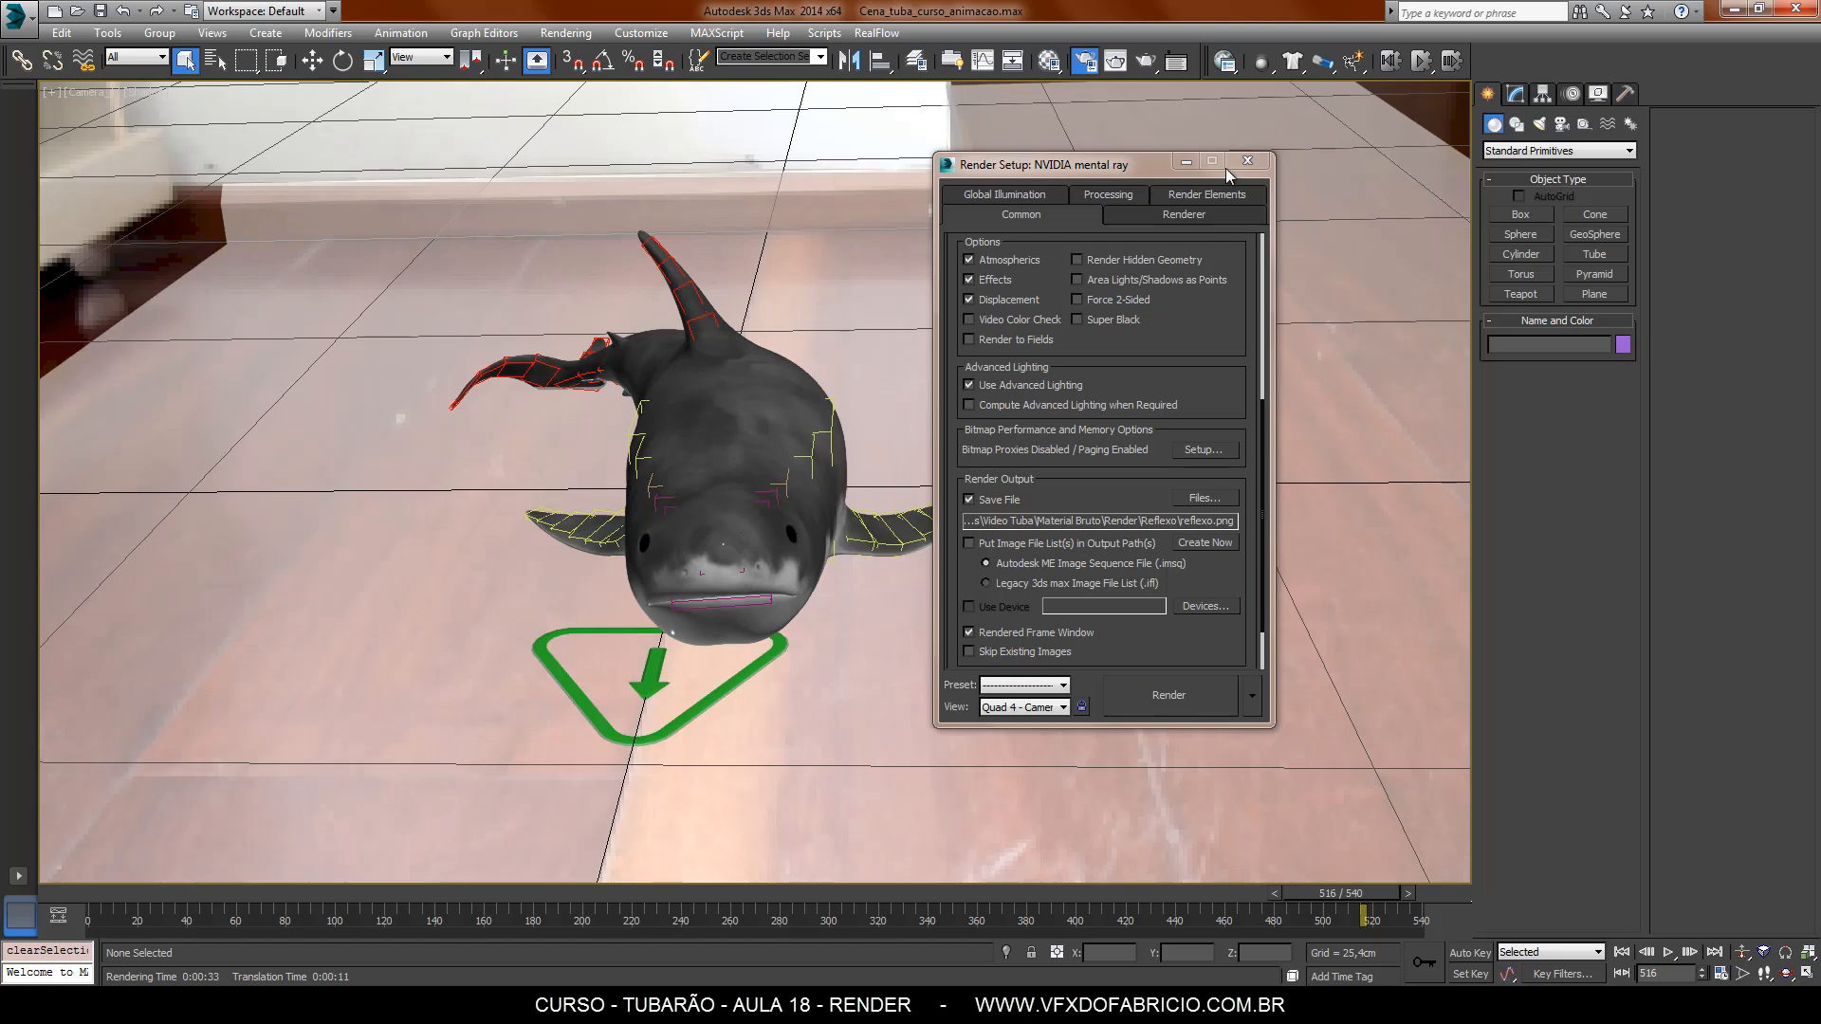
# Disable the environment map and set the environment background color to black.
pyautogui.press('8')
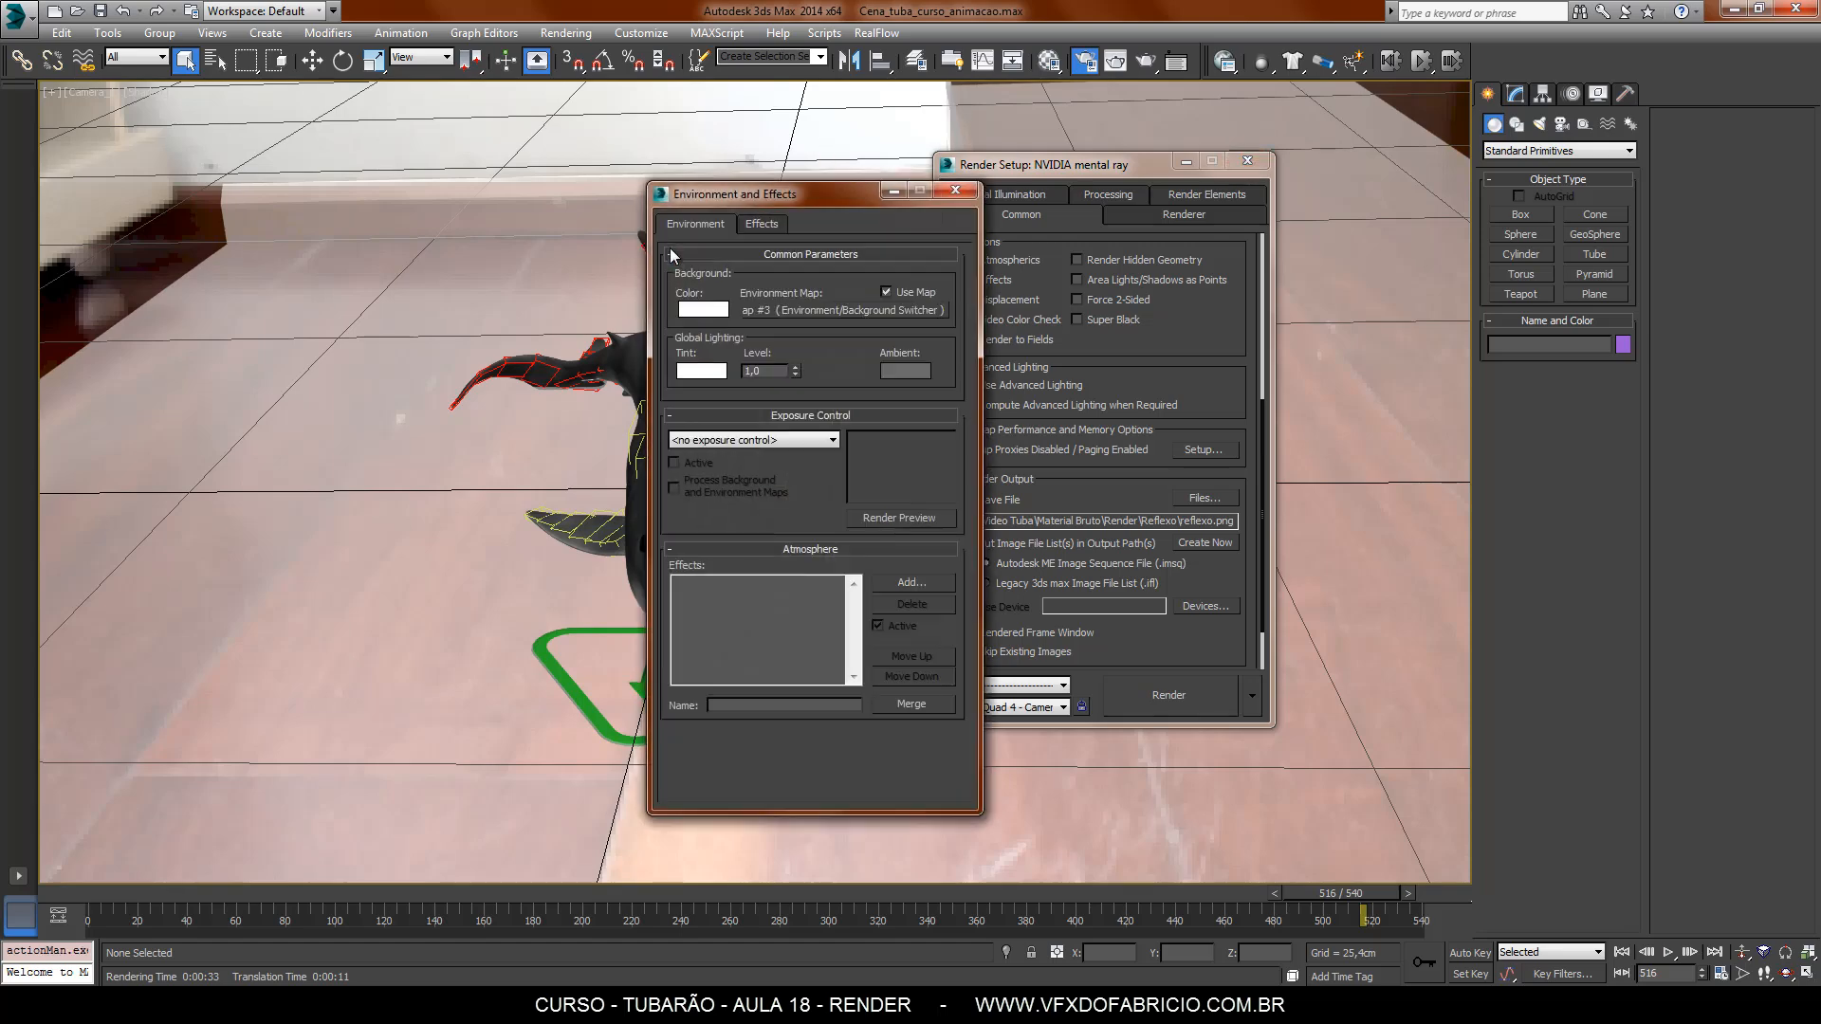
pyautogui.click(887, 292)
pyautogui.click(888, 292)
pyautogui.click(716, 309)
pyautogui.moveTo(546, 190); pyautogui.dragTo(546, 116)
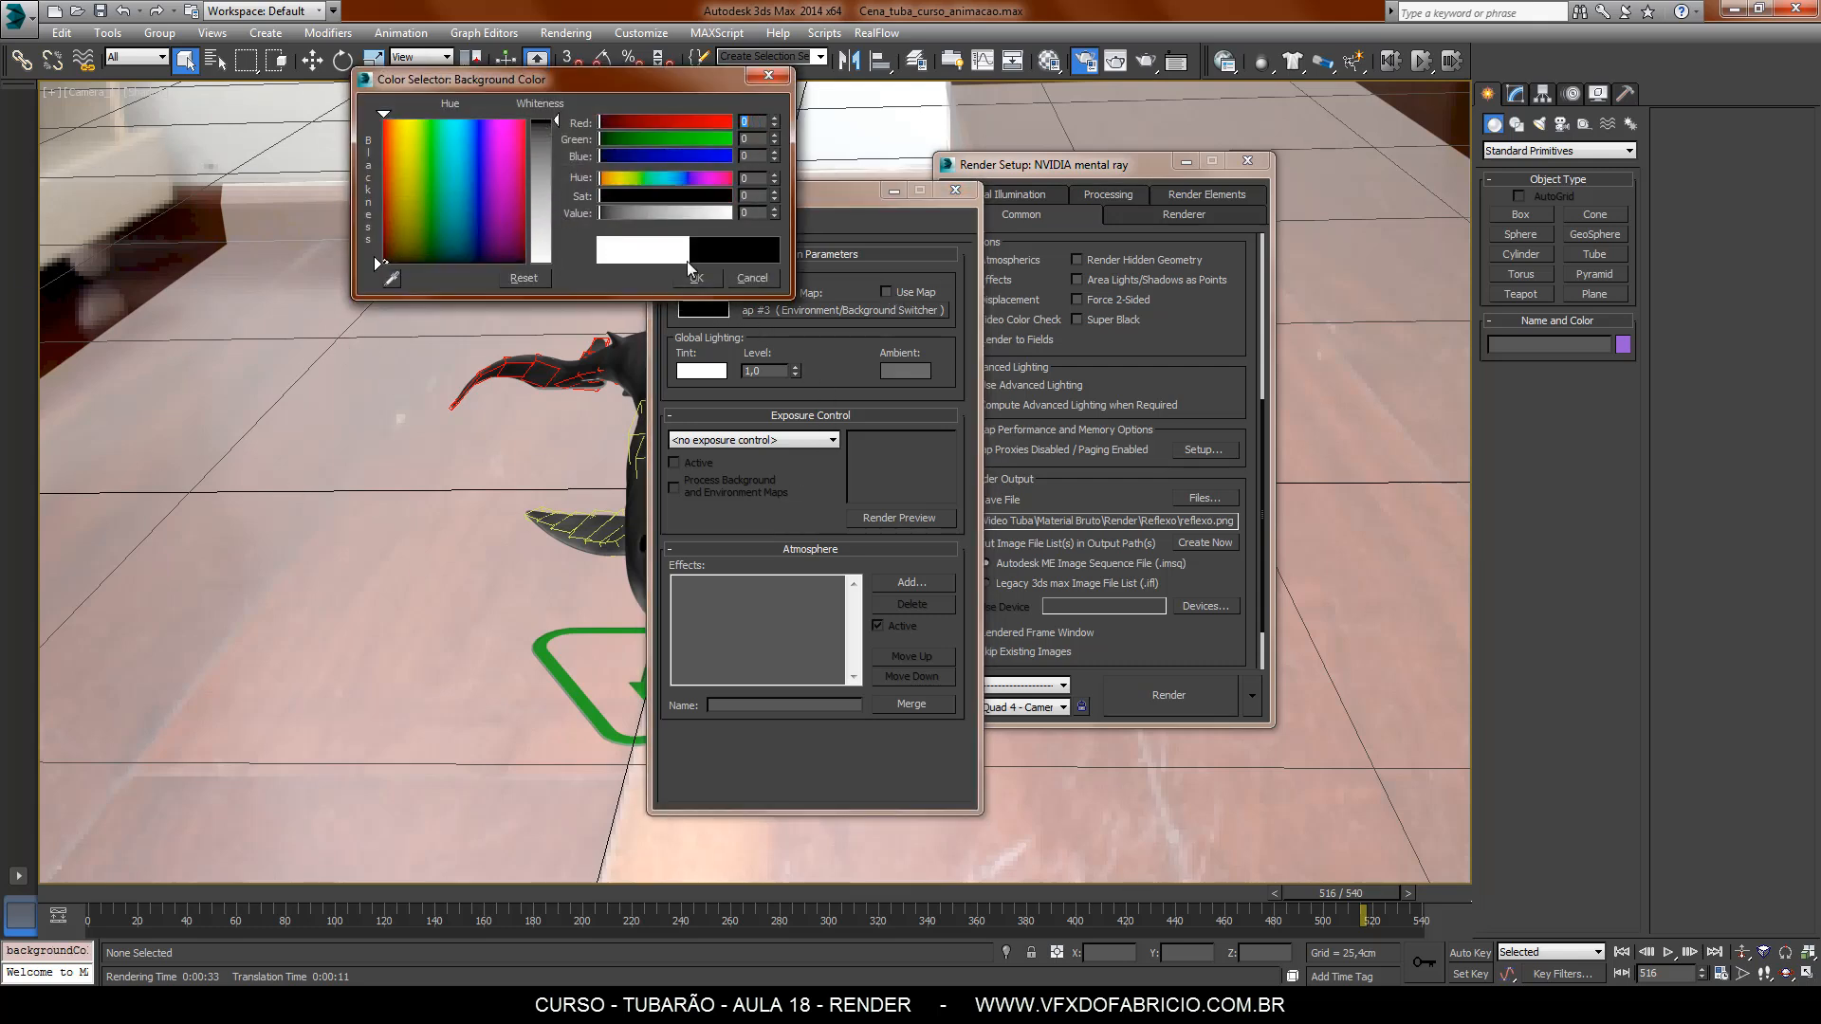
pyautogui.click(695, 282)
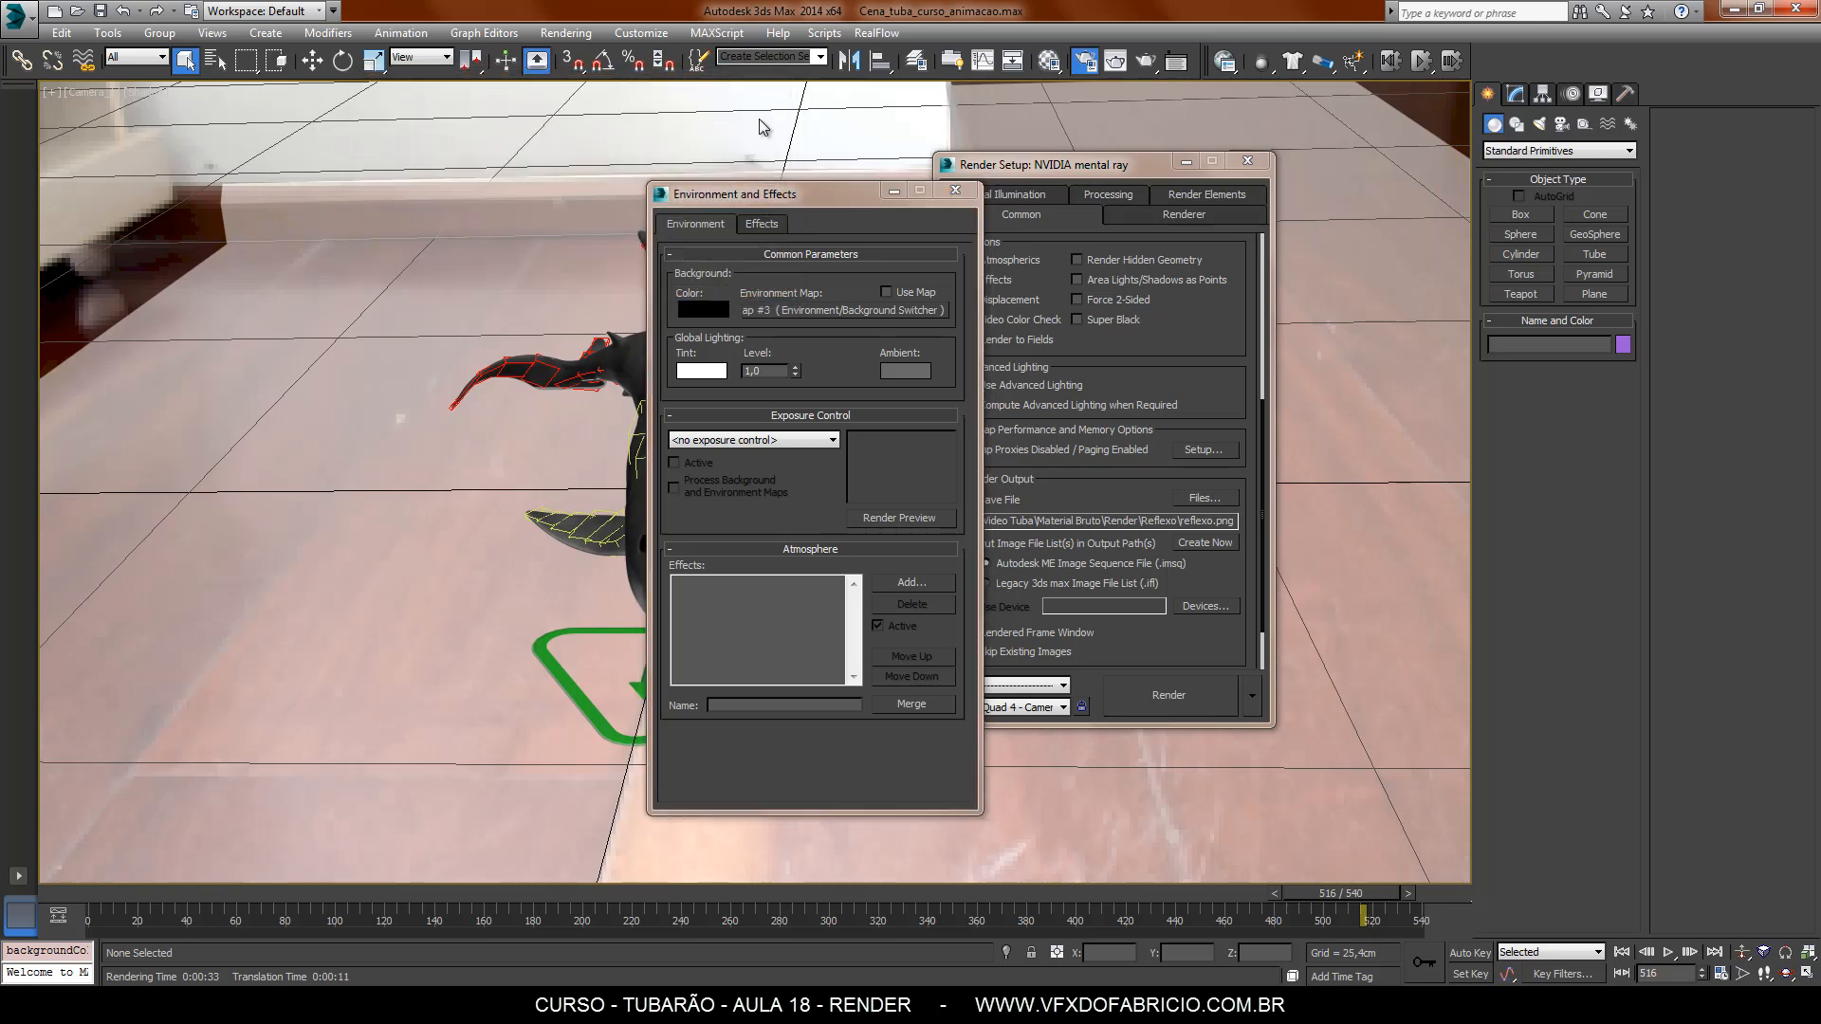
# Set the Camera Mapped Background color of the white matte material, Material #35, to black.
pyautogui.press('m')
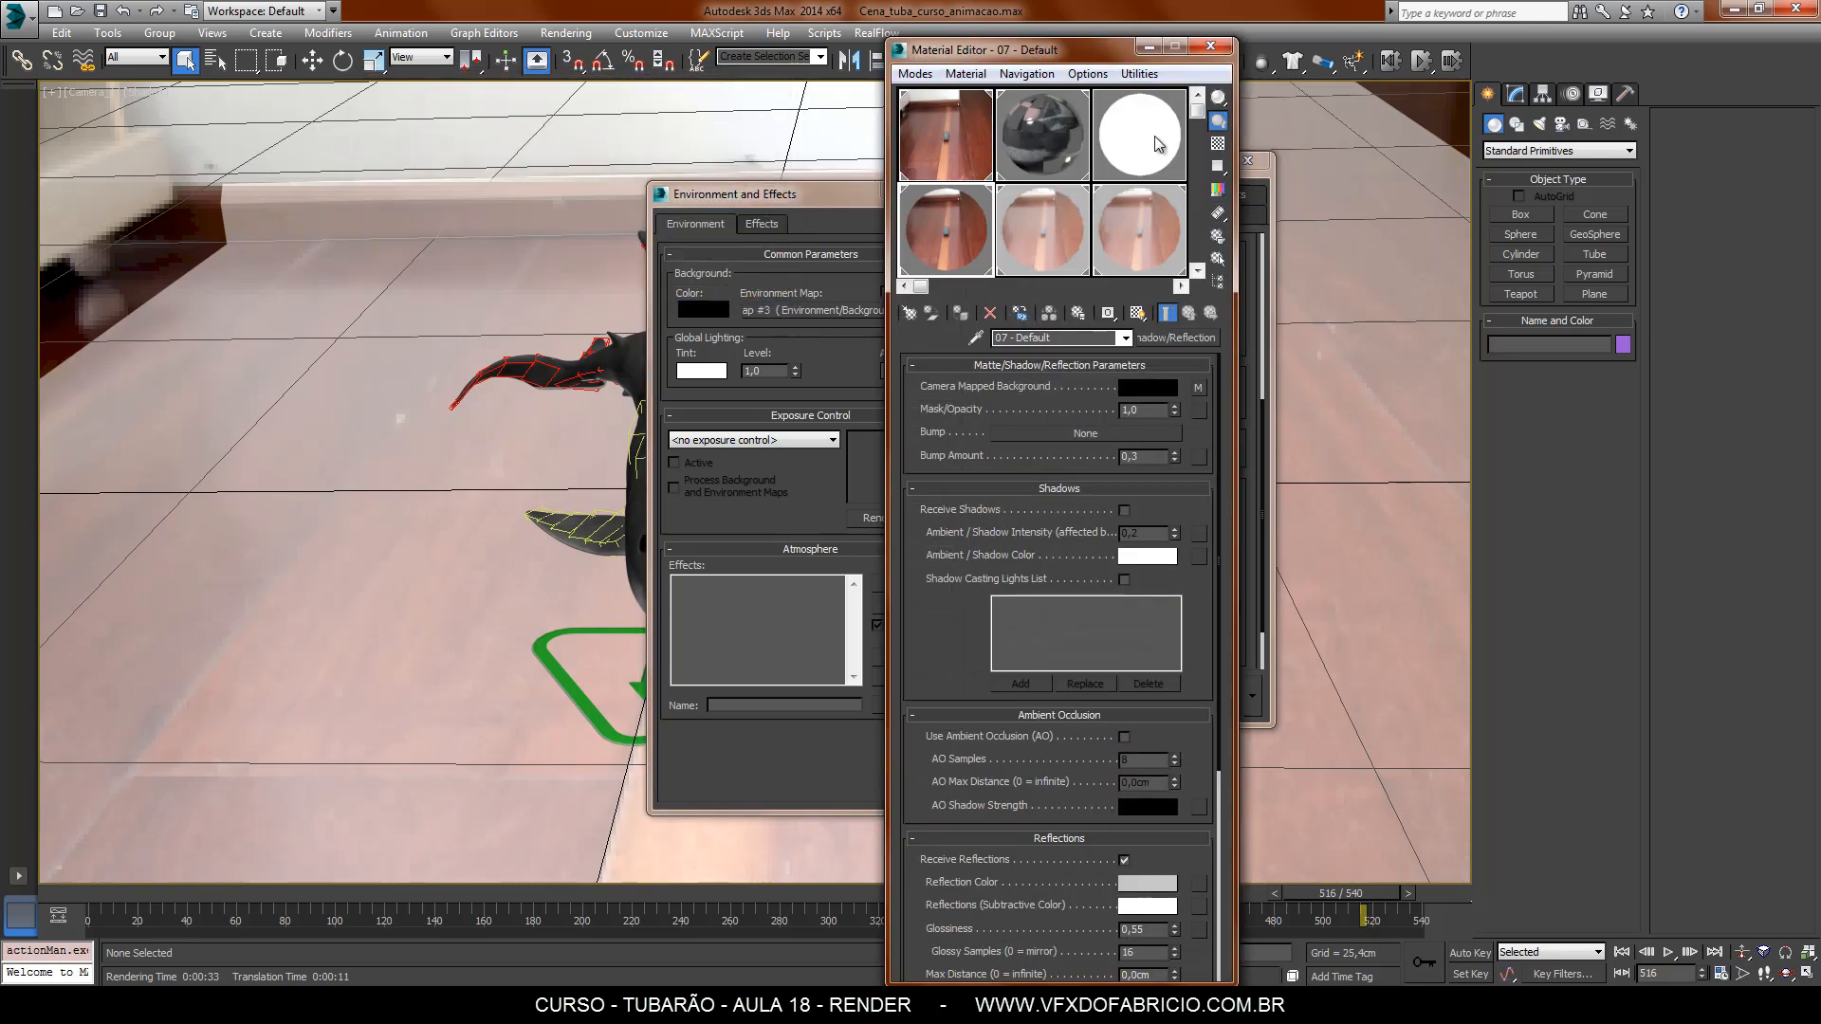
pyautogui.click(1154, 140)
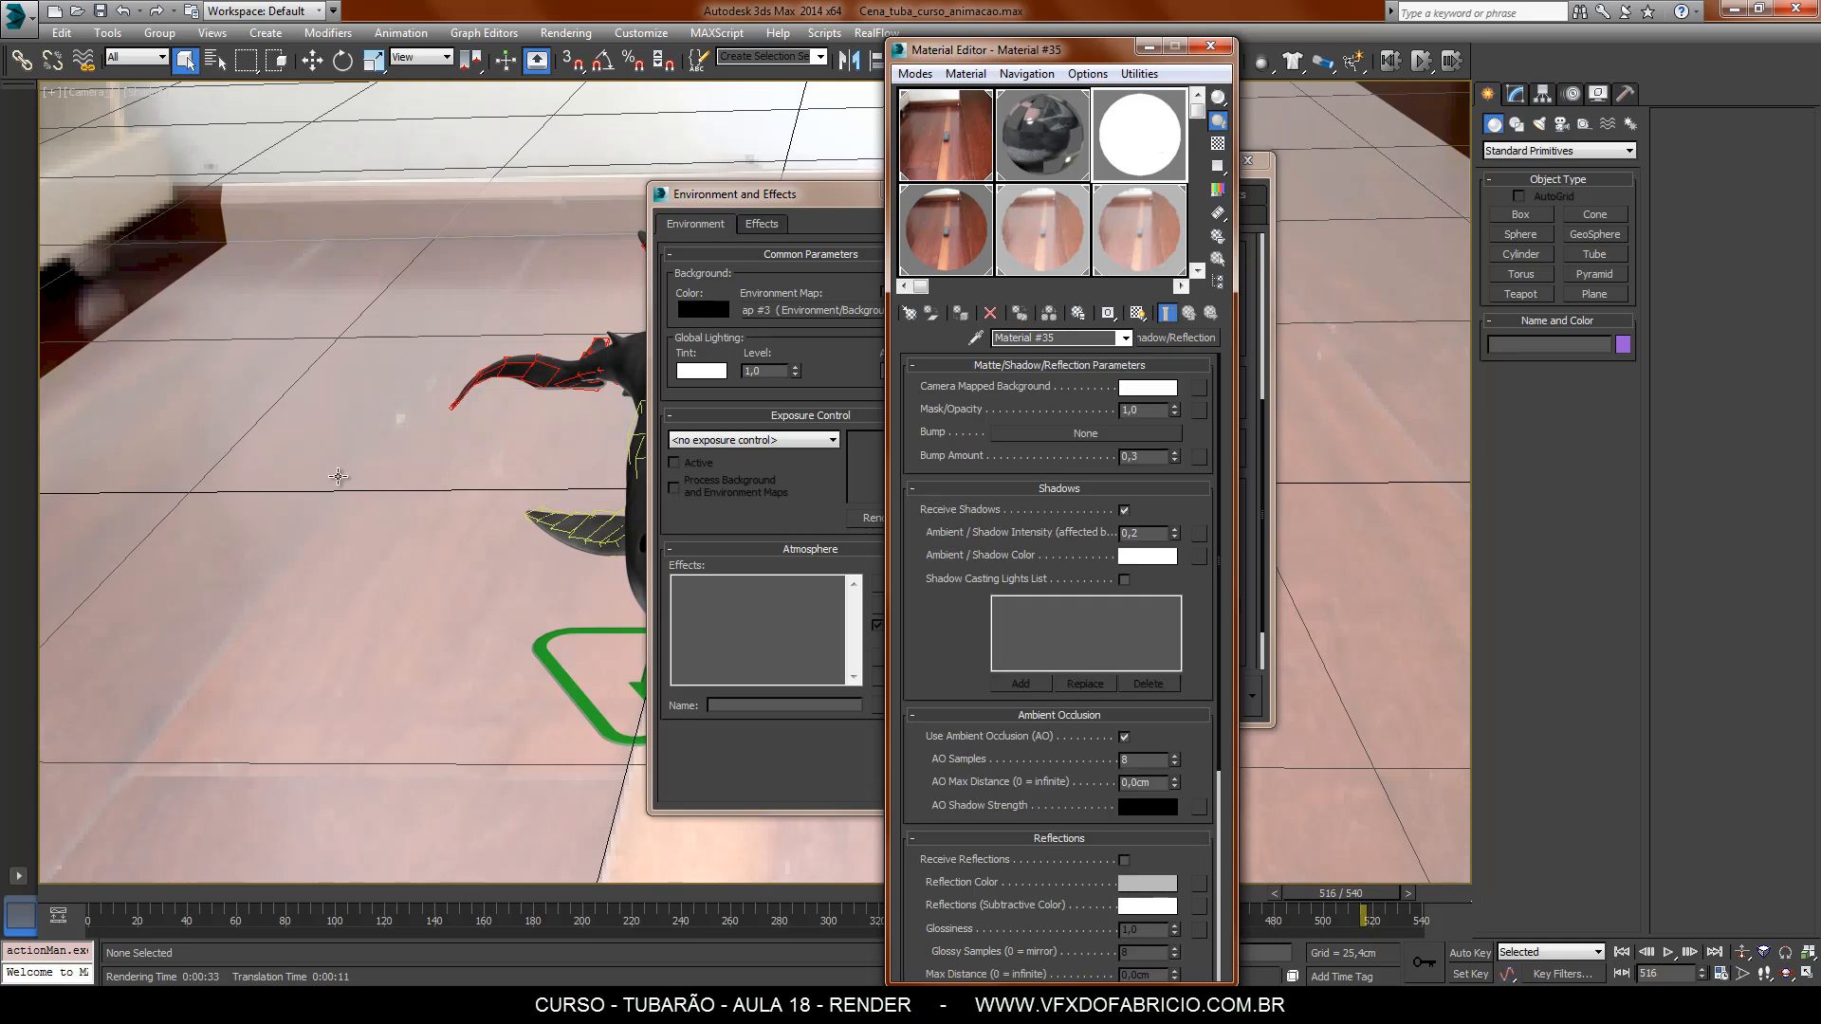
pyautogui.click(1159, 391)
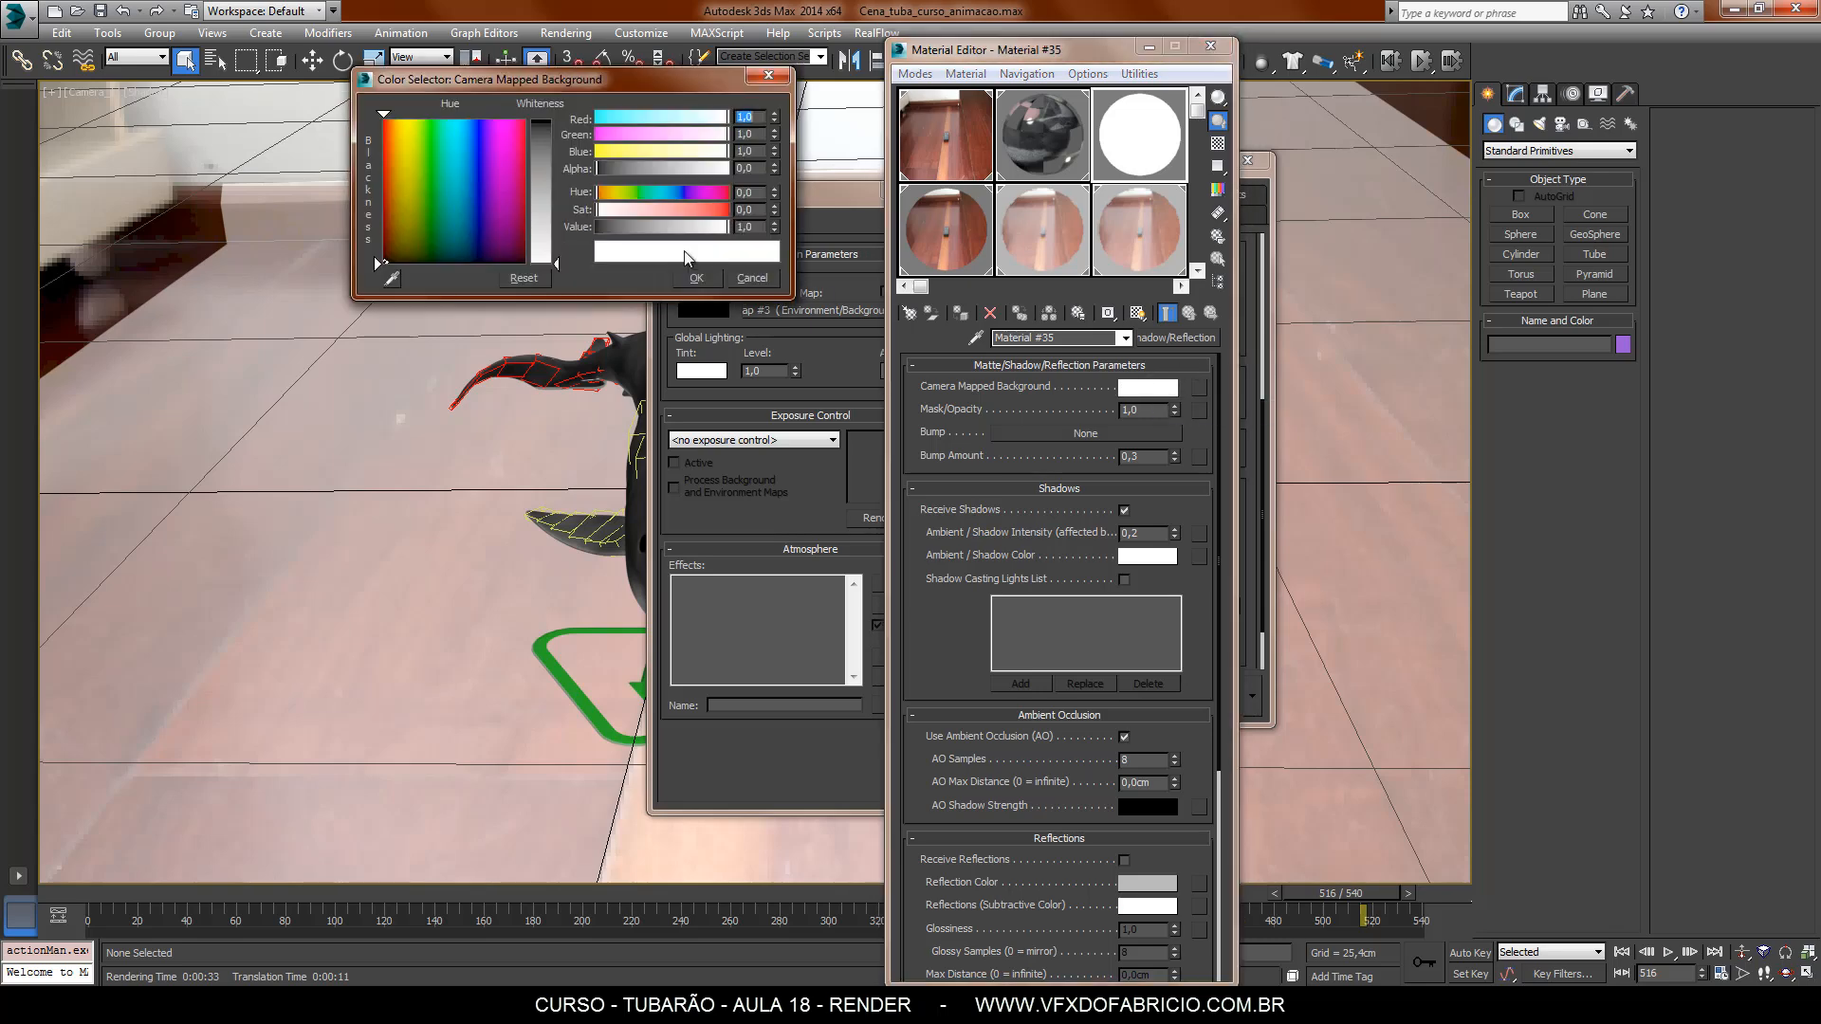
pyautogui.moveTo(554, 211); pyautogui.dragTo(554, 264)
pyautogui.click(706, 282)
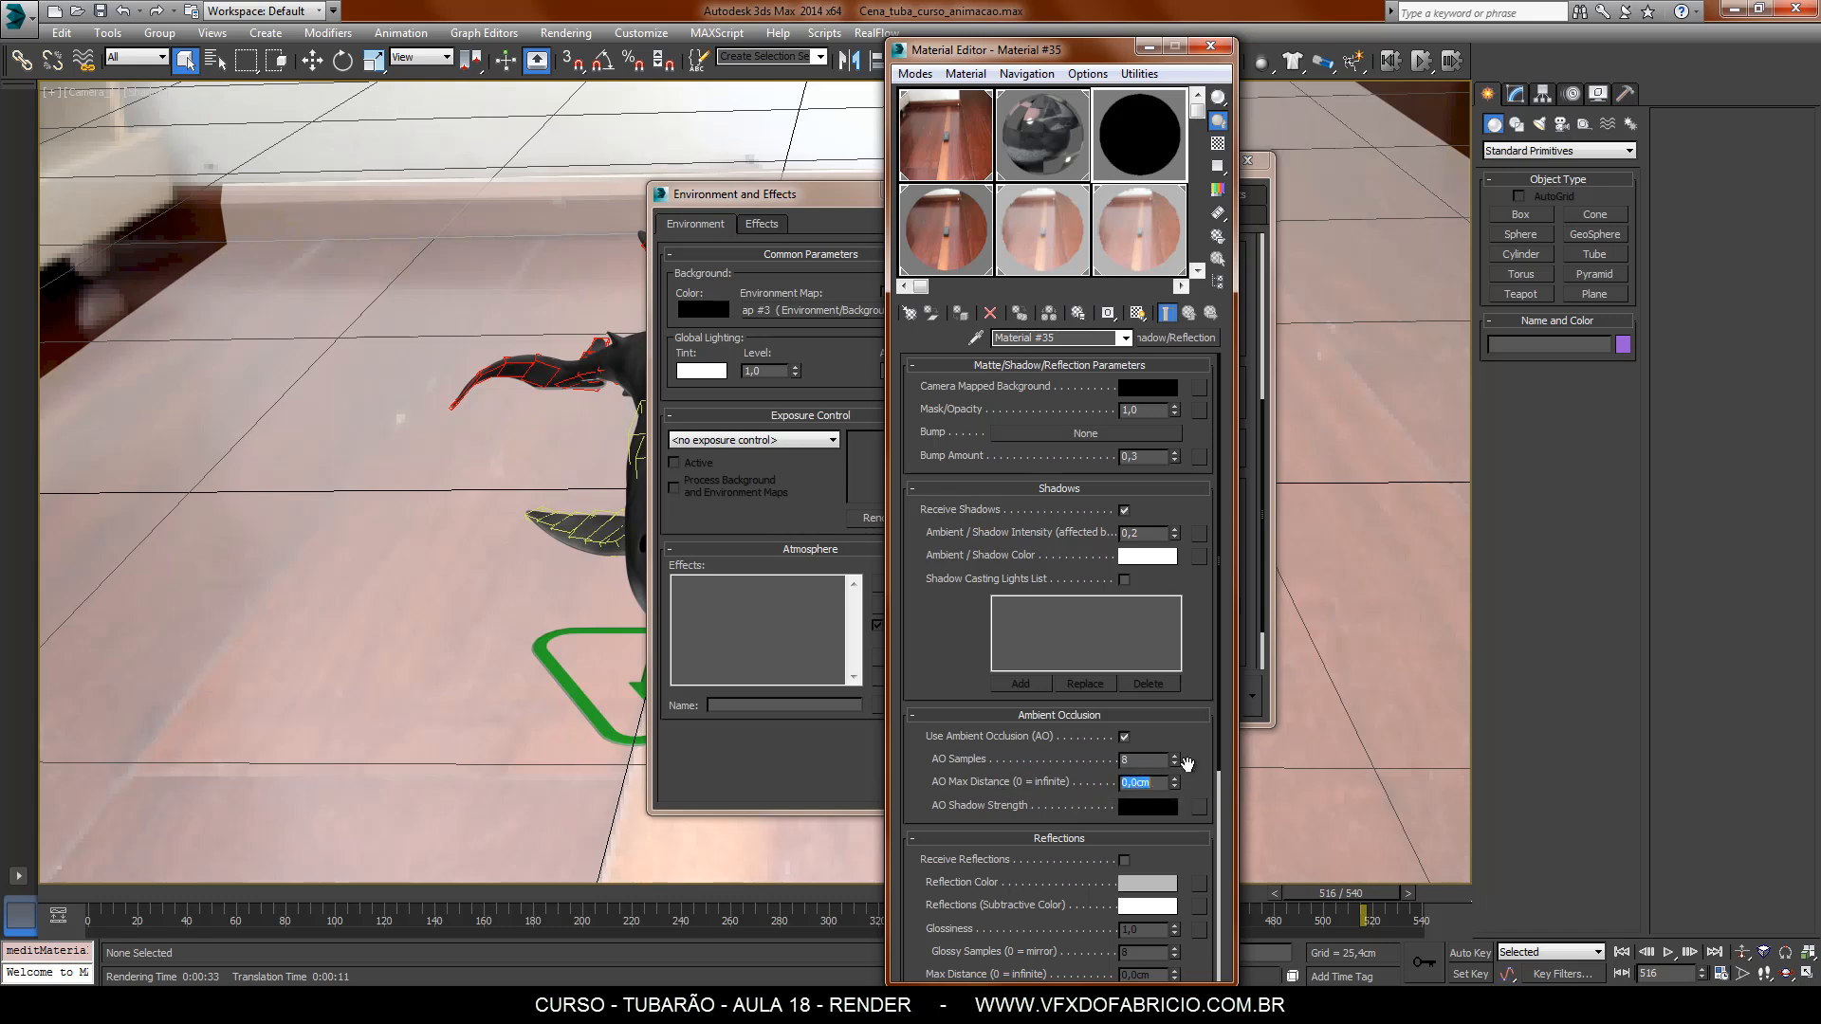
# Try an AO Max Distance of 40 cm in Material #35 and settle on 20 cm.
pyautogui.write('40')
pyautogui.press('Return')
pyautogui.click(1193, 739)
pyautogui.doubleClick(1144, 783)
pyautogui.write('20')
pyautogui.press('Return')
pyautogui.click(1201, 743)
# Save the render output as sombra.png in a new Sombra folder inside Render, and close the render setup.
pyautogui.click(1269, 173)
pyautogui.moveTo(1122, 171); pyautogui.dragTo(1287, 188)
pyautogui.click(1366, 516)
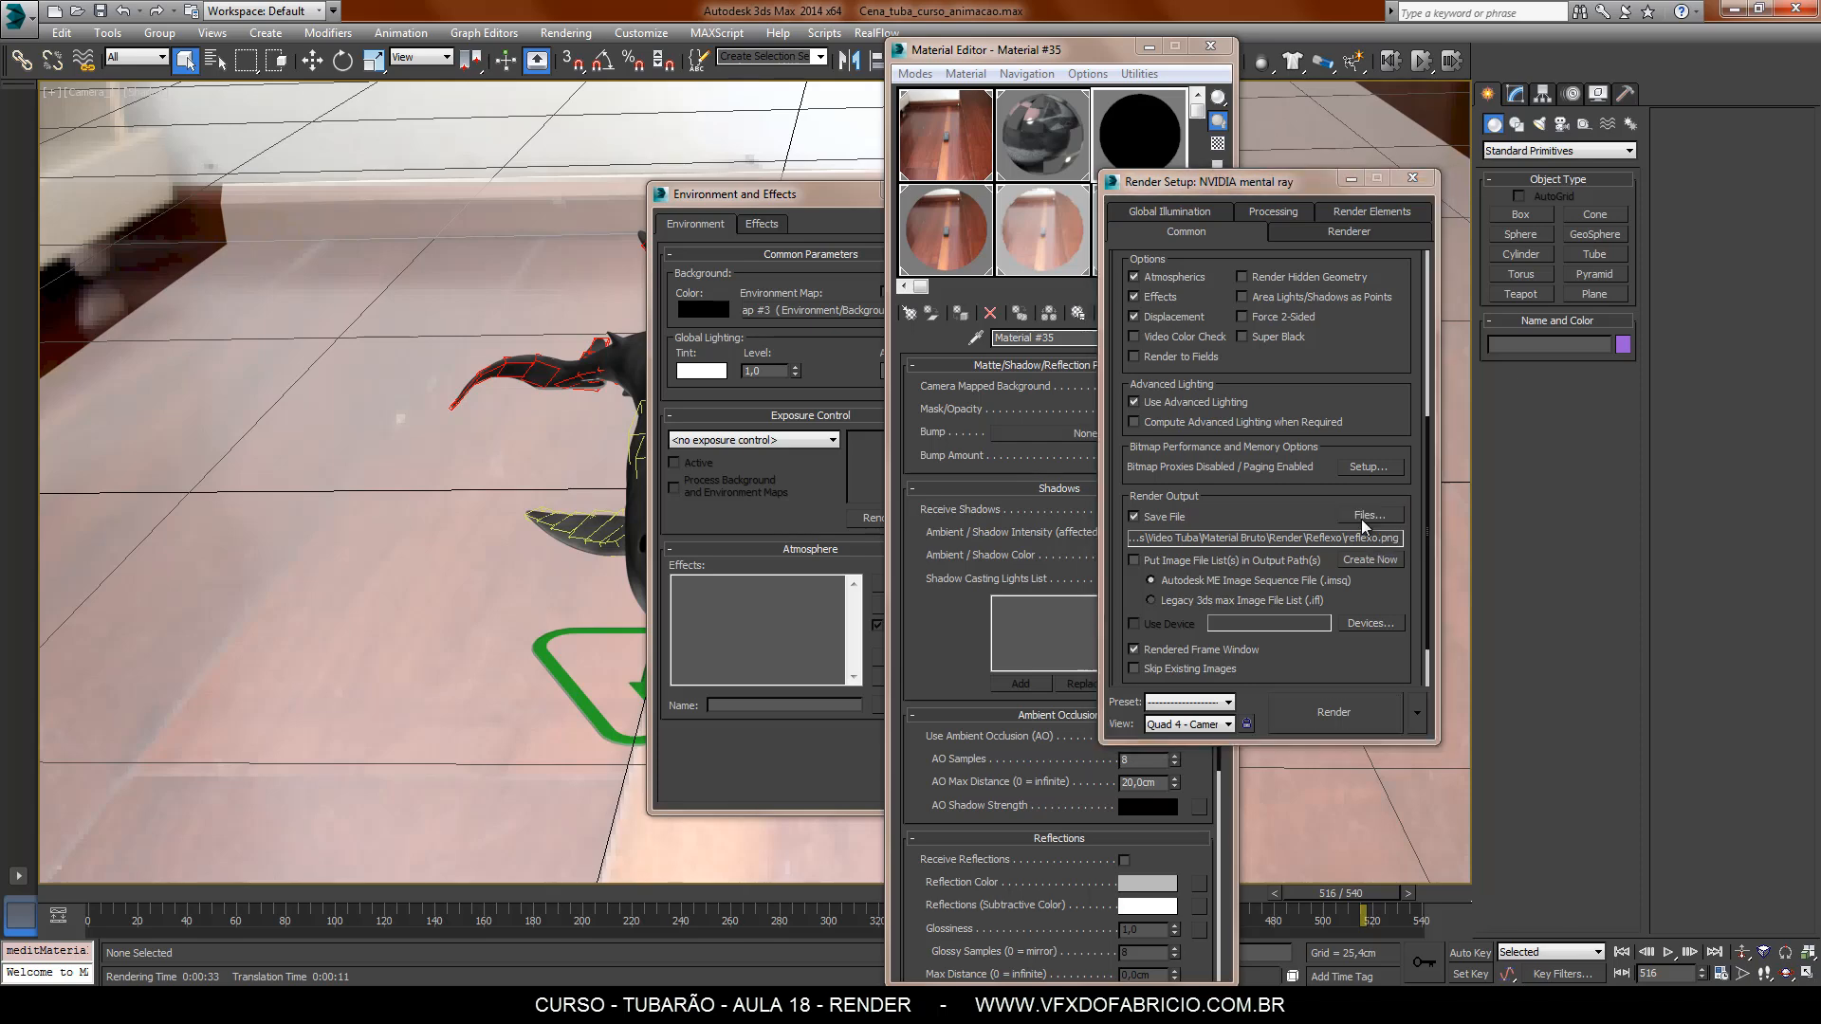
pyautogui.click(1112, 274)
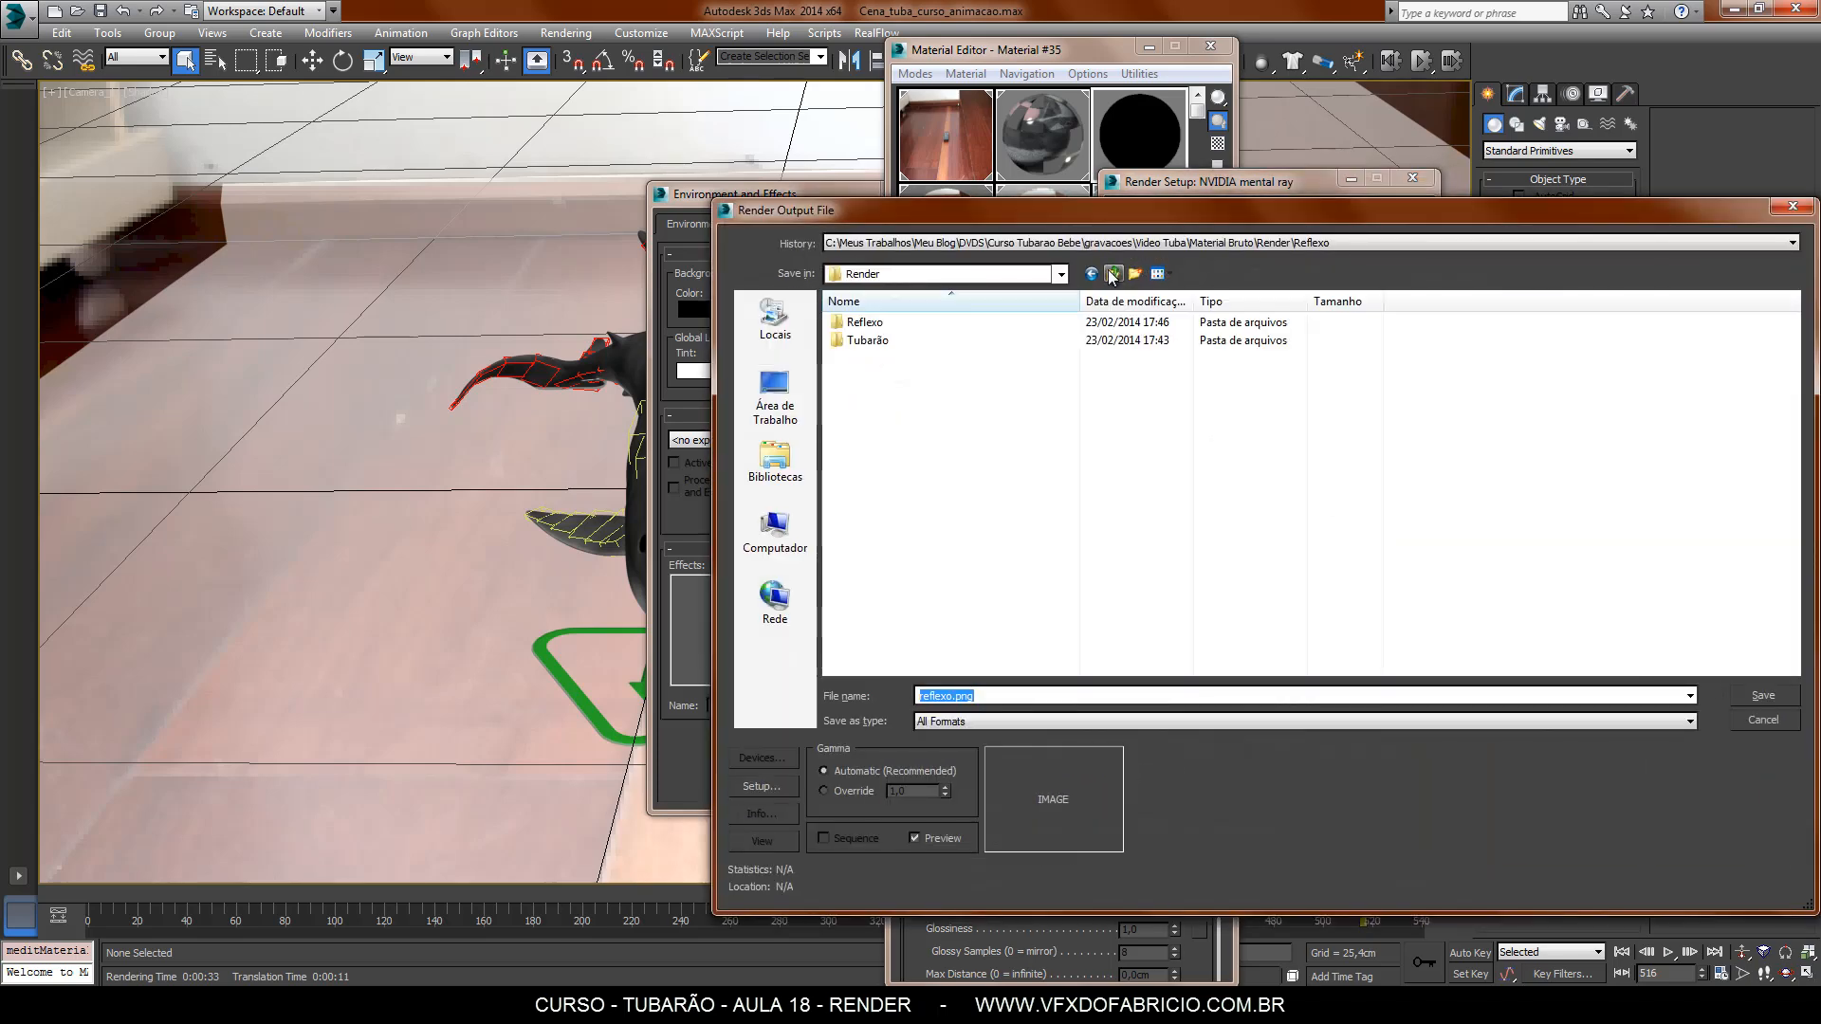
pyautogui.click(1136, 274)
pyautogui.write('Sombra')
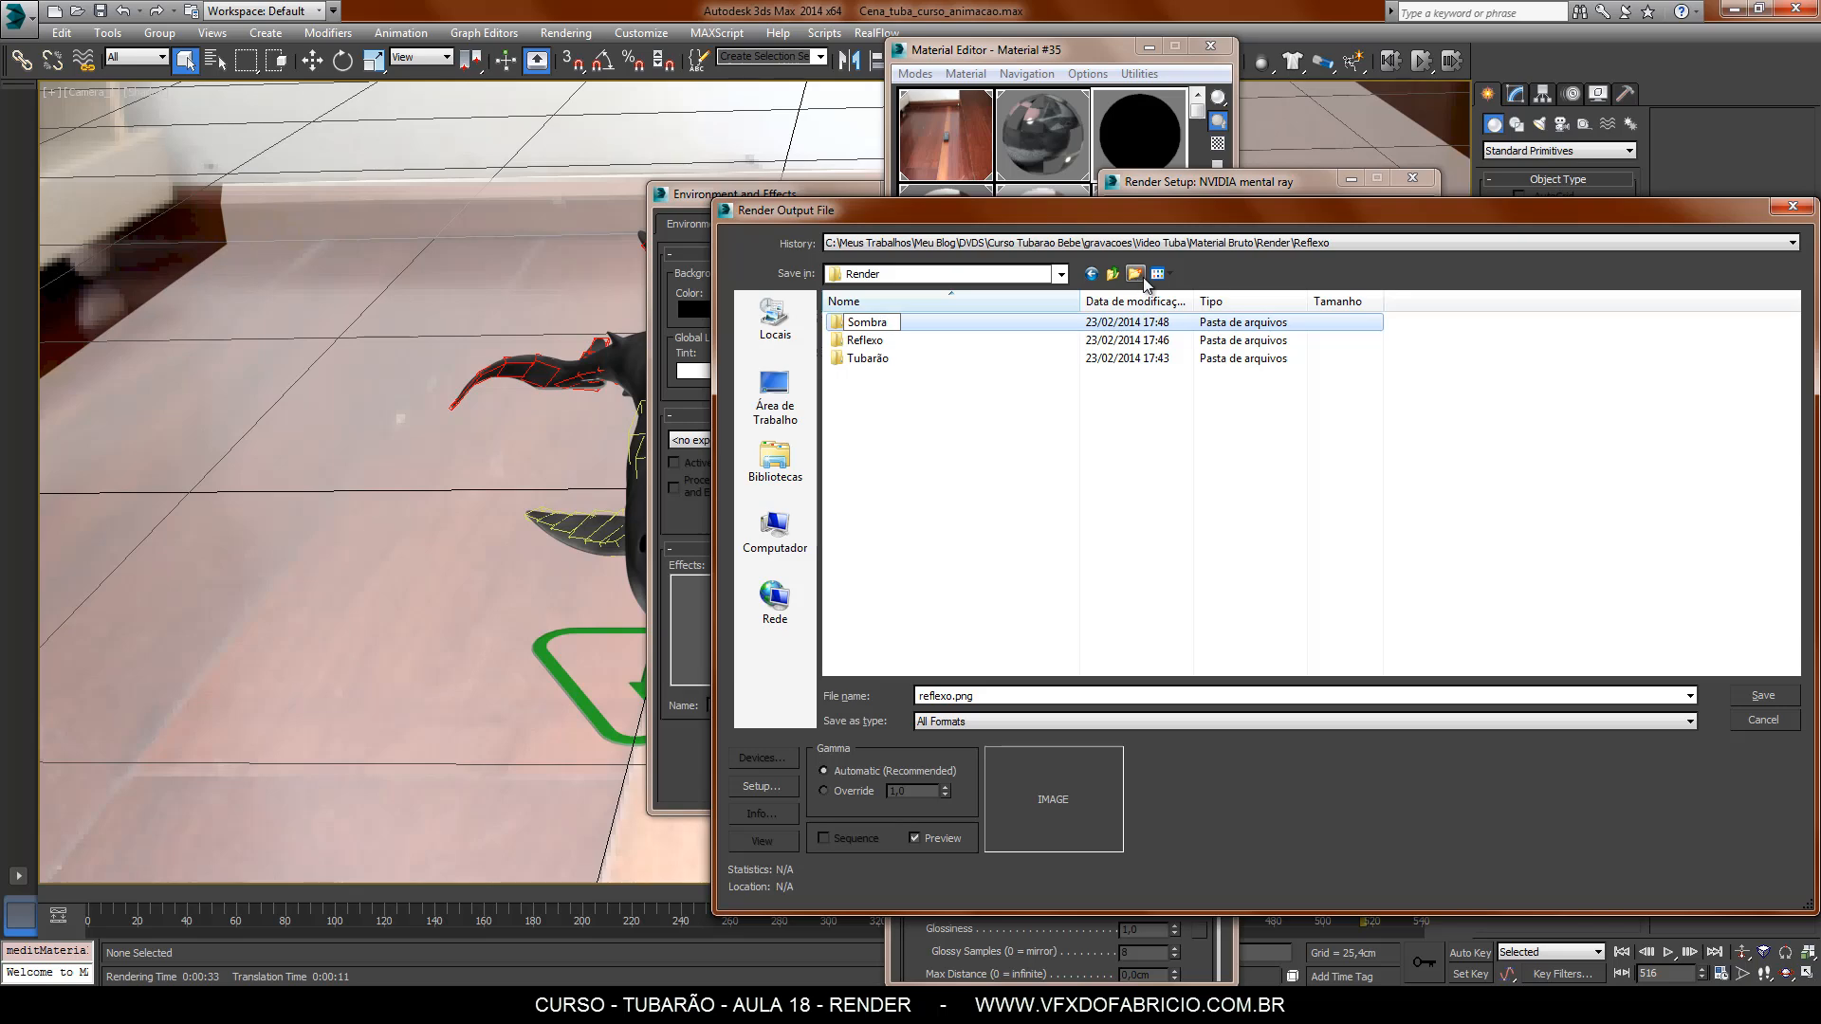
pyautogui.press('Return')
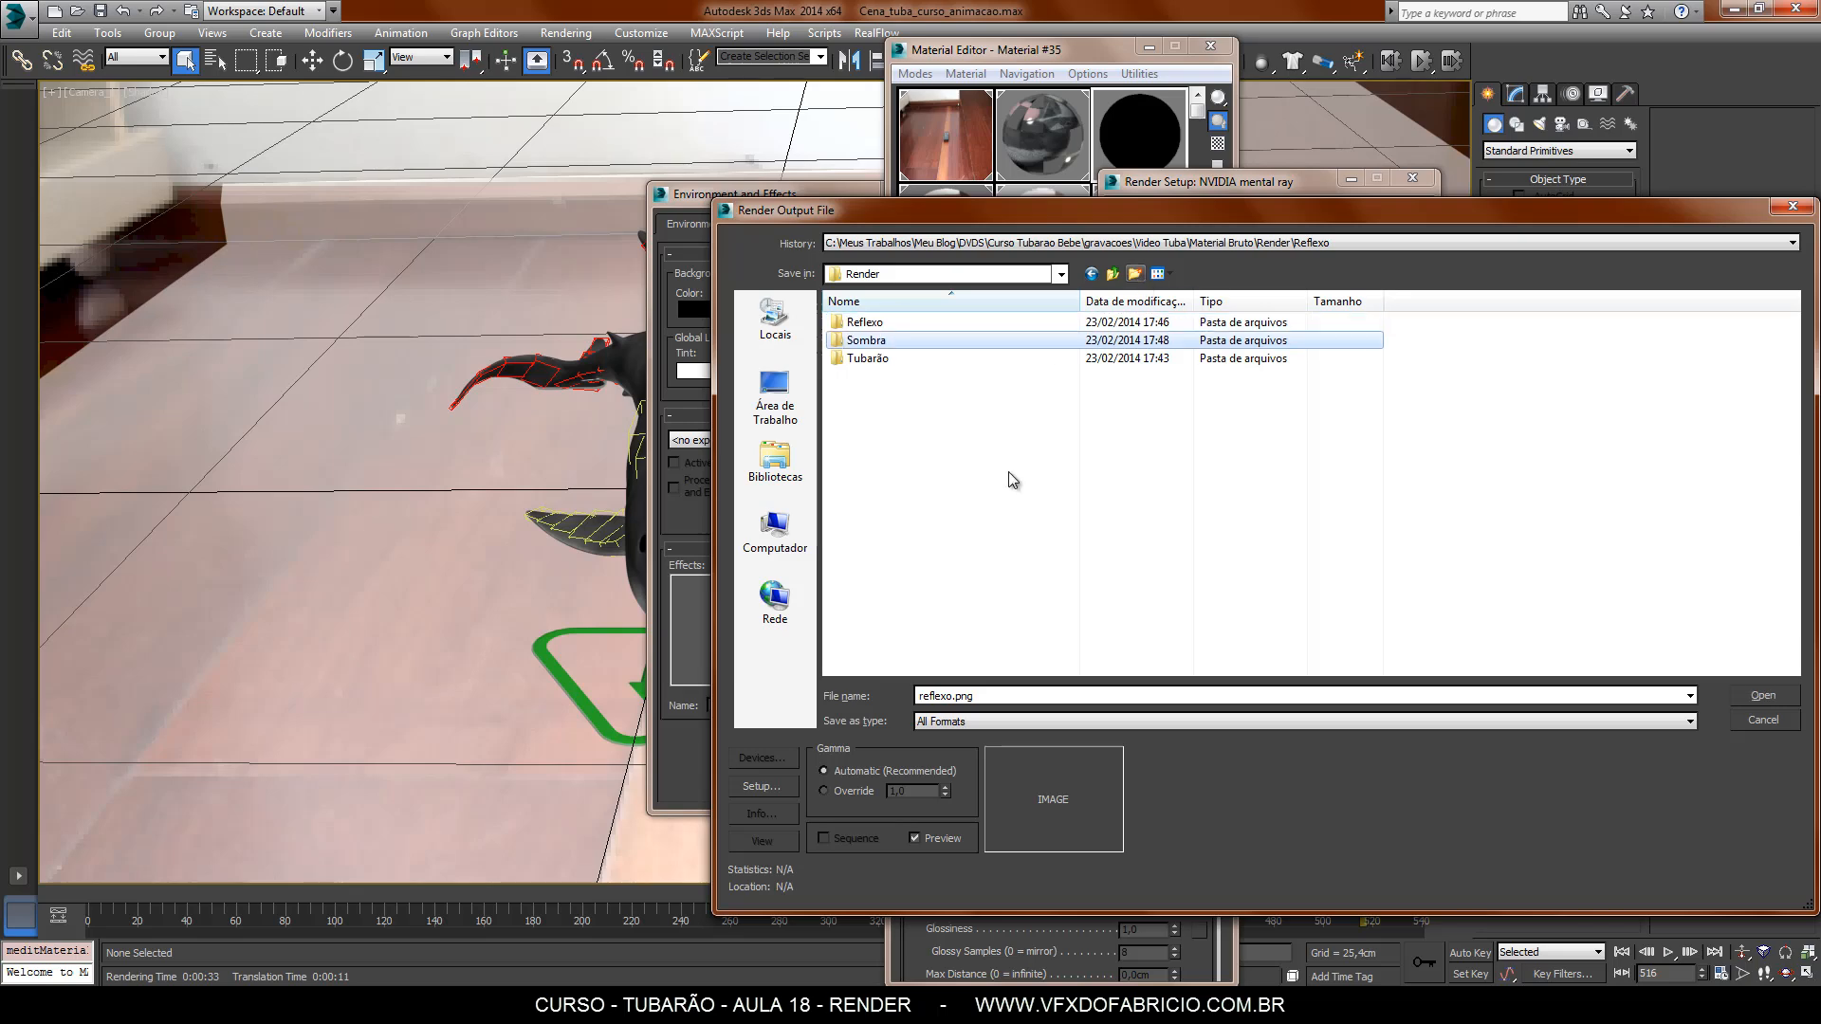
pyautogui.press('Return')
pyautogui.doubleClick(980, 695)
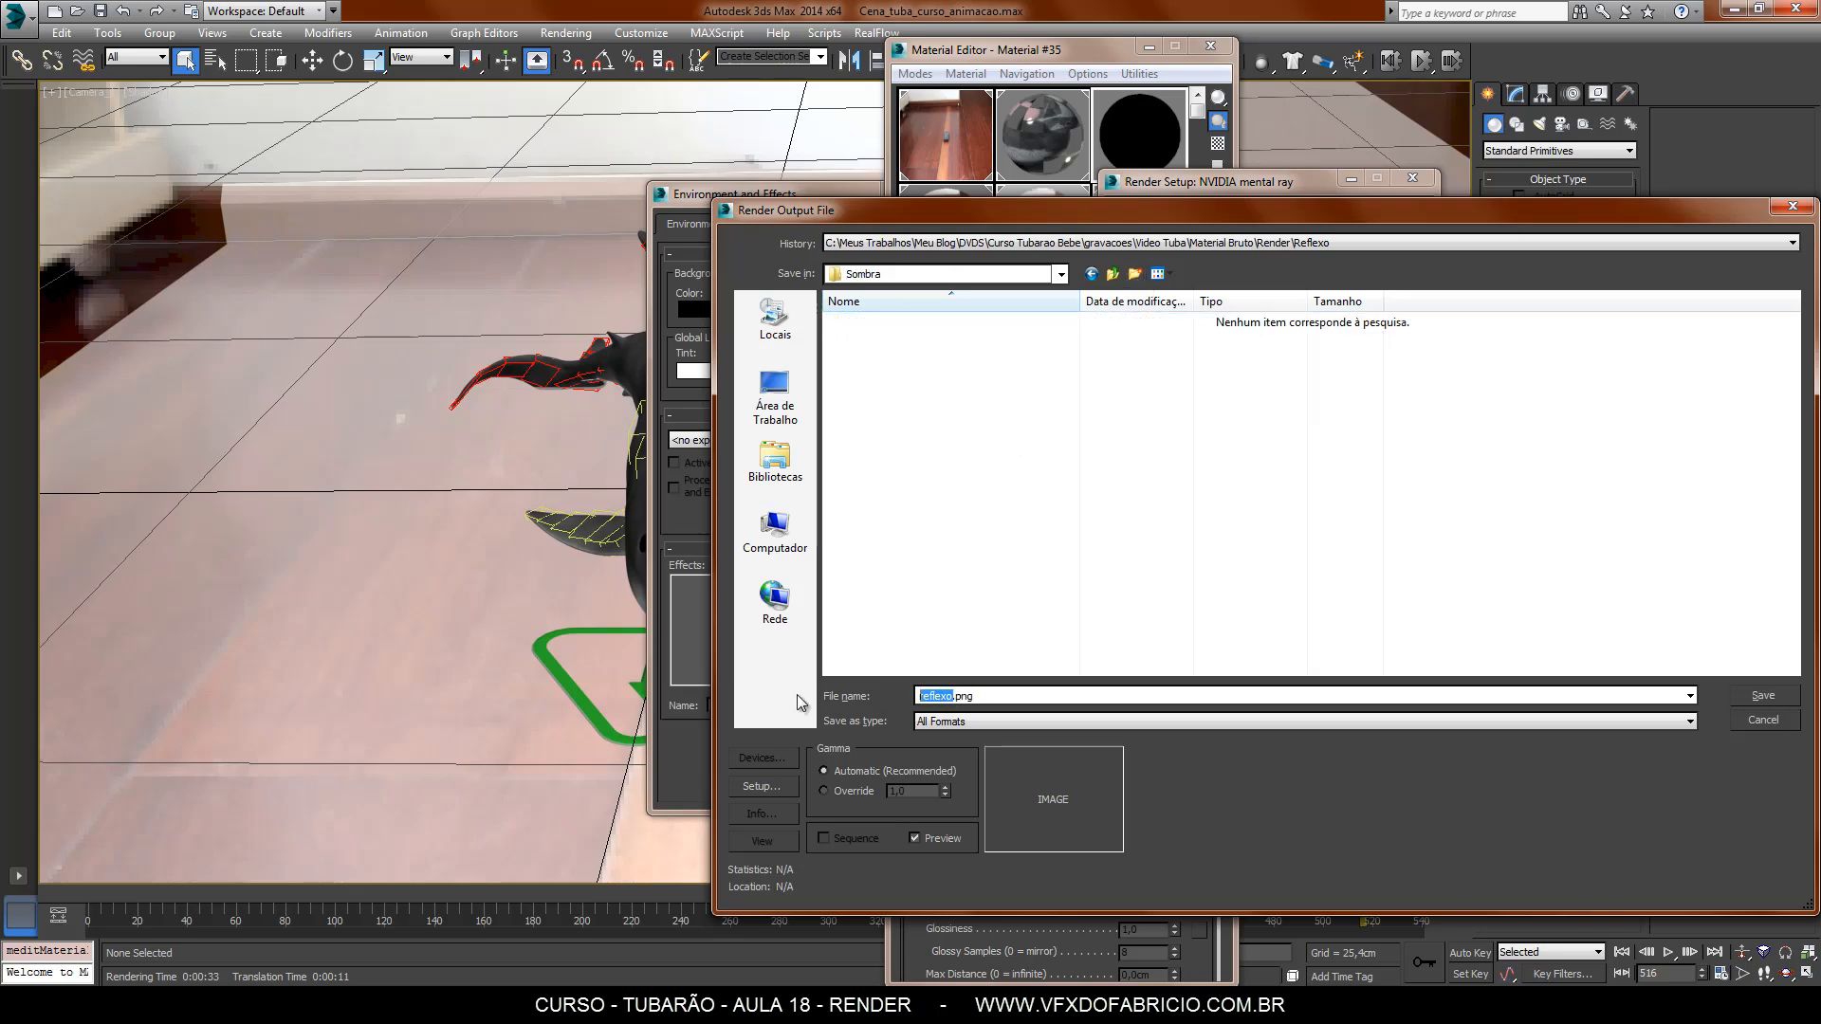
pyautogui.write('sombra')
pyautogui.click(1764, 697)
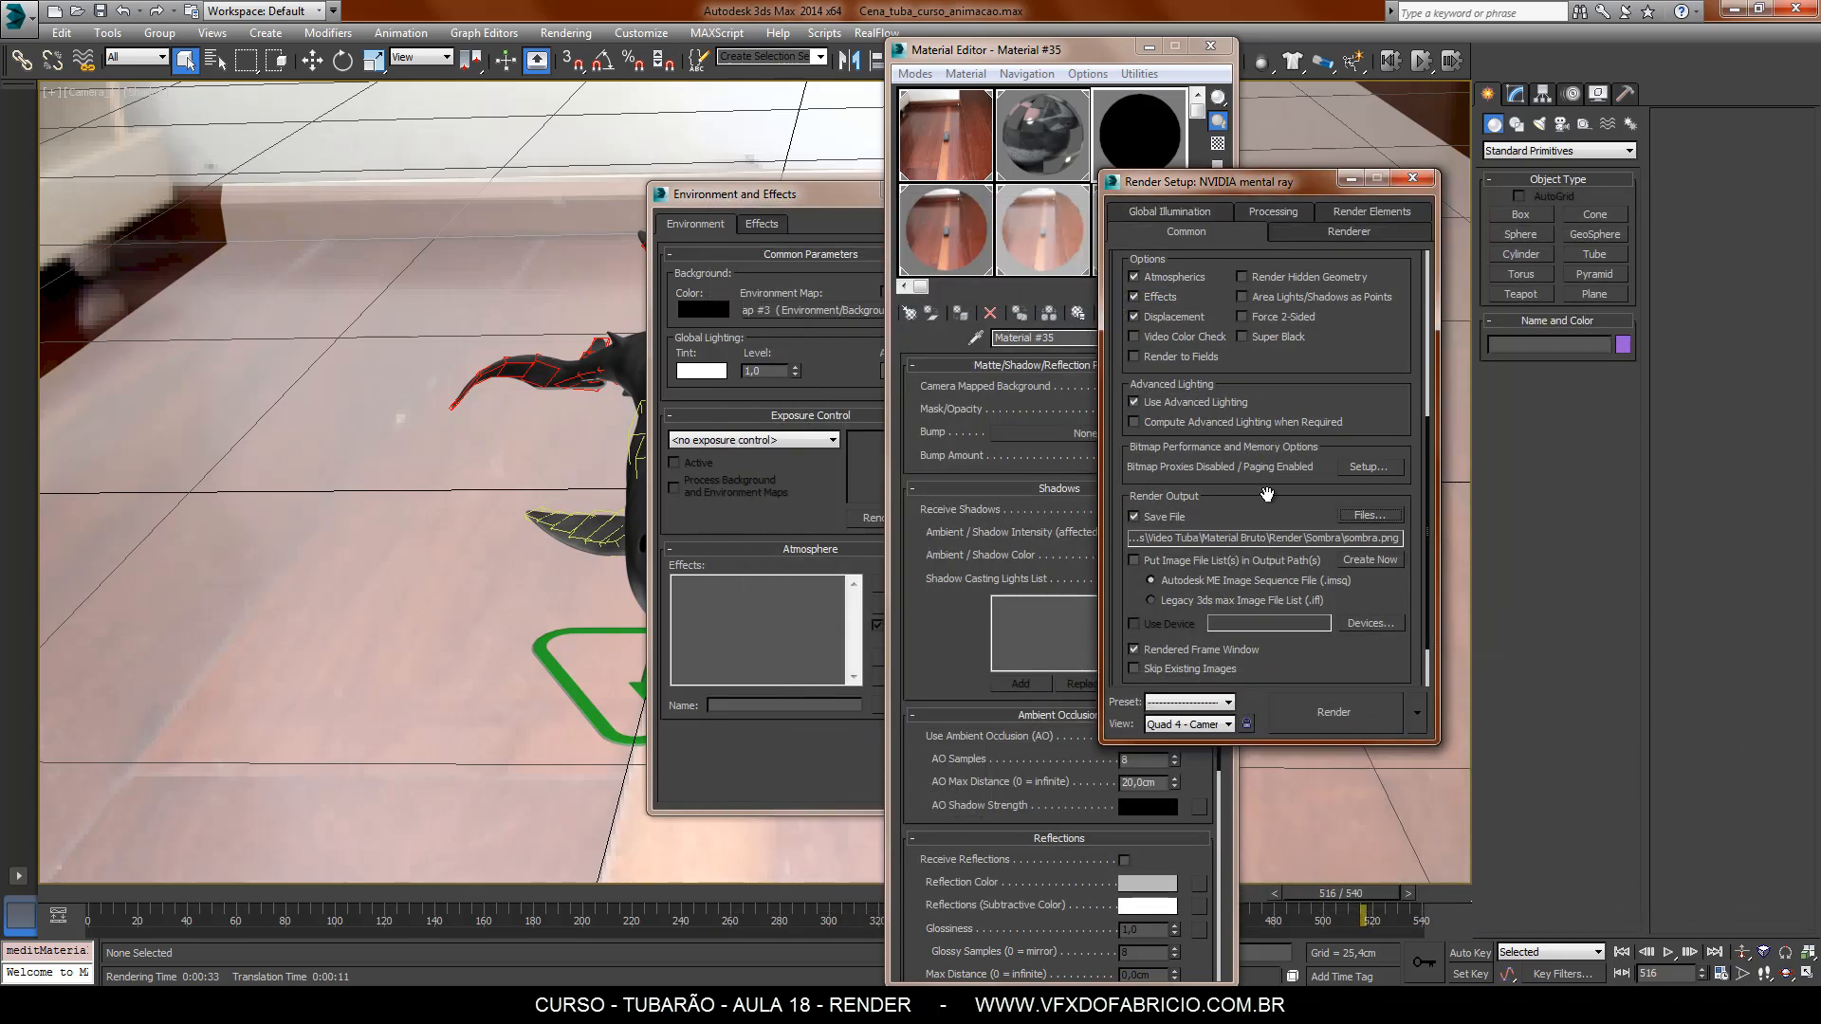
pyautogui.click(1412, 177)
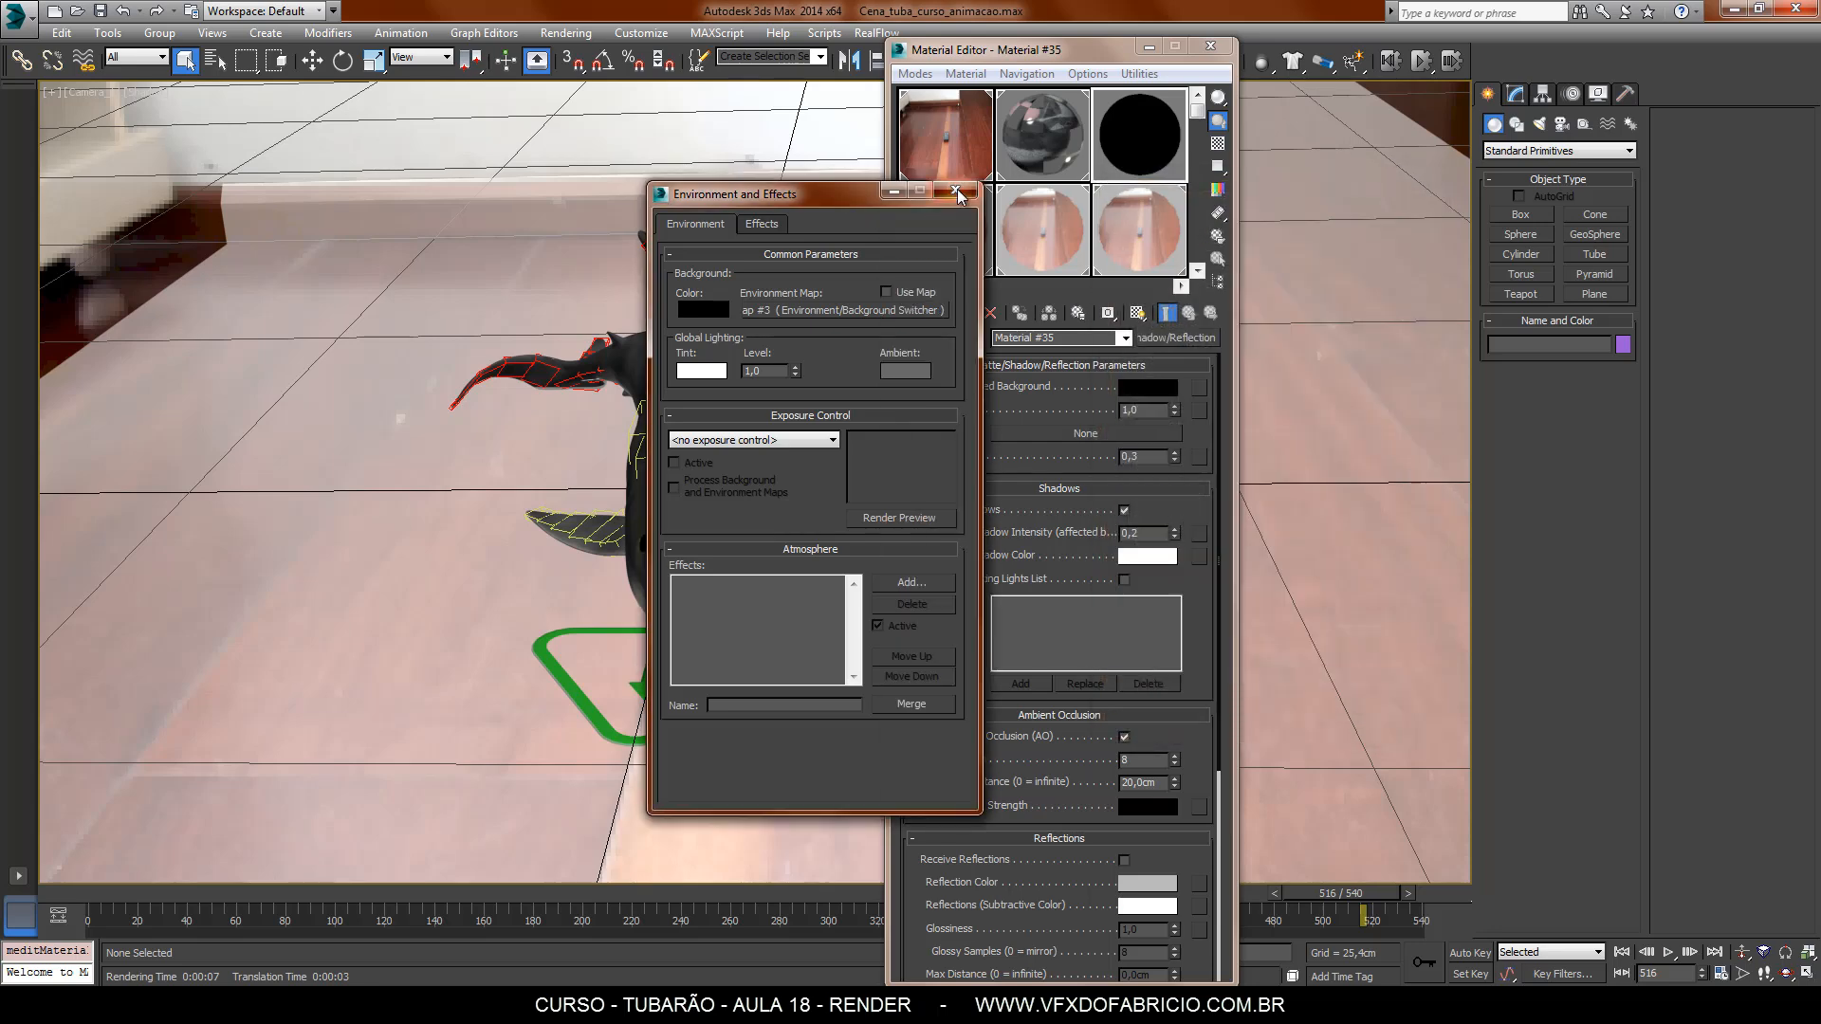
# Close the environment settings and material editor, then render the shadow pass over the active time segment.
pyautogui.click(956, 192)
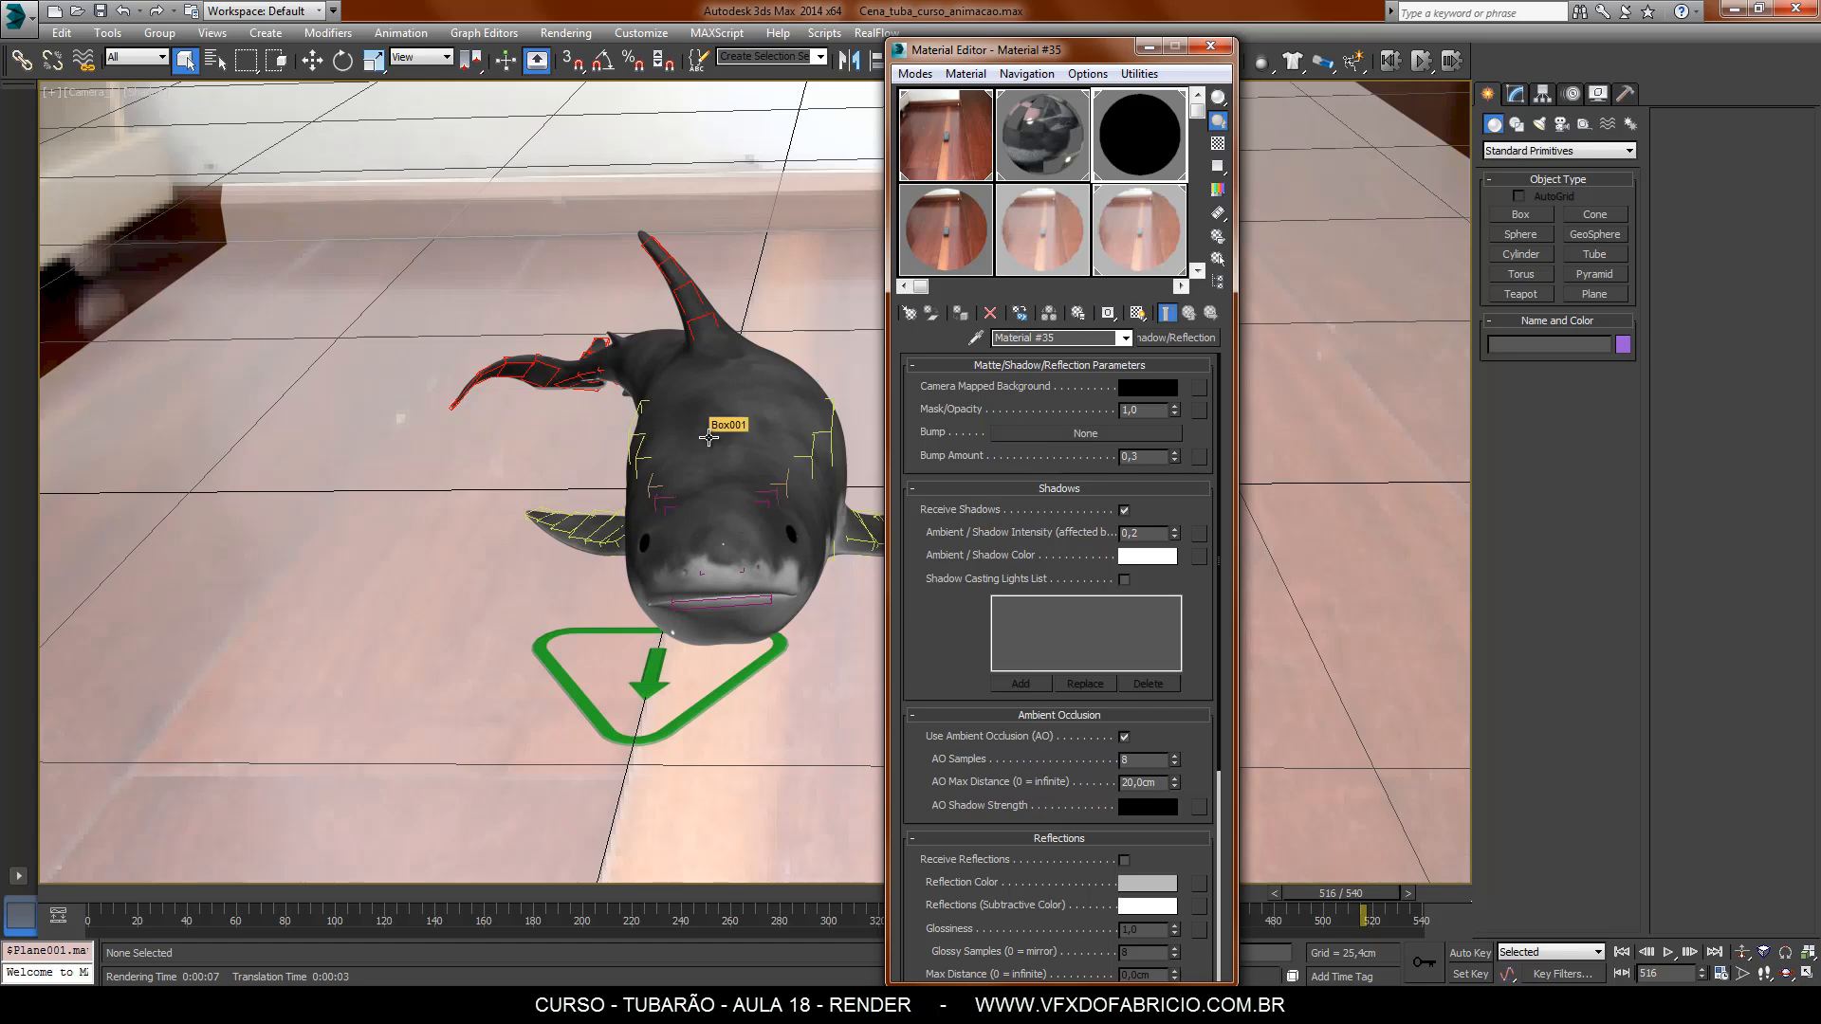
pyautogui.press('m')
pyautogui.press('F10')
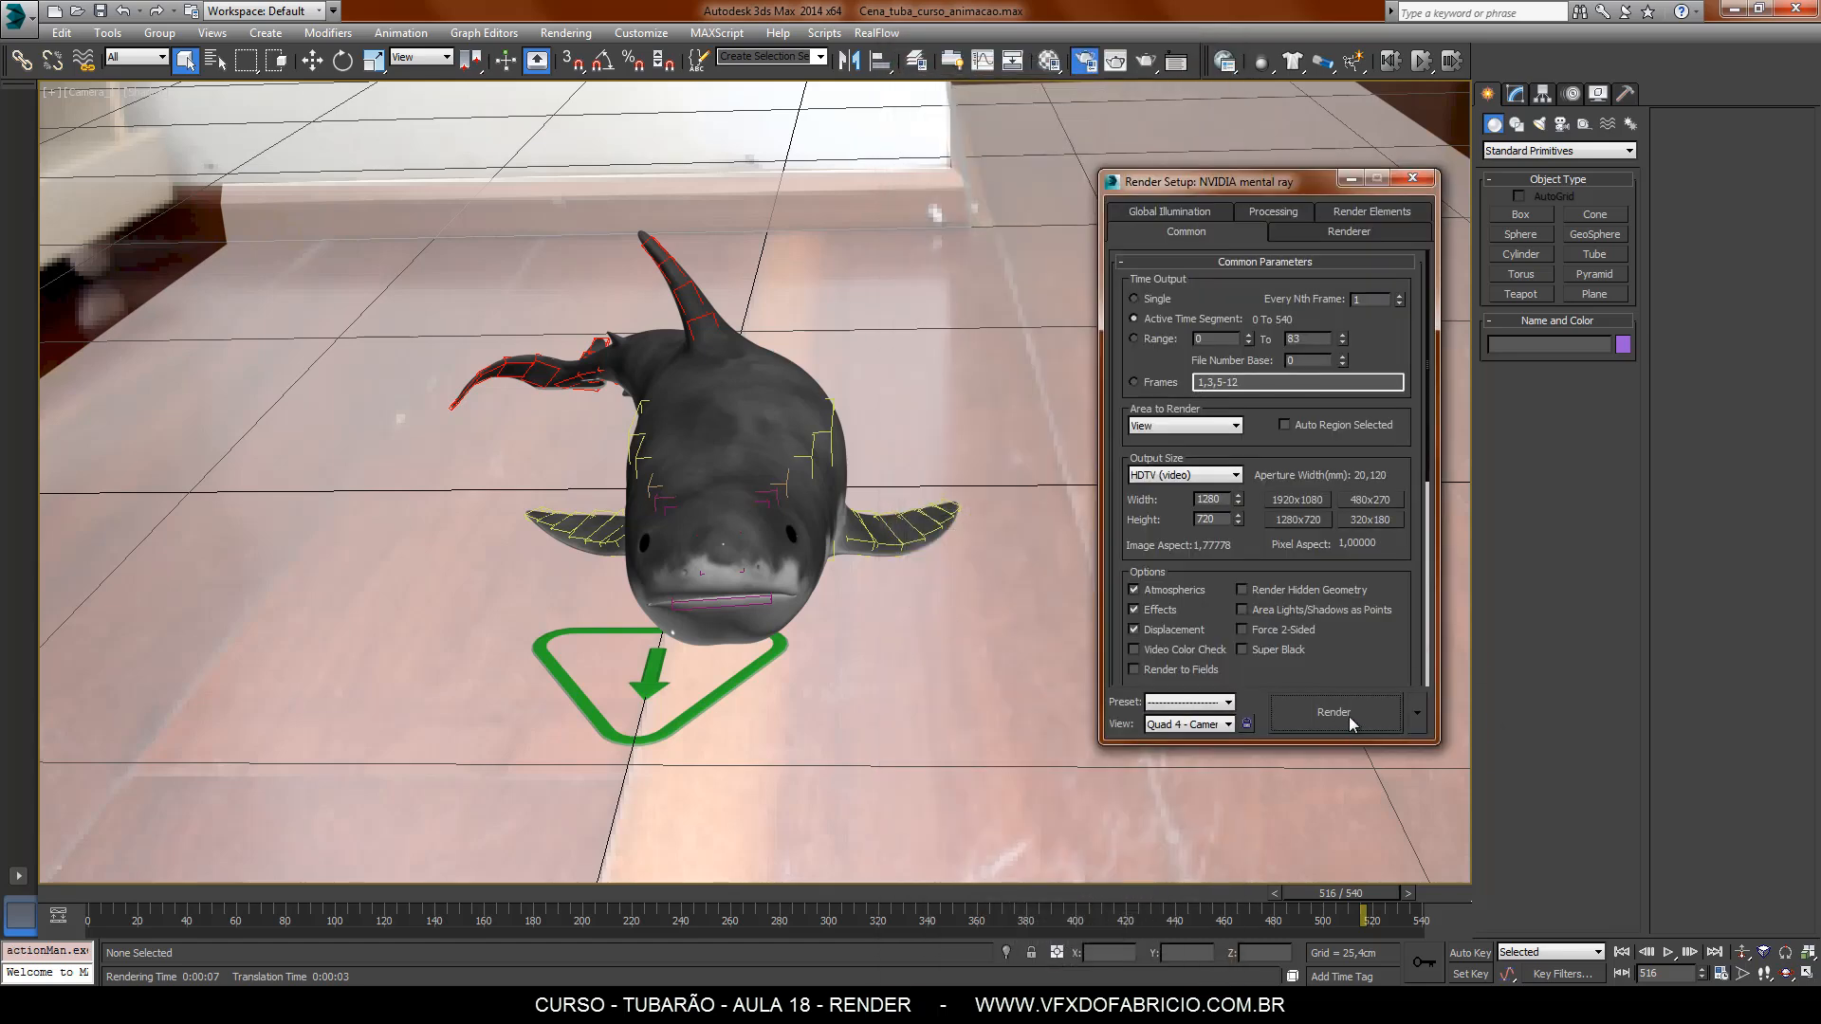
pyautogui.scroll(-5, 1369, 651)
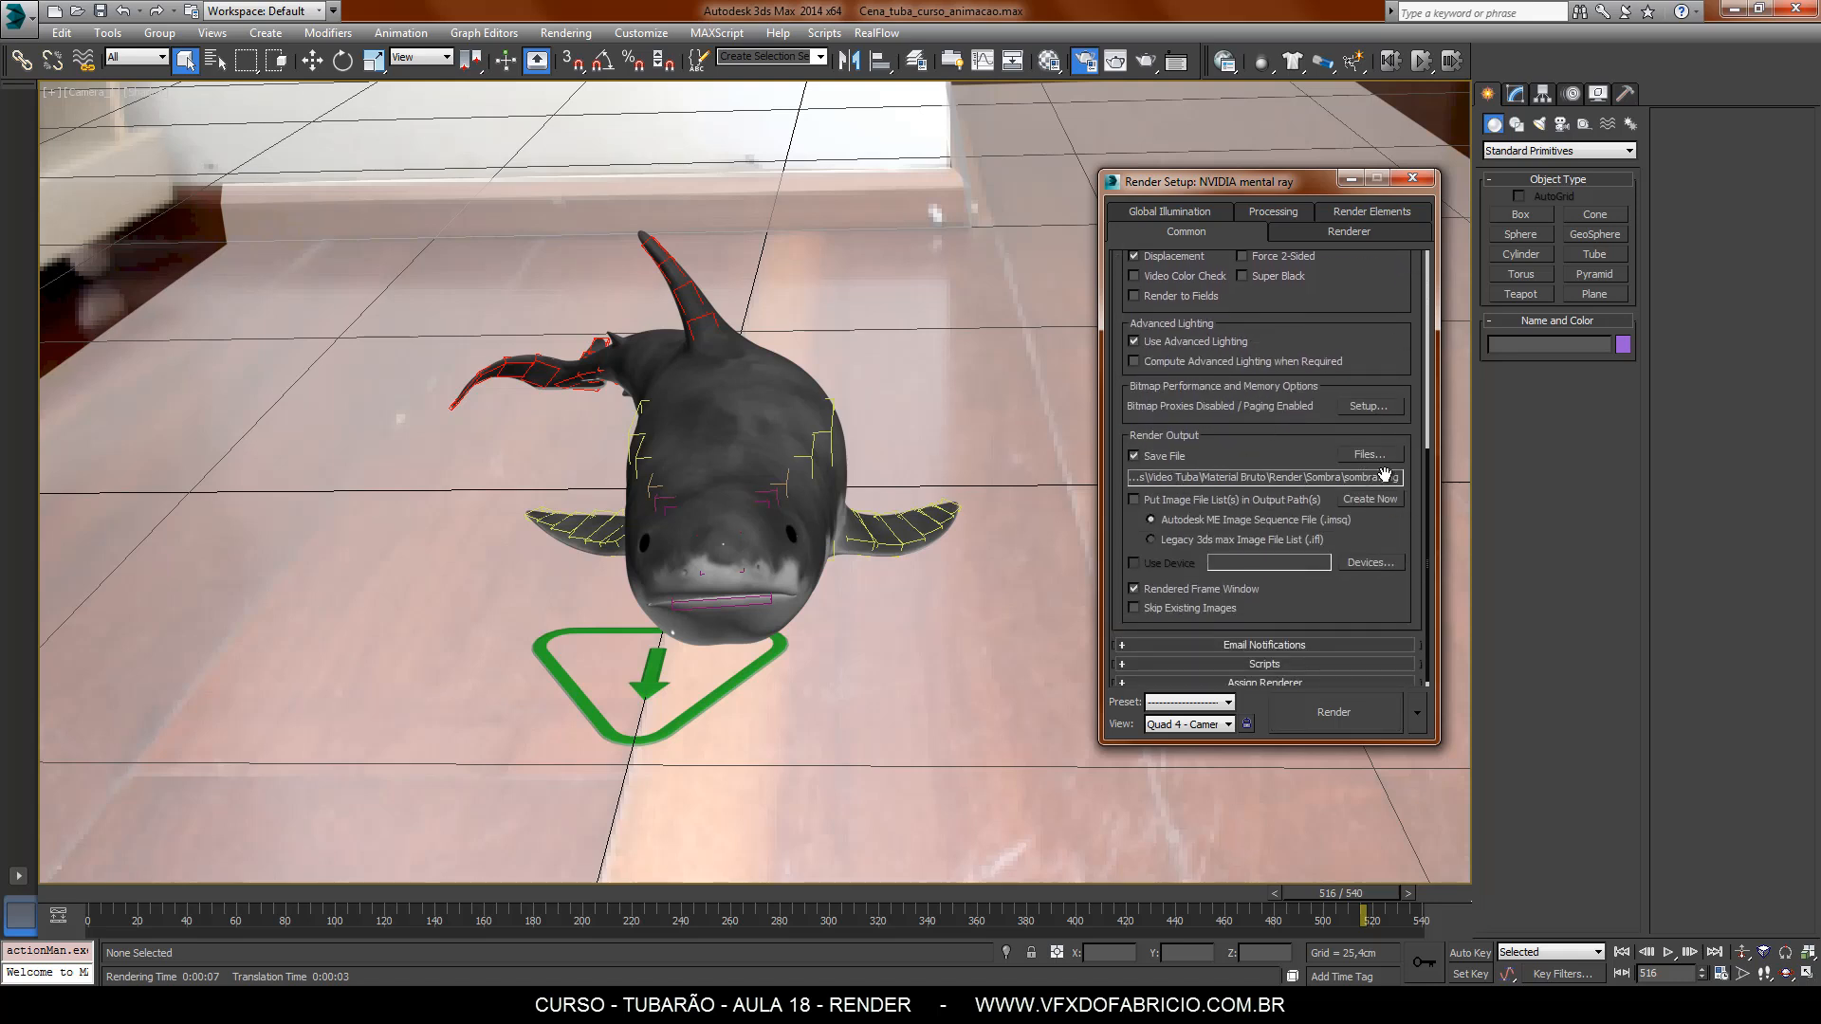
pyautogui.click(1352, 713)
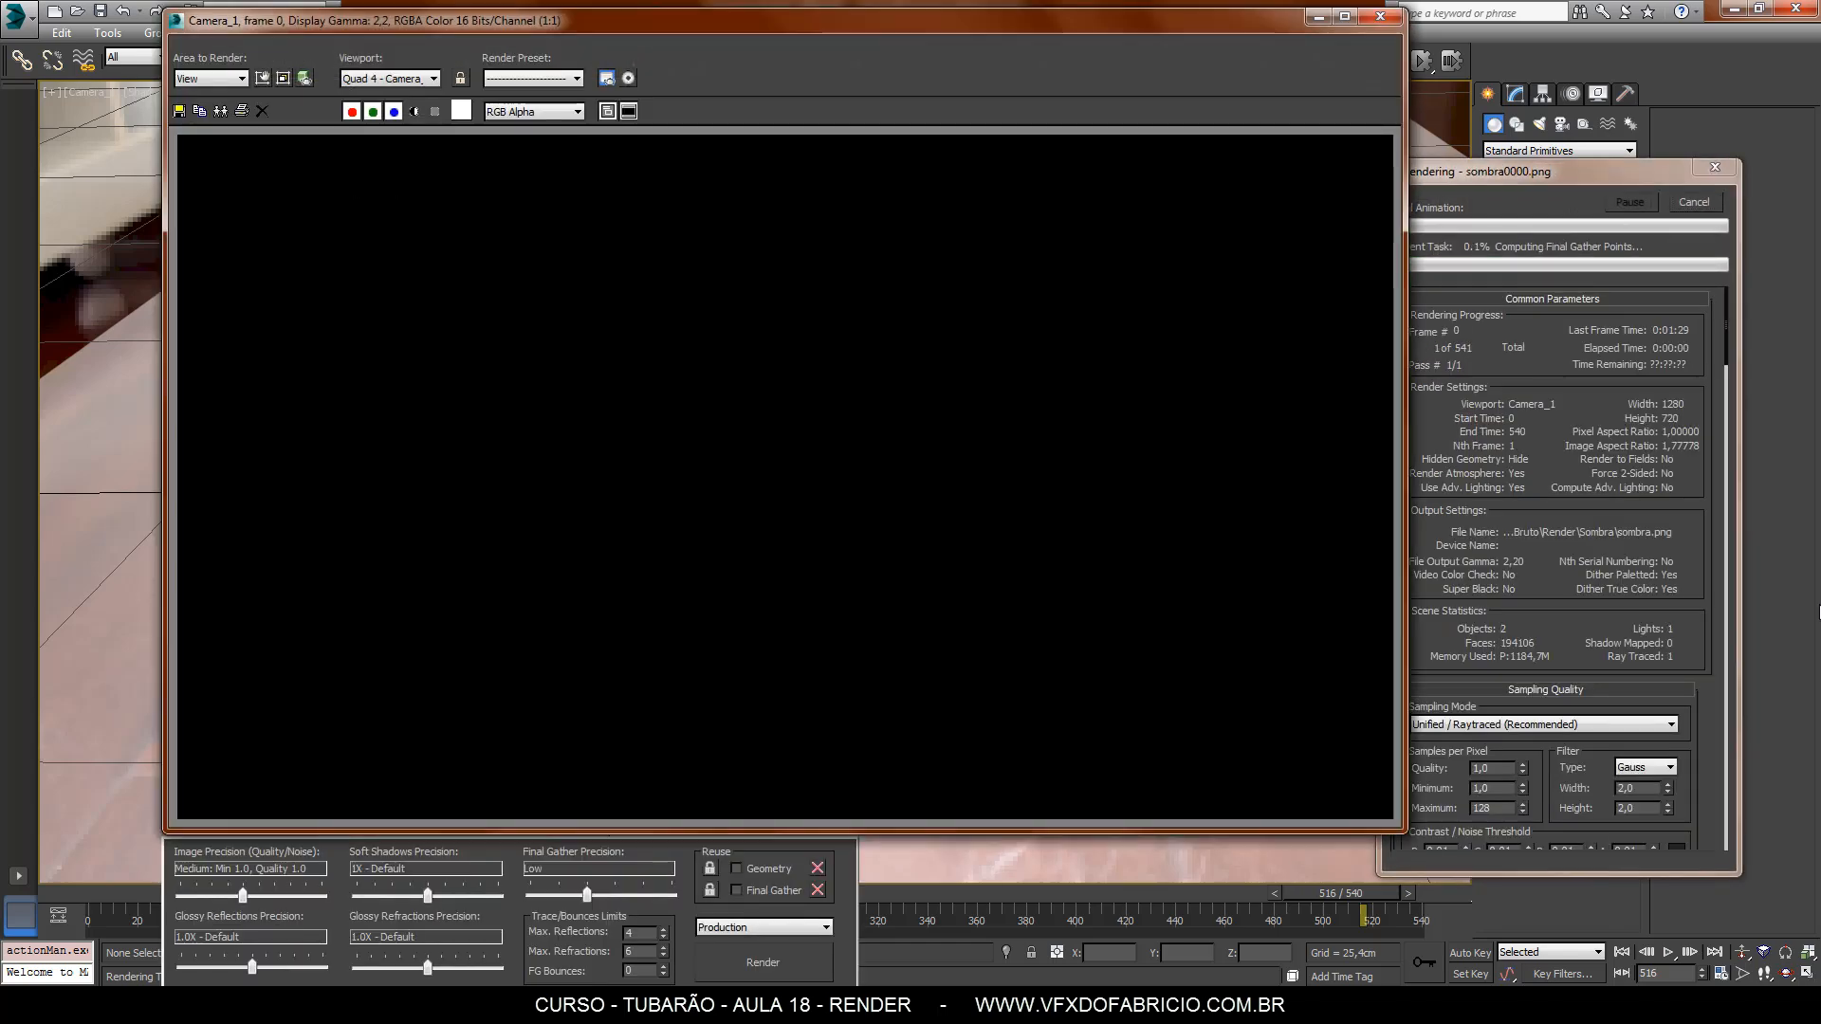
# Inspect the shadow pass in the alpha channel while it renders and cancel rendering during frame 1.
pyautogui.click(415, 110)
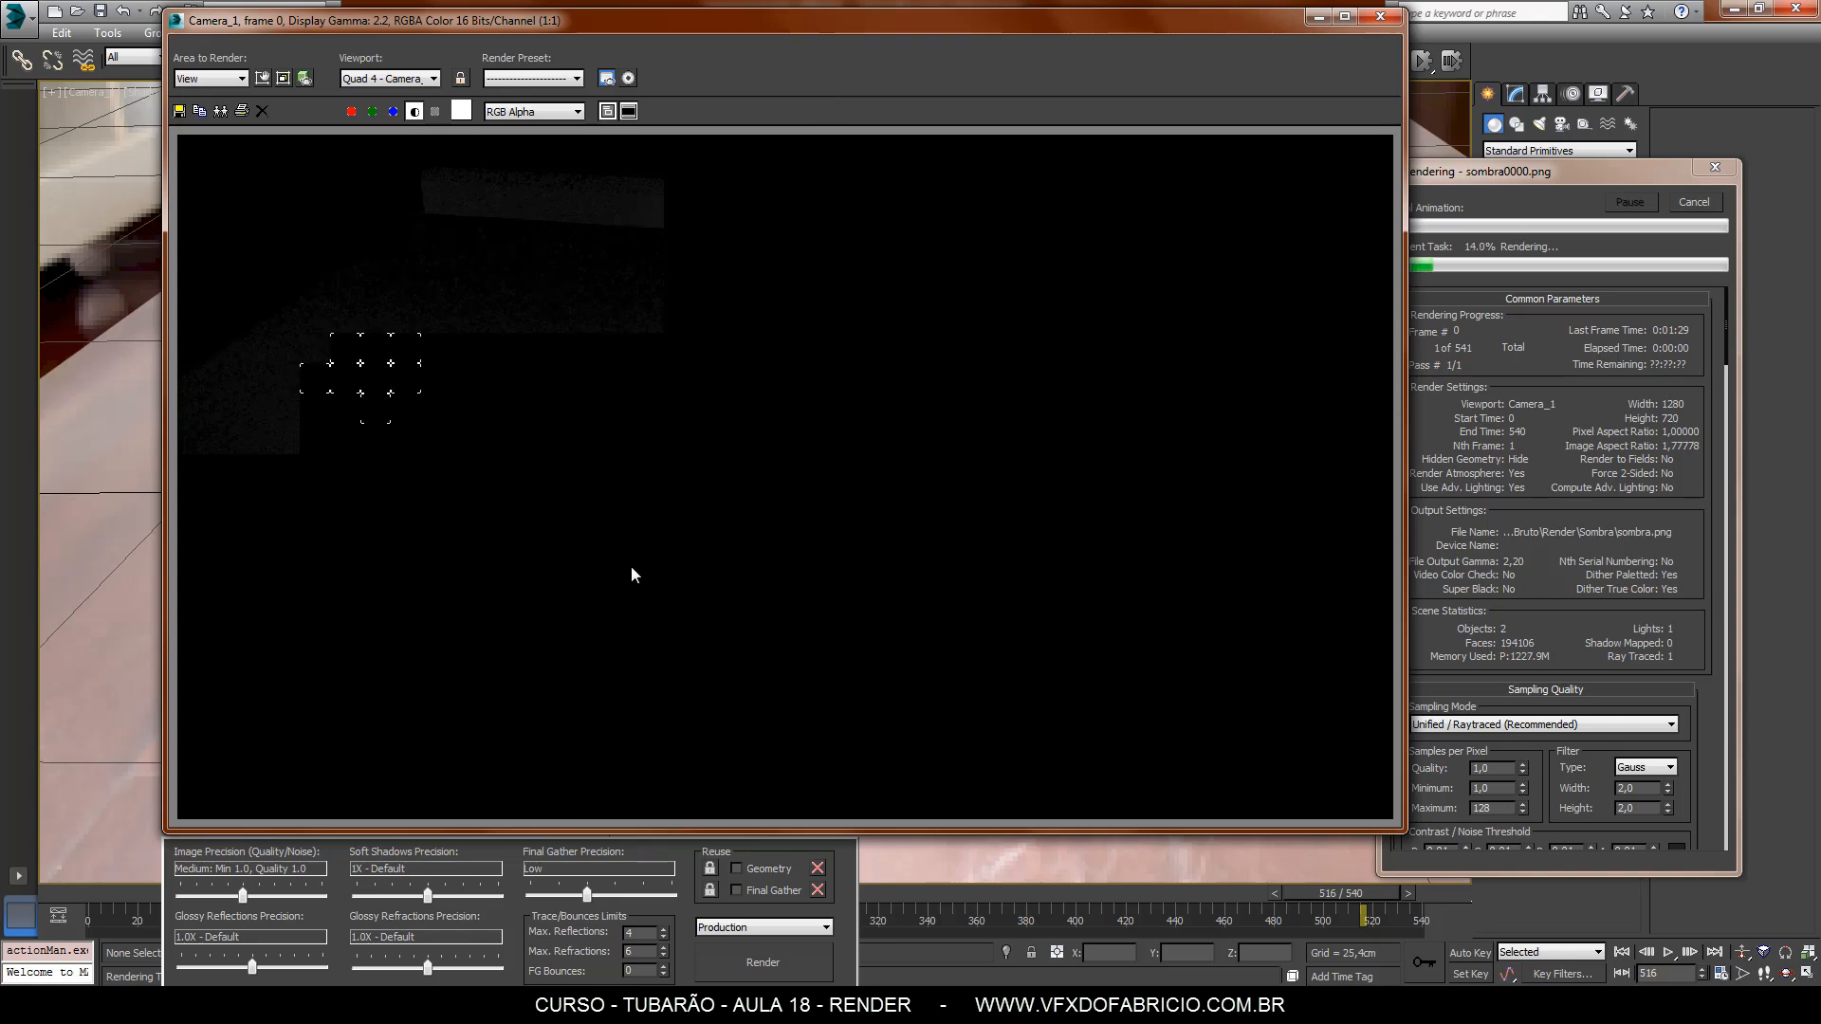
pyautogui.click(415, 112)
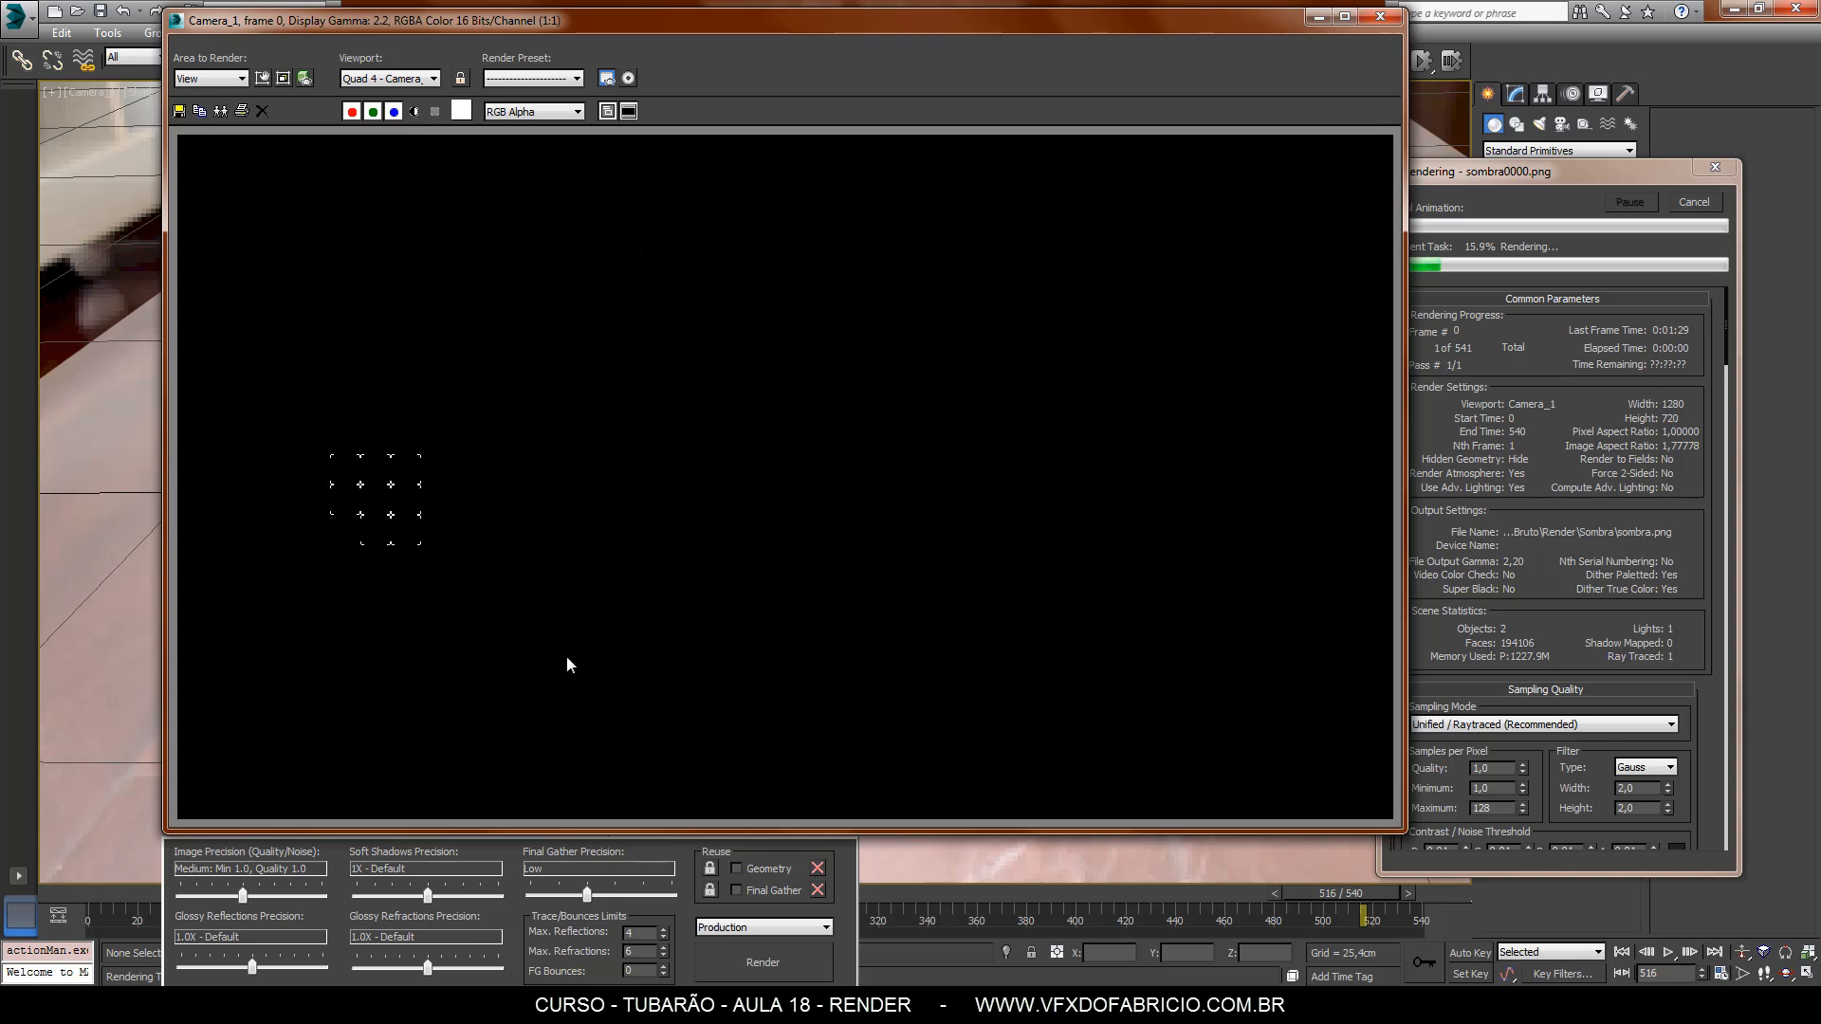
pyautogui.click(414, 112)
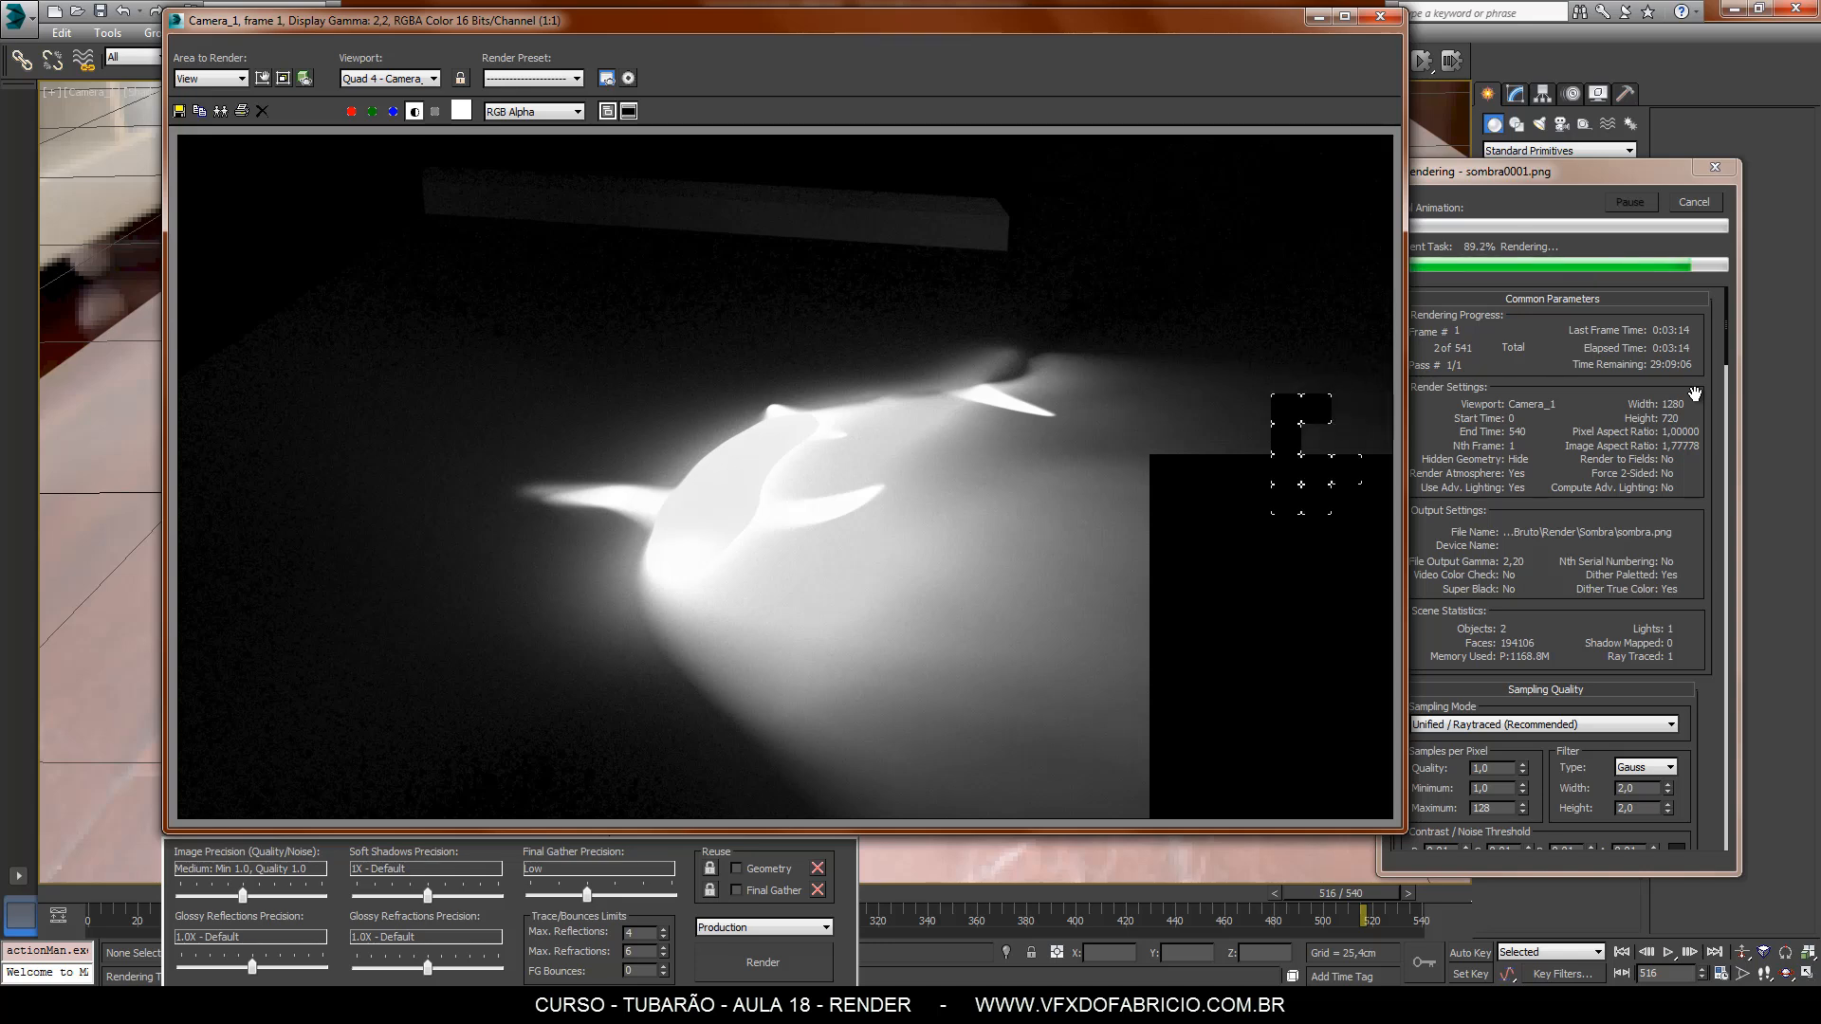
pyautogui.click(1689, 197)
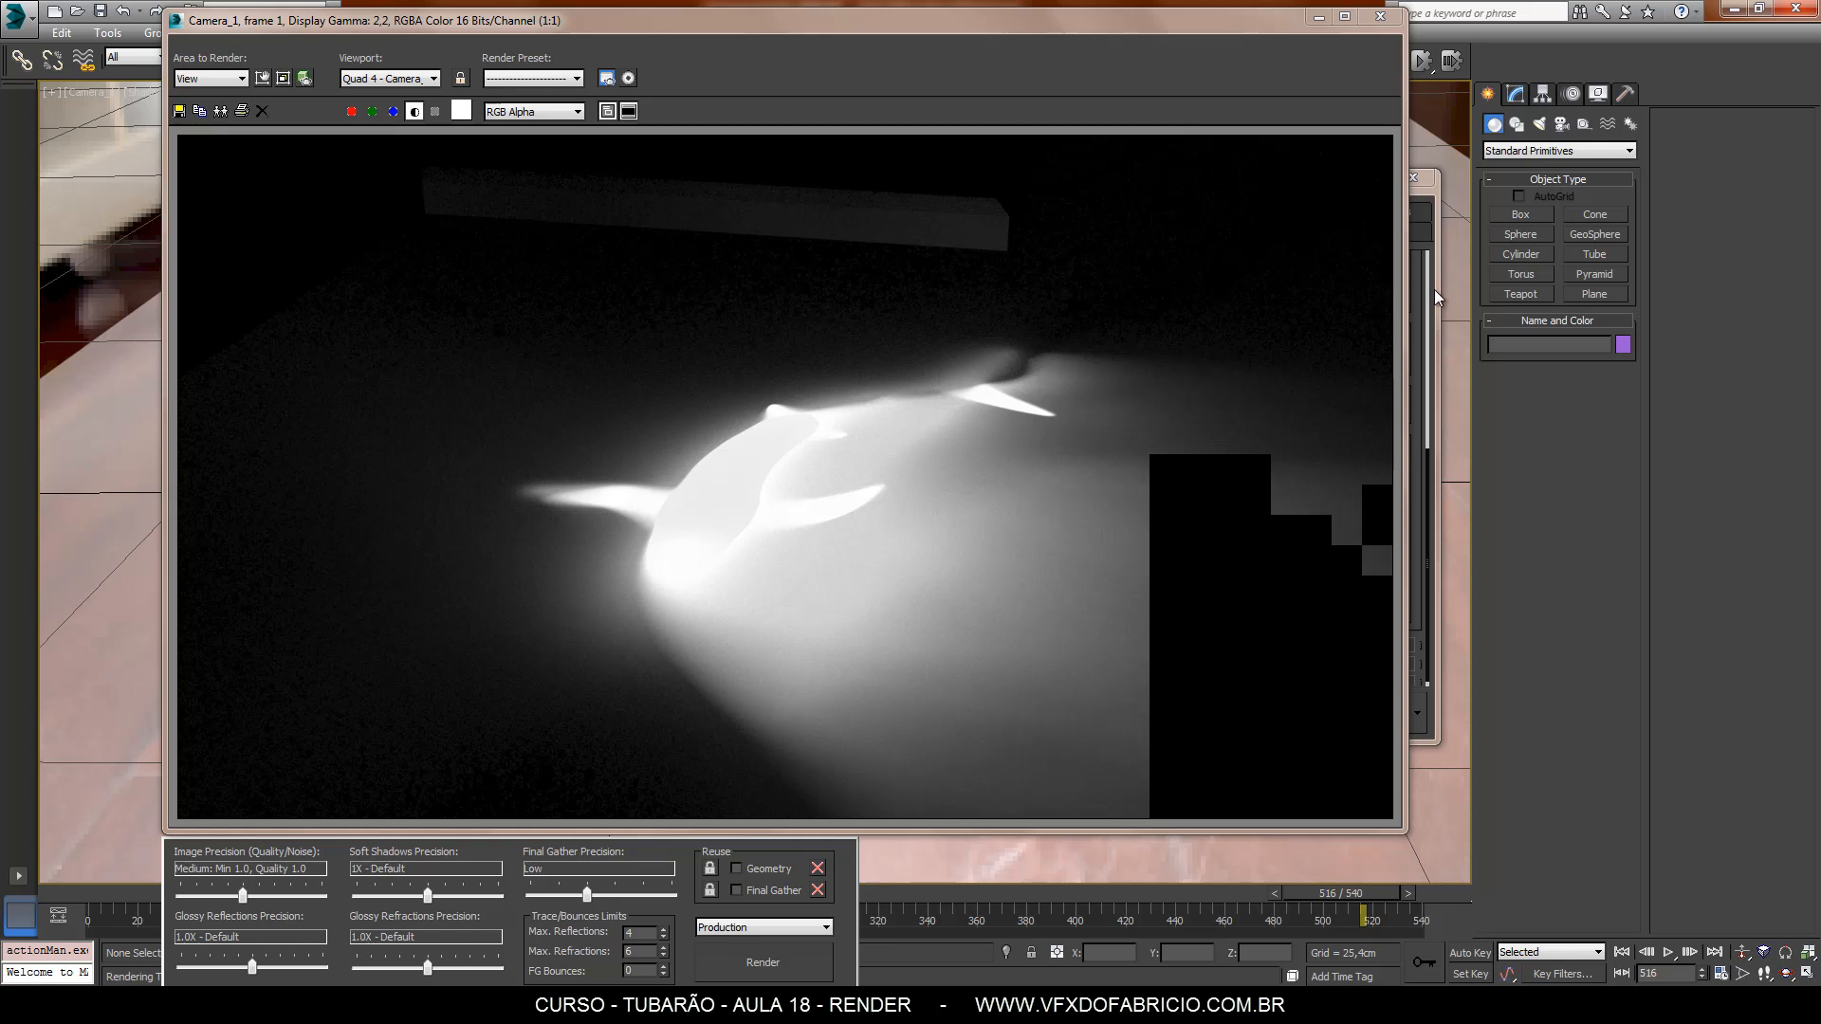
# Set the render time output to the range from frame 2 to 540 and close the render windows.
pyautogui.click(1434, 288)
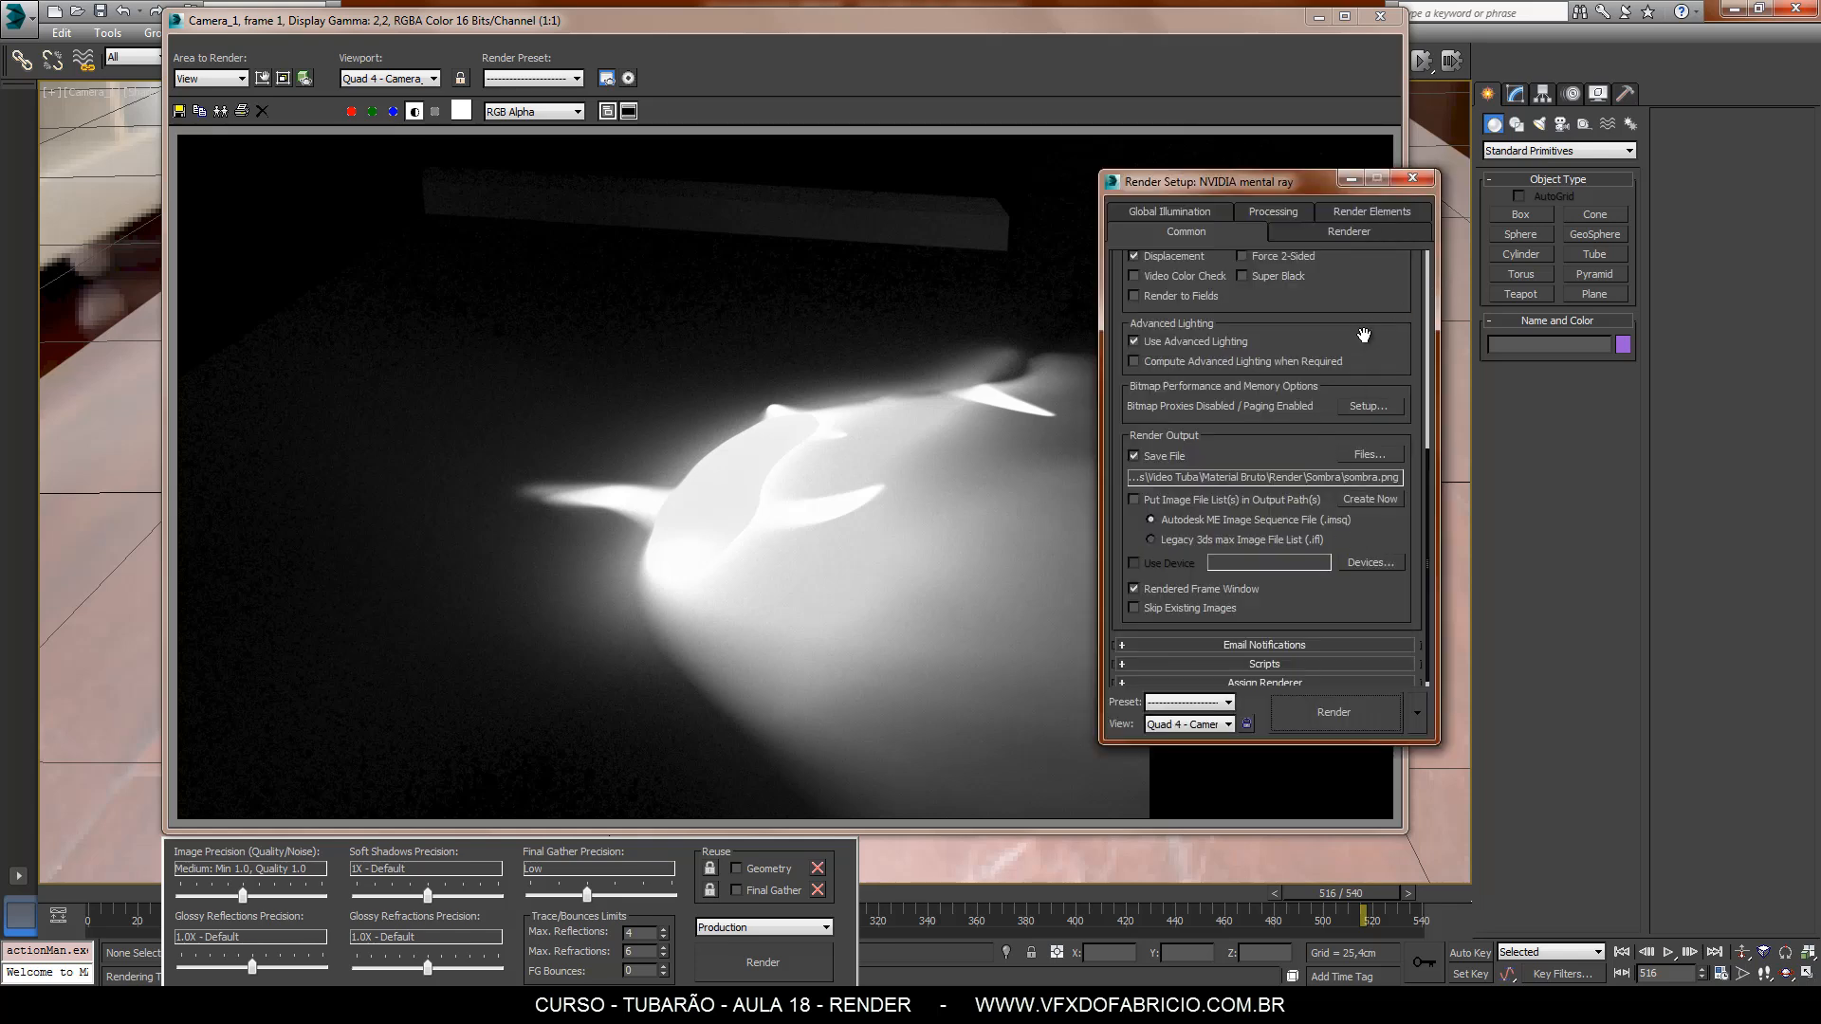
pyautogui.moveTo(1364, 280); pyautogui.dragTo(1369, 661)
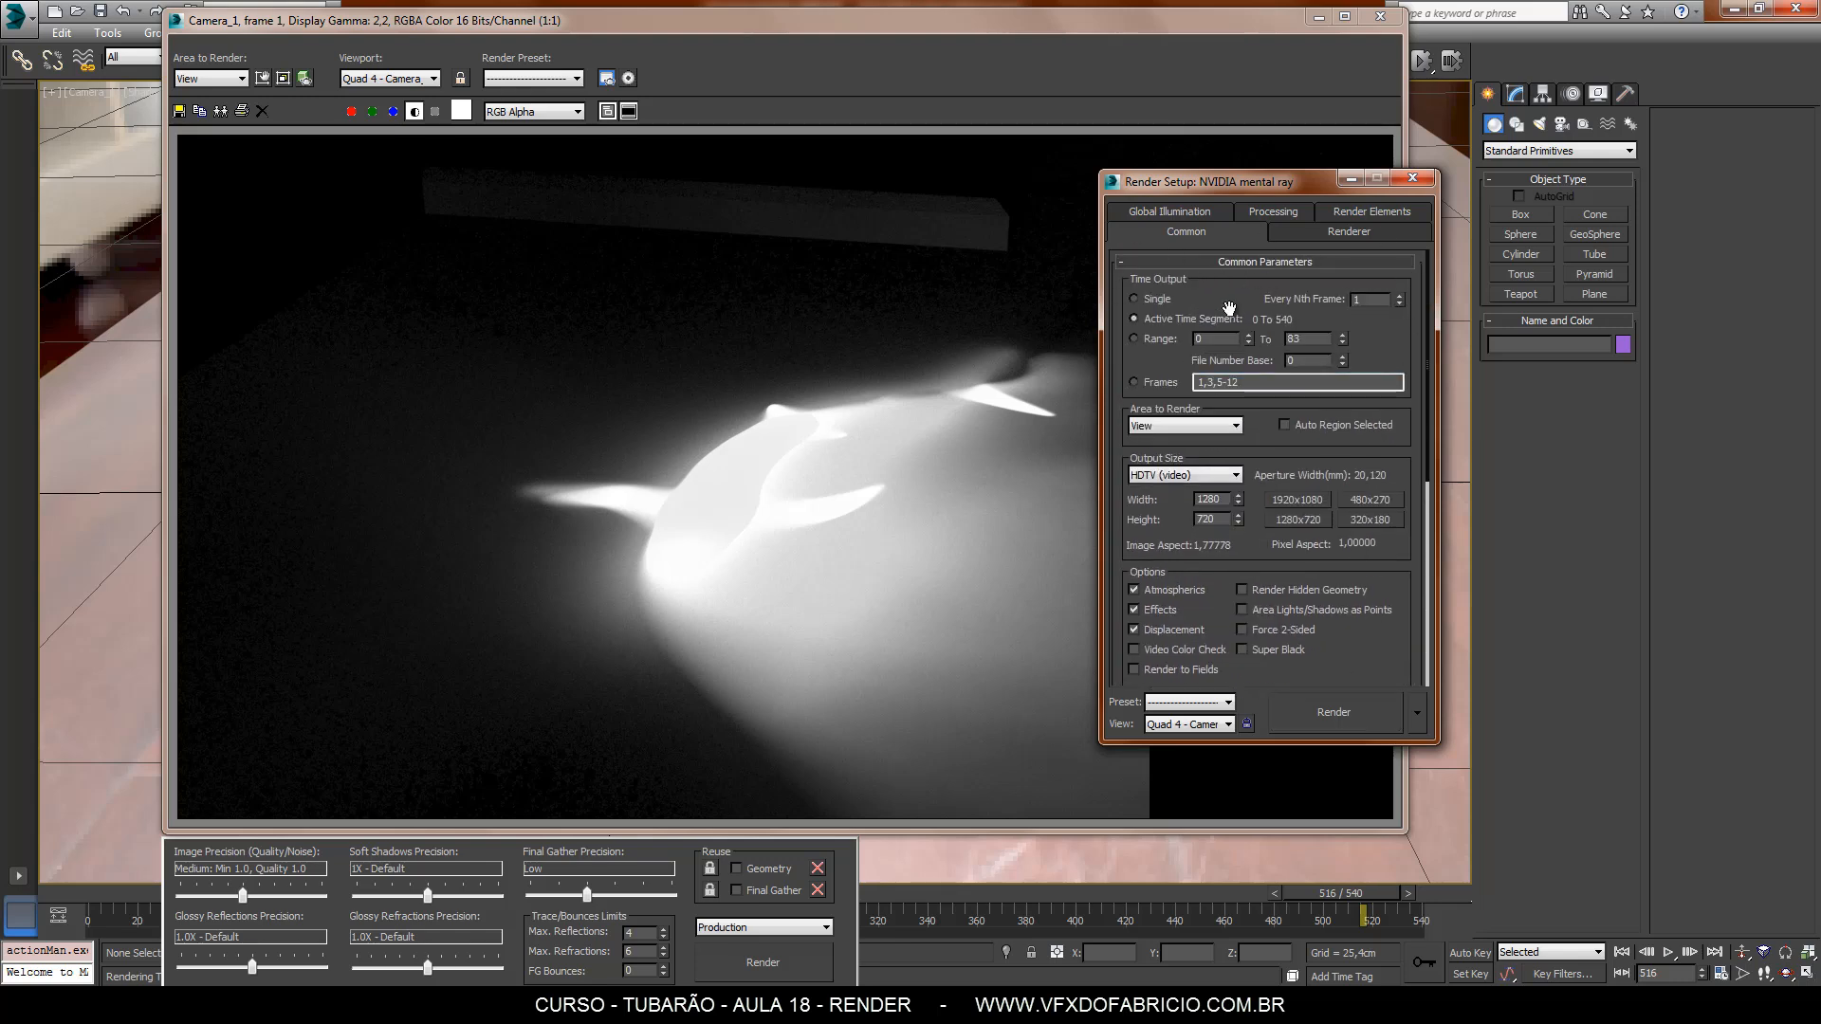
pyautogui.click(1138, 339)
pyautogui.write('2')
pyautogui.press('Tab')
pyautogui.click(1380, 16)
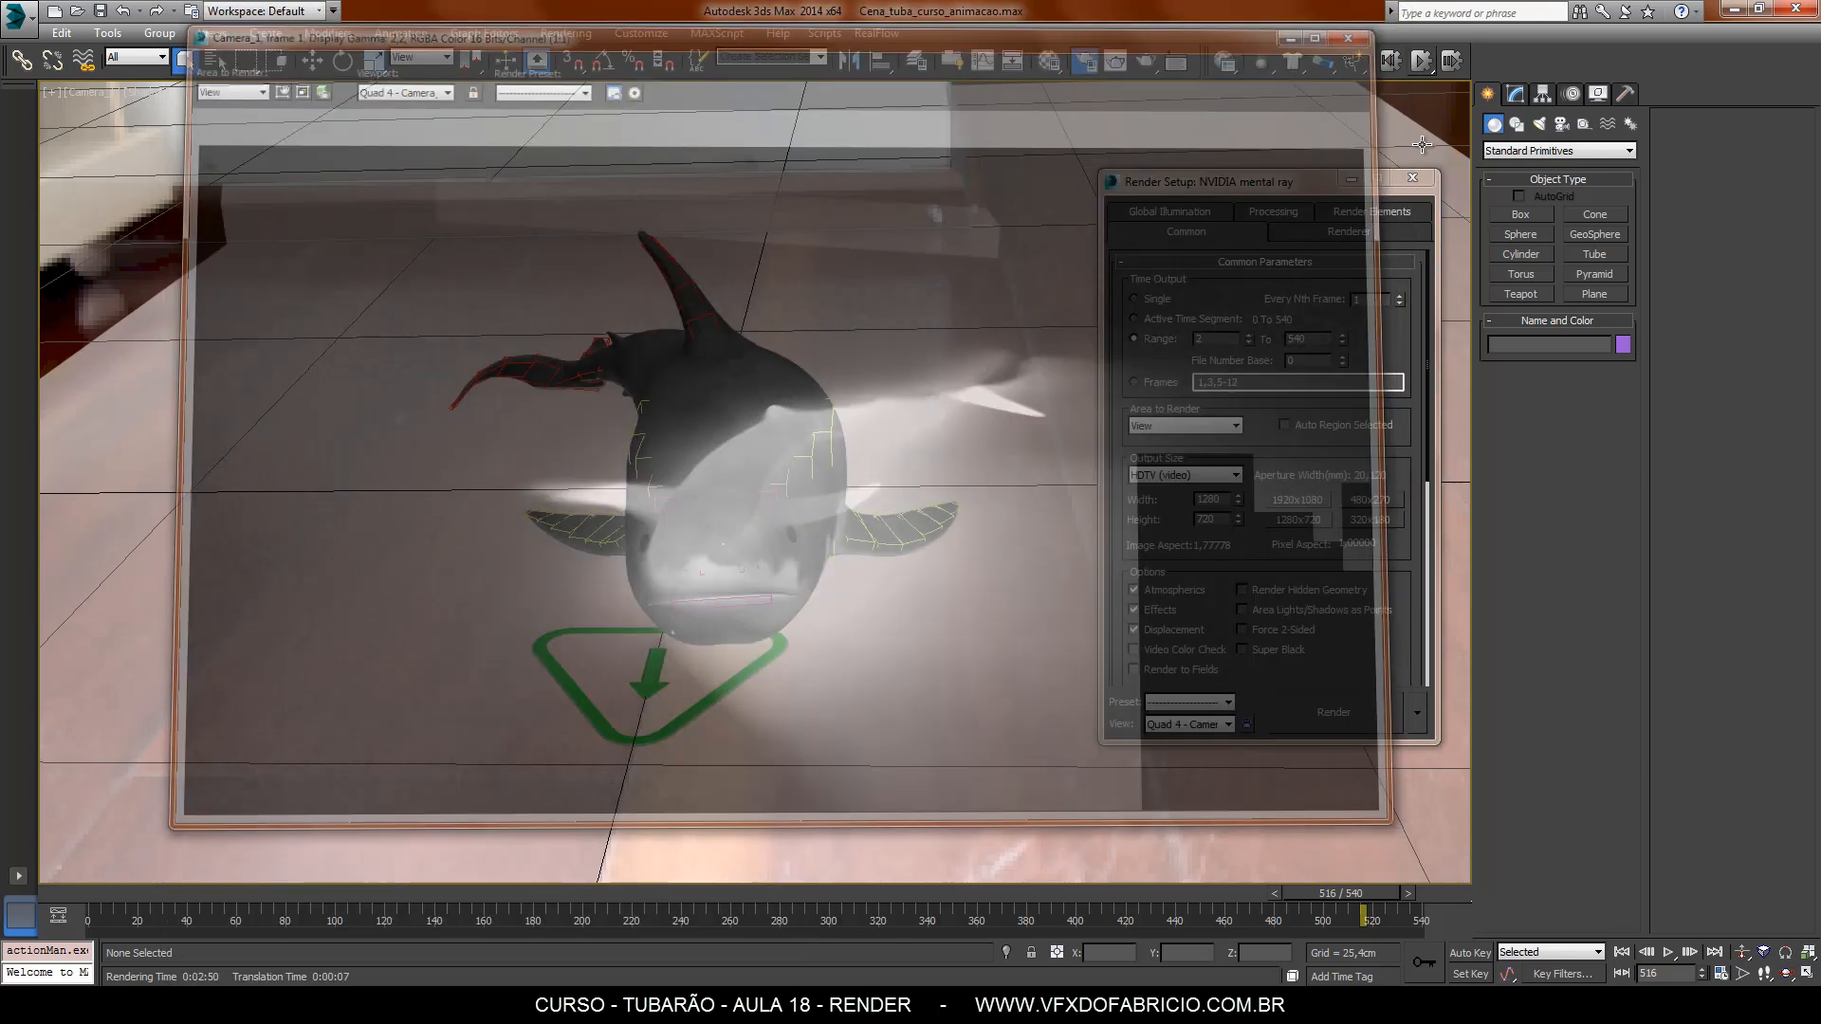
pyautogui.click(1413, 178)
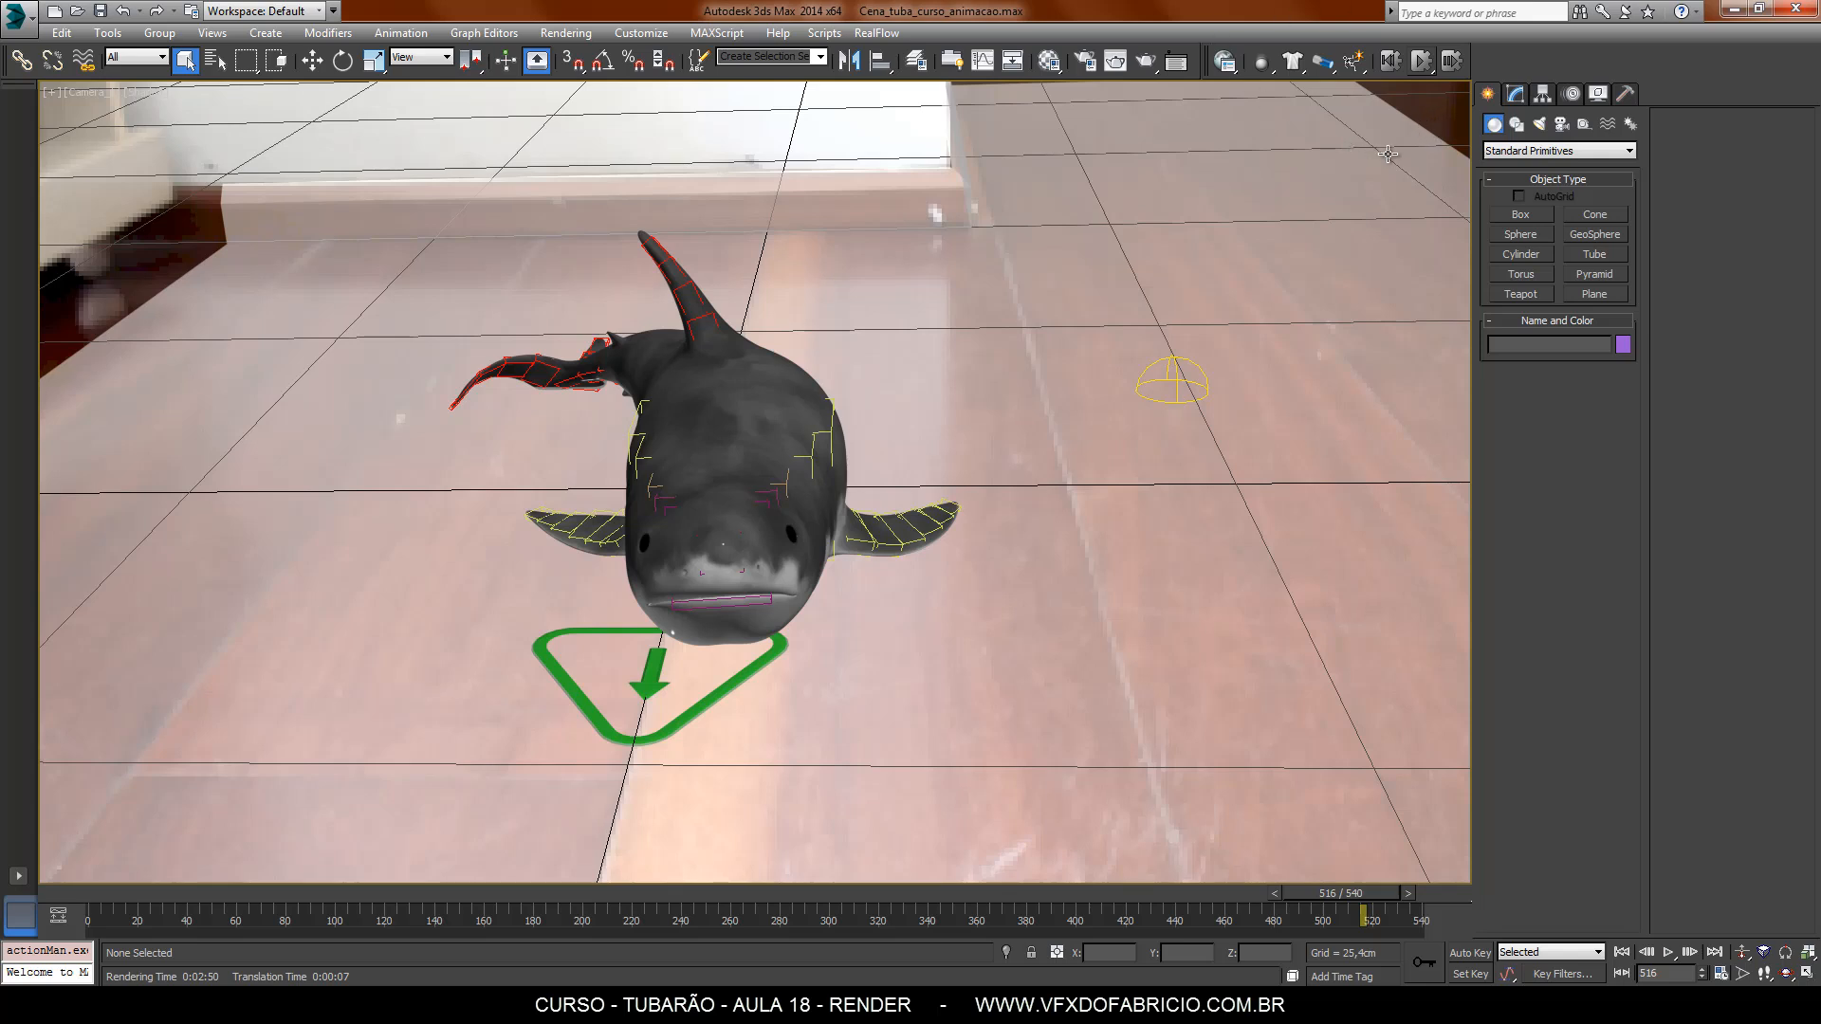
pyautogui.click(1116, 62)
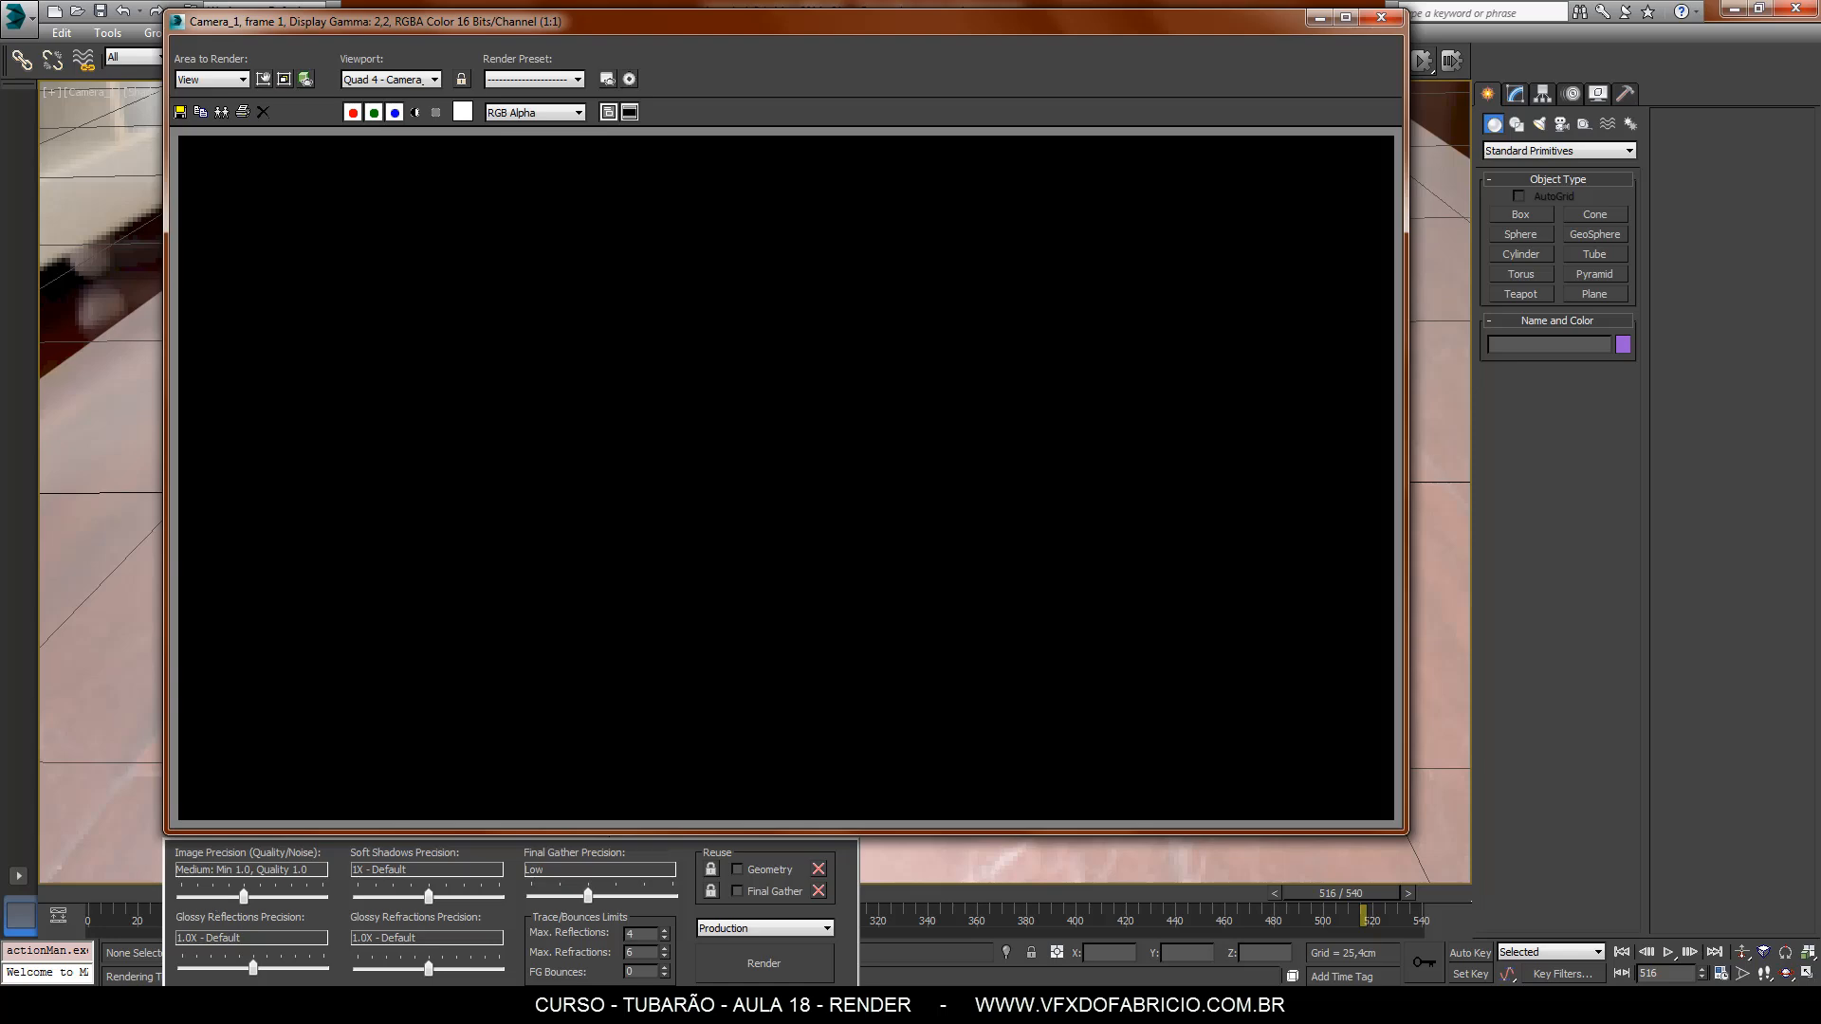
pyautogui.click(1381, 17)
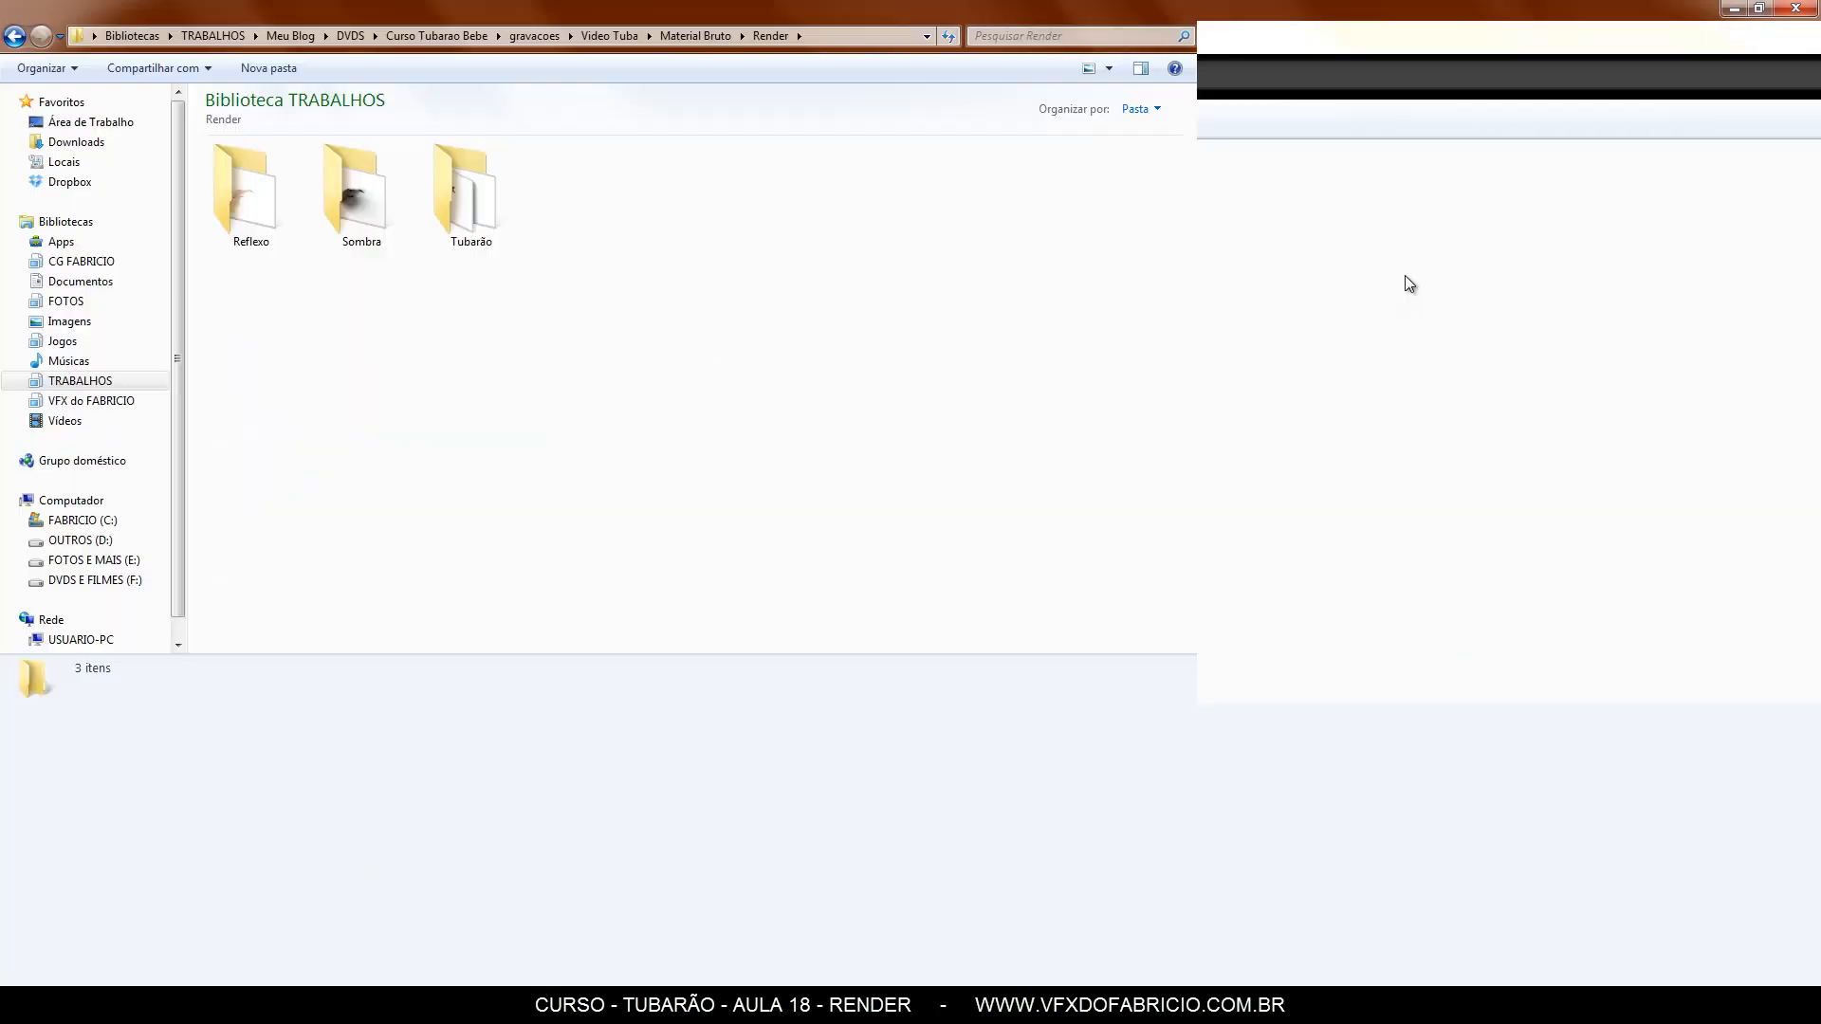
# Switch to Windows Explorer, view reflexo0000.png from the Reflexo folder, and return to the Render folder.
pyautogui.doubleClick(253, 197)
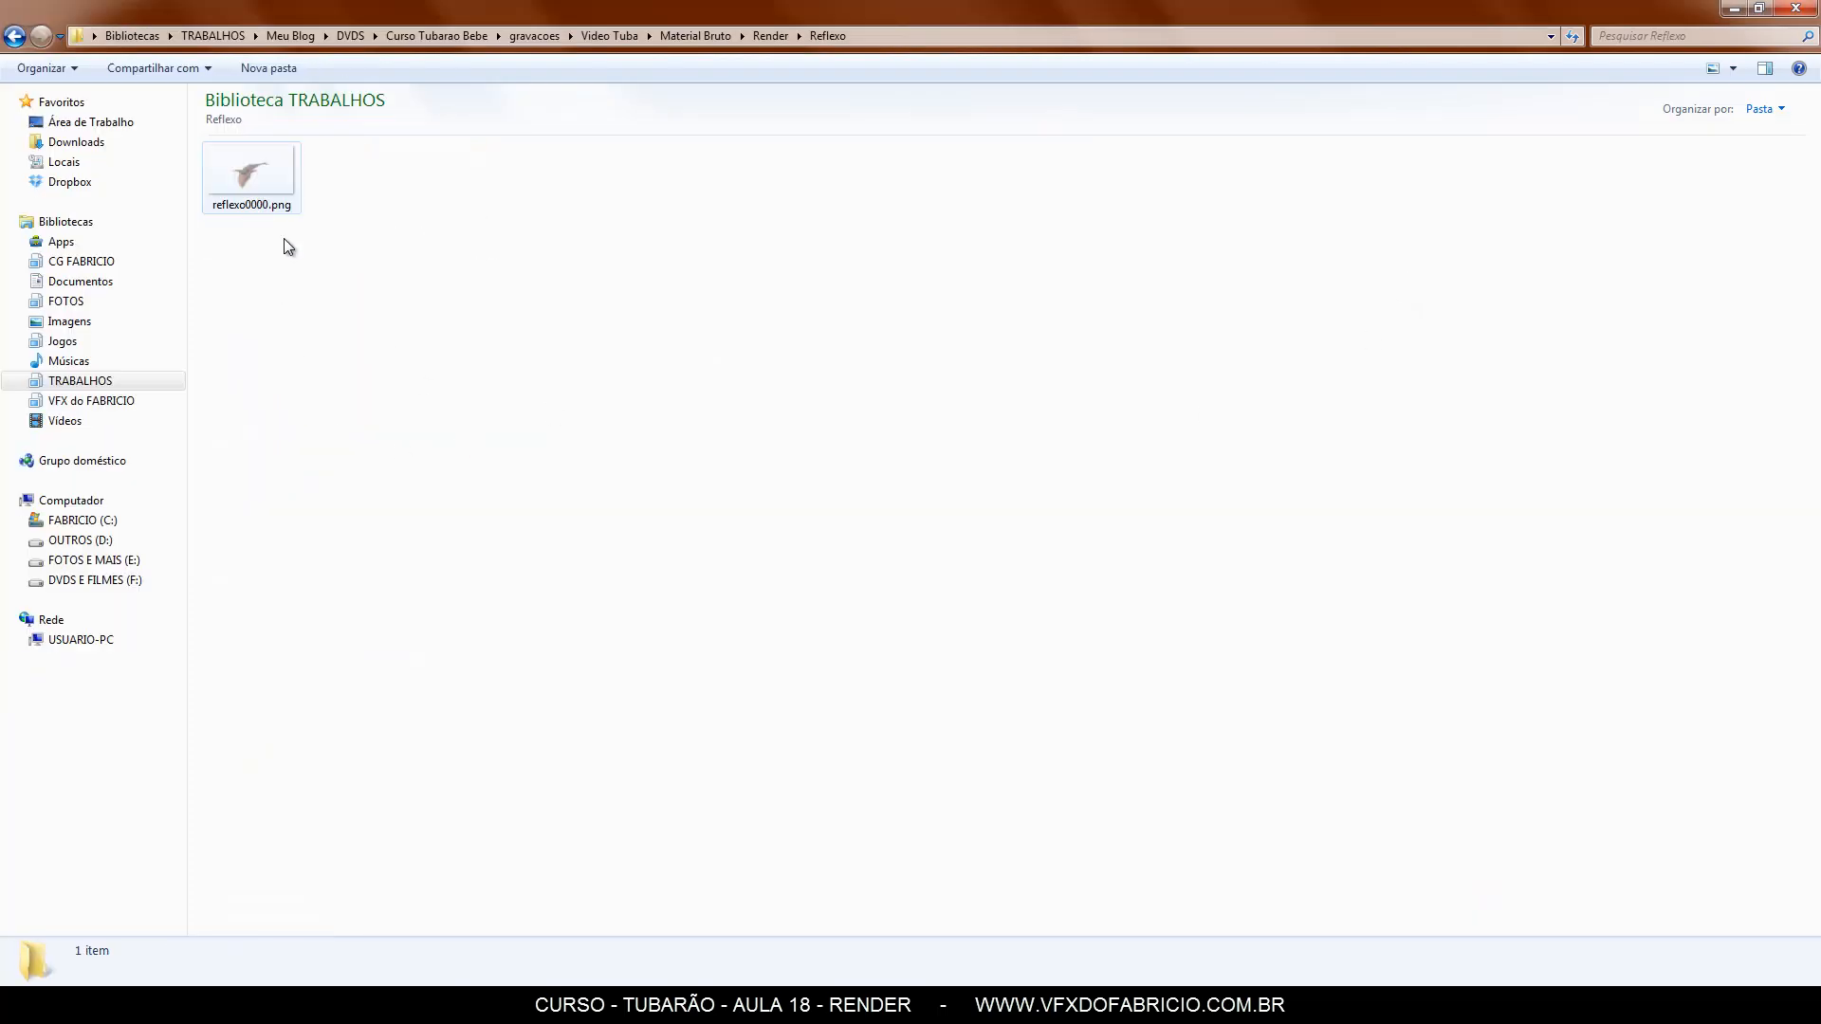
pyautogui.doubleClick(265, 180)
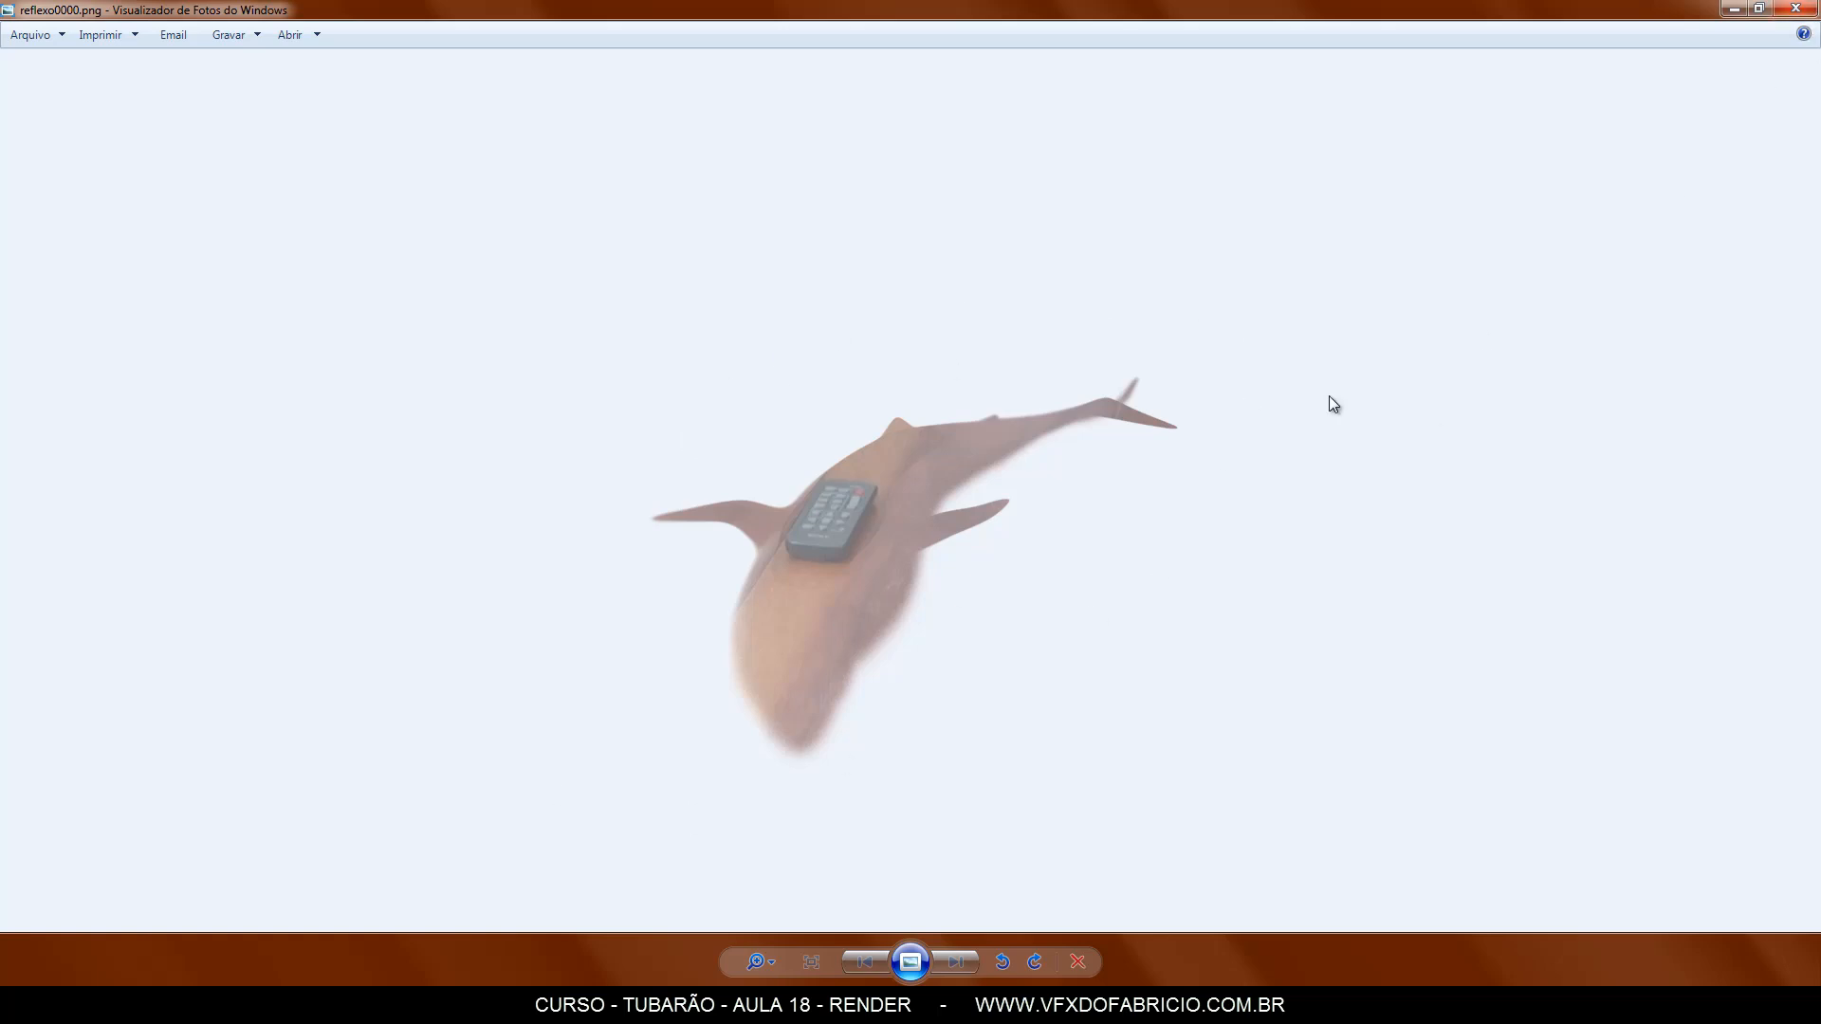
pyautogui.click(1795, 8)
pyautogui.click(14, 35)
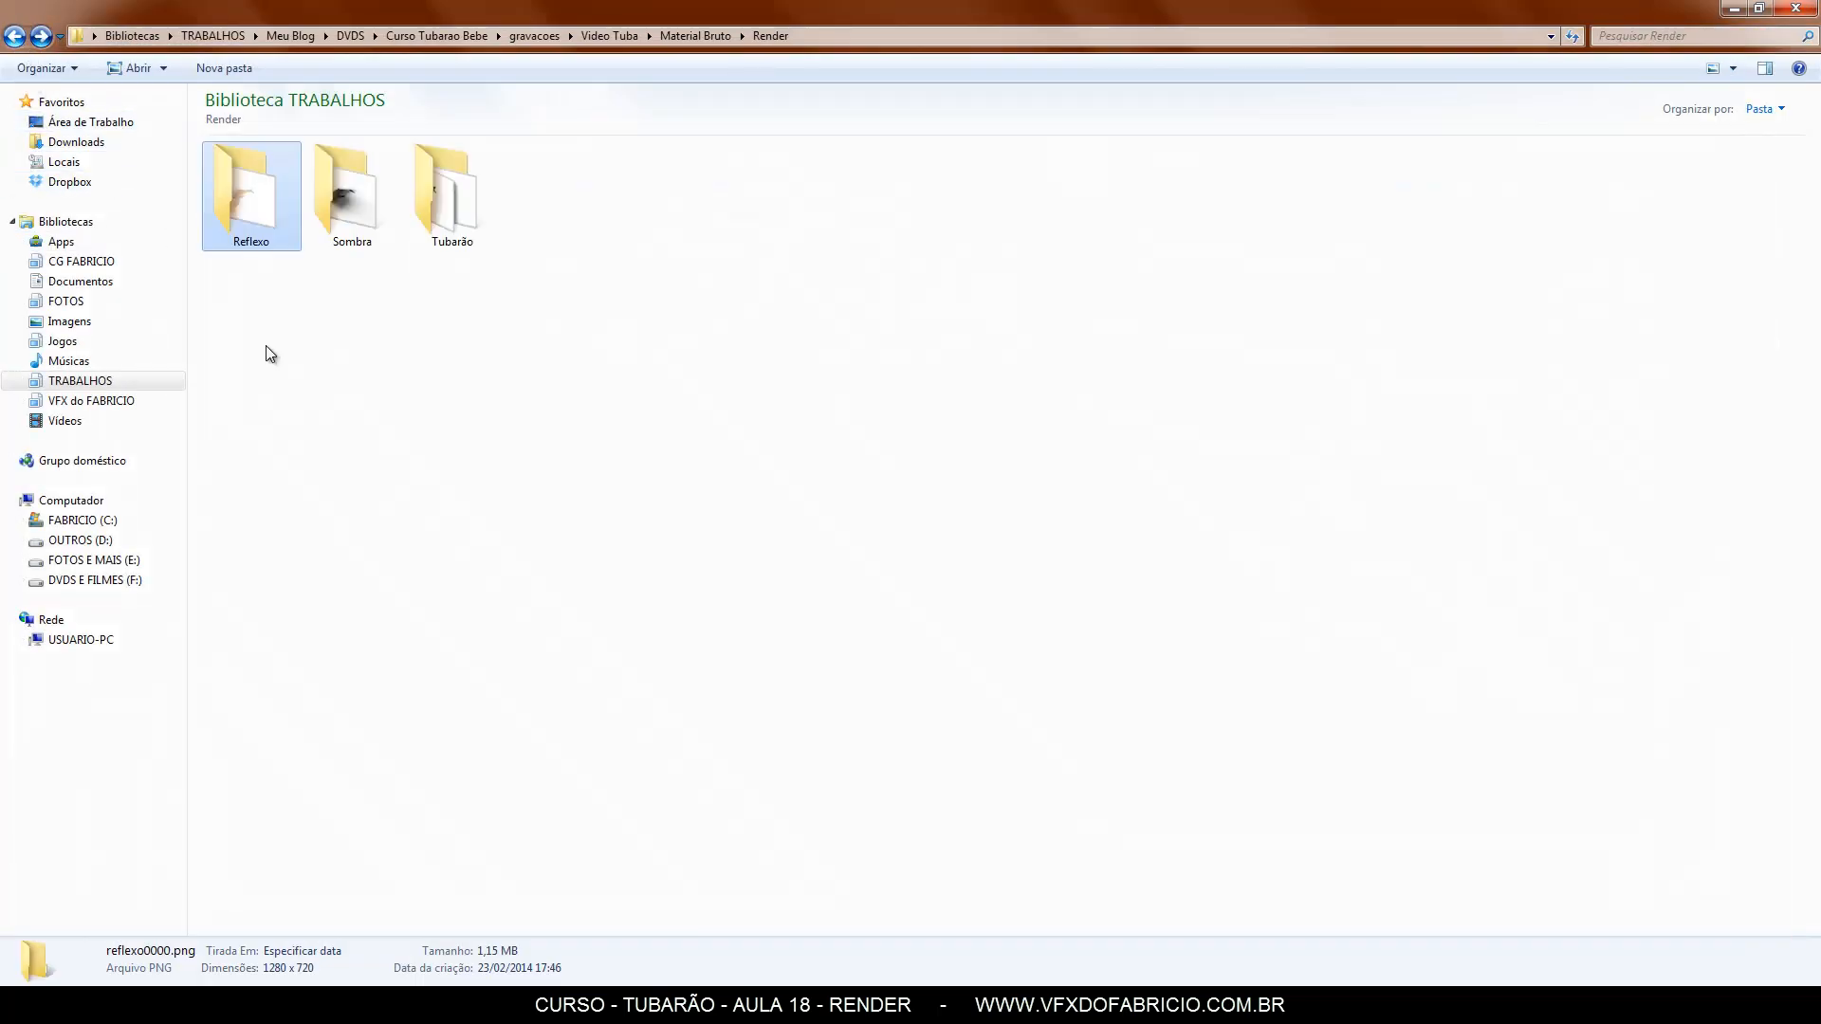
# View the shadow image sombra0000.png from the Sombra folder and return to the Render folder.
pyautogui.click(345, 171)
pyautogui.doubleClick(343, 169)
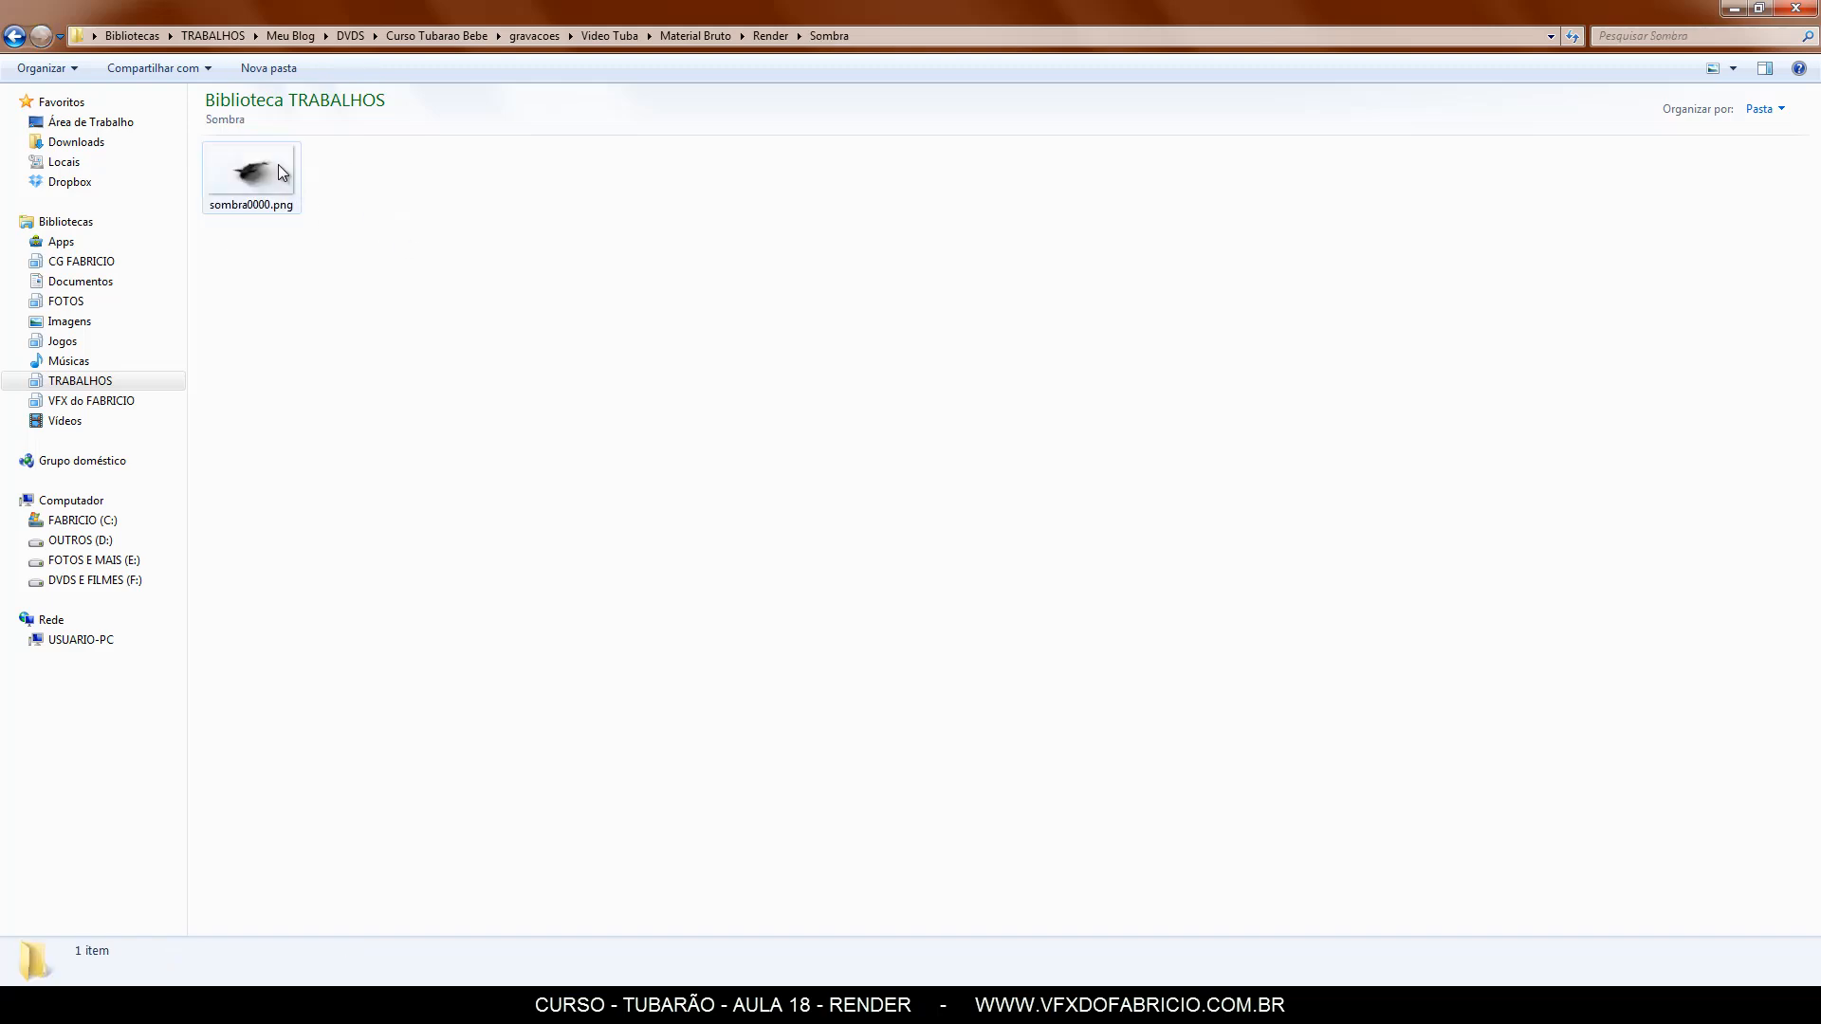
pyautogui.click(277, 166)
pyautogui.press('Return')
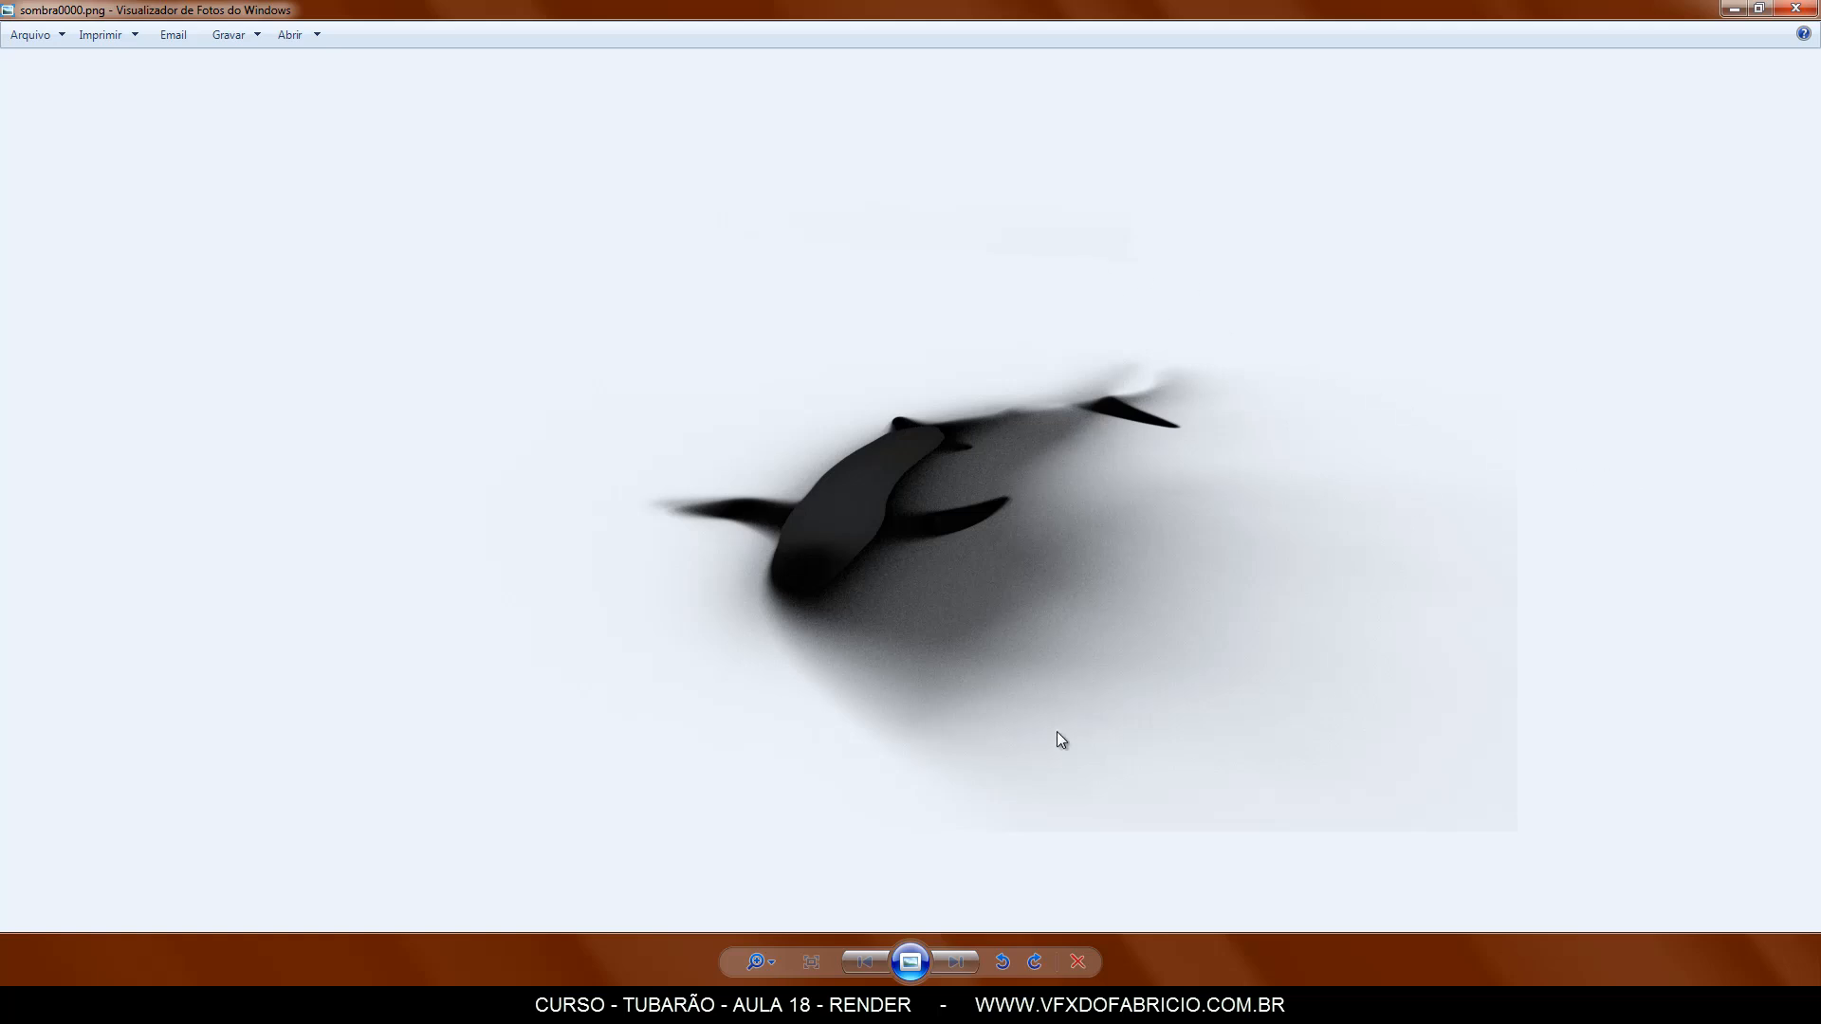
pyautogui.click(1795, 8)
pyautogui.press('BackSpace')
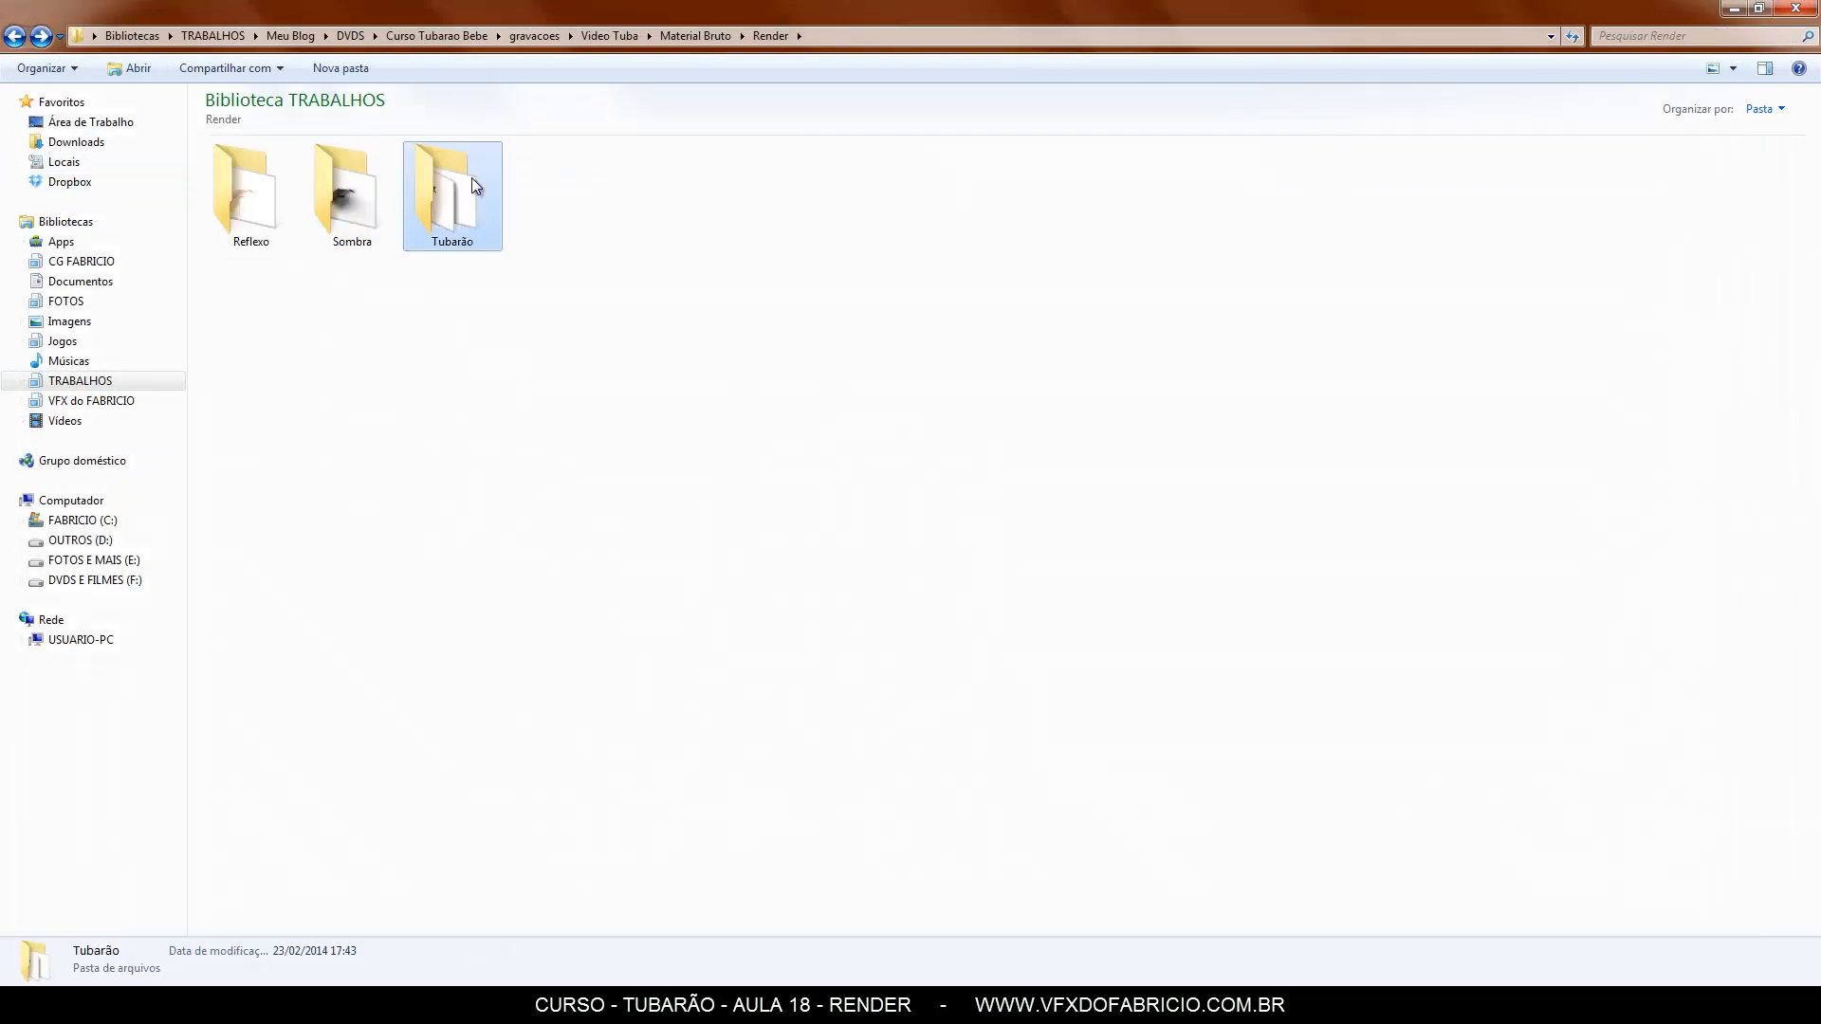
# View the shark image tuba0000.png from the Tubarão folder.
pyautogui.doubleClick(465, 181)
pyautogui.click(259, 166)
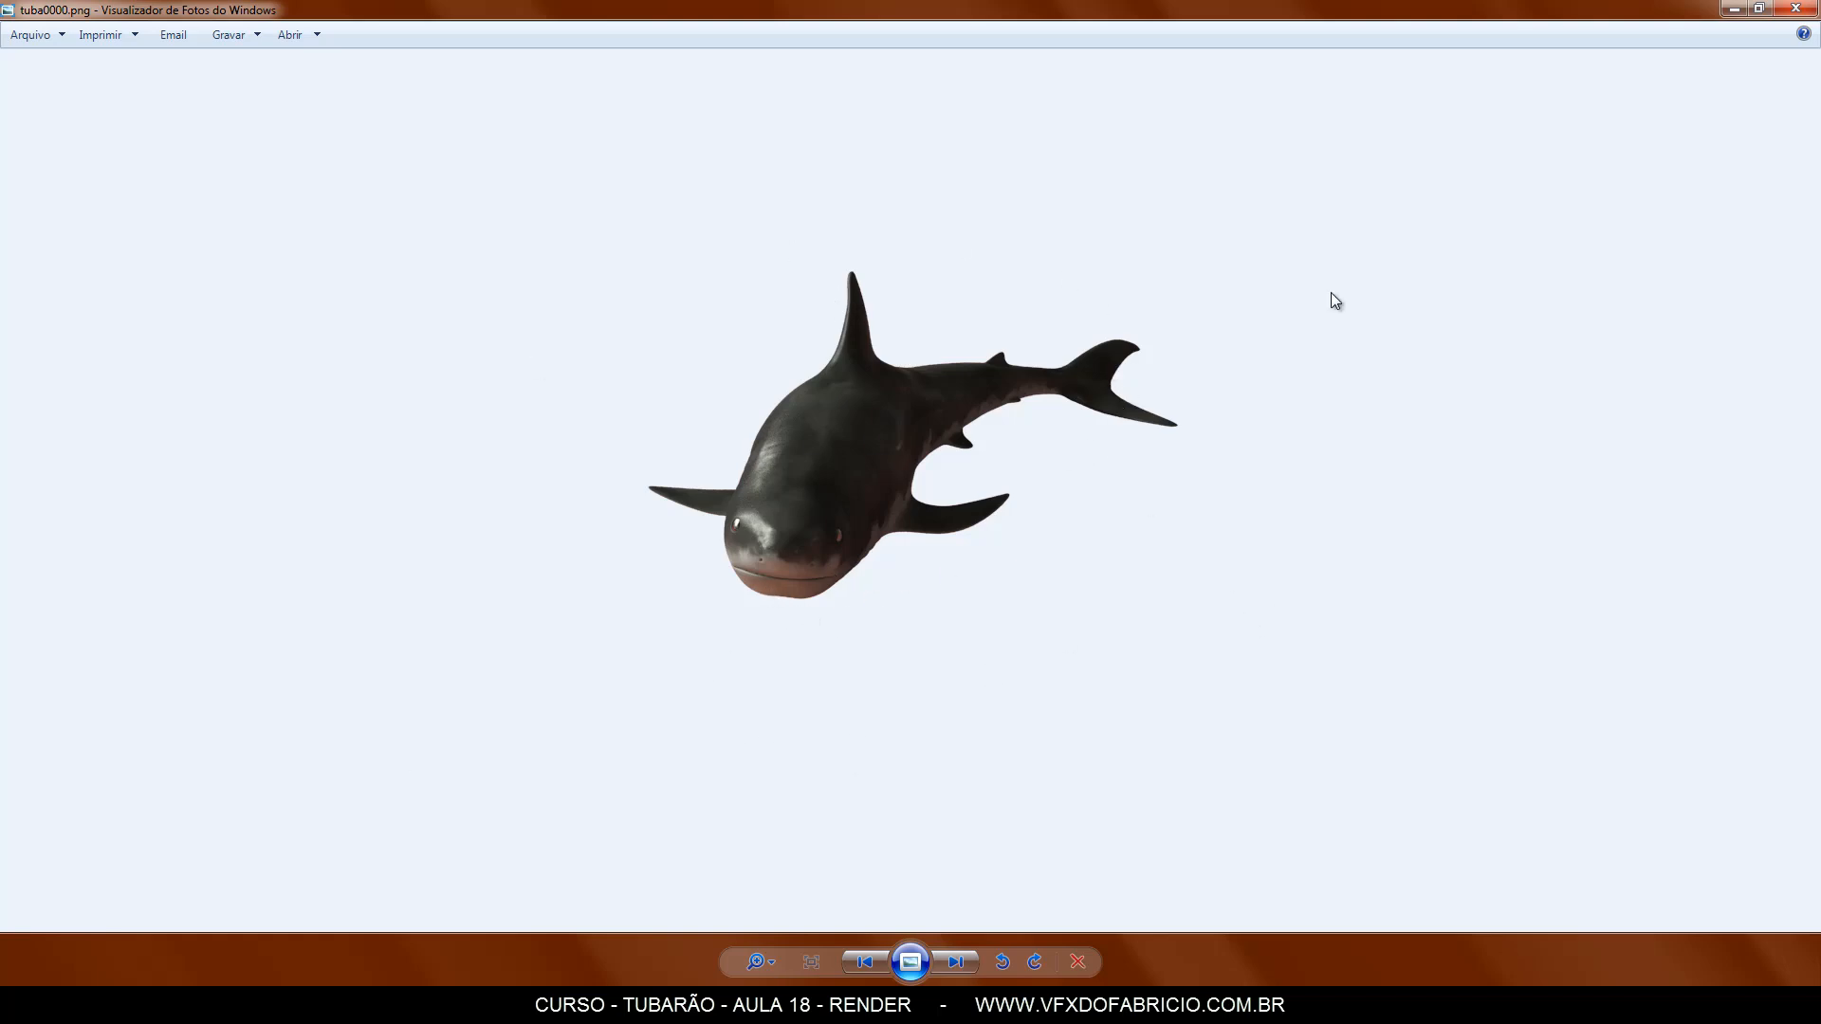
pyautogui.click(1811, 8)
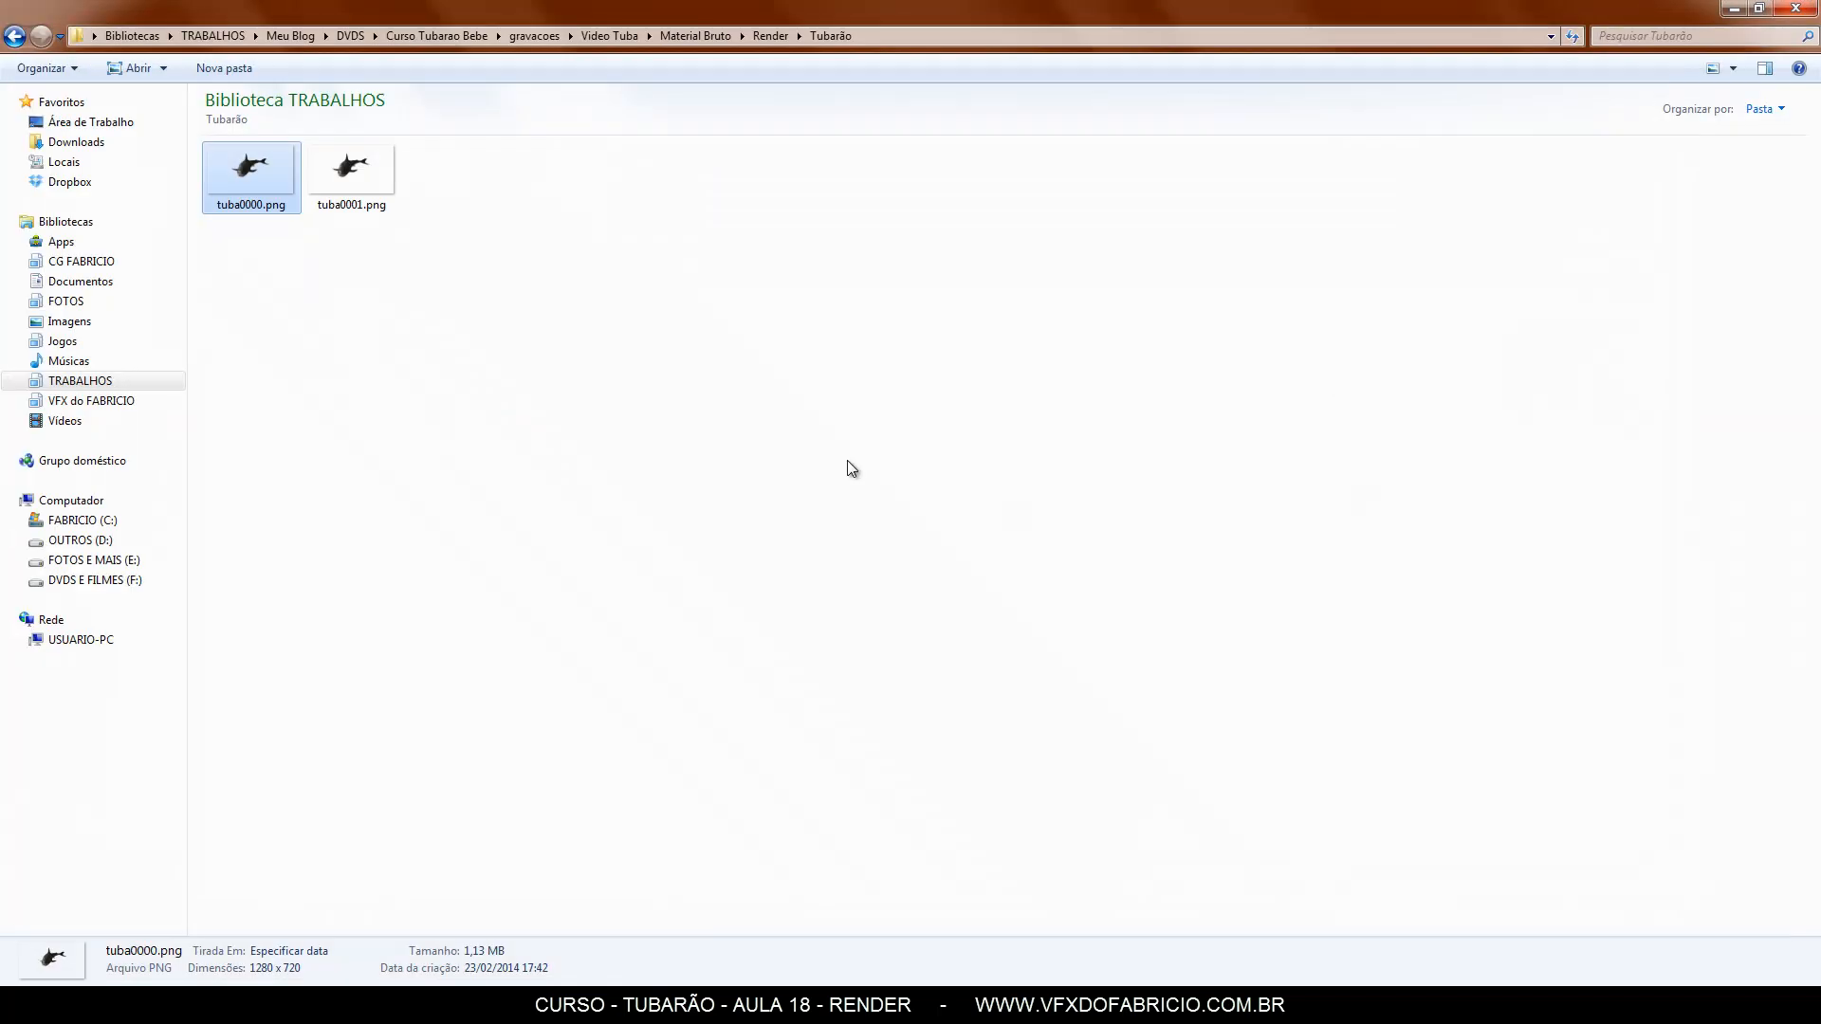
pyautogui.doubleClick(242, 180)
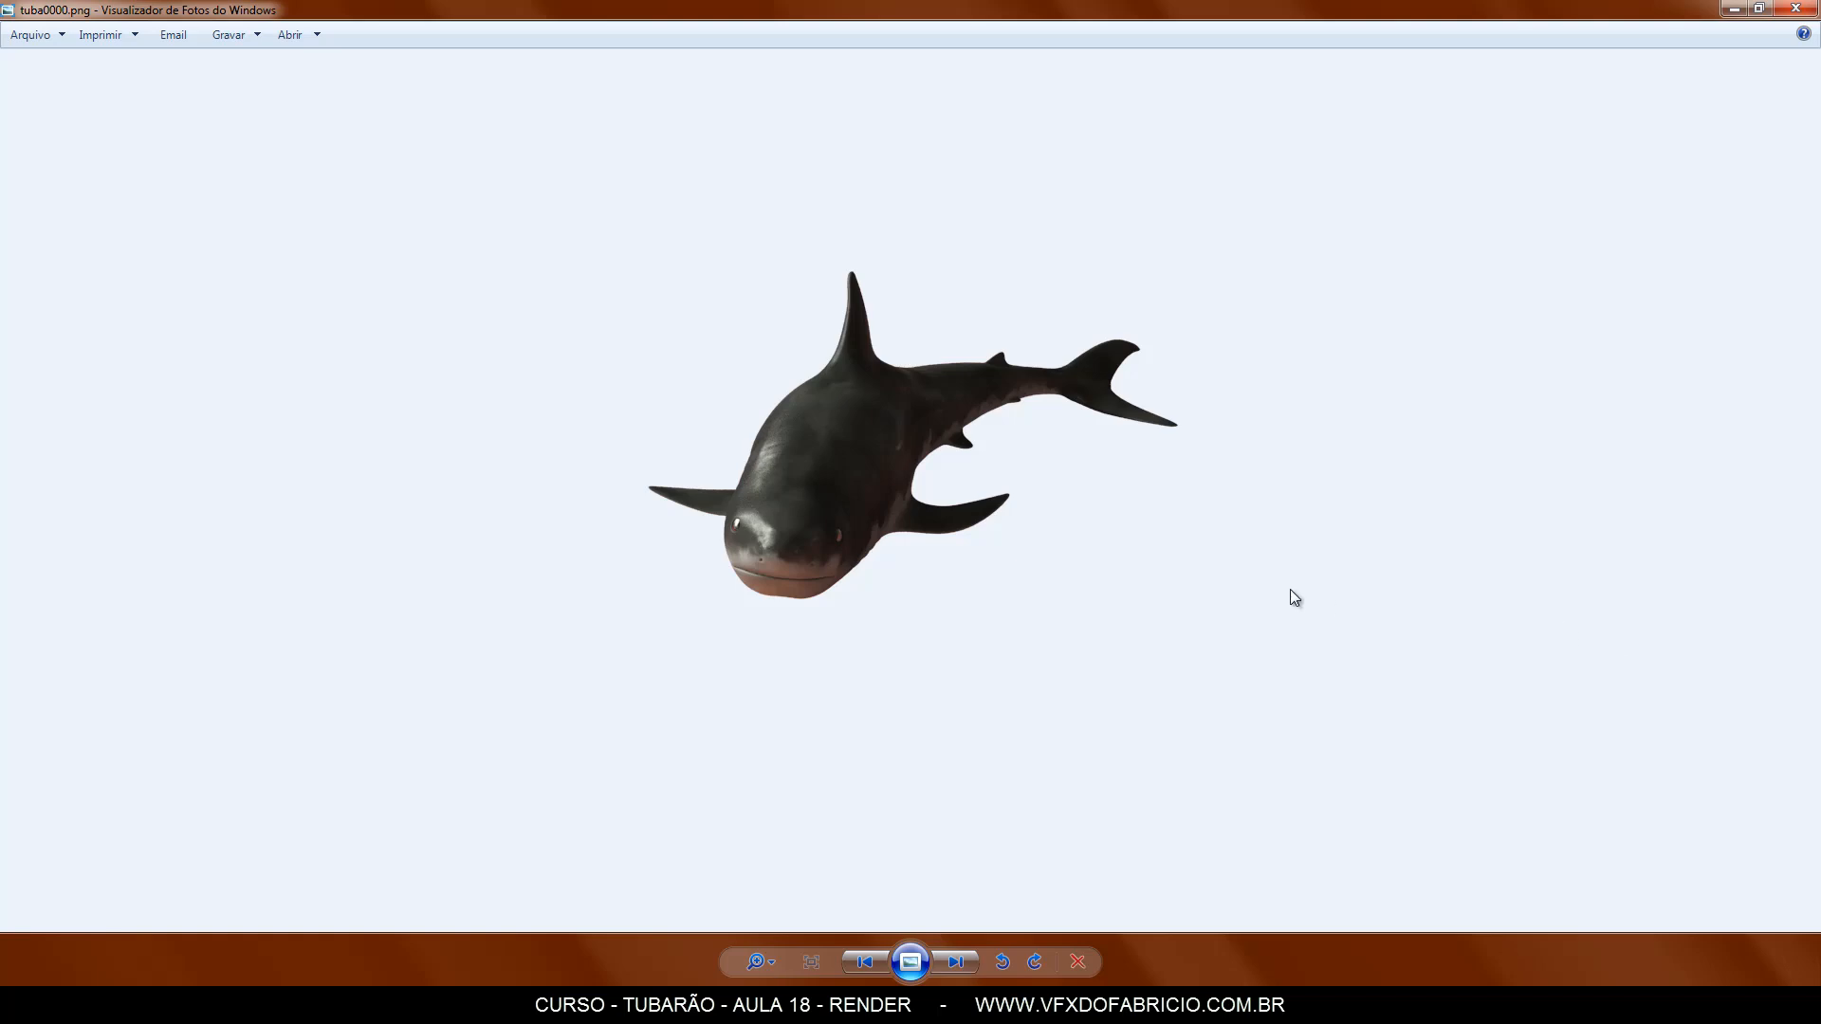